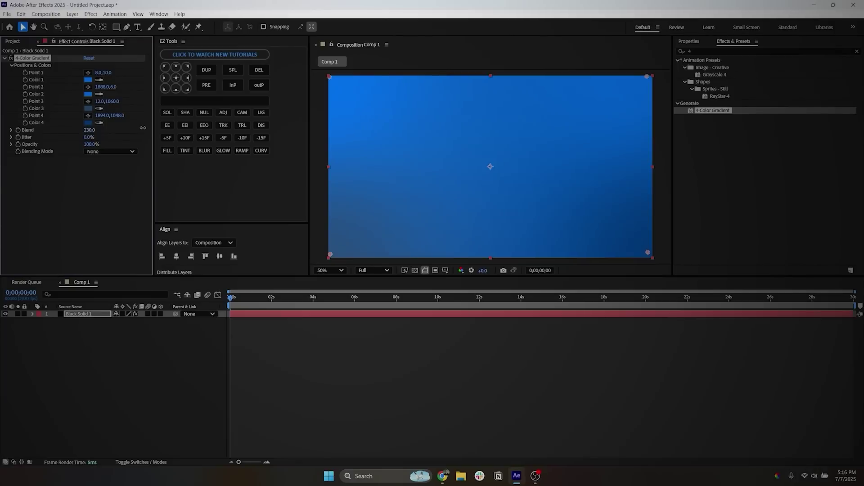
# Change Color 3 of the 4-Color Gradient on the background solid to a lighter, brighter blue.
pyautogui.click(88, 108)
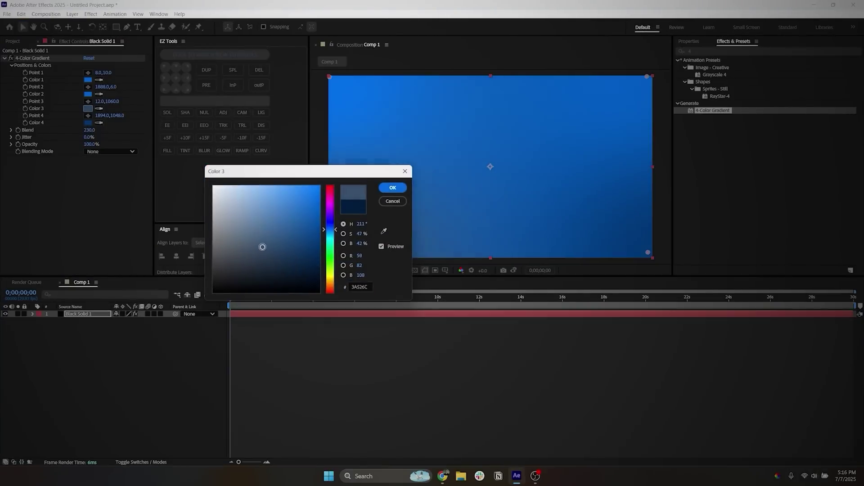
pyautogui.moveTo(274, 171); pyautogui.dragTo(99, 167)
pyautogui.moveTo(117, 235); pyautogui.dragTo(118, 148)
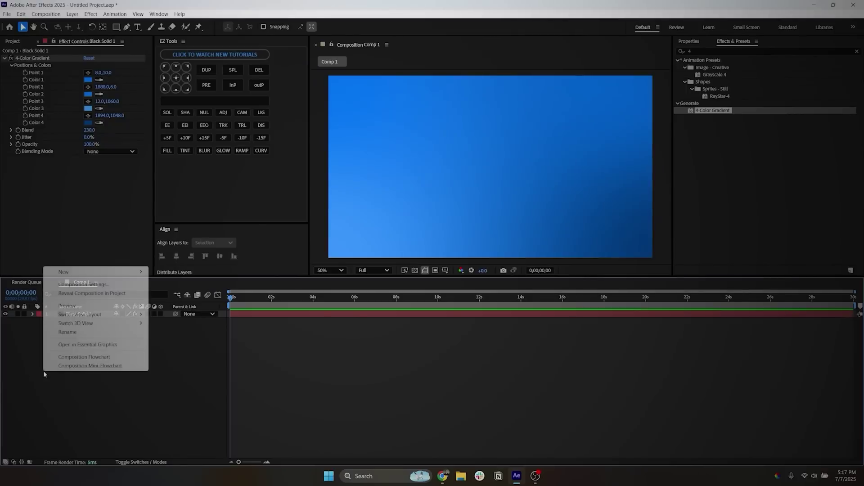
# Create a shape layer and draw a circle about 1528 px in diameter, horizontally centred and running past the frame's lower edge.
pyautogui.moveTo(90, 272)
pyautogui.click(175, 329)
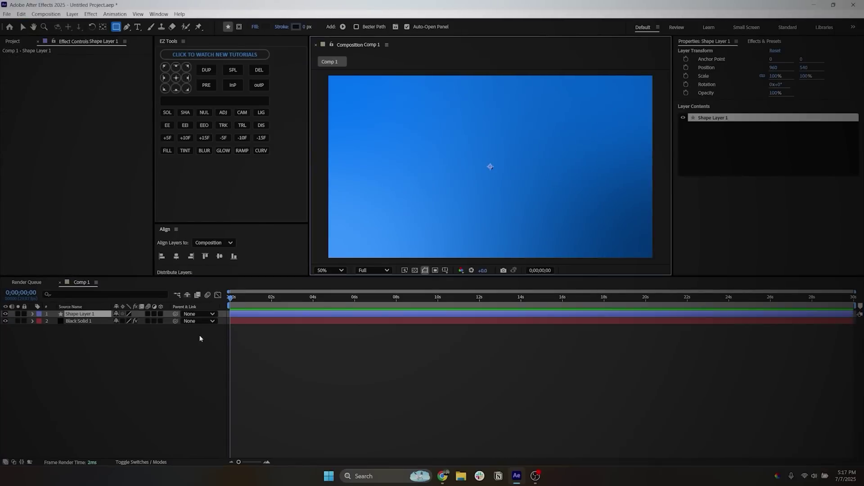
pyautogui.moveTo(118, 27); pyautogui.dragTo(144, 49)
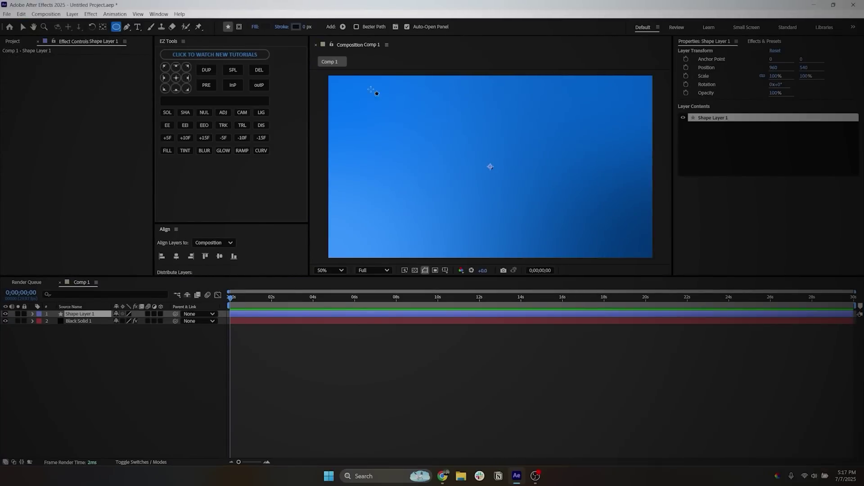
pyautogui.moveTo(362, 82); pyautogui.dragTo(607, 341)
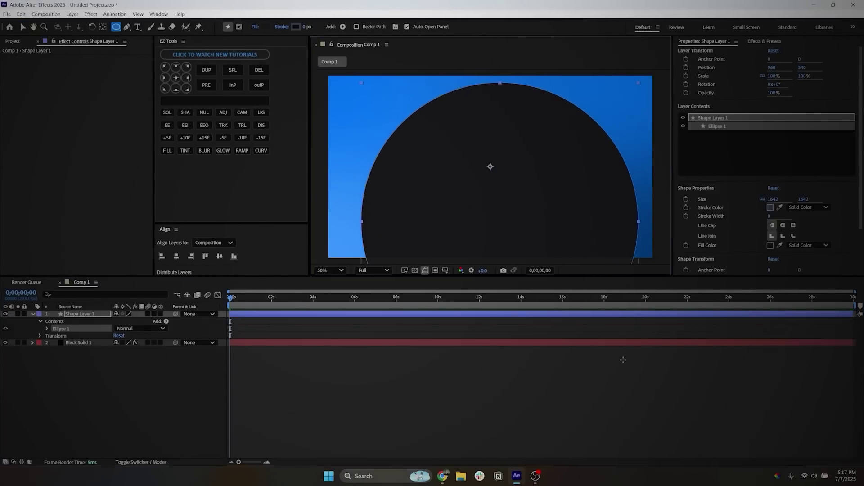
pyautogui.press('p')
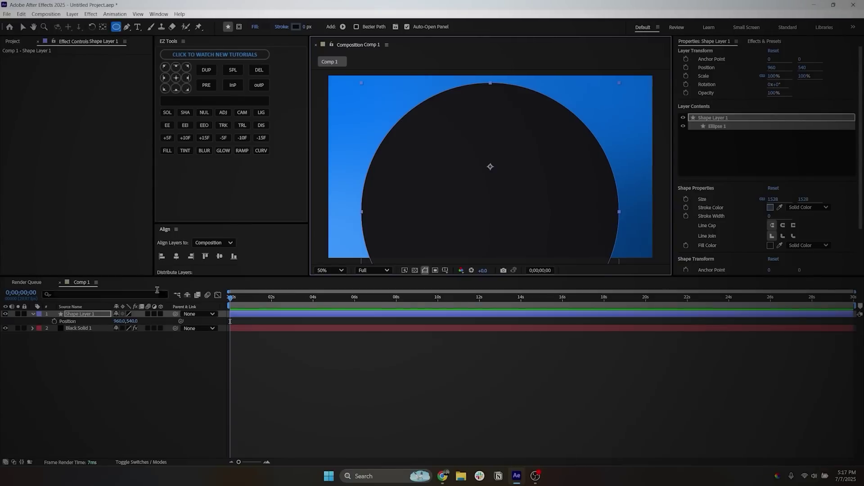
# Give the circle a radial gradient fill and extend the gradient's end point to near the circle's upper-right edge.
pyautogui.click(253, 28)
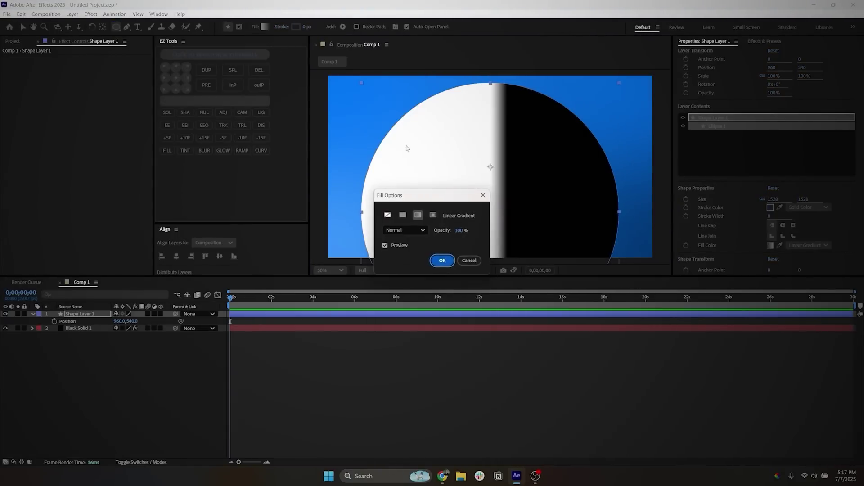
pyautogui.click(433, 216)
pyautogui.click(441, 264)
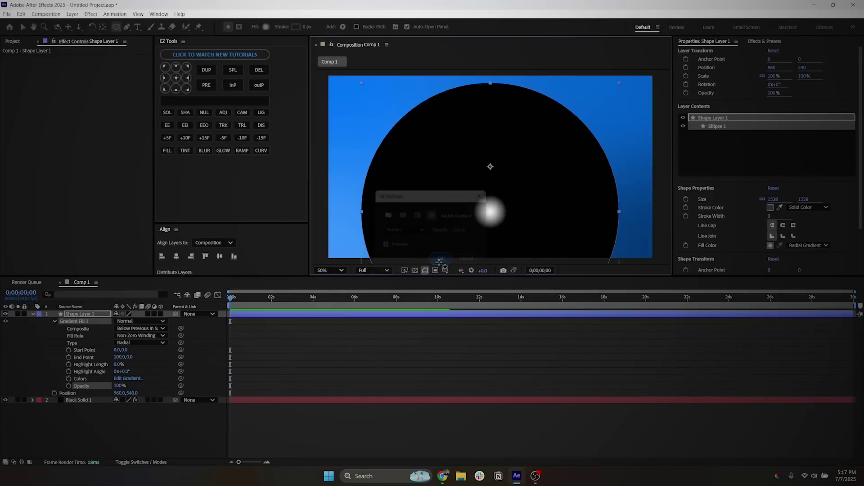
pyautogui.press('v')
pyautogui.moveTo(507, 211); pyautogui.dragTo(601, 128)
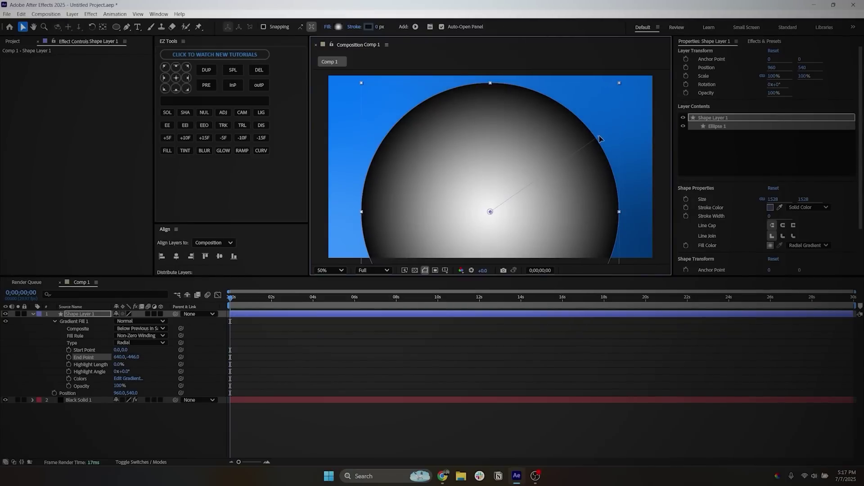
# Set the circle gradient's inner stop to black 000000 at about 55% and its outer stop to a light blue.
pyautogui.click(338, 27)
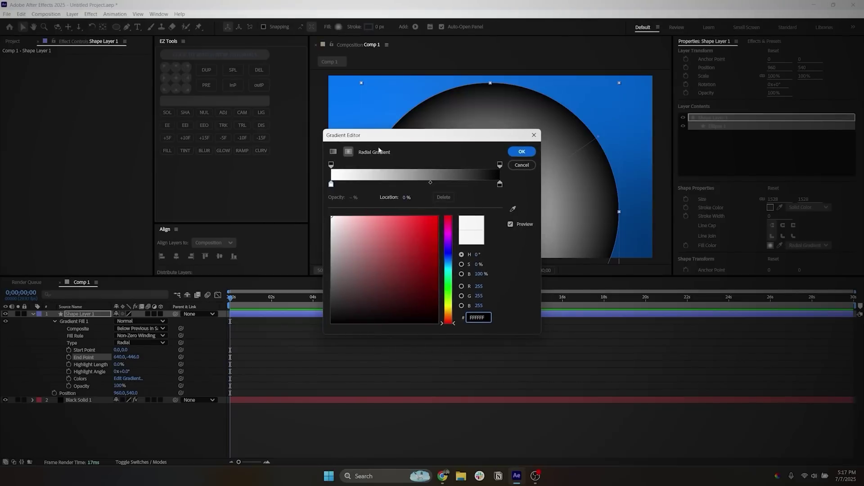
pyautogui.moveTo(68, 275); pyautogui.dragTo(2, 377)
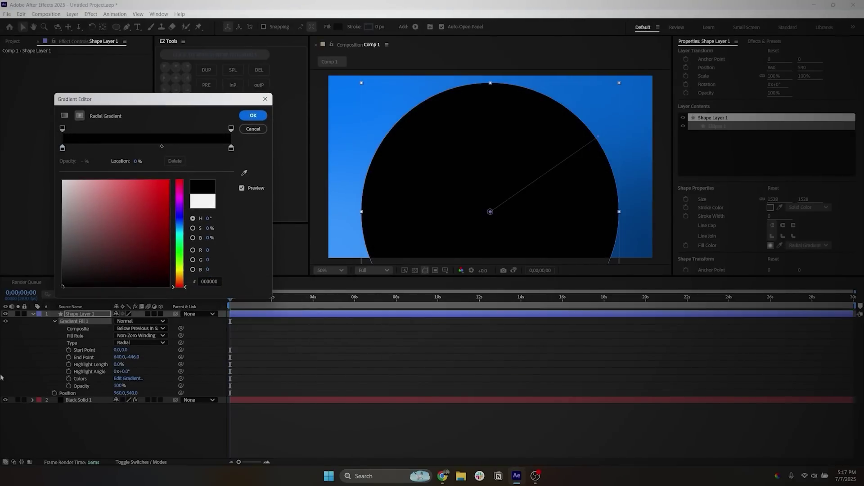
pyautogui.click(231, 148)
pyautogui.moveTo(179, 235); pyautogui.dragTo(179, 230)
pyautogui.click(169, 181)
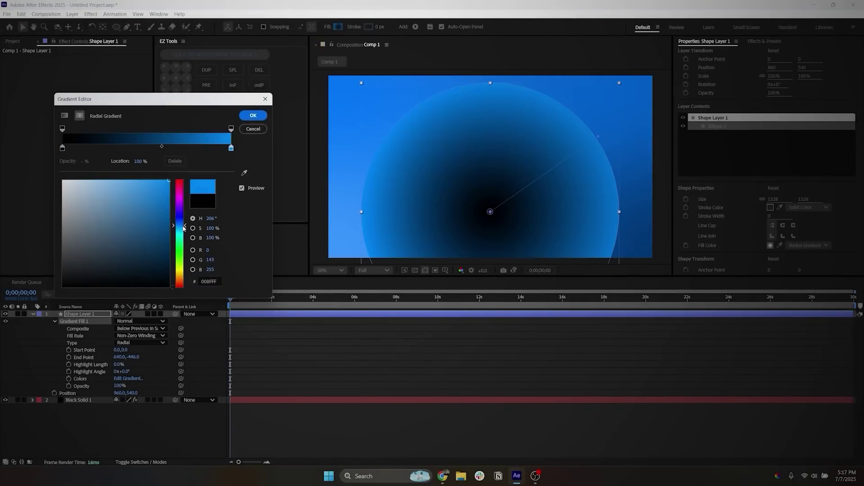
pyautogui.click(244, 172)
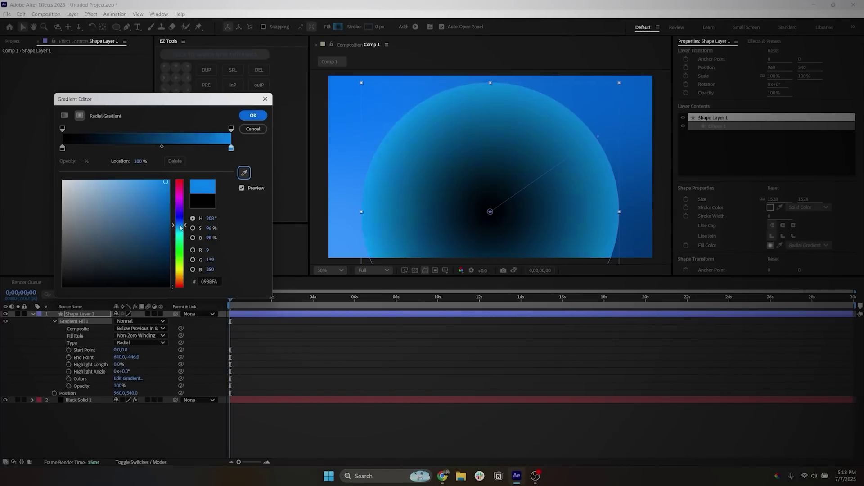
pyautogui.click(157, 179)
pyautogui.moveTo(62, 152); pyautogui.dragTo(151, 161)
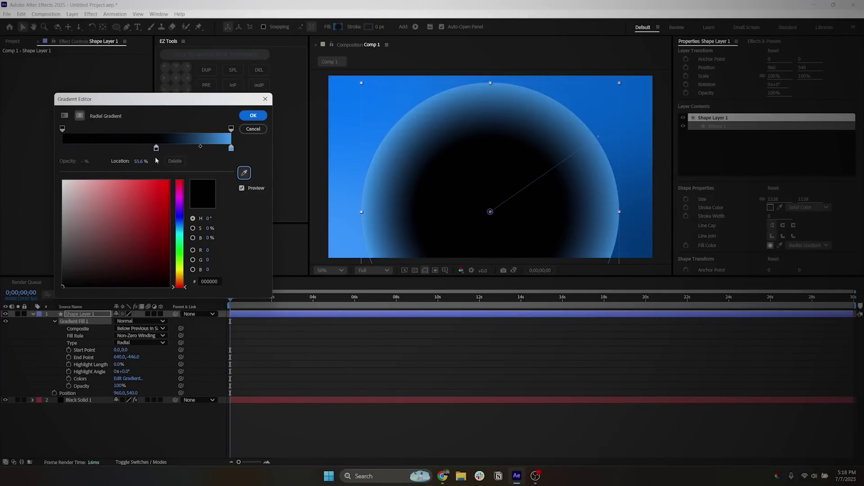
pyautogui.click(252, 116)
# Move the circle layer above the frame to position 960, -1244 and scale it to 169%.
pyautogui.press('p')
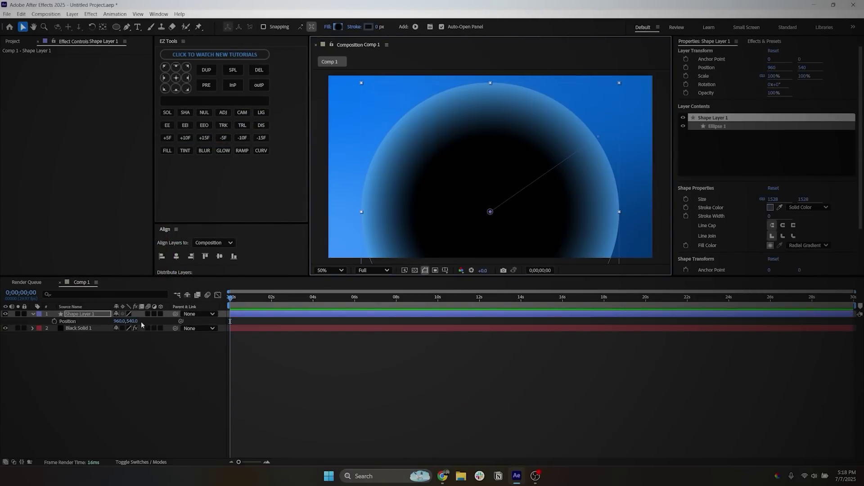
pyautogui.moveTo(132, 321); pyautogui.dragTo(50, 325)
pyautogui.moveTo(132, 322); pyautogui.dragTo(104, 322)
pyautogui.press('s')
pyautogui.press('p')
# Move the circle gradient's end point just below the circle to about 1, 950 and its start point to about 0, 38.
pyautogui.click(119, 352)
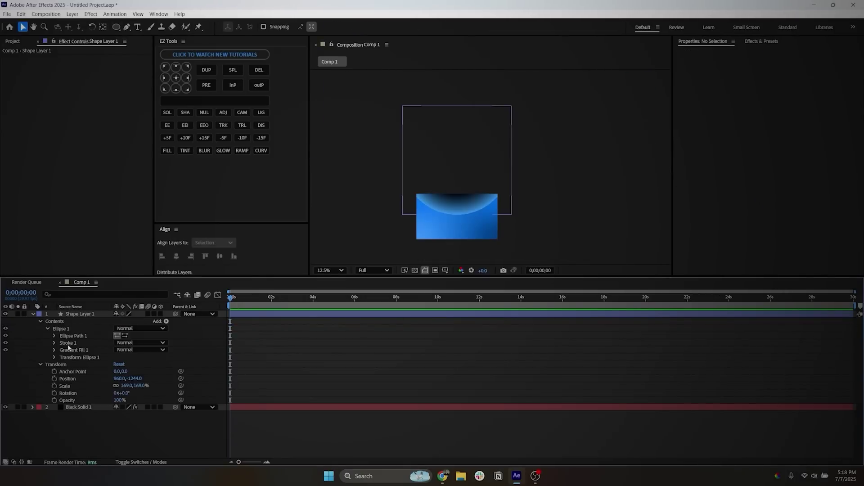
pyautogui.click(413, 220)
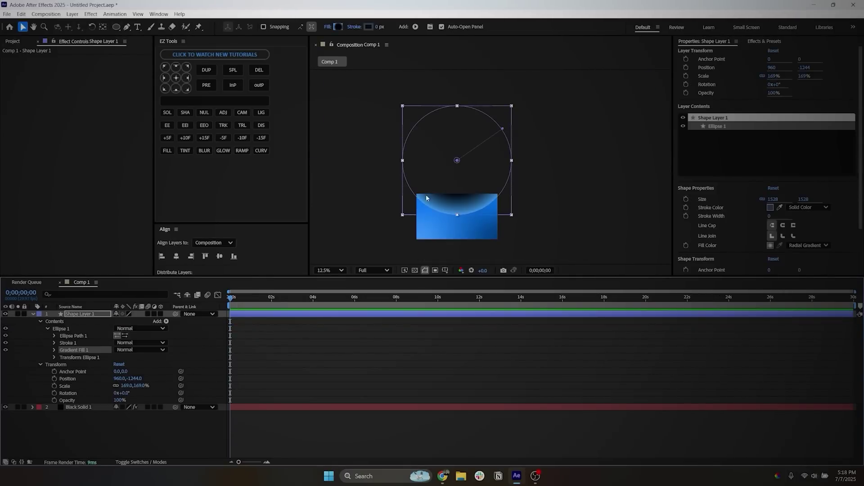
pyautogui.moveTo(504, 132); pyautogui.dragTo(475, 214)
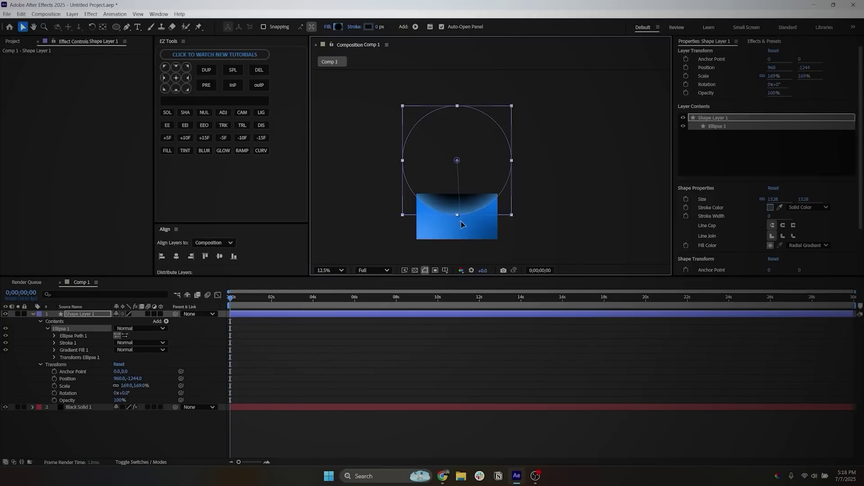
pyautogui.moveTo(457, 160)
pyautogui.mouseDown()
pyautogui.moveTo(456, 173)
pyautogui.moveTo(457, 163)
pyautogui.mouseUp()
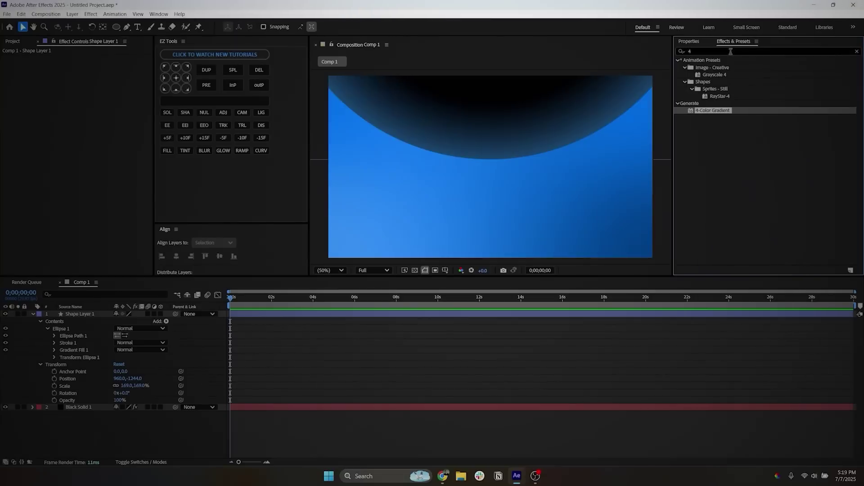
# Apply the CC Light Sweep effect to the circle's shape layer.
pyautogui.click(731, 51)
pyautogui.write('light swe')
pyautogui.moveTo(711, 67); pyautogui.dragTo(325, 315)
pyautogui.scroll(-2, 464, 132)
pyautogui.click(479, 181)
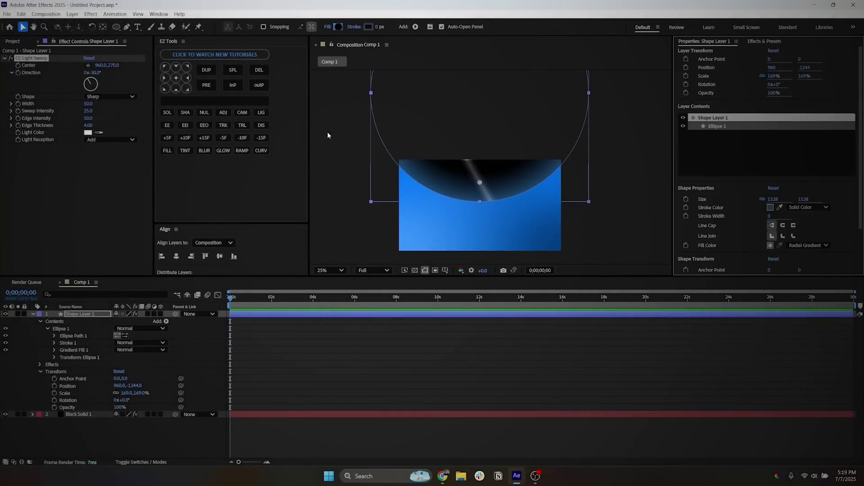
# Move the light sweep's center up to about 944, -730 and rotate its direction to -174°.
pyautogui.moveTo(479, 182); pyautogui.dragTo(479, 97)
pyautogui.moveTo(92, 81); pyautogui.dragTo(89, 104)
pyautogui.scroll(6, 384, 185)
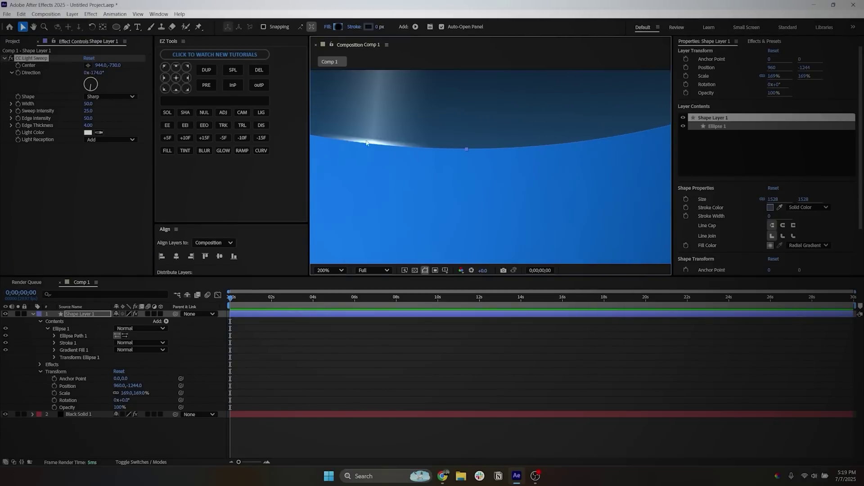
pyautogui.scroll(-4, 446, 150)
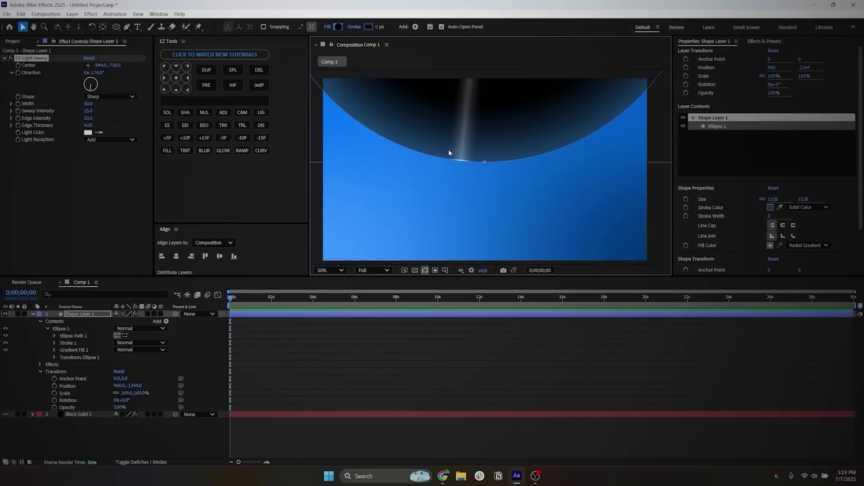
# Set the light sweep's width to 575, sweep intensity to 0, edge intensity to 41 and edge thickness to 9.6.
pyautogui.moveTo(89, 104); pyautogui.dragTo(300, 127)
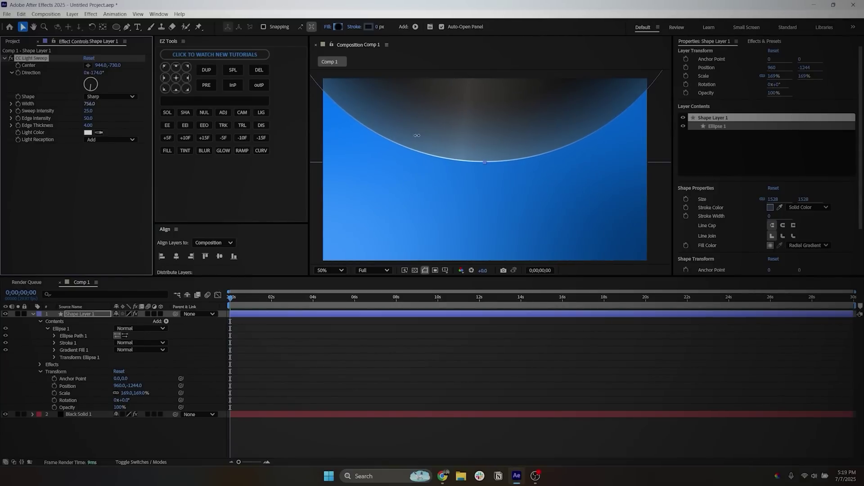
pyautogui.moveTo(88, 125); pyautogui.dragTo(141, 125)
pyautogui.moveTo(89, 118); pyautogui.dragTo(85, 120)
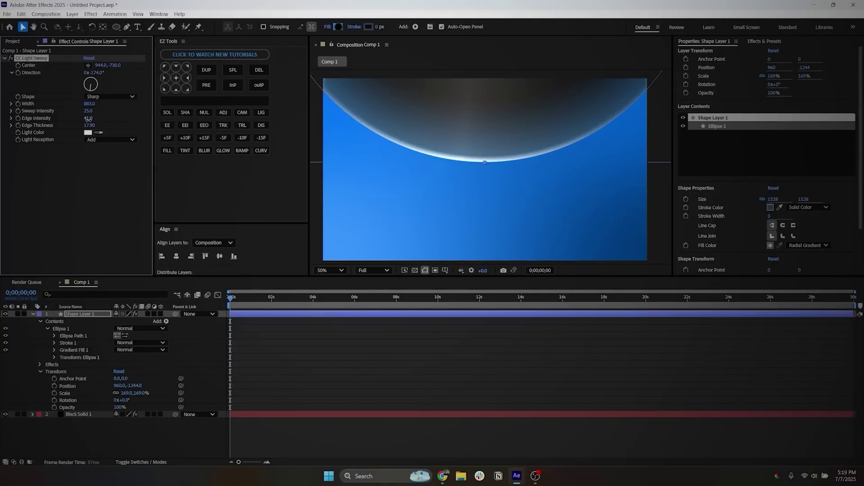
pyautogui.click(337, 379)
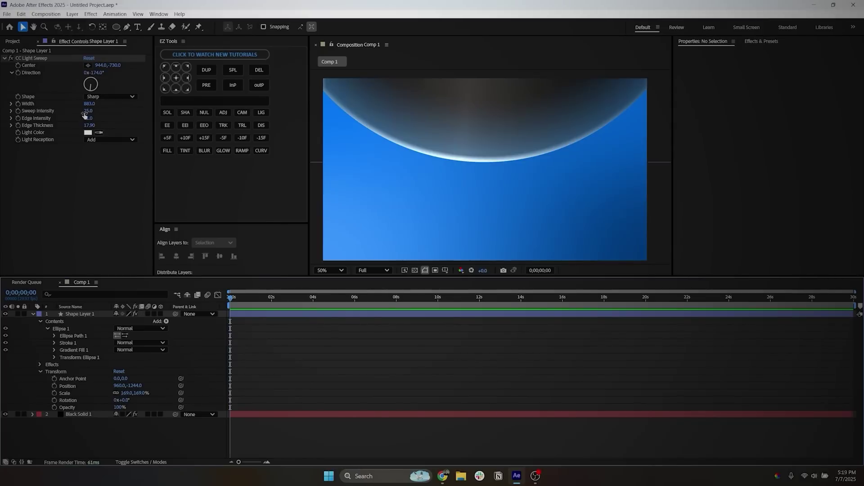
pyautogui.moveTo(85, 113); pyautogui.dragTo(68, 113)
pyautogui.hotkey('ctrl', 'shift', 'a')
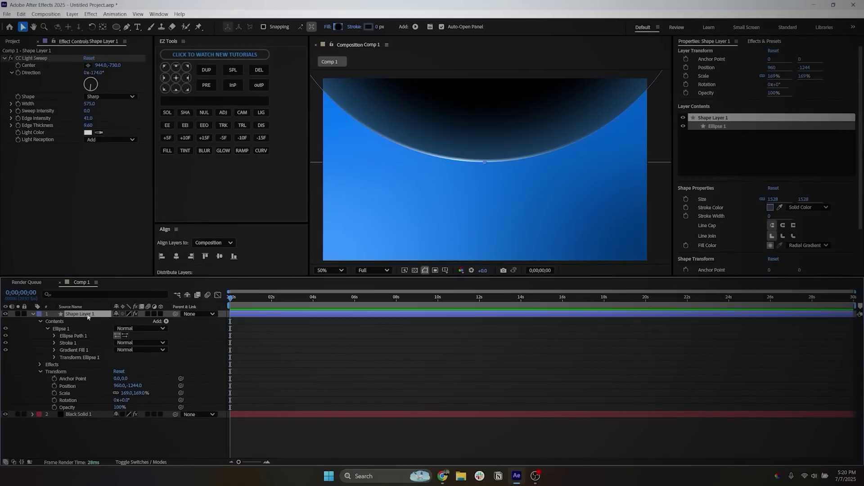
# Duplicate the circle's shape layer and remove CC Light Sweep from the original.
pyautogui.hotkey('ctrl', 'd')
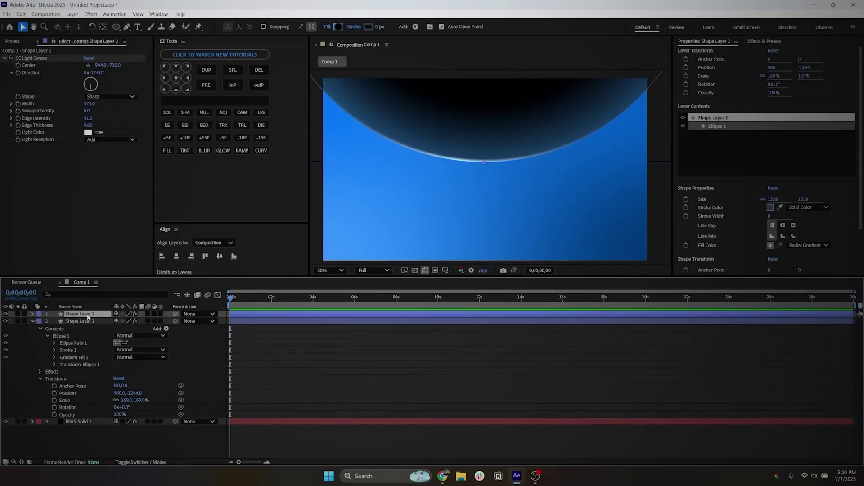
pyautogui.click(87, 323)
pyautogui.click(36, 61)
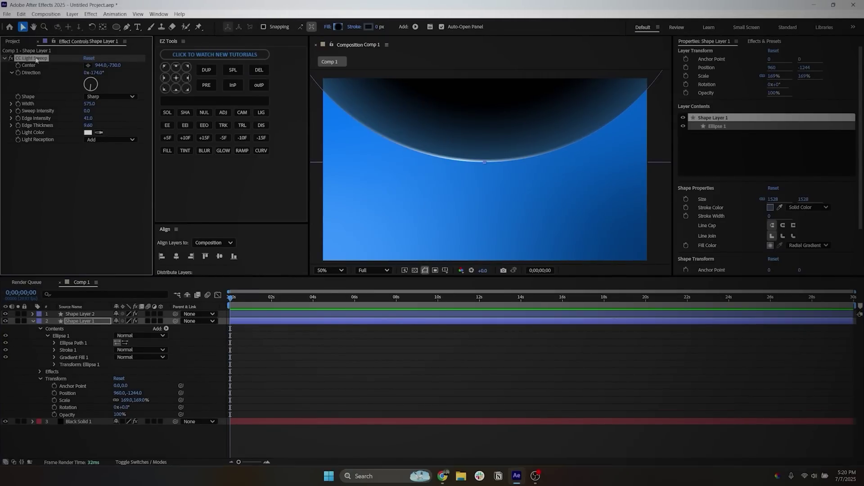
pyautogui.press('Delete')
# Change the duplicate circle's fill from radial gradient to solid black 000000.
pyautogui.click(89, 314)
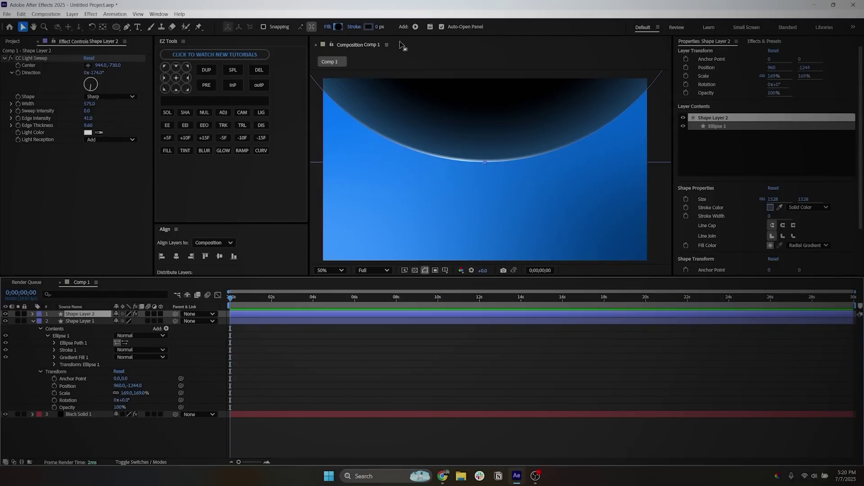
pyautogui.click(328, 28)
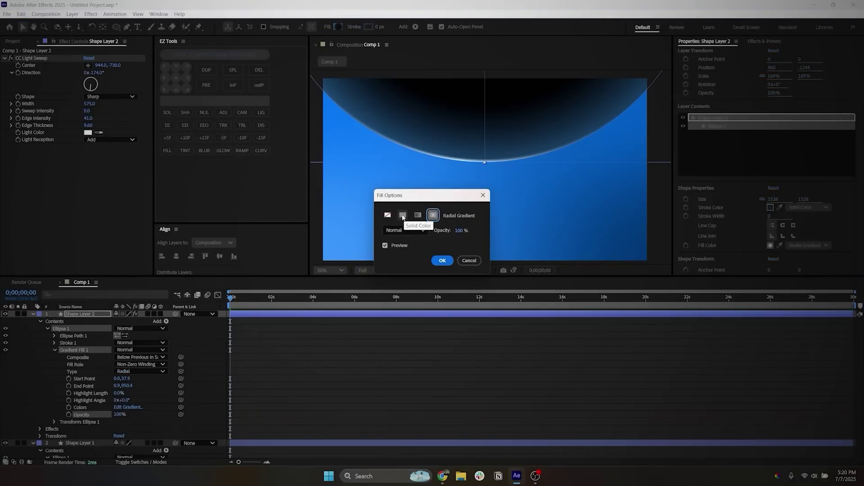
pyautogui.click(403, 215)
pyautogui.click(443, 260)
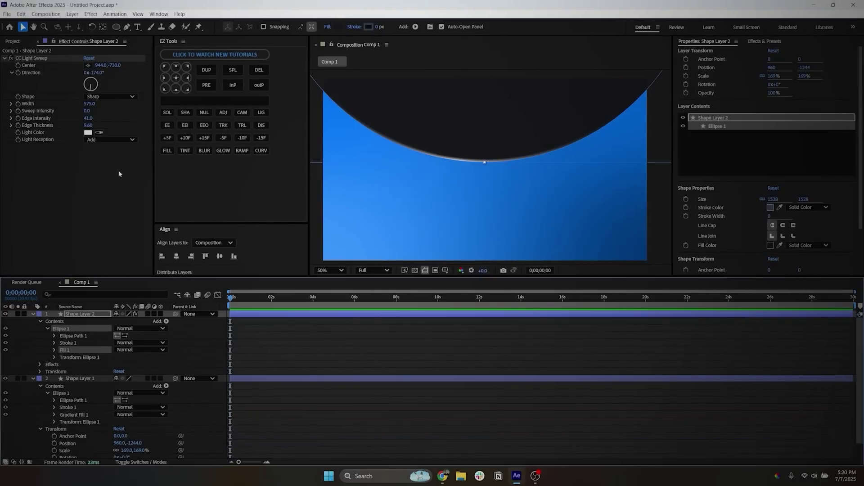
pyautogui.click(770, 246)
pyautogui.write('000000')
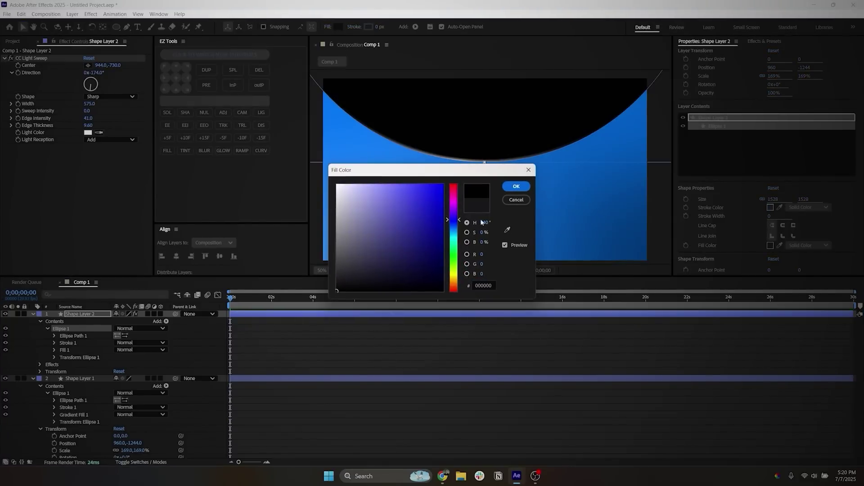
pyautogui.click(515, 186)
# Set the duplicate circle layer's blending mode to Screen.
pyautogui.click(144, 465)
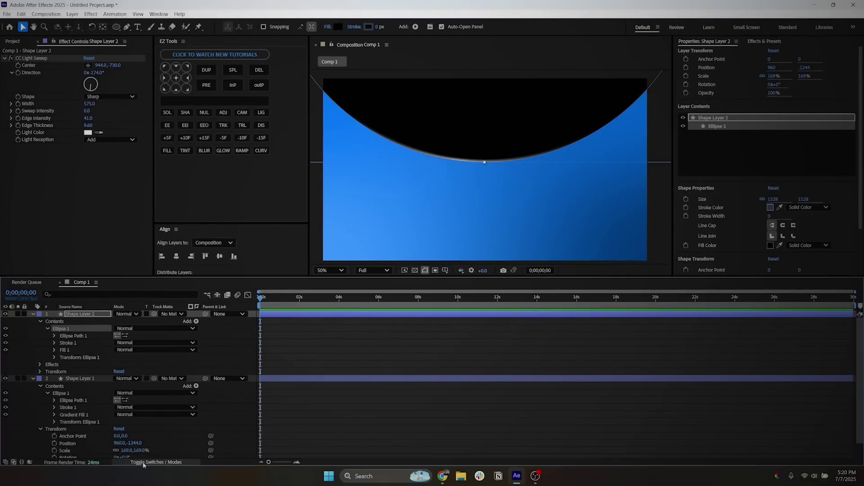
pyautogui.click(124, 314)
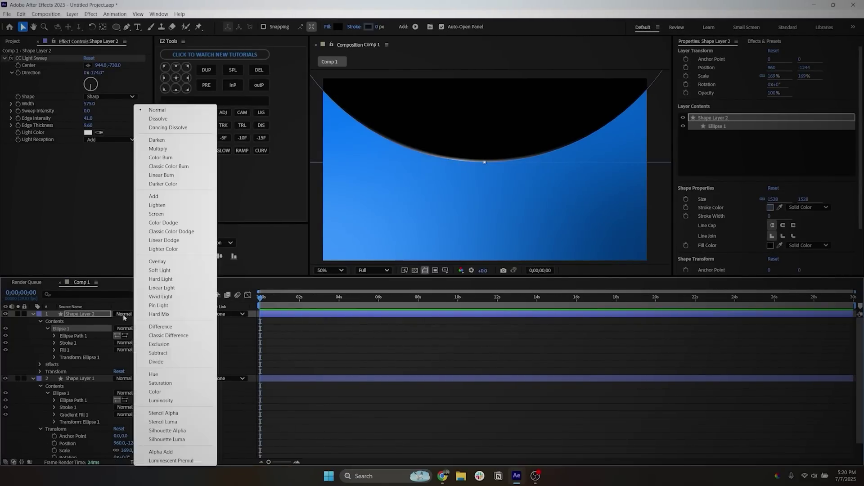
pyautogui.click(160, 213)
pyautogui.click(347, 330)
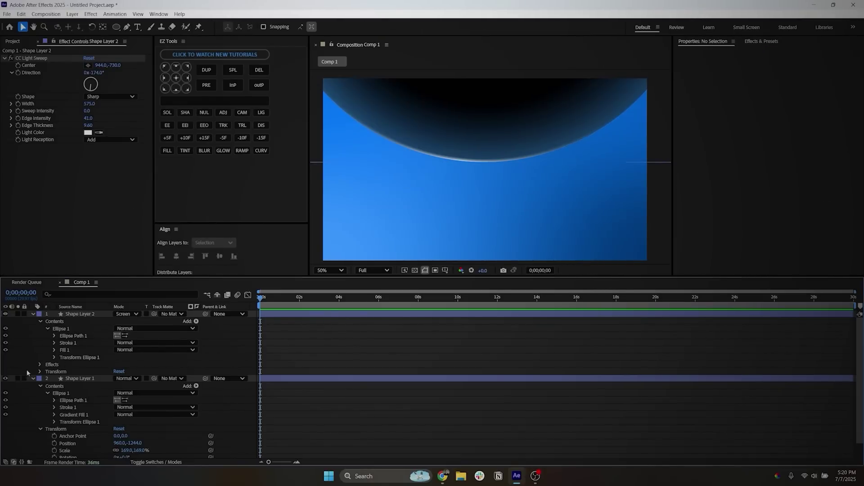
# Change the light sweep's light color on the duplicate circle to a light blue.
pyautogui.click(5, 378)
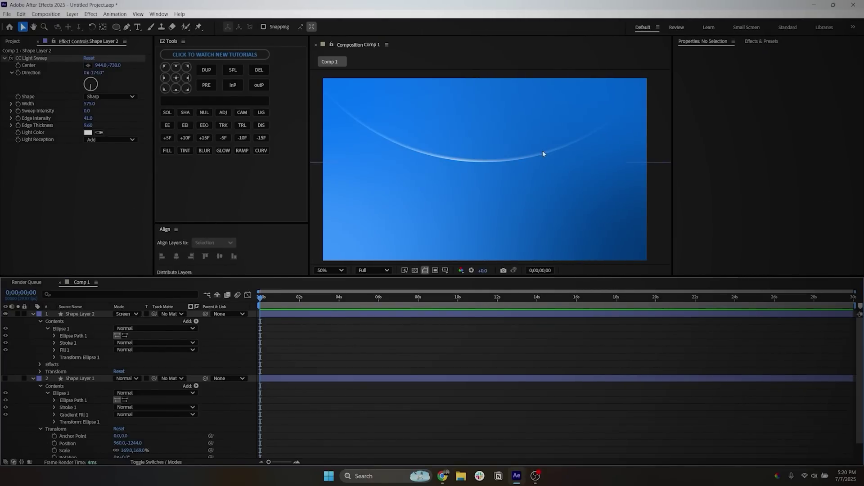
pyautogui.click(6, 379)
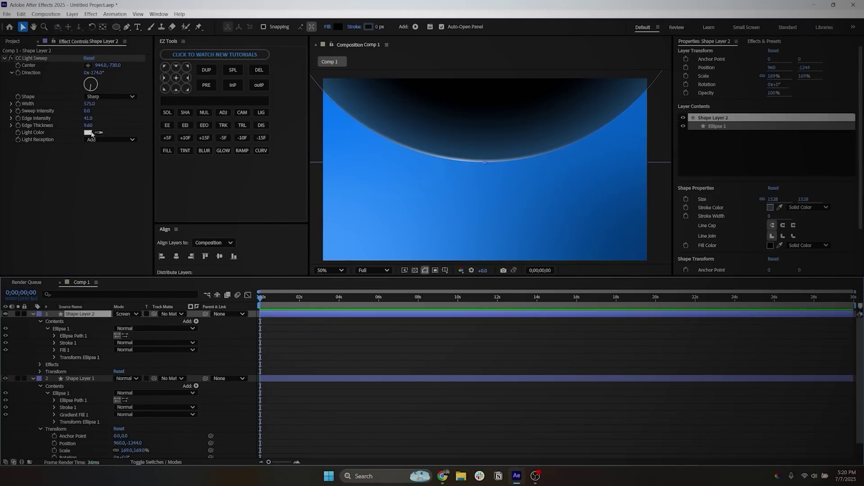
pyautogui.click(88, 133)
pyautogui.moveTo(384, 170); pyautogui.dragTo(182, 184)
pyautogui.click(253, 245)
pyautogui.moveTo(253, 245); pyautogui.dragTo(253, 246)
pyautogui.click(240, 198)
pyautogui.click(314, 201)
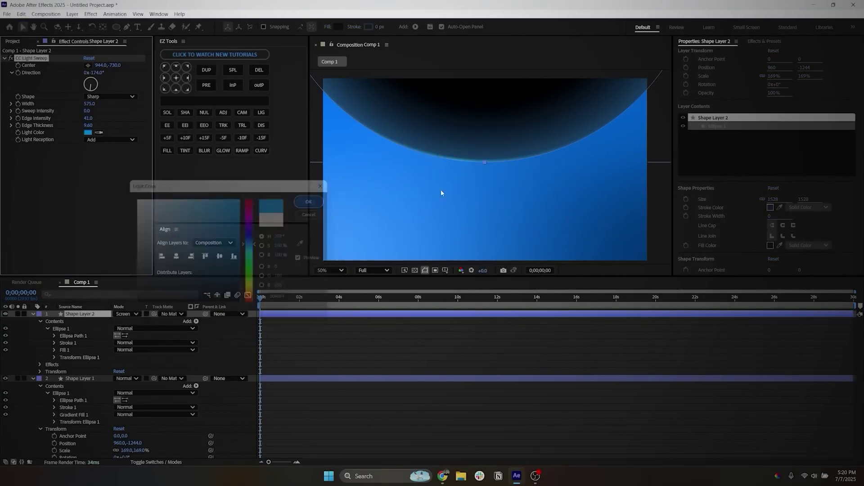
# Find the Deep Glow effect and apply it to the duplicate circle layer.
pyautogui.hotkey('ctrl', '5')
pyautogui.write('dee')
pyautogui.moveTo(72, 115); pyautogui.dragTo(73, 116)
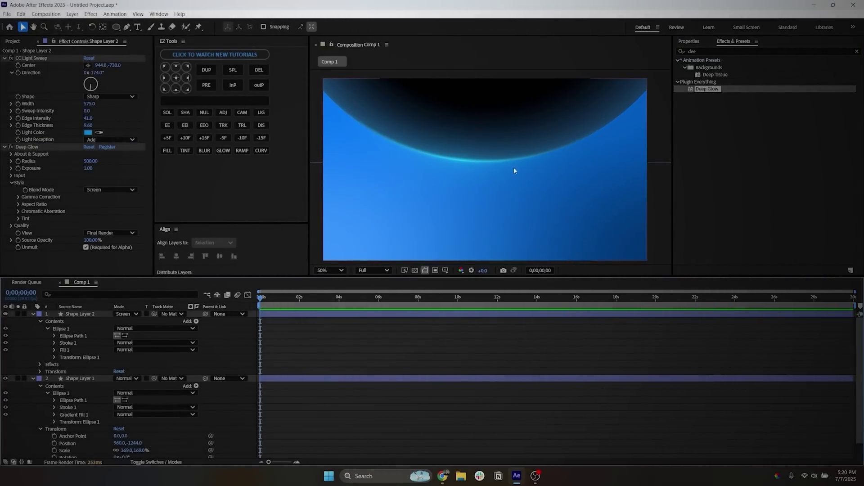
# Collapse both circle layers and set Color 1 of the background solid's 4-Color Gradient to dark blue 003C7E.
pyautogui.click(32, 379)
pyautogui.click(32, 314)
pyautogui.click(78, 329)
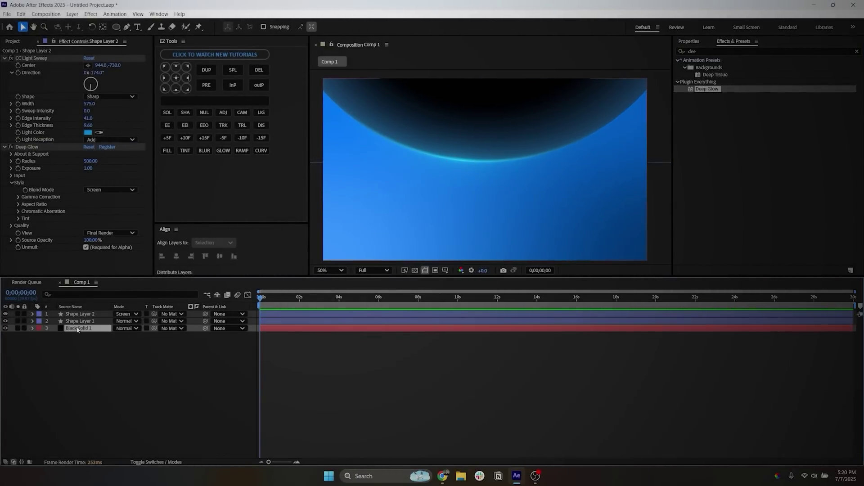
pyautogui.click(88, 80)
pyautogui.moveTo(391, 171); pyautogui.dragTo(128, 177)
pyautogui.click(182, 237)
pyautogui.moveTo(183, 238); pyautogui.dragTo(198, 246)
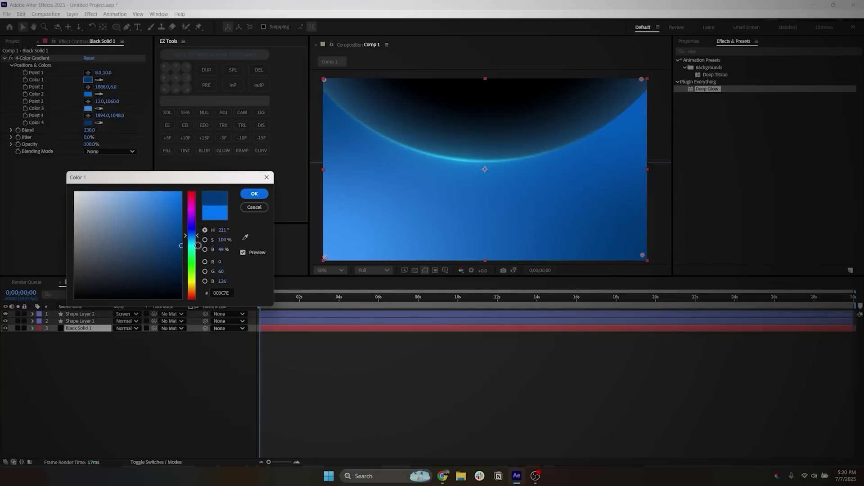
pyautogui.click(253, 194)
# Set Color 2 of the background's 4-Color Gradient to a dark blue.
pyautogui.click(88, 94)
pyautogui.moveTo(387, 170); pyautogui.dragTo(127, 207)
pyautogui.click(151, 273)
pyautogui.moveTo(150, 274); pyautogui.dragTo(158, 292)
pyautogui.click(261, 223)
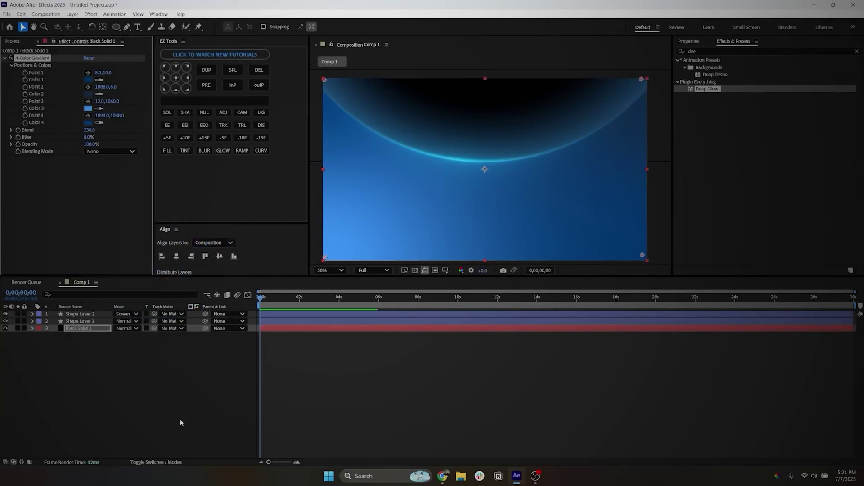
# Change the duplicate circle's light sweep color to a saturated blue, 005CFF.
pyautogui.click(80, 313)
pyautogui.click(88, 132)
pyautogui.moveTo(383, 183); pyautogui.dragTo(157, 184)
pyautogui.moveTo(229, 250); pyautogui.dragTo(230, 243)
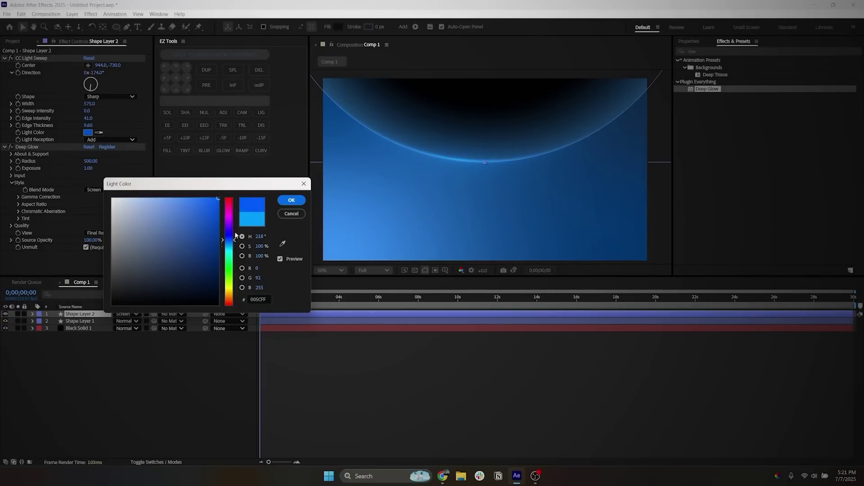
pyautogui.click(291, 200)
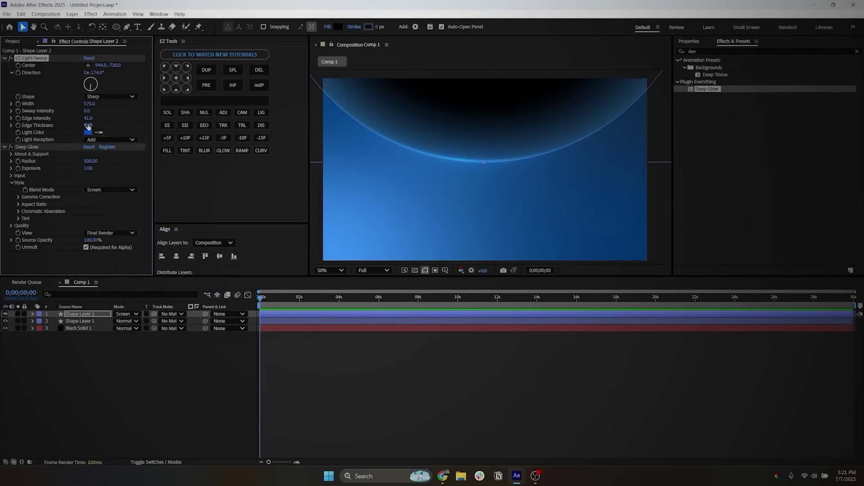
# Set the light sweep's width to 631, edge intensity to 366 and edge thickness to 9.6.
pyautogui.moveTo(98, 125); pyautogui.dragTo(156, 122)
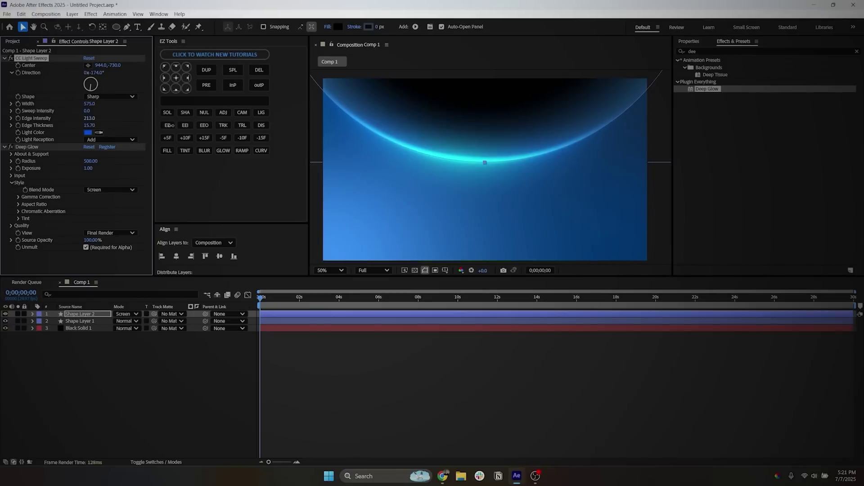
pyautogui.moveTo(138, 106)
pyautogui.mouseDown()
pyautogui.moveTo(167, 112)
pyautogui.moveTo(54, 123)
pyautogui.moveTo(131, 121)
pyautogui.mouseUp()
pyautogui.click(110, 367)
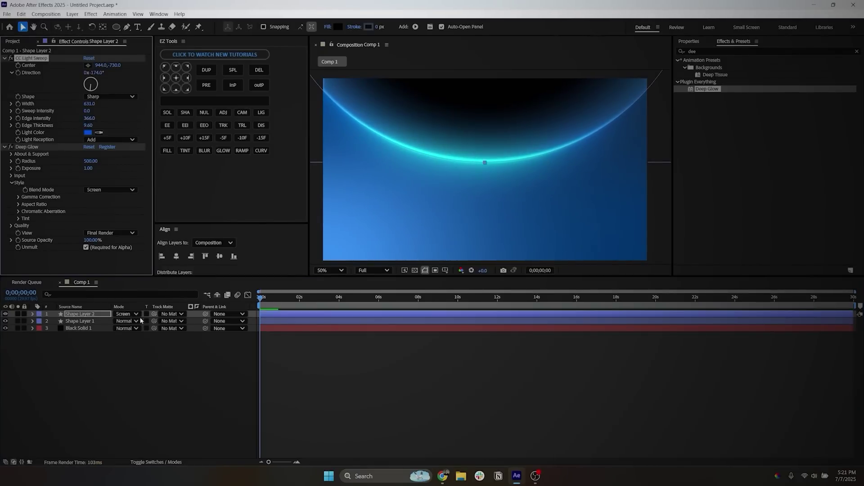
# Apply Gaussian Blur to the glowing circle layer, Shape Layer 2, with a blurriness of 13.6.
pyautogui.click(69, 162)
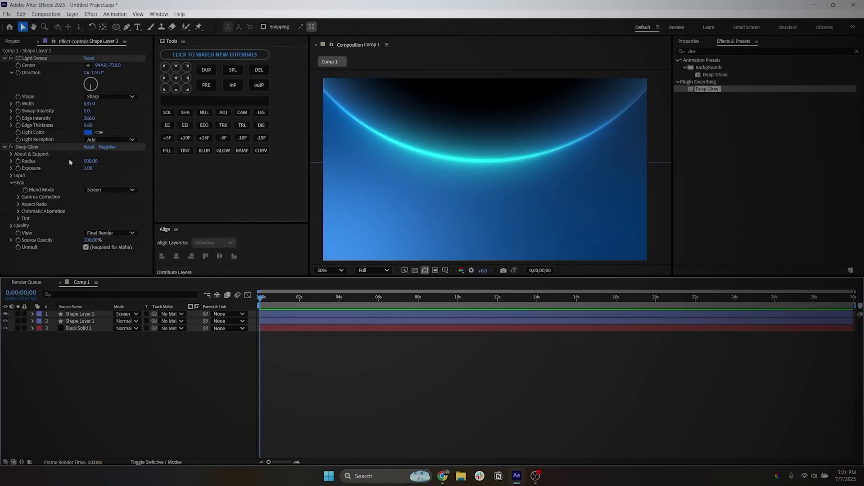
pyautogui.doubleClick(693, 51)
pyautogui.write('ga')
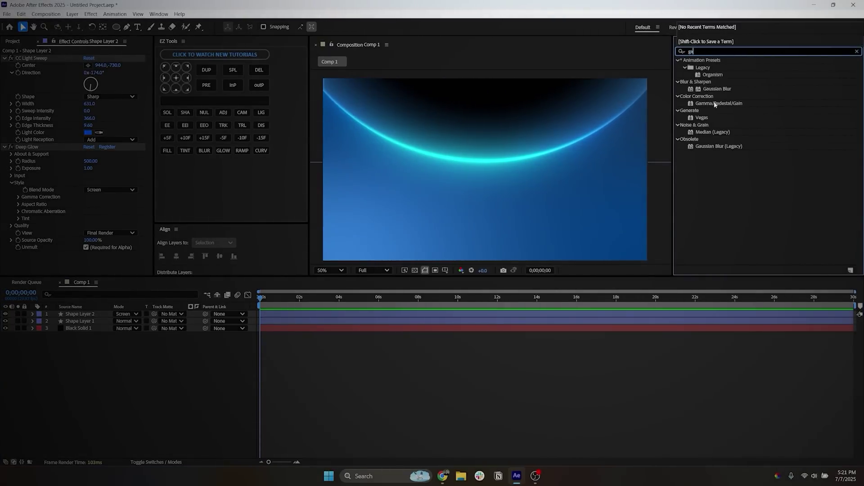
pyautogui.moveTo(705, 90); pyautogui.dragTo(79, 314)
pyautogui.moveTo(88, 257); pyautogui.dragTo(145, 257)
pyautogui.click(151, 380)
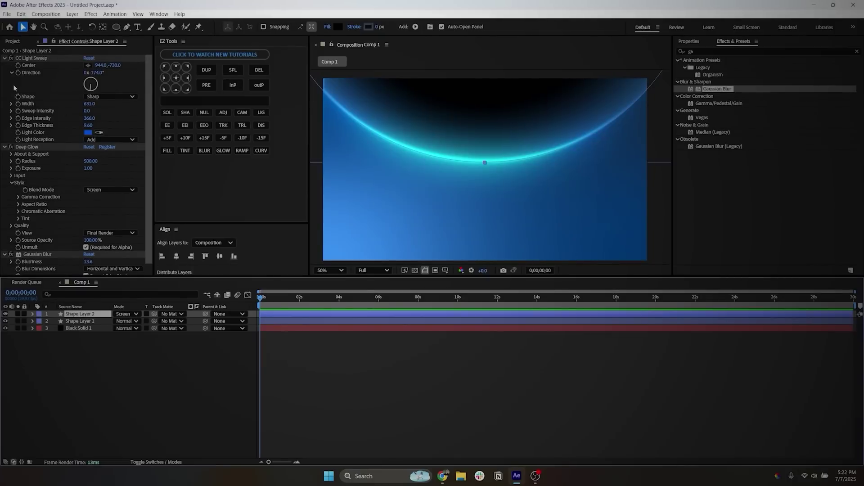
# Animate the light sweep's Direction with a keyframe at 0 seconds and a changed angle at 6 seconds.
pyautogui.click(18, 73)
pyautogui.press('u')
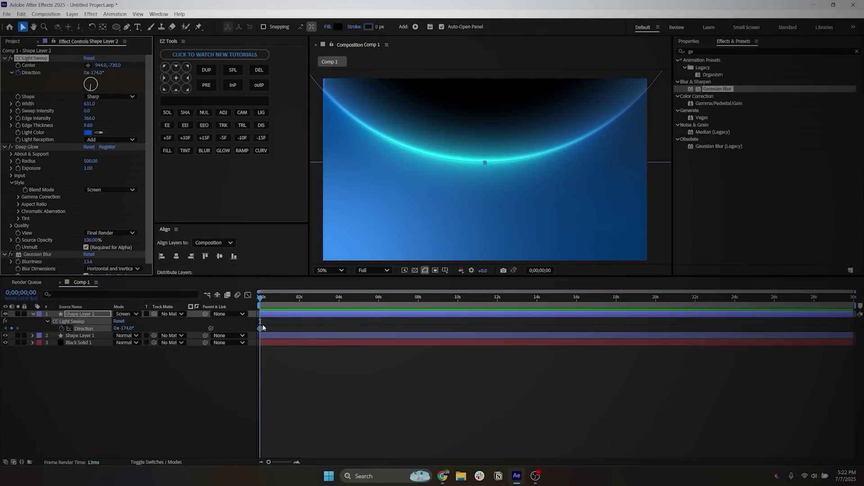
pyautogui.moveTo(261, 299); pyautogui.dragTo(379, 298)
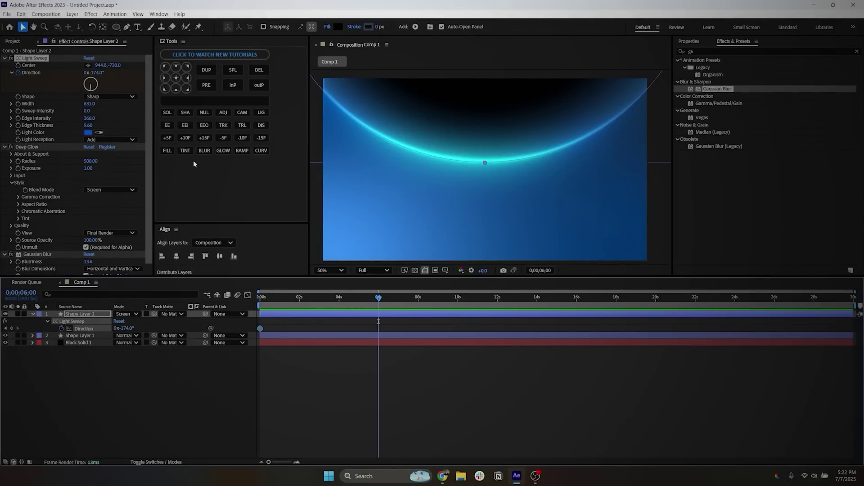
pyautogui.moveTo(93, 88); pyautogui.dragTo(92, 90)
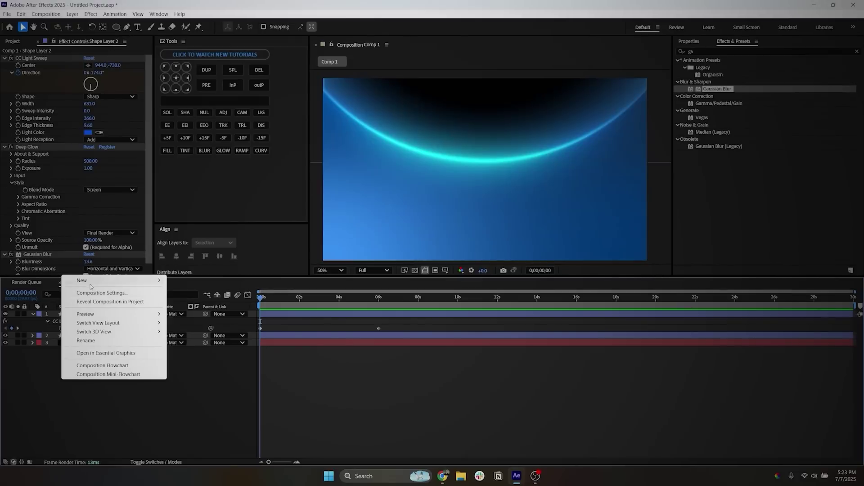
# Create a new shape layer and draw a 556 by 556 px square near the middle of the composition.
pyautogui.moveTo(92, 285)
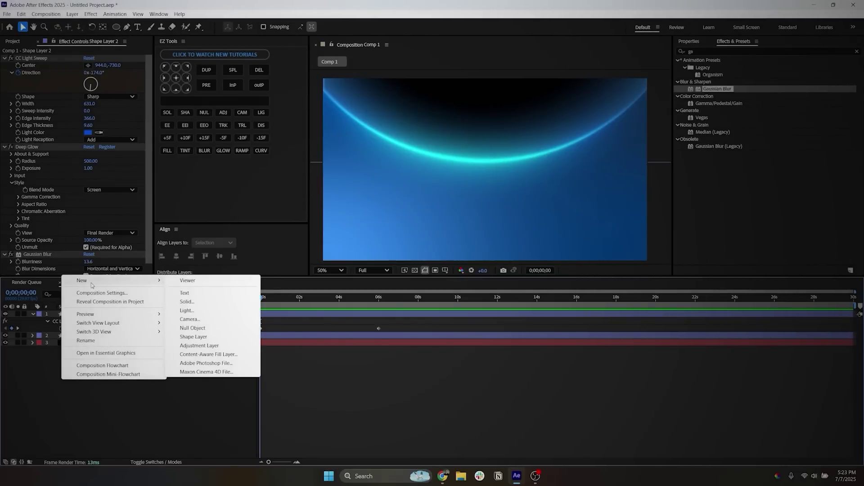
pyautogui.click(193, 336)
pyautogui.moveTo(116, 26); pyautogui.dragTo(141, 30)
pyautogui.click(141, 28)
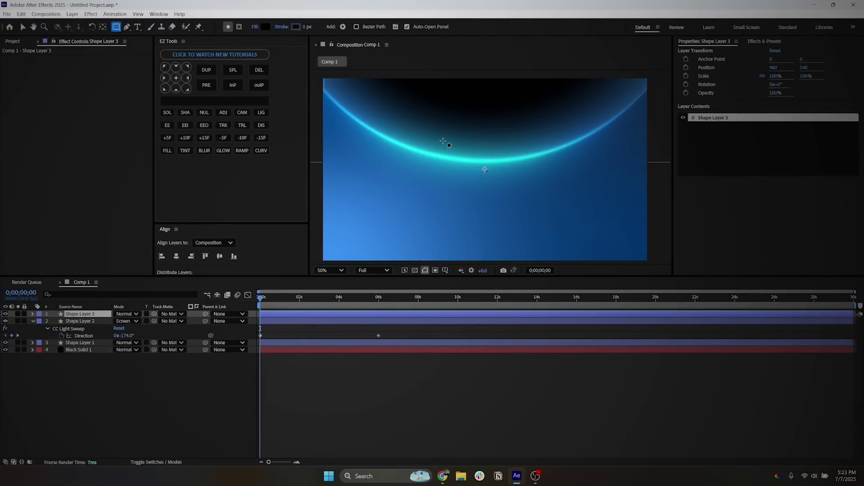
pyautogui.moveTo(437, 130); pyautogui.dragTo(531, 200)
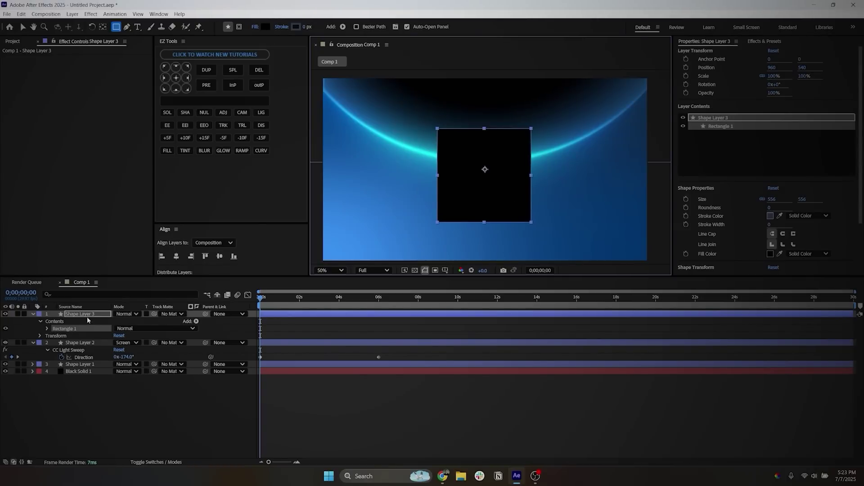
# Move the square's layer vertically to position 960, 505.
pyautogui.click(88, 315)
pyautogui.press('p')
pyautogui.moveTo(132, 325); pyautogui.dragTo(118, 326)
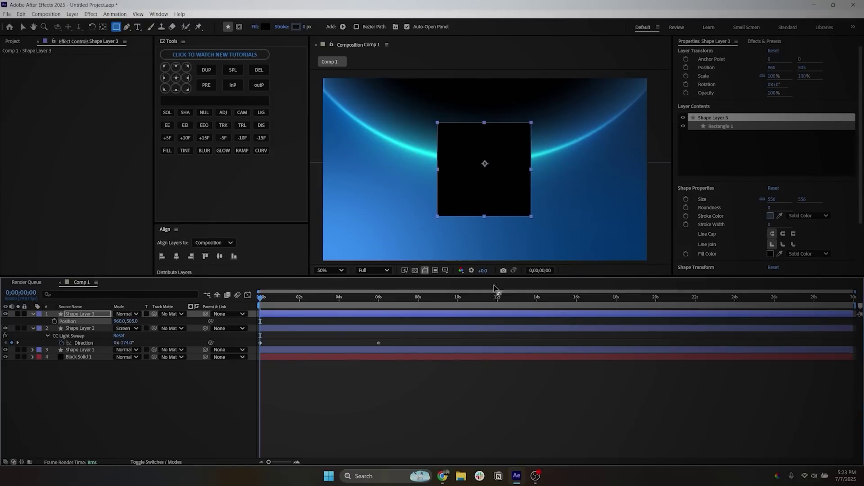
# Centre the square layer's anchor point on the shape and set the square's corner roundness to 75.
pyautogui.click(769, 208)
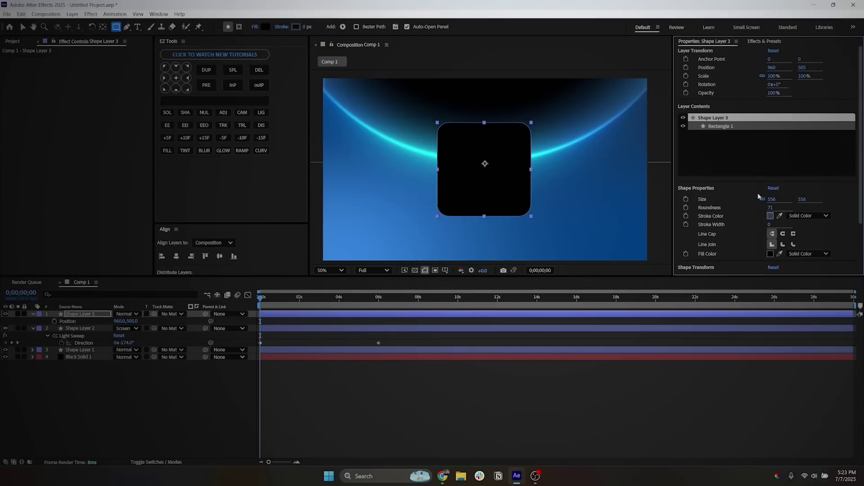
pyautogui.click(174, 80)
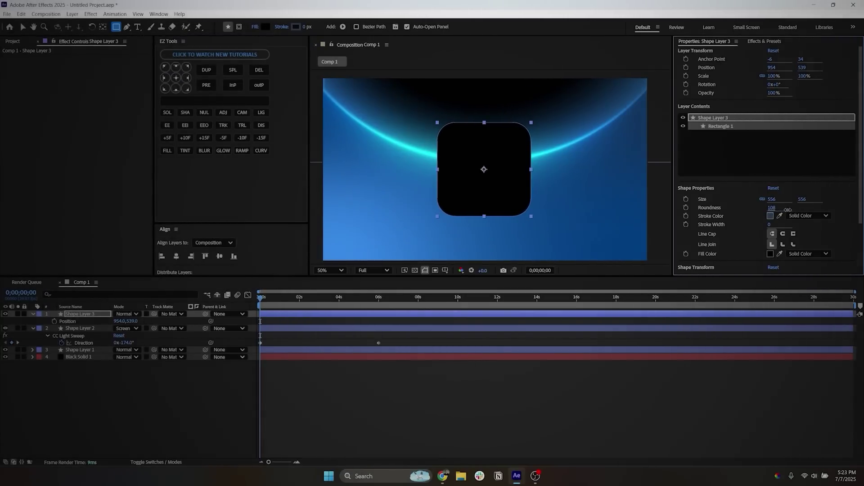
pyautogui.click(429, 391)
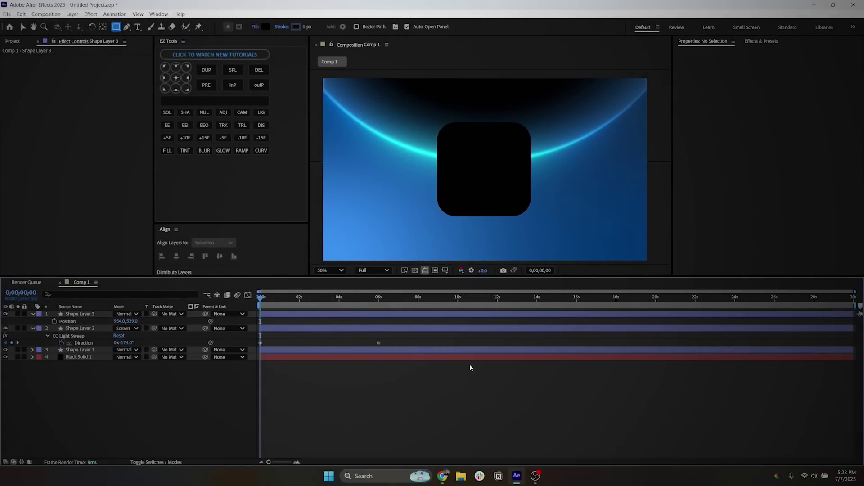
pyautogui.click(91, 314)
pyautogui.click(772, 208)
pyautogui.moveTo(771, 208); pyautogui.dragTo(757, 209)
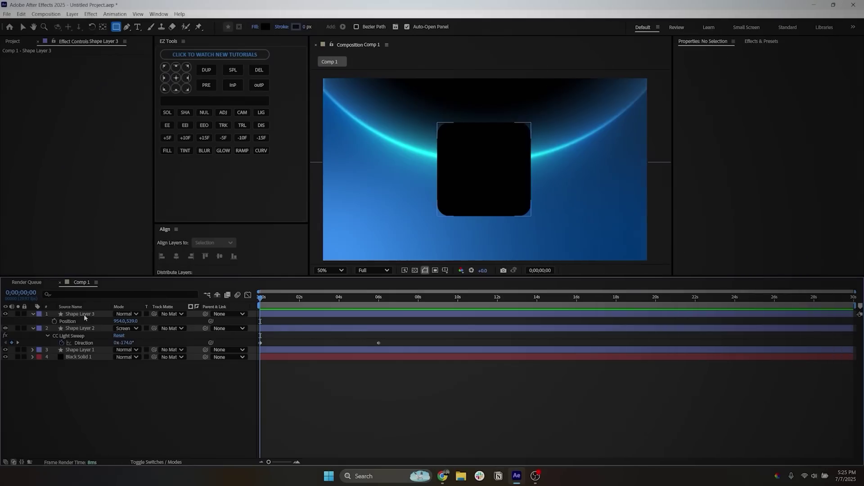
# Change the rounded square's fill color to white.
pyautogui.click(84, 317)
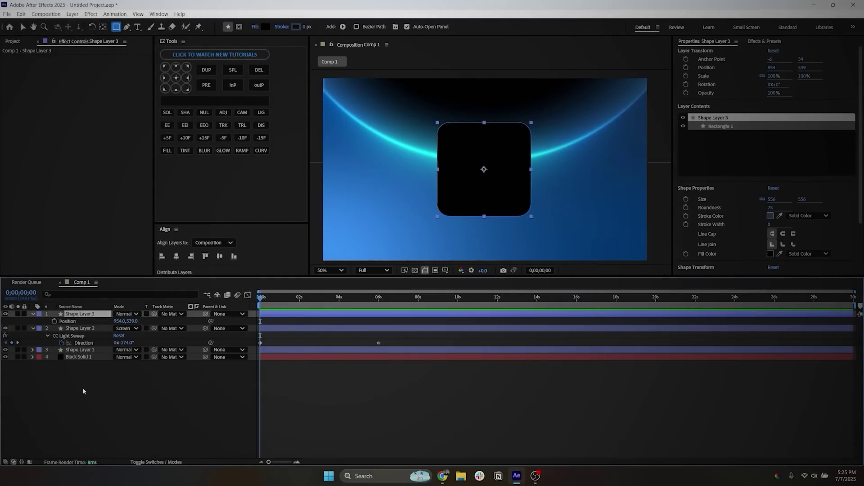
pyautogui.click(770, 254)
pyautogui.click(338, 178)
pyautogui.click(517, 186)
# Add a new adjustment layer above the rounded square and apply Gaussian Blur to it.
pyautogui.rightClick(161, 382)
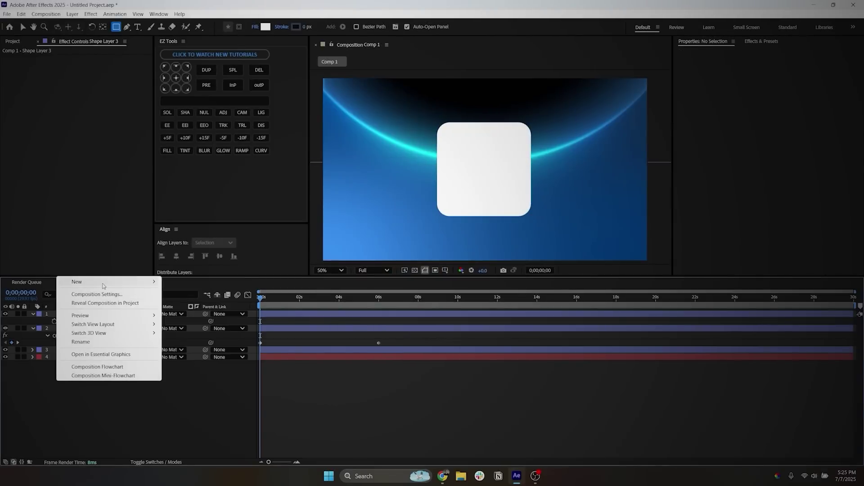
pyautogui.moveTo(103, 286)
pyautogui.click(193, 347)
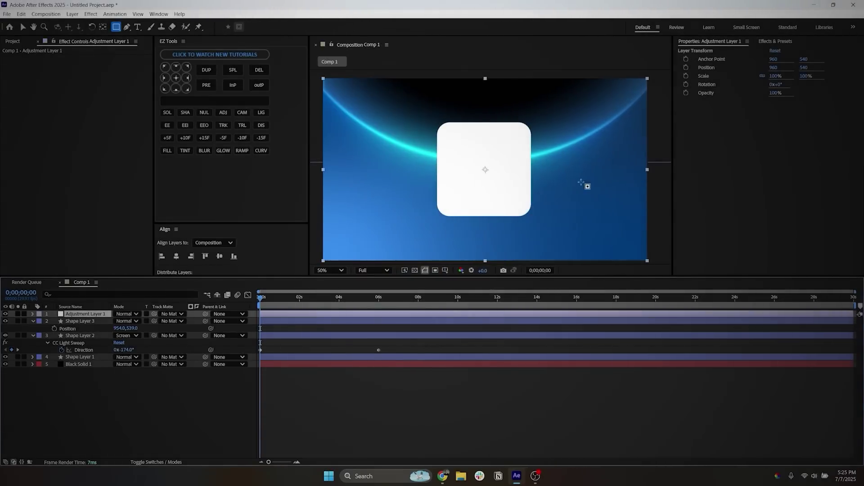
pyautogui.click(733, 41)
pyautogui.click(736, 51)
pyautogui.write('ga')
pyautogui.click(736, 51)
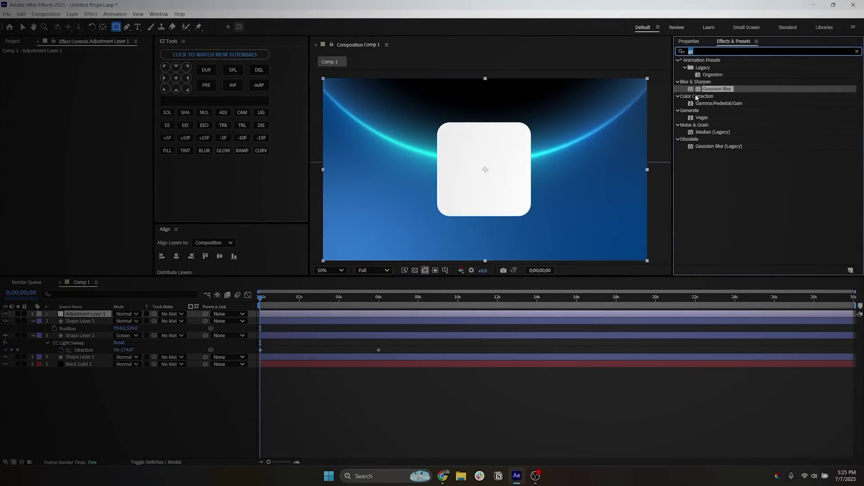
pyautogui.moveTo(704, 92); pyautogui.dragTo(486, 170)
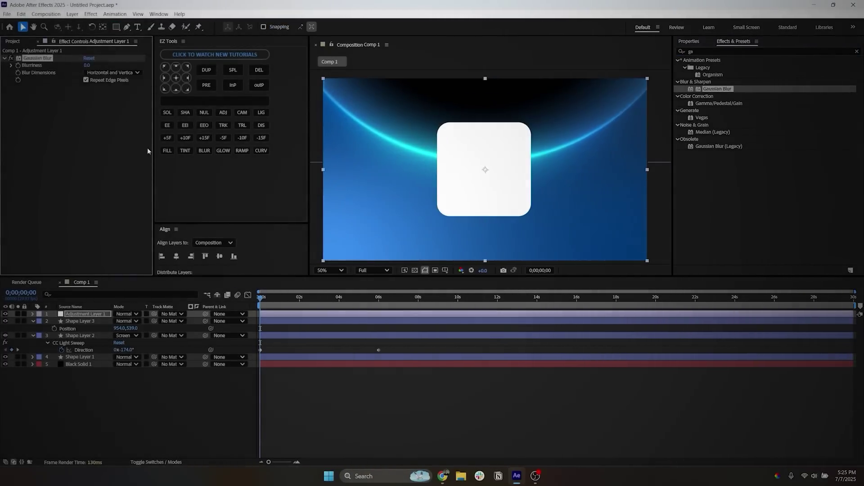
# Set the adjustment layer's blurriness to 250.2 and use Shape Layer 3 as its track matte.
pyautogui.moveTo(115, 67); pyautogui.dragTo(594, 93)
pyautogui.moveTo(154, 315); pyautogui.dragTo(86, 322)
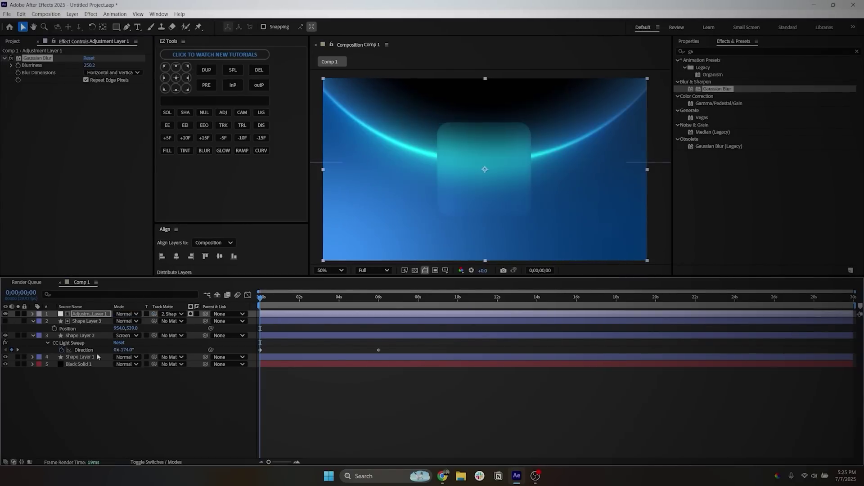
pyautogui.click(93, 339)
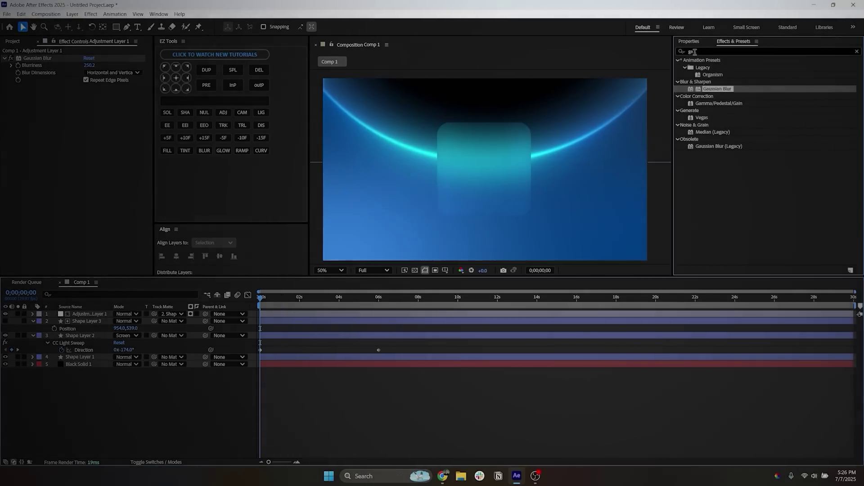
# Apply Brightness & Contrast to the adjustment layer with brightness 36 and contrast -100.
pyautogui.click(700, 51)
pyautogui.write('bri')
pyautogui.moveTo(726, 117); pyautogui.dragTo(2, 103)
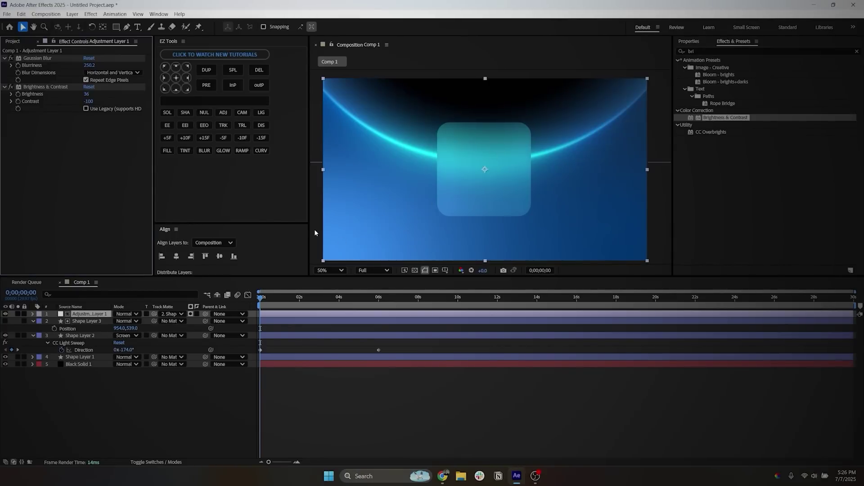
# Set the adjustment layer's Gaussian Blur blurriness to 73.2 and select the rounded square's shape layer.
pyautogui.moveTo(88, 65); pyautogui.dragTo(24, 71)
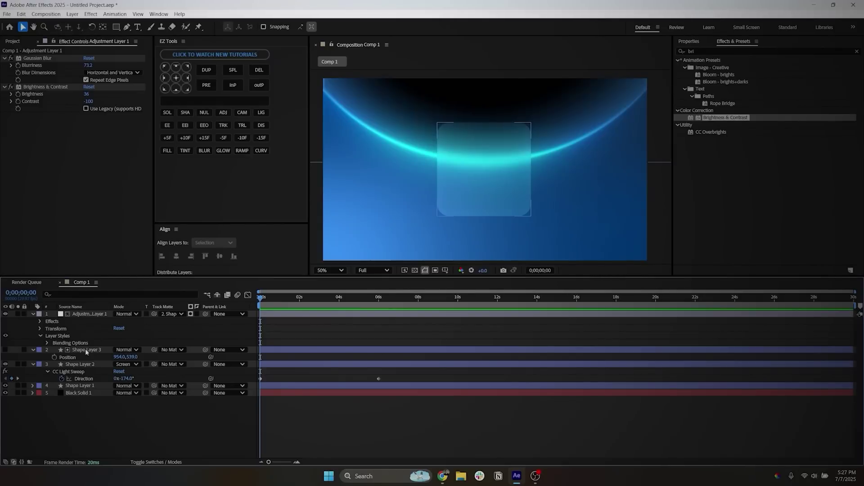
pyautogui.click(85, 349)
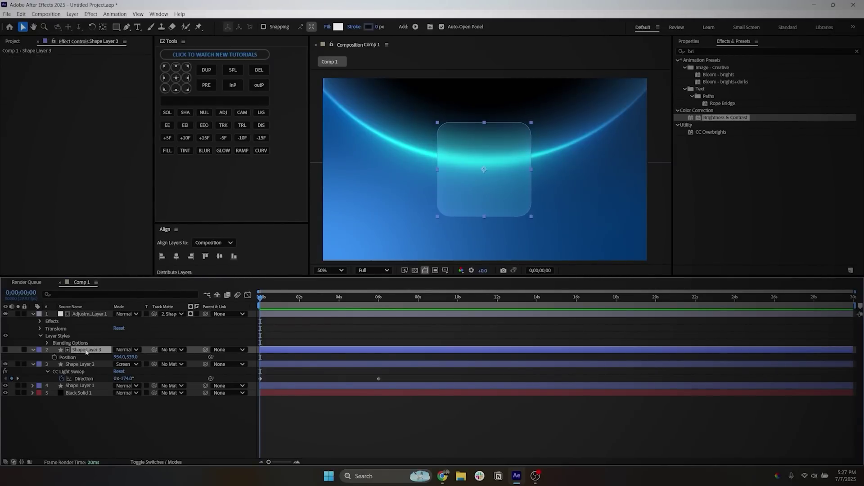
# Duplicate Shape Layer 3, move the copy above the adjustment layer and make it visible.
pyautogui.hotkey('ctrl', 'd')
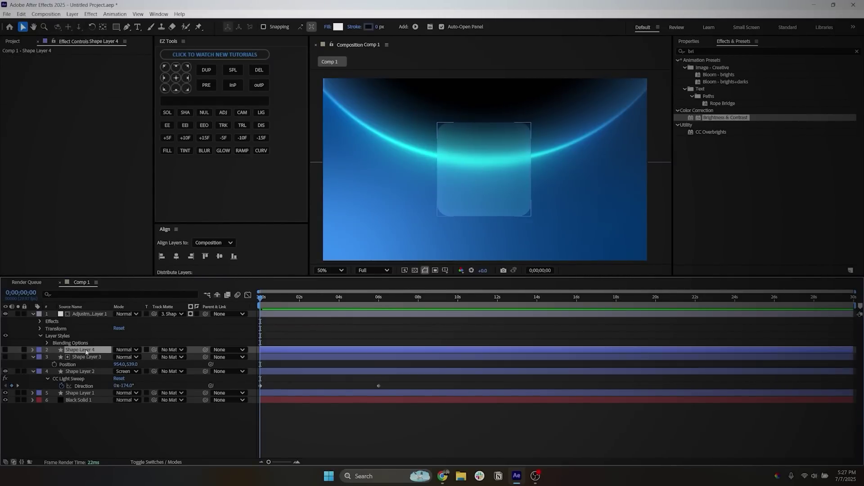
pyautogui.moveTo(86, 309); pyautogui.dragTo(86, 311)
pyautogui.click(86, 322)
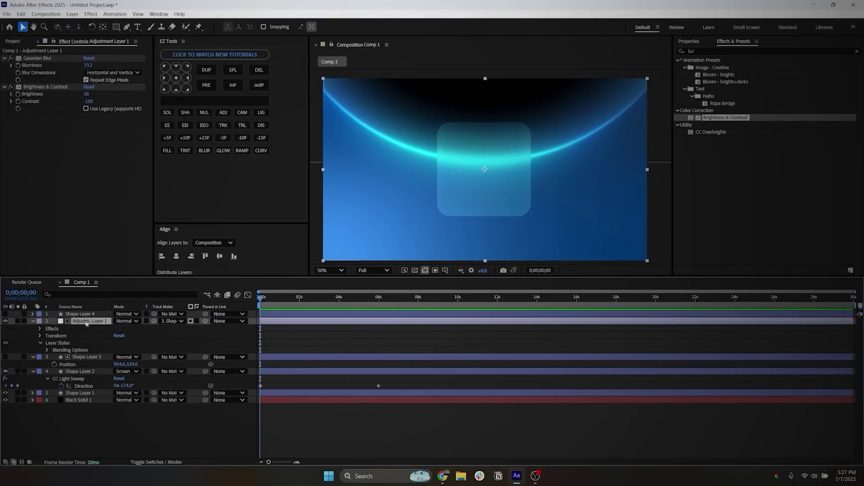
pyautogui.click(84, 314)
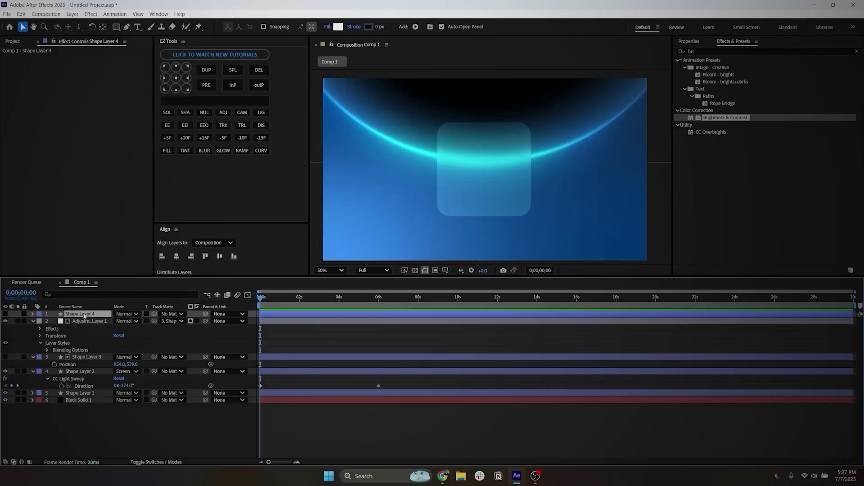
pyautogui.click(6, 313)
pyautogui.click(33, 321)
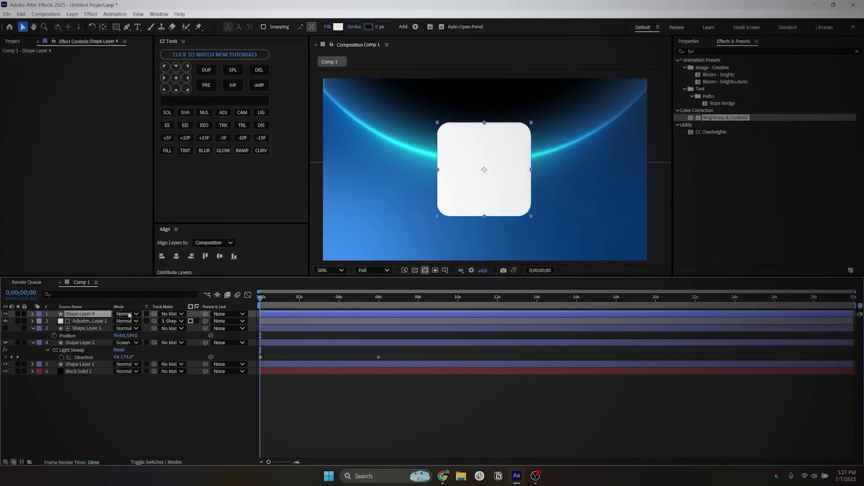
# Fill the duplicated rounded square with black (000000) and set its blending mode to Screen.
pyautogui.click(689, 41)
pyautogui.click(770, 254)
pyautogui.write('000000')
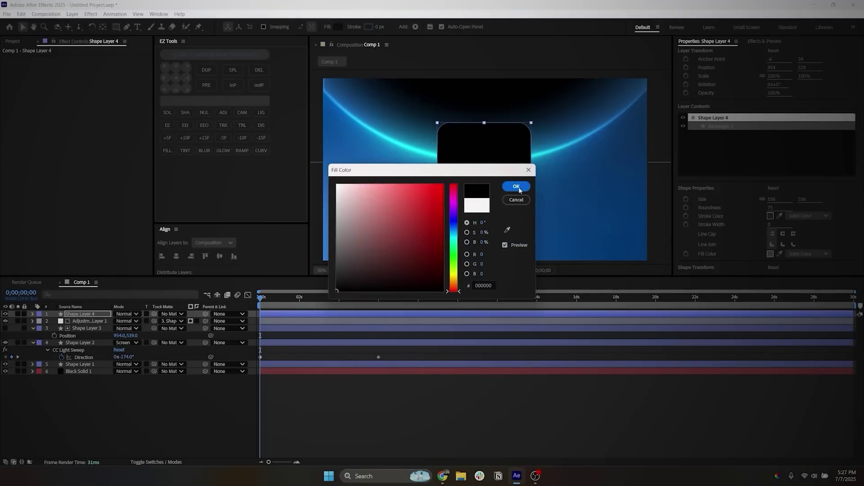
pyautogui.click(517, 186)
pyautogui.click(126, 314)
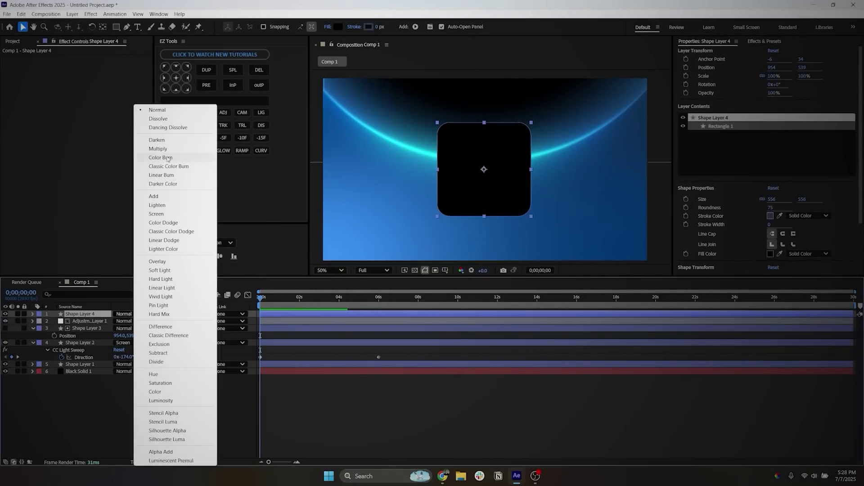
pyautogui.click(157, 214)
# Try an Inner Glow layer style on Shape Layer 4 with its size set to 88.
pyautogui.rightClick(90, 314)
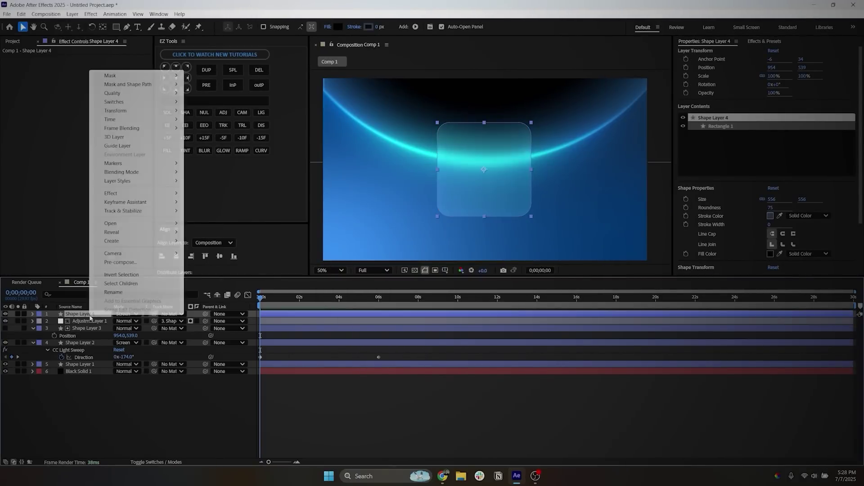
pyautogui.moveTo(125, 181)
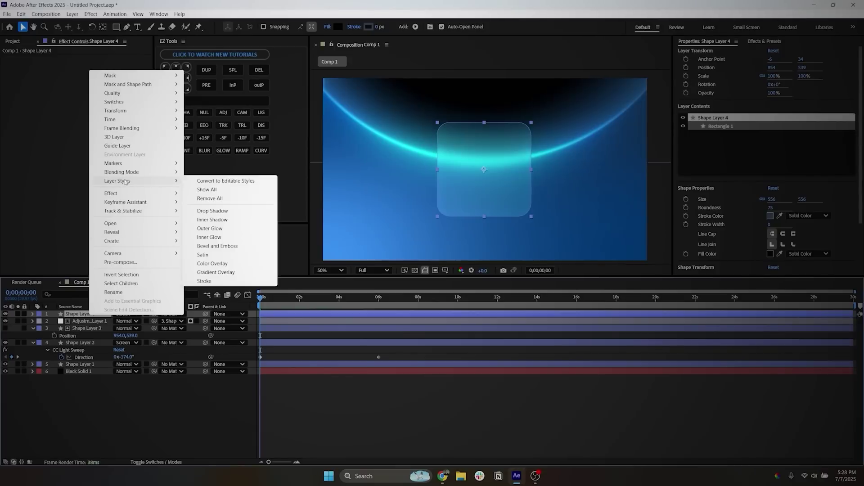
pyautogui.click(209, 238)
pyautogui.scroll(-2, 135, 382)
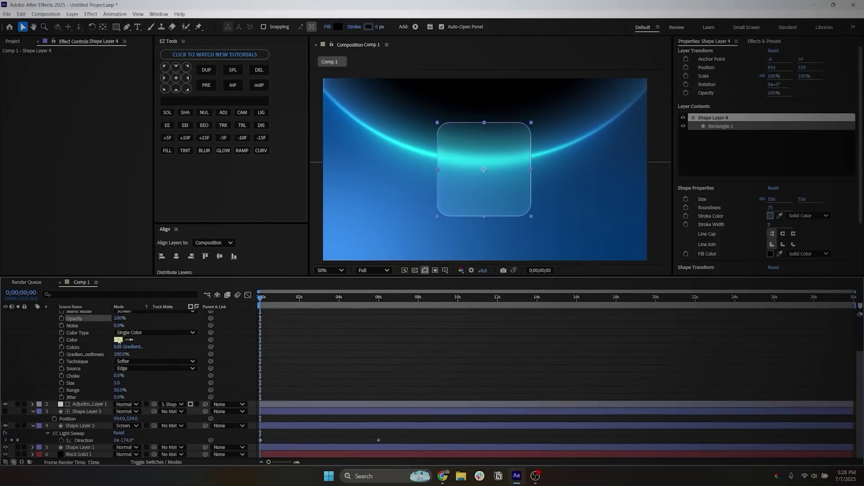
pyautogui.moveTo(116, 383); pyautogui.dragTo(149, 380)
# Set the Inner Glow color to white (FFFFFF).
pyautogui.click(118, 340)
pyautogui.click(337, 184)
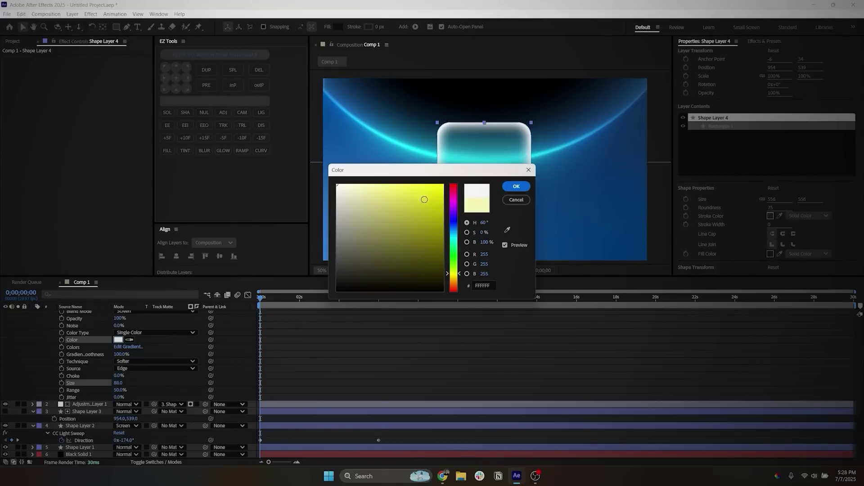
pyautogui.moveTo(455, 243); pyautogui.dragTo(455, 229)
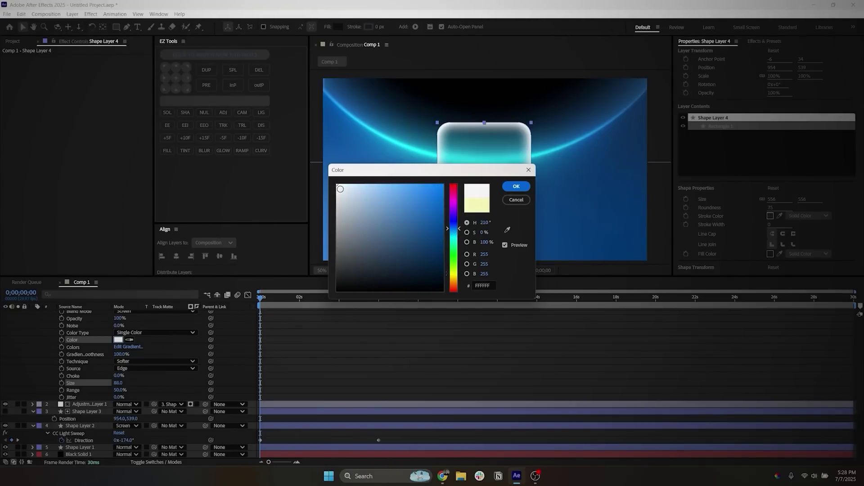
pyautogui.click(516, 186)
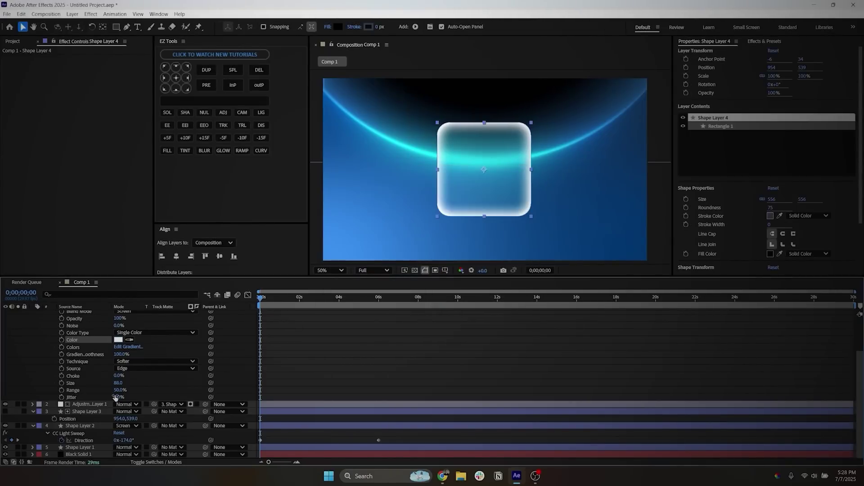
# Set the Inner Glow range to 100% and lower its opacity to about 43%.
pyautogui.moveTo(118, 391); pyautogui.dragTo(341, 387)
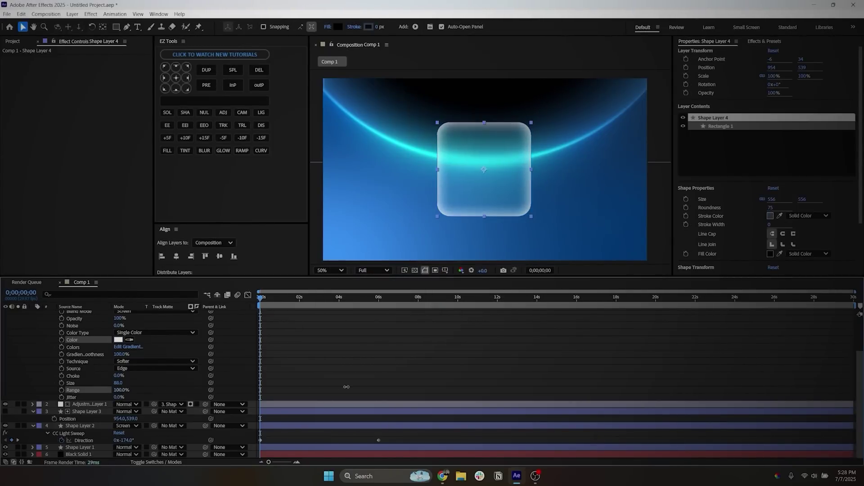
pyautogui.scroll(1, 447, 384)
pyautogui.moveTo(142, 340); pyautogui.dragTo(112, 340)
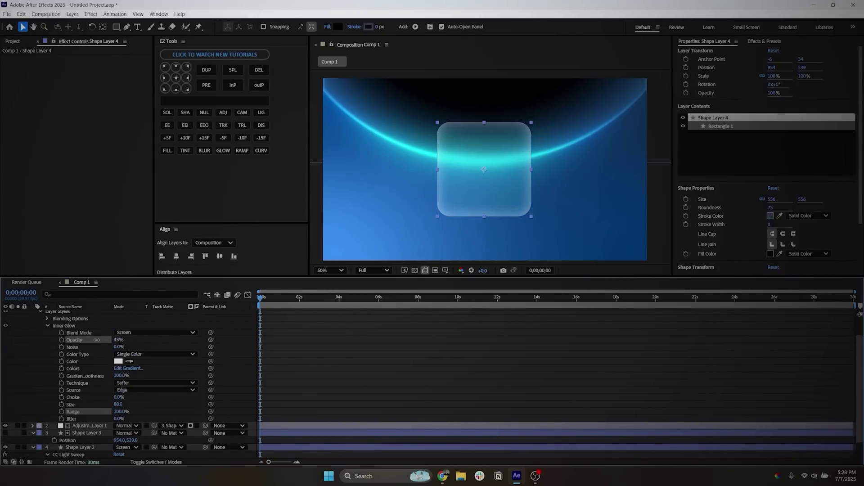
pyautogui.press('F2')
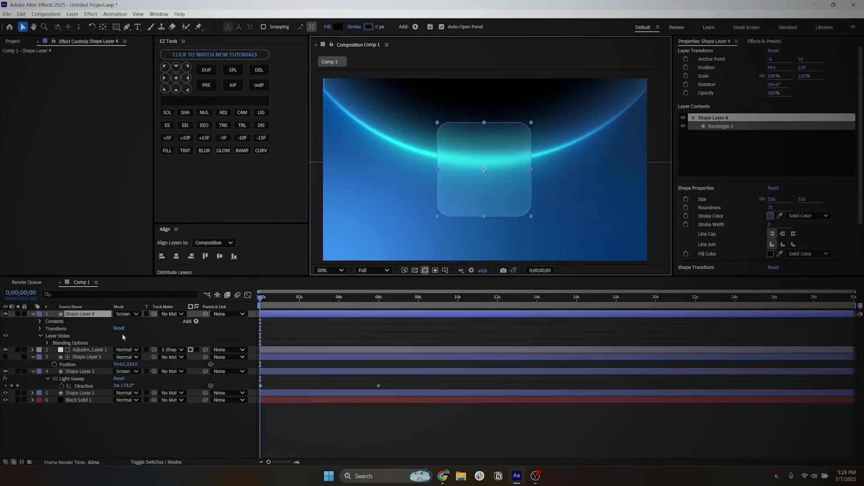
# Apply CC Light Sweep to Shape Layer 4 and move its center to 952, 540 in the middle of the square.
pyautogui.hotkey('ctrl', '5')
pyautogui.write('light swe')
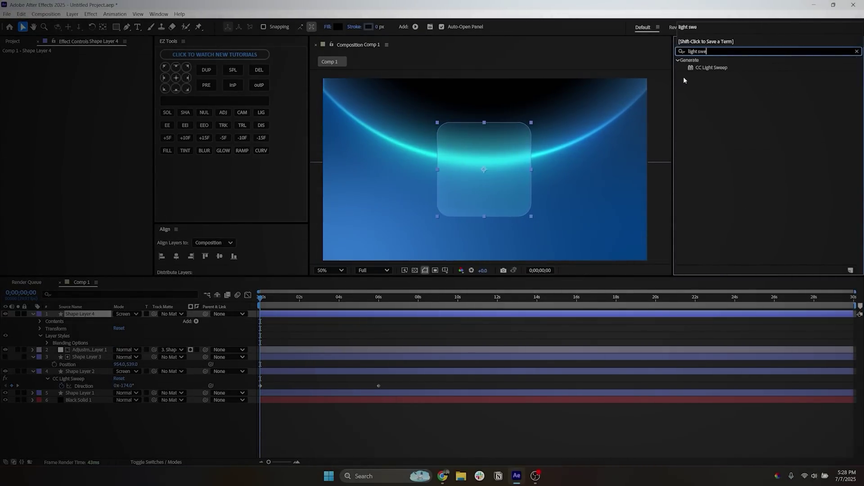
pyautogui.moveTo(711, 67); pyautogui.dragTo(71, 318)
pyautogui.moveTo(485, 124); pyautogui.dragTo(481, 170)
# Set the light sweep to direction -45°, Smooth shape, width 200, sweep intensity 0, edge intensity 33 and edge thickness 5.40.
pyautogui.moveTo(88, 78)
pyautogui.mouseDown()
pyautogui.moveTo(126, 102)
pyautogui.moveTo(1, 118)
pyautogui.mouseUp()
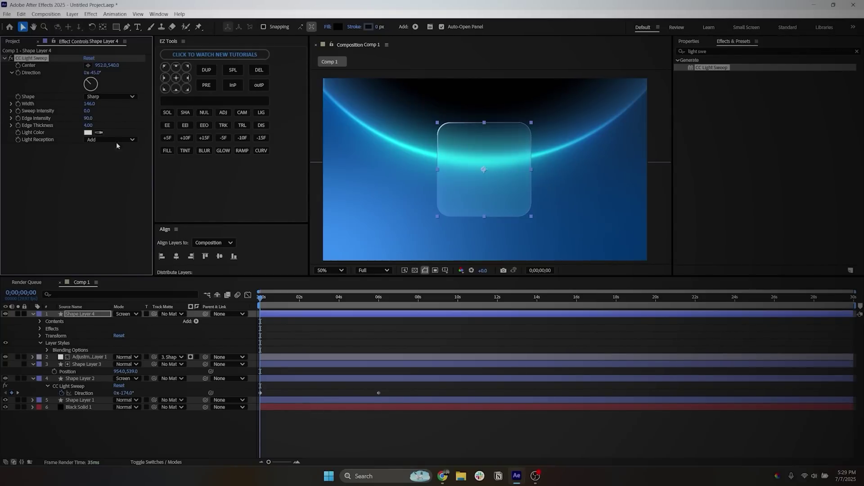
pyautogui.moveTo(88, 125)
pyautogui.mouseDown()
pyautogui.moveTo(99, 125)
pyautogui.moveTo(76, 117)
pyautogui.mouseUp()
pyautogui.click(191, 295)
pyautogui.click(491, 190)
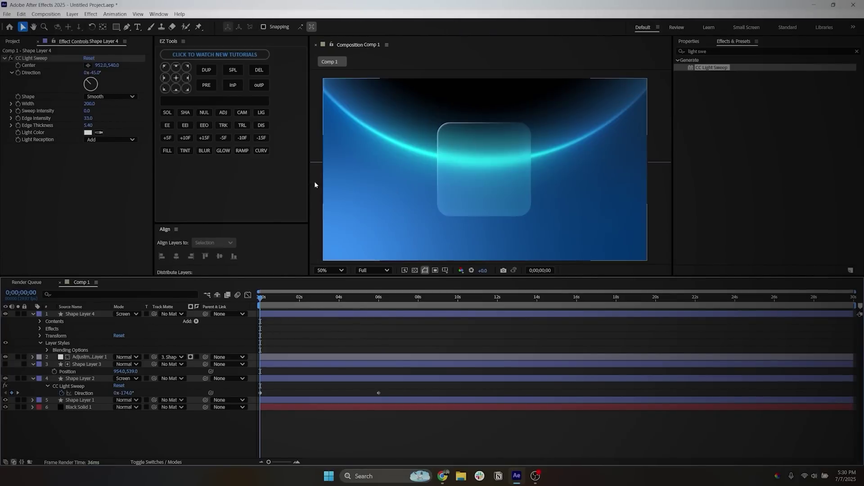
# Duplicate CC Light Sweep, set the copy's direction to -222° and width to 53, and add Deep Glow with exposure 0.10.
pyautogui.click(34, 59)
pyautogui.hotkey('ctrl', 'd')
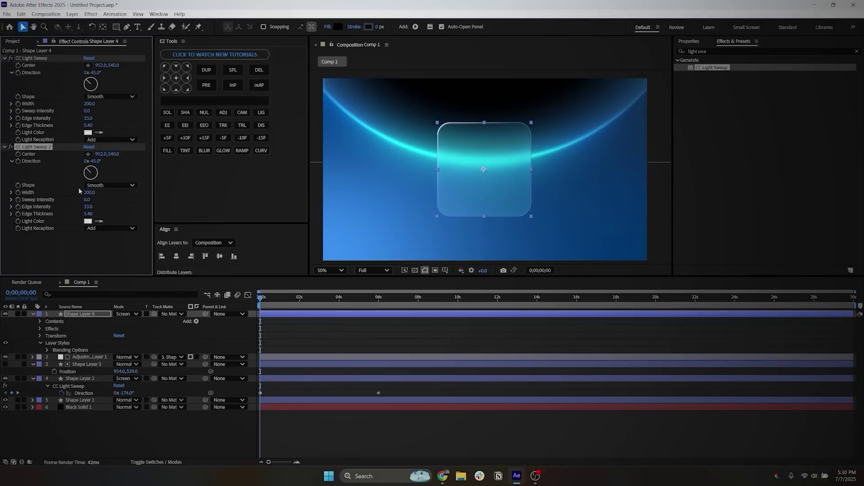
pyautogui.moveTo(89, 172); pyautogui.dragTo(77, 193)
pyautogui.moveTo(90, 103); pyautogui.dragTo(69, 102)
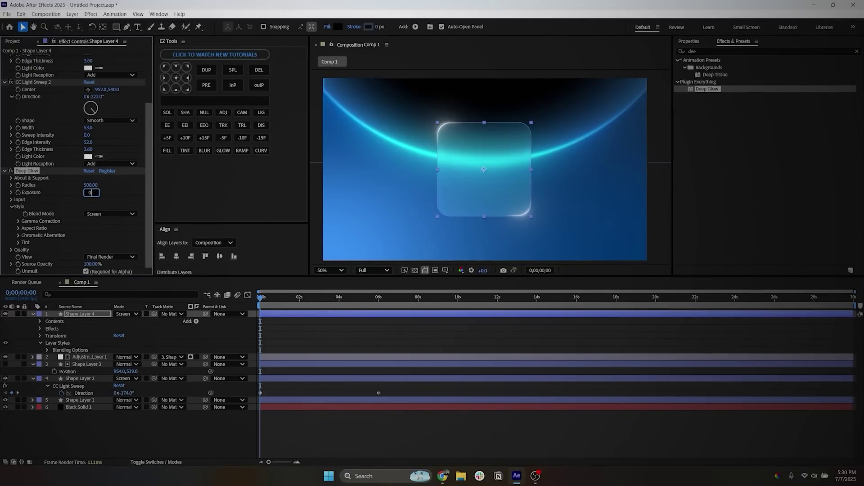
pyautogui.press('Return')
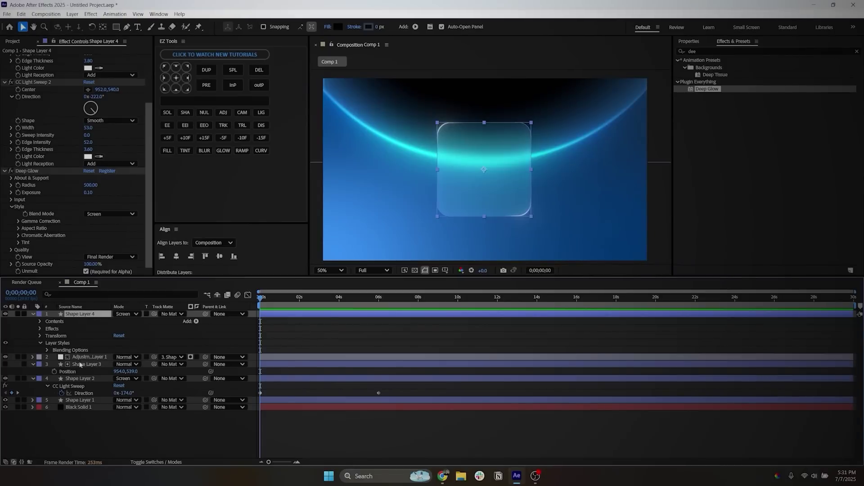
# Duplicate Shape Layer 3 again, move the new copy to the top of the layer stack and make it visible.
pyautogui.click(80, 365)
pyautogui.hotkey('ctrl', 'd')
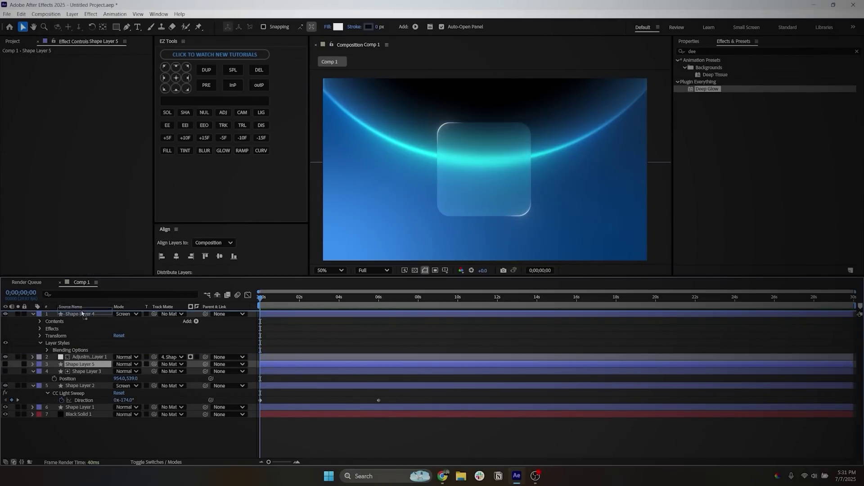
pyautogui.moveTo(81, 314); pyautogui.dragTo(87, 315)
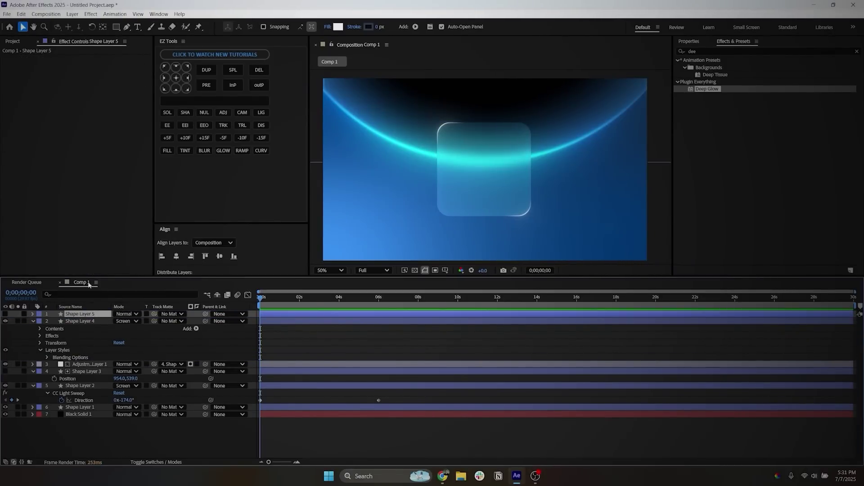
pyautogui.click(5, 313)
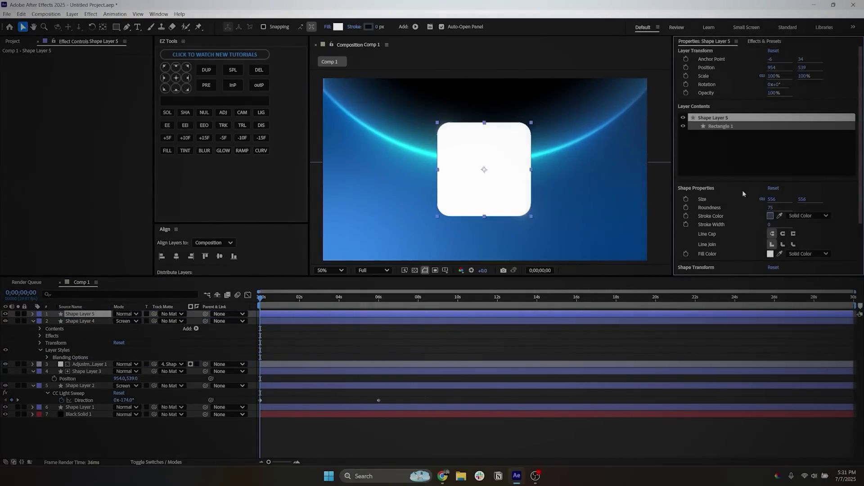
# Apply Drop Shadow to Shape Layer 5 with distance 0 and softness 186.
pyautogui.click(754, 40)
pyautogui.write('drop')
pyautogui.click(718, 168)
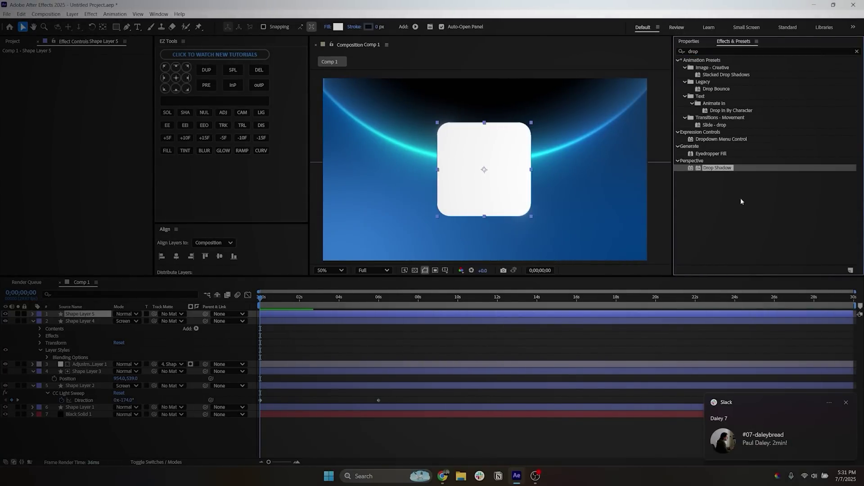
pyautogui.doubleClick(718, 168)
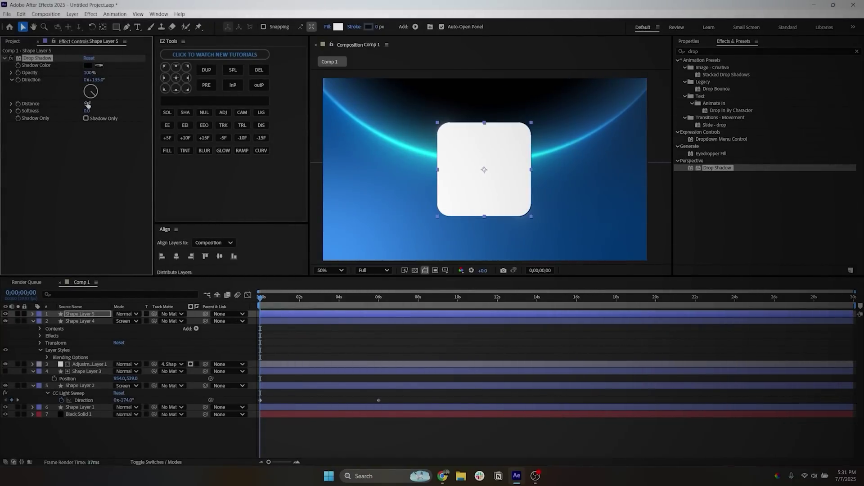
pyautogui.moveTo(103, 110); pyautogui.dragTo(180, 110)
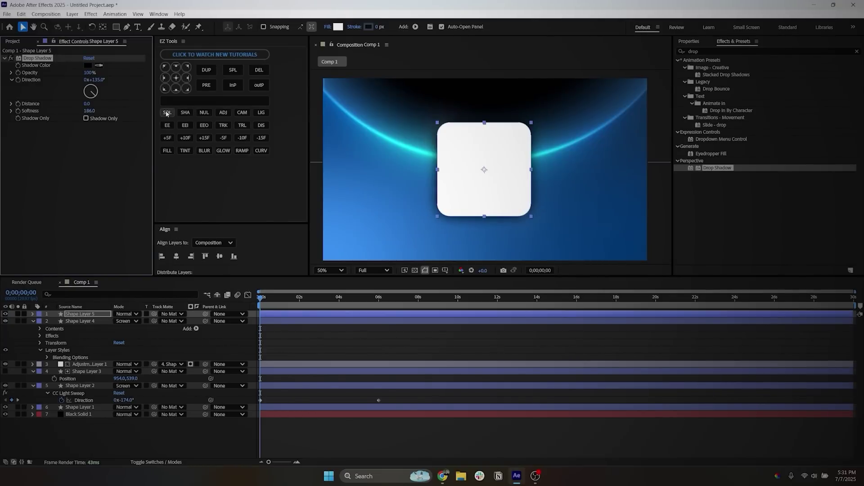
# Set Shape Layer 5's blending mode to Darken, move it below Shape Layer 3 and lower its shadow opacity.
pyautogui.click(125, 315)
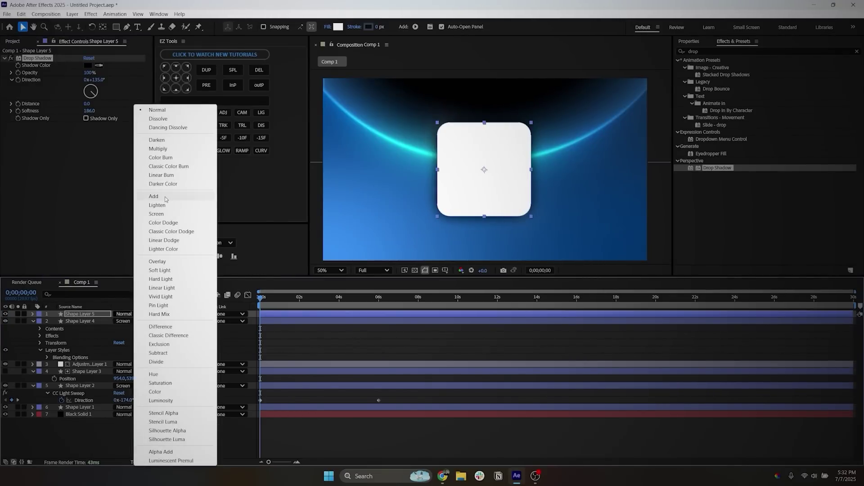
pyautogui.click(175, 141)
pyautogui.moveTo(78, 314); pyautogui.dragTo(74, 380)
pyautogui.moveTo(89, 72); pyautogui.dragTo(54, 72)
pyautogui.click(133, 424)
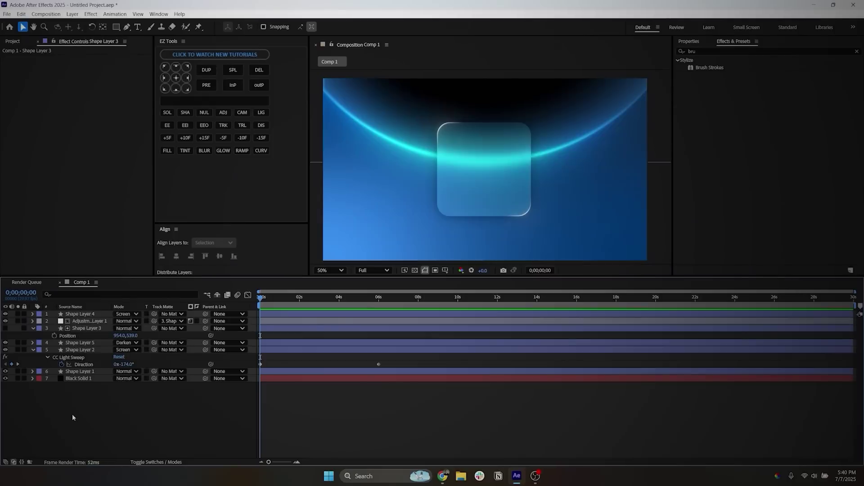
# Create a new white solid above all the other layers.
pyautogui.rightClick(70, 414)
pyautogui.moveTo(95, 315)
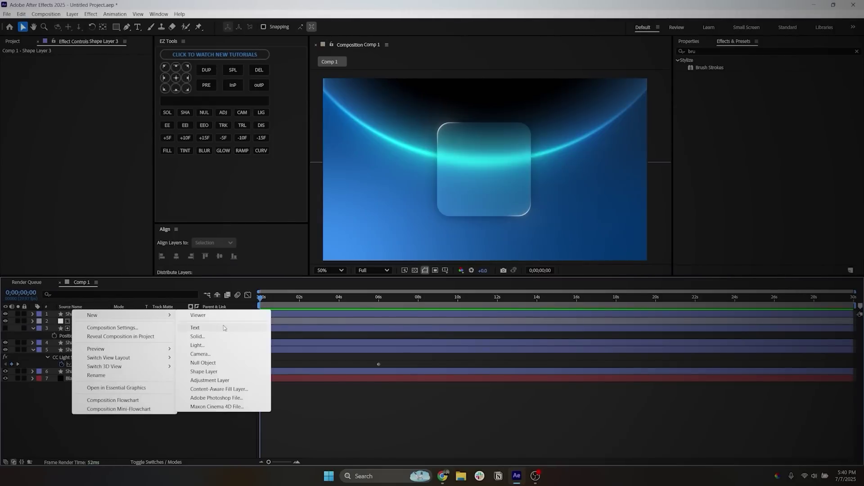
pyautogui.click(215, 338)
pyautogui.click(488, 318)
# Apply Fractal Noise to the white solid and set its fractal type to Smeary.
pyautogui.hotkey('ctrl', 'f')
pyautogui.write('frac')
pyautogui.moveTo(707, 123); pyautogui.dragTo(374, 314)
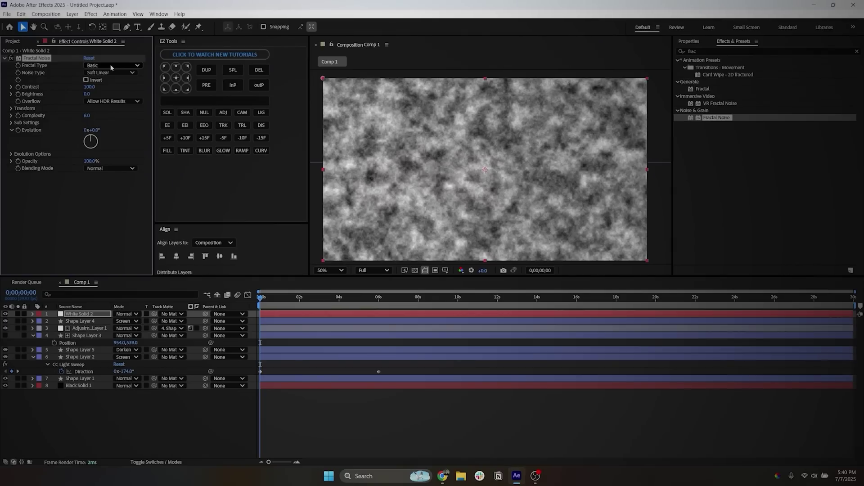
pyautogui.click(111, 66)
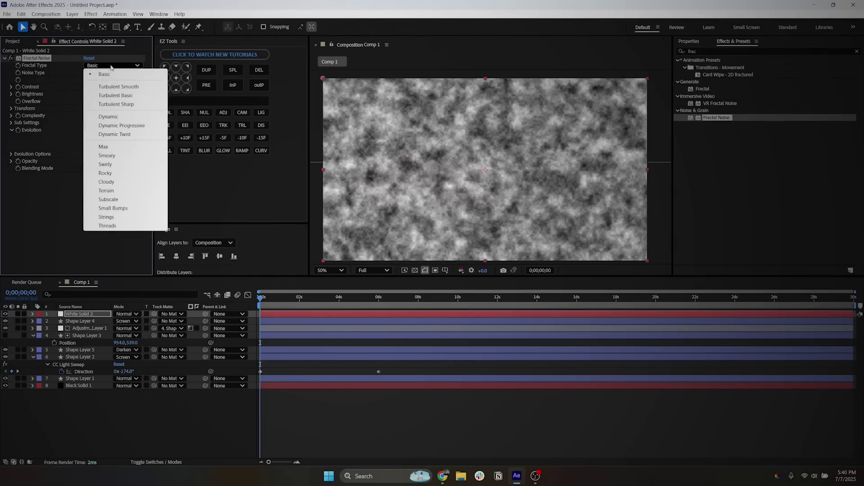
pyautogui.click(119, 155)
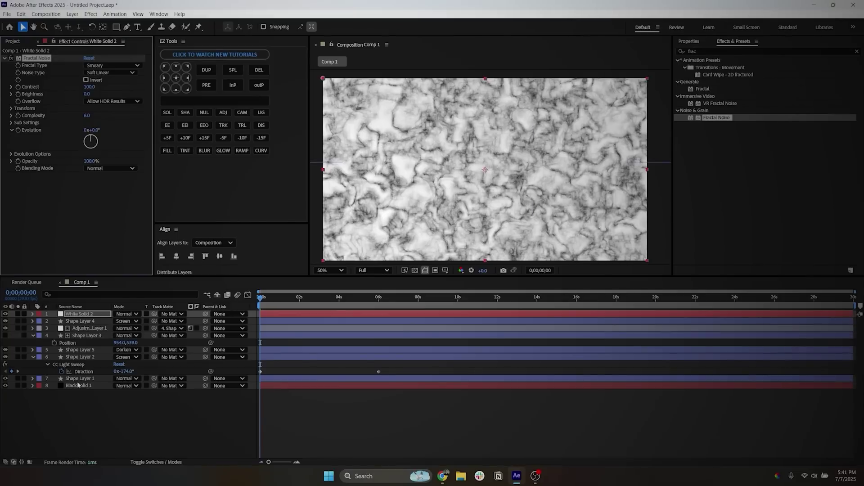
# Create an adjustment layer above the white solid and apply Gaussian Blur to it with a blurriness of 50.
pyautogui.rightClick(53, 405)
pyautogui.moveTo(140, 310)
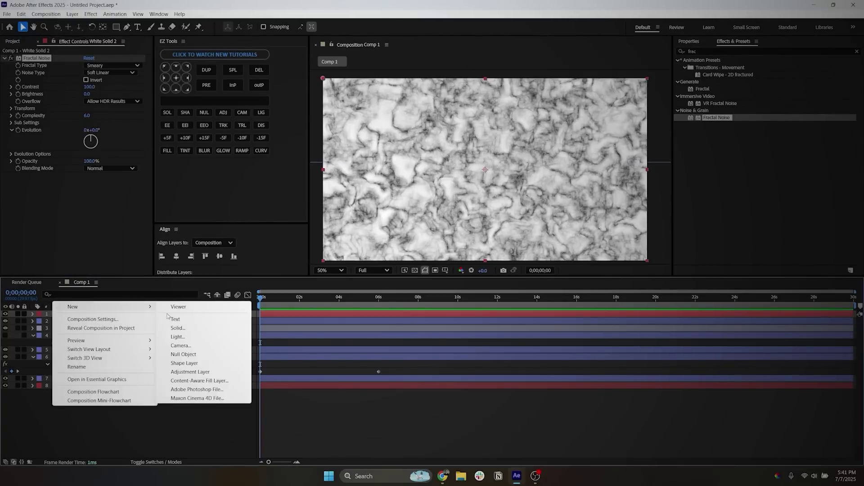
pyautogui.click(190, 371)
pyautogui.hotkey('ctrl', '5')
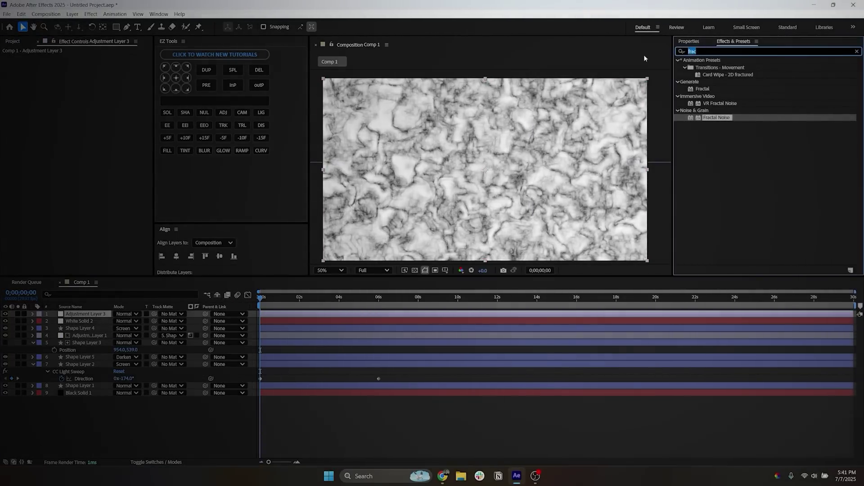
pyautogui.write('ga')
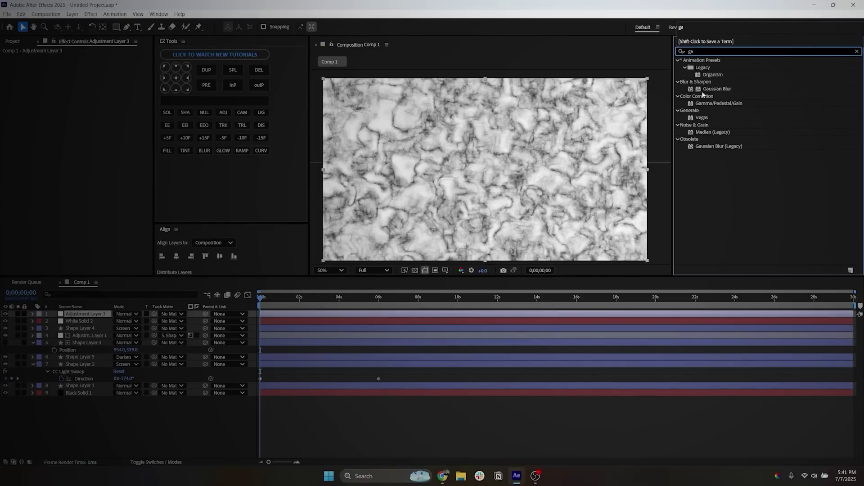
pyautogui.doubleClick(716, 90)
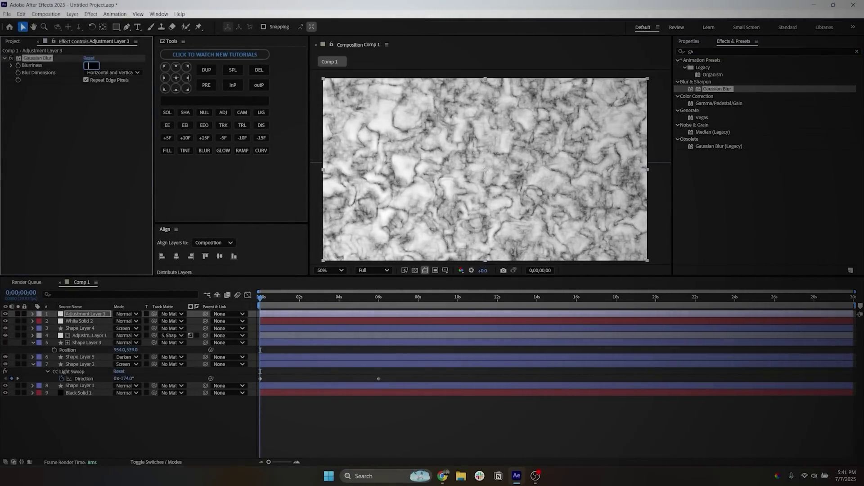
pyautogui.write('50')
pyautogui.press('Return')
# Apply Brightness & Contrast to Adjustment Layer 3 with brightness set to 50.
pyautogui.hotkey('ctrl', '5')
pyautogui.write('brigh')
pyautogui.moveTo(723, 96); pyautogui.dragTo(113, 96)
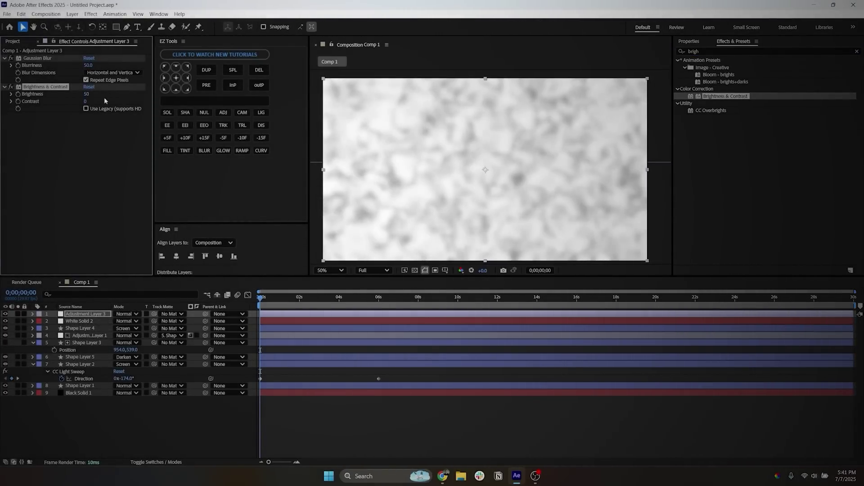
# Use White Solid 2 as the track matte of Adjustment Layer 3 and switch it to a luma matte.
pyautogui.moveTo(88, 328); pyautogui.dragTo(87, 322)
pyautogui.click(88, 322)
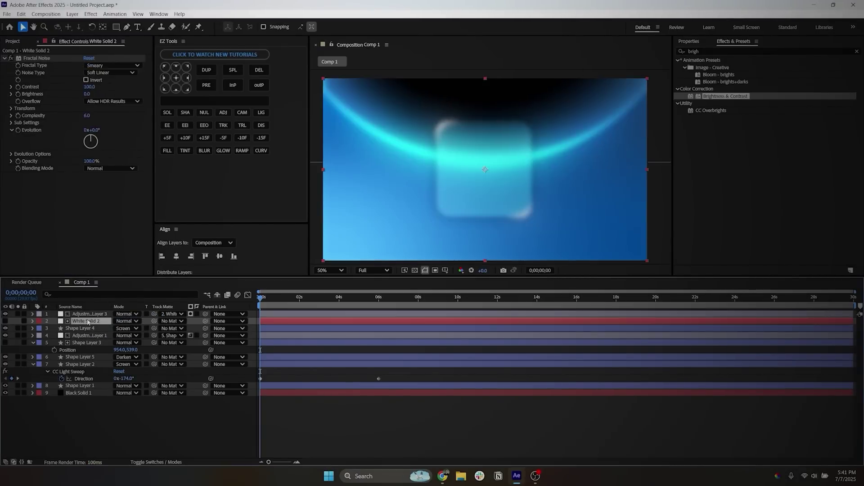
pyautogui.click(190, 314)
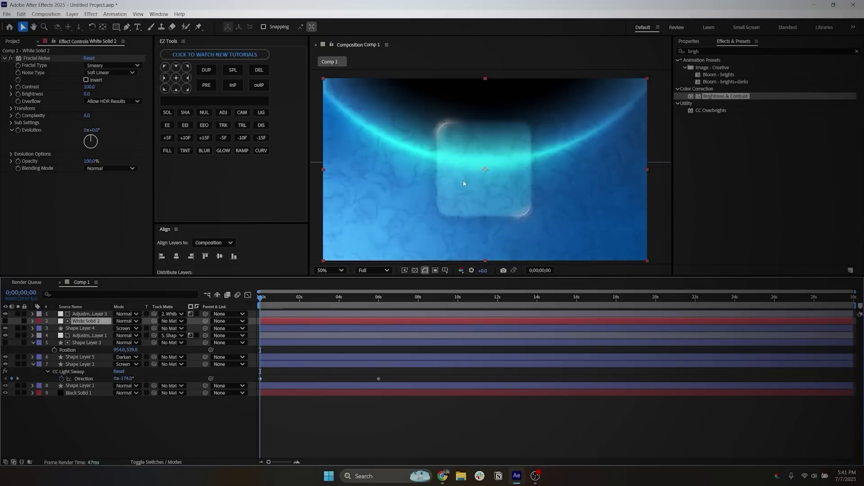
# Set White Solid 2's Fractal Noise to the Dynamic type with contrast 73, brightness 45 and complexity 5.8.
pyautogui.scroll(6, 439, 125)
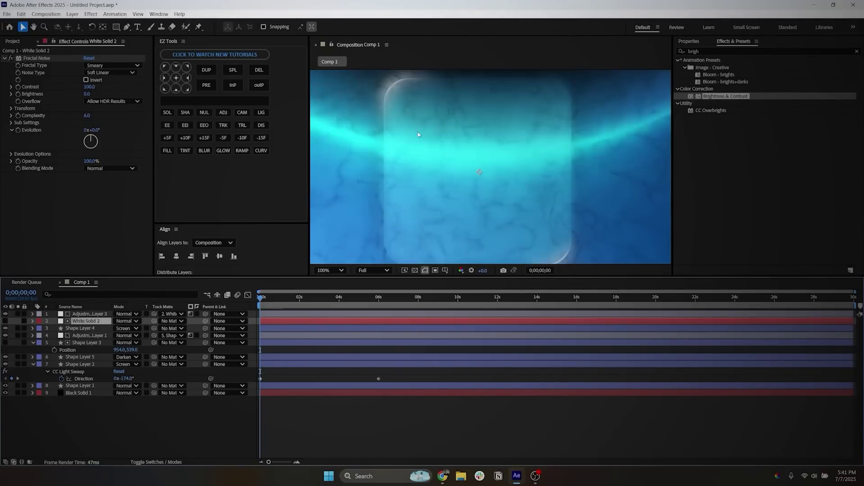
pyautogui.click(329, 270)
pyautogui.click(351, 287)
pyautogui.moveTo(90, 87); pyautogui.dragTo(149, 96)
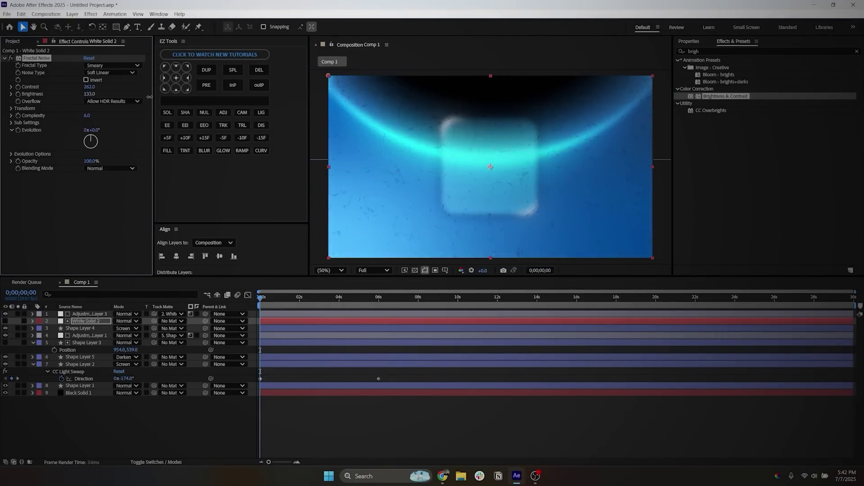
pyautogui.click(104, 66)
pyautogui.click(105, 165)
pyautogui.click(104, 67)
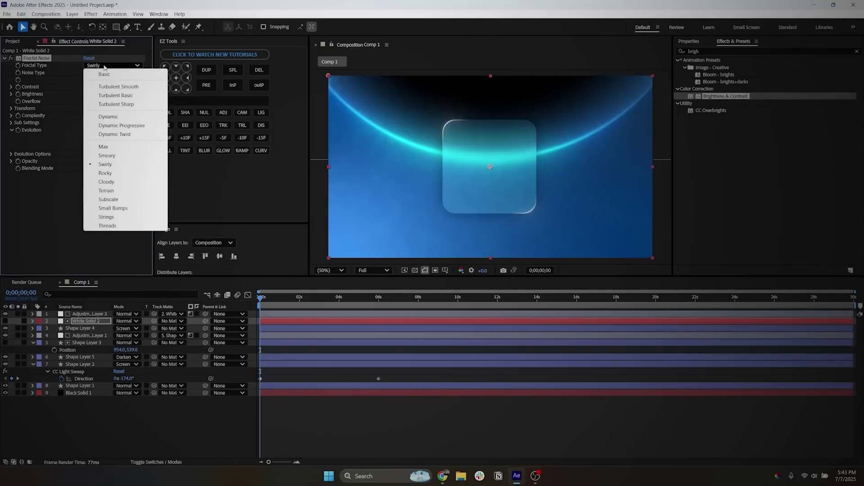
pyautogui.click(108, 117)
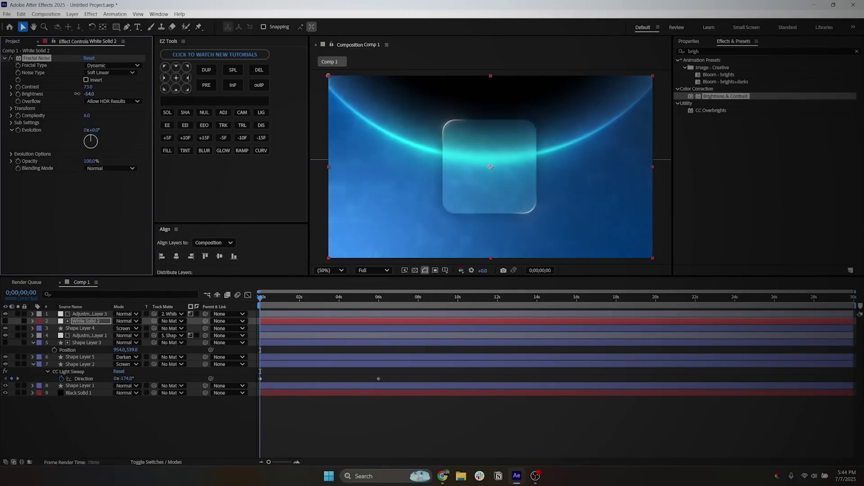
pyautogui.moveTo(77, 98); pyautogui.dragTo(99, 98)
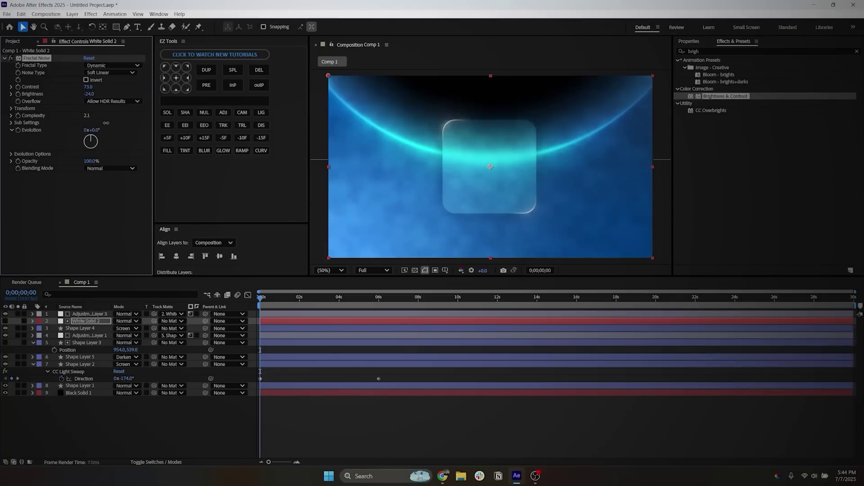
pyautogui.moveTo(91, 90); pyautogui.dragTo(118, 101)
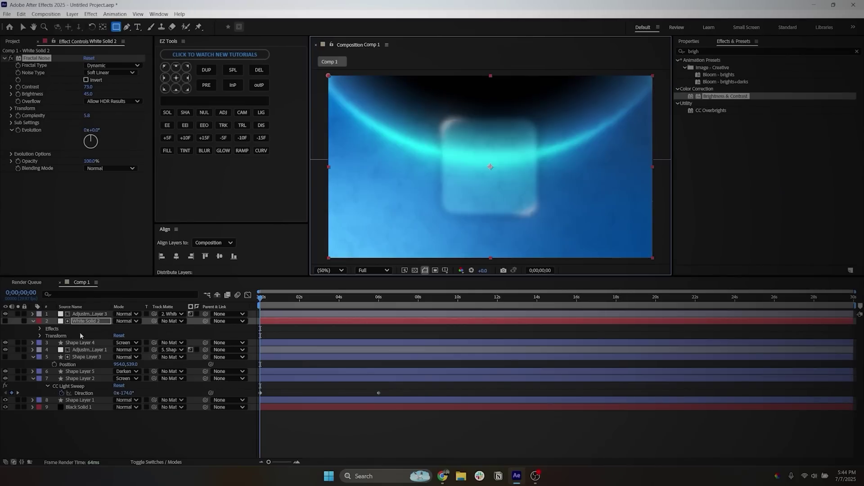
# Draw a rectangular mask on White Solid 2 around the frosted rounded square.
pyautogui.click(81, 343)
pyautogui.click(83, 321)
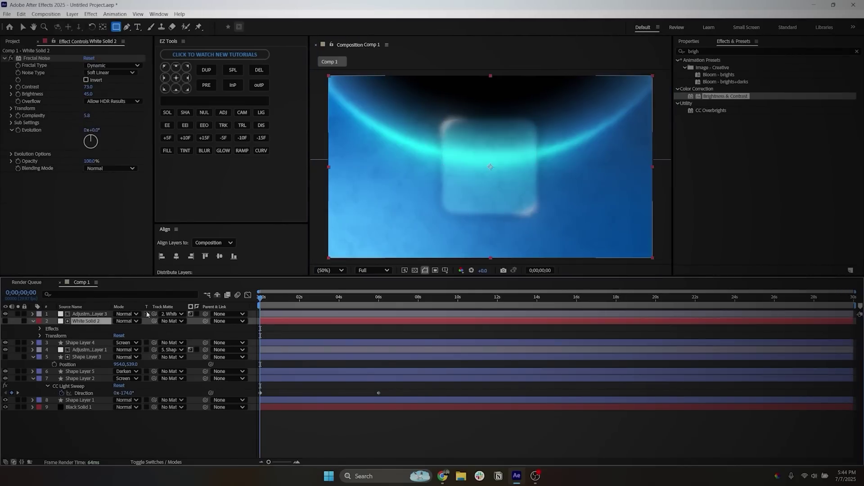
pyautogui.click(89, 317)
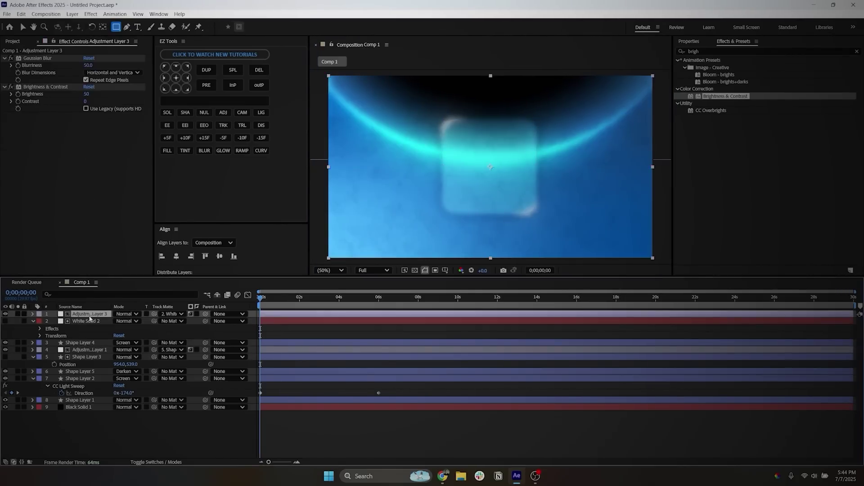
pyautogui.click(86, 322)
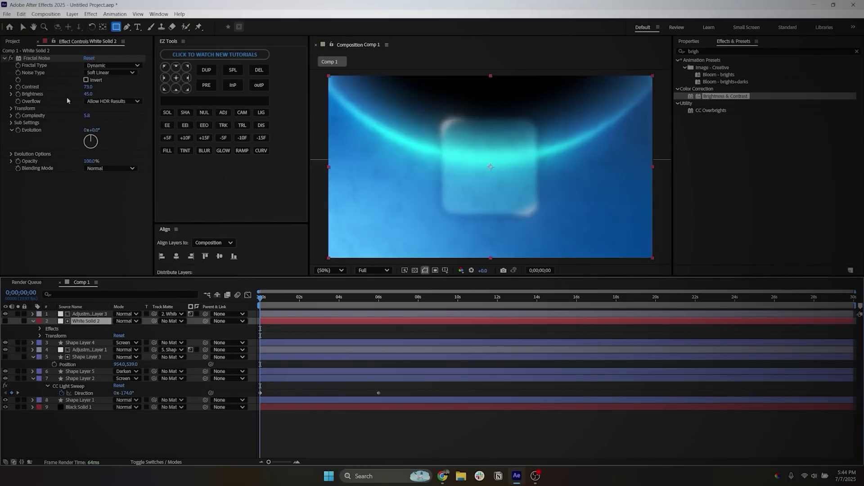
pyautogui.click(444, 120)
pyautogui.moveTo(442, 119); pyautogui.dragTo(537, 218)
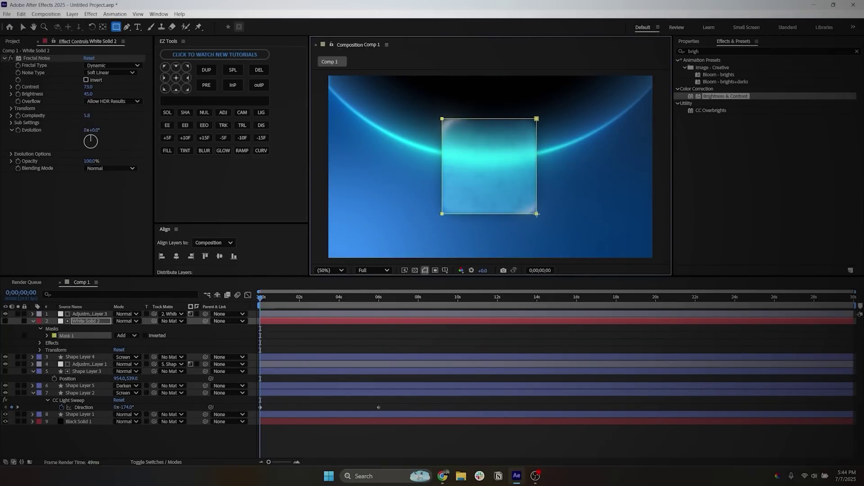
# Set the mask expansion of White Solid 2 to about 90 pixels and scale the layer to 75%.
pyautogui.click(47, 336)
pyautogui.moveTo(118, 364); pyautogui.dragTo(149, 366)
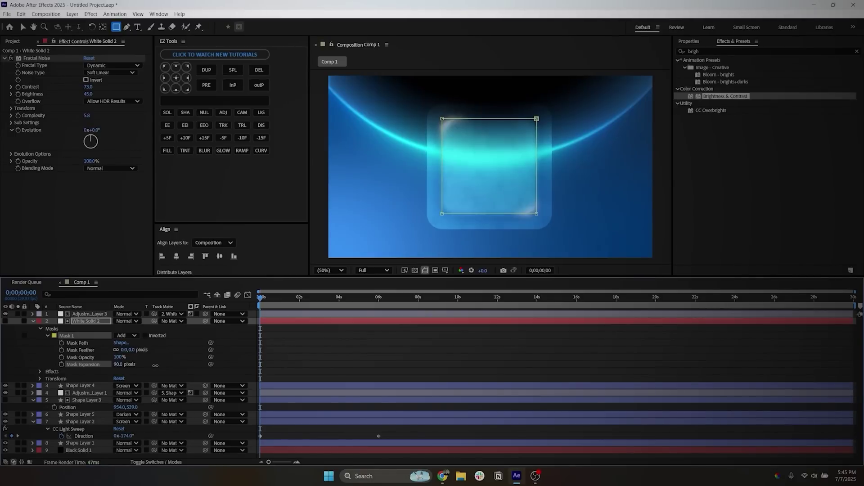
pyautogui.press('s')
pyautogui.moveTo(122, 328); pyautogui.dragTo(113, 328)
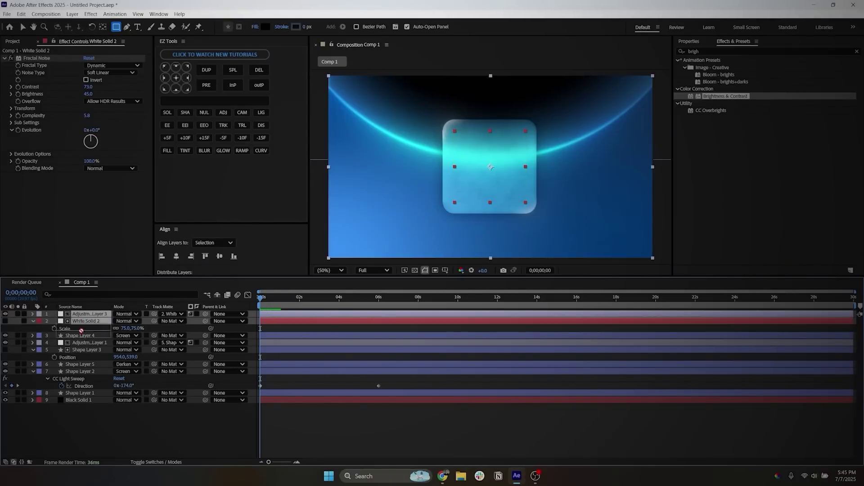
# Move Adjustment Layer 3 and White Solid 2 below Shape Layer 4 and set White Solid 2's opacity to 73%.
pyautogui.moveTo(77, 380); pyautogui.dragTo(77, 320)
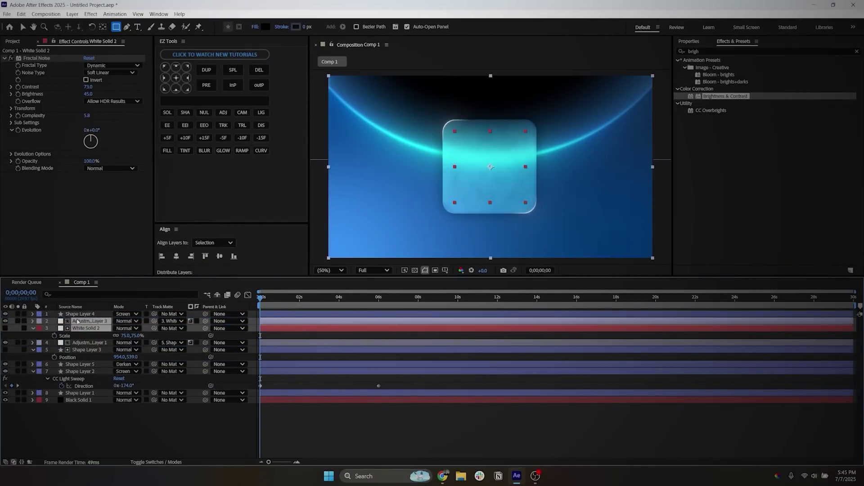
pyautogui.click(92, 427)
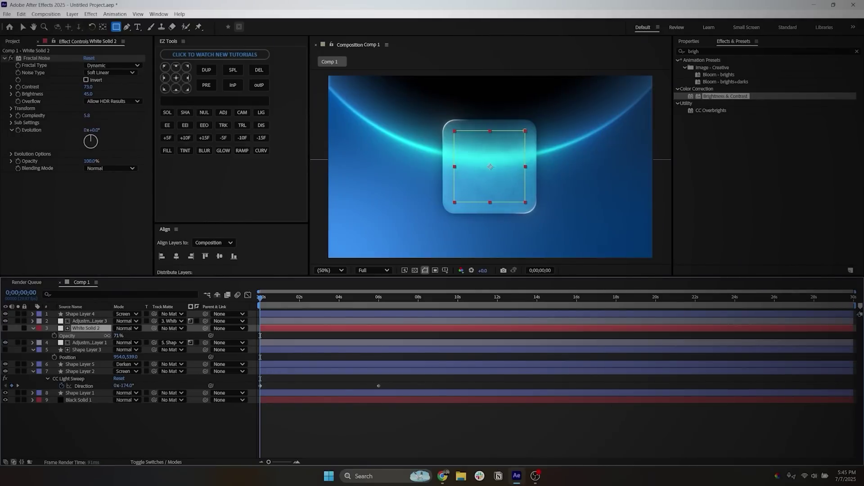
pyautogui.click(121, 421)
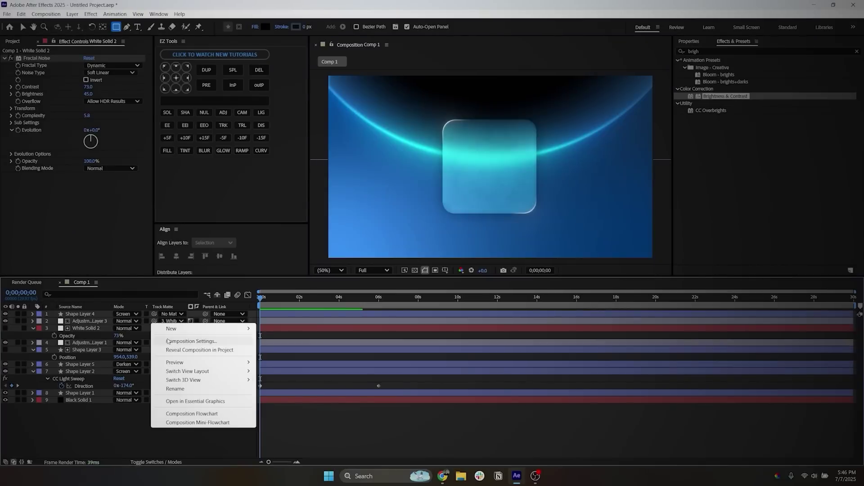
# Add a text layer reading "UE" in SF UI Display Heavy with tracking -235.
pyautogui.moveTo(176, 335)
pyautogui.click(274, 341)
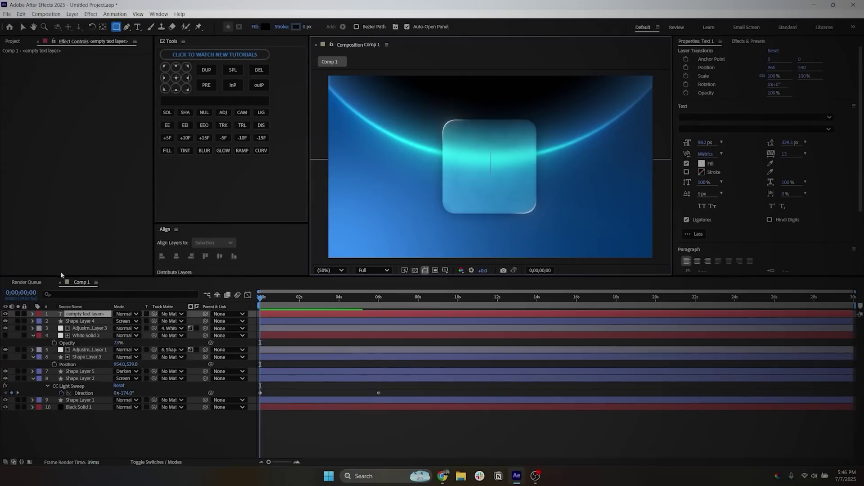
pyautogui.write('UE')
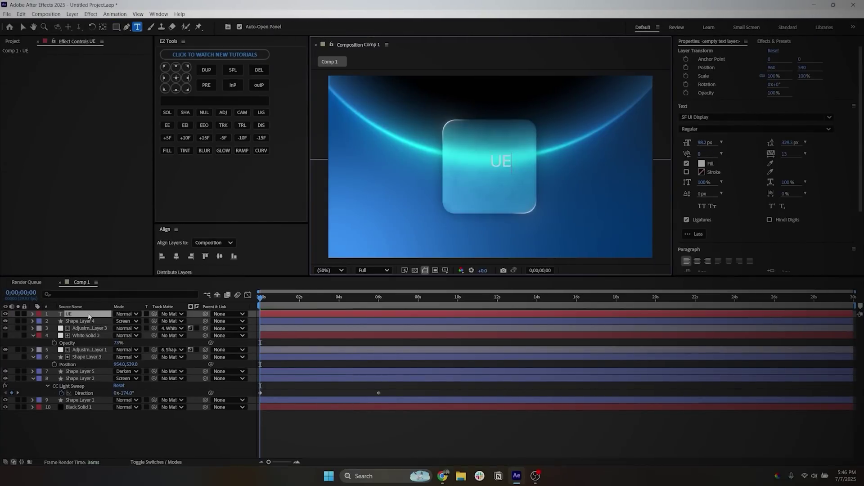
pyautogui.doubleClick(506, 161)
pyautogui.click(756, 129)
pyautogui.click(709, 204)
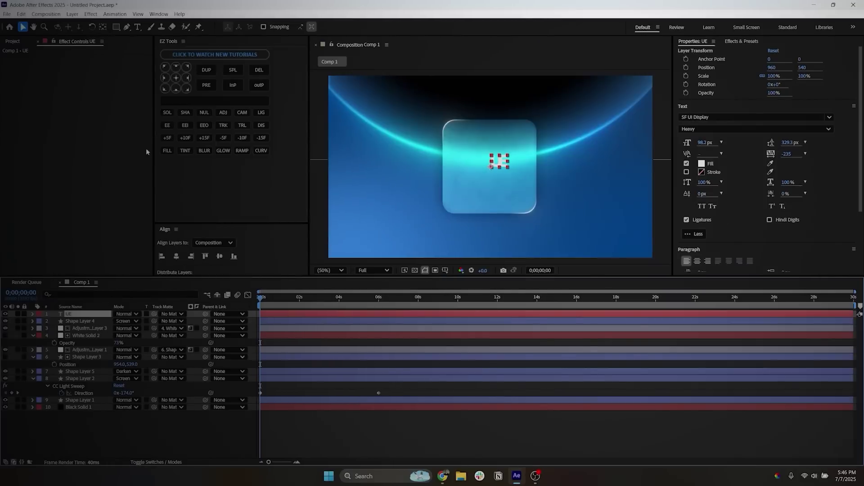
# Scale the UE text to 298% and center it on the rounded square.
pyautogui.press('s')
pyautogui.moveTo(150, 322); pyautogui.dragTo(225, 317)
pyautogui.moveTo(509, 168); pyautogui.dragTo(500, 173)
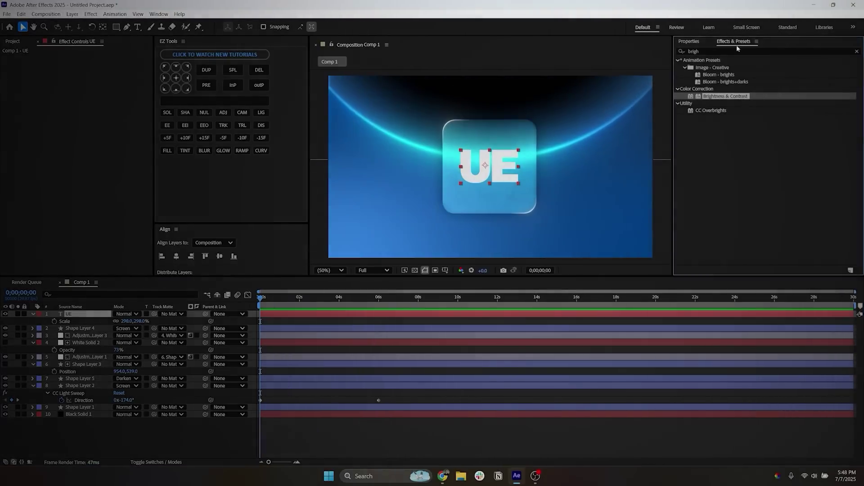
# Apply 4-Color Gradient to the UE text and position its color points over the letters.
pyautogui.click(727, 50)
pyautogui.moveTo(711, 111); pyautogui.dragTo(484, 168)
pyautogui.click(33, 58)
pyautogui.moveTo(361, 93); pyautogui.dragTo(462, 149)
pyautogui.moveTo(360, 240); pyautogui.dragTo(475, 181)
pyautogui.moveTo(620, 94); pyautogui.dragTo(496, 150)
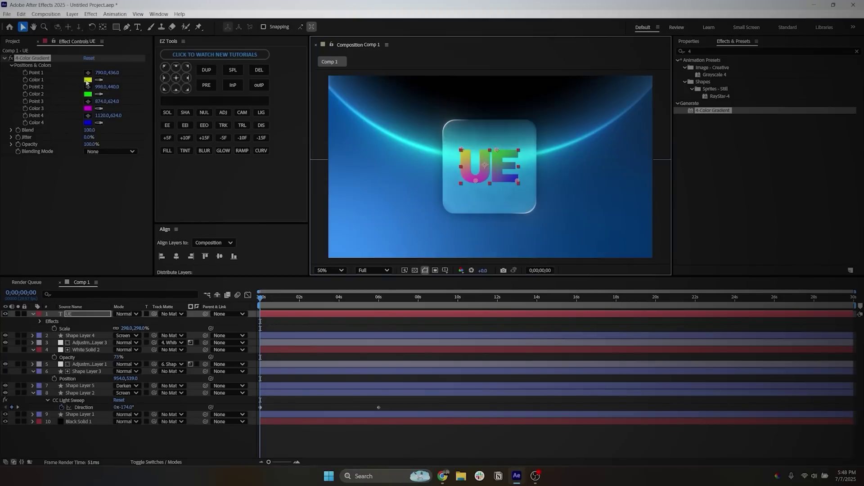
# Set the gradient's Color 1 to light blue 8FD7FF and sample it into Colors 2, 3 and 4.
pyautogui.click(87, 80)
pyautogui.moveTo(454, 224); pyautogui.dragTo(383, 171)
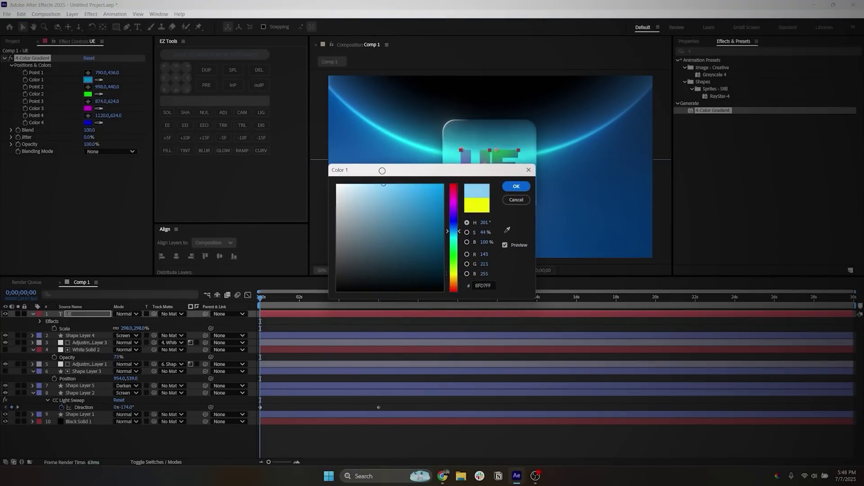
pyautogui.click(509, 186)
pyautogui.click(100, 108)
pyautogui.click(89, 95)
pyautogui.click(99, 123)
pyautogui.click(88, 108)
# Set the gradient's Color 2 to blue 0066FF and Color 3 to cyan.
pyautogui.click(88, 94)
pyautogui.moveTo(446, 173); pyautogui.dragTo(255, 173)
pyautogui.write('0070FF')
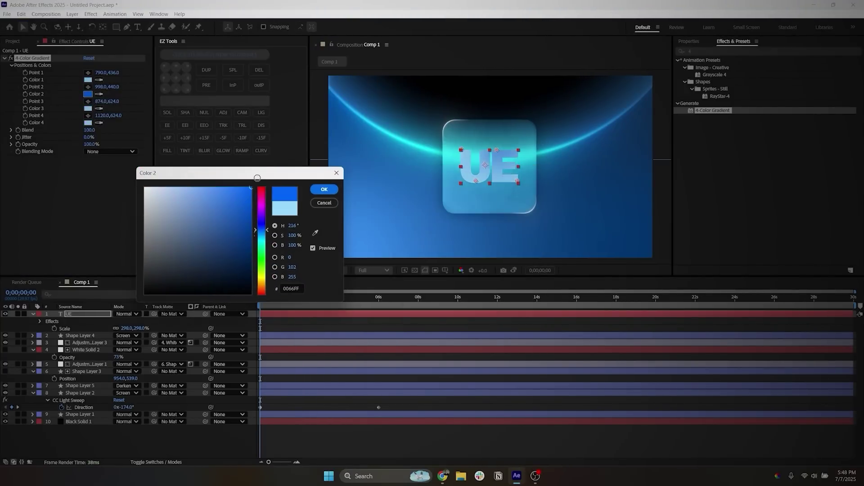
pyautogui.click(324, 189)
pyautogui.click(87, 108)
pyautogui.moveTo(446, 171); pyautogui.dragTo(220, 193)
pyautogui.click(221, 259)
pyautogui.moveTo(220, 260); pyautogui.dragTo(216, 214)
pyautogui.click(291, 209)
# Change the gradient's Color 4 to a dark blue.
pyautogui.click(88, 123)
pyautogui.moveTo(394, 171); pyautogui.dragTo(146, 152)
pyautogui.moveTo(180, 200); pyautogui.dragTo(219, 227)
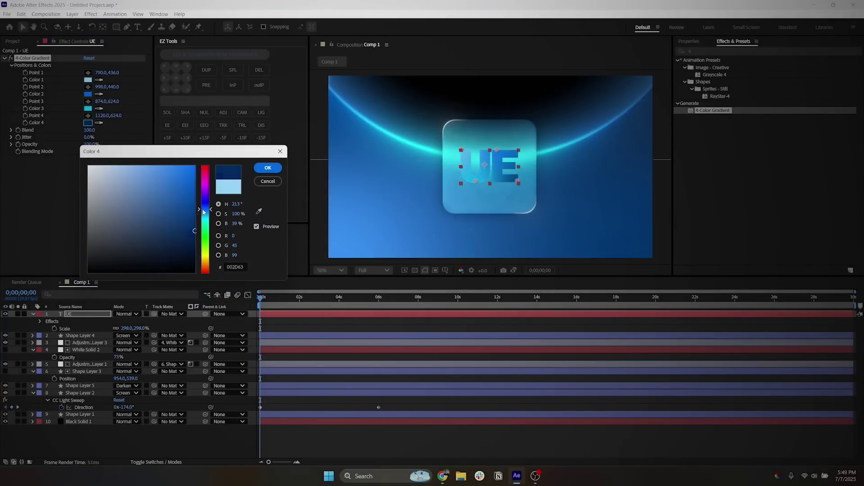
pyautogui.click(268, 168)
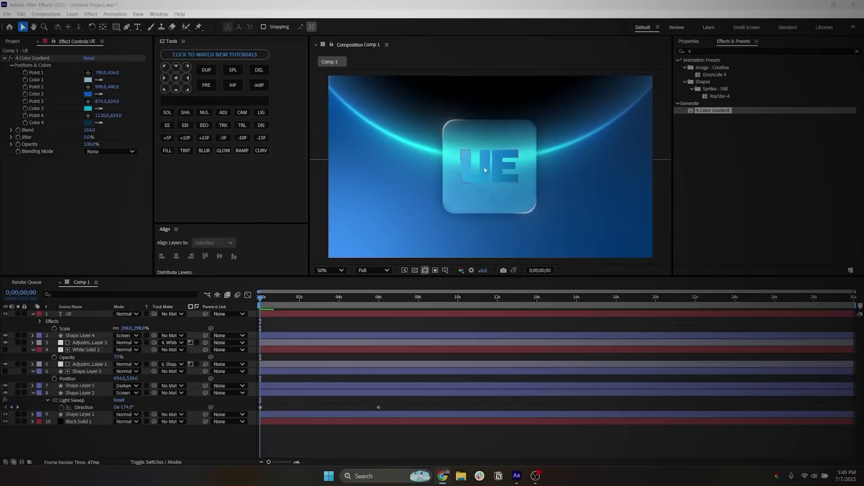
# Set the UE text gradient's Blend to 126 and its Color 1 to white.
pyautogui.scroll(2, 487, 169)
pyautogui.click(443, 160)
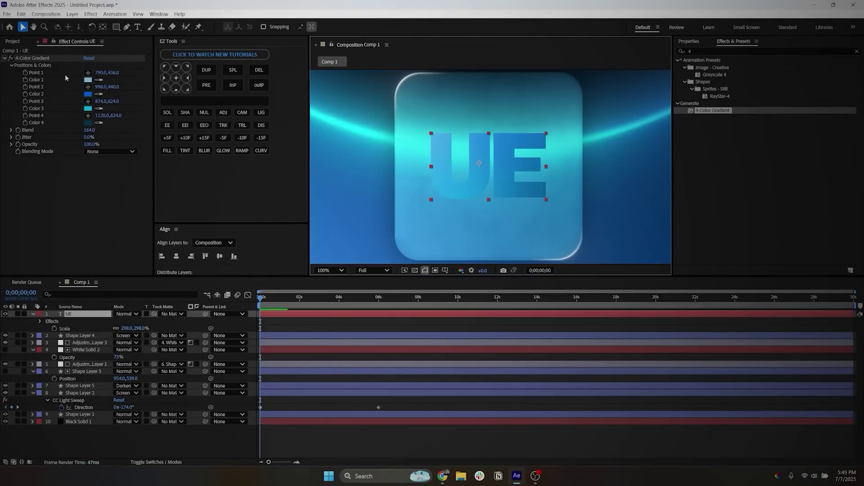
pyautogui.moveTo(90, 131); pyautogui.dragTo(73, 135)
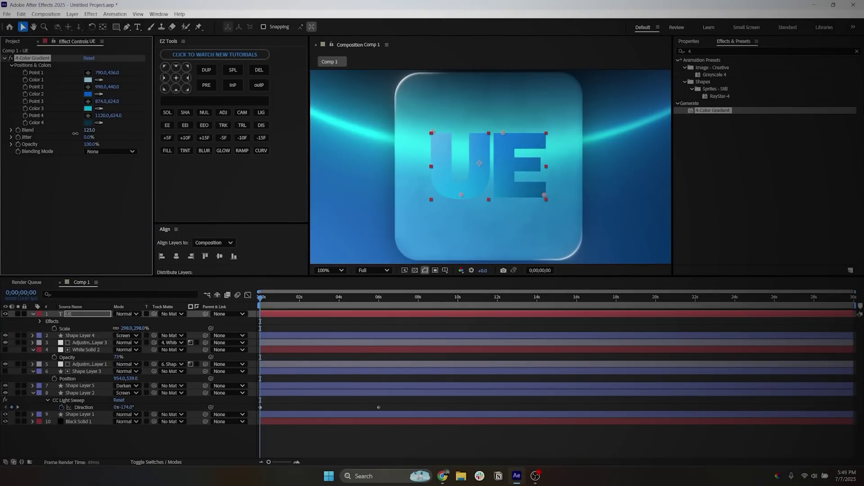
pyautogui.click(88, 79)
pyautogui.moveTo(369, 189); pyautogui.dragTo(330, 178)
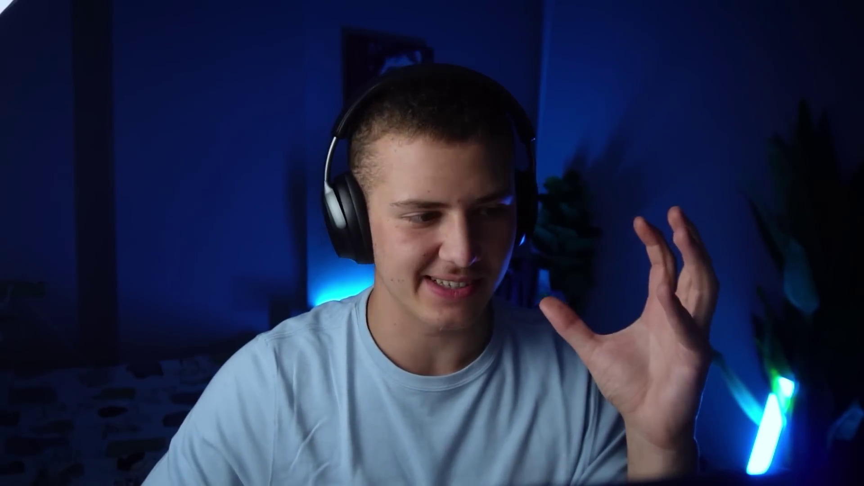
# Add an Inner Glow layer style to the UE text and set its color to light blue BEEAFF.
pyautogui.rightClick(105, 314)
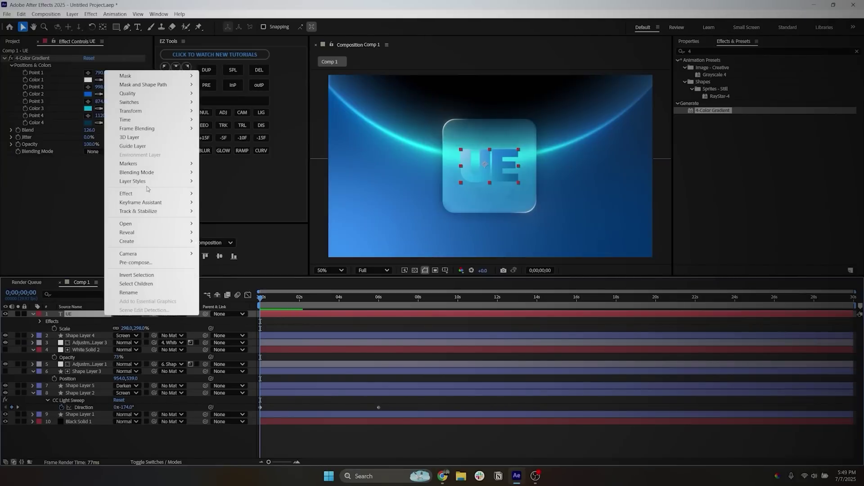
pyautogui.moveTo(149, 181)
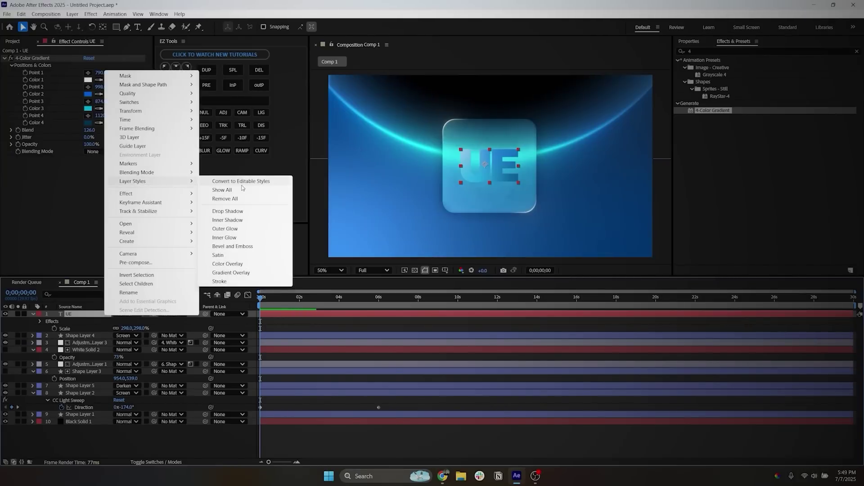
pyautogui.click(222, 238)
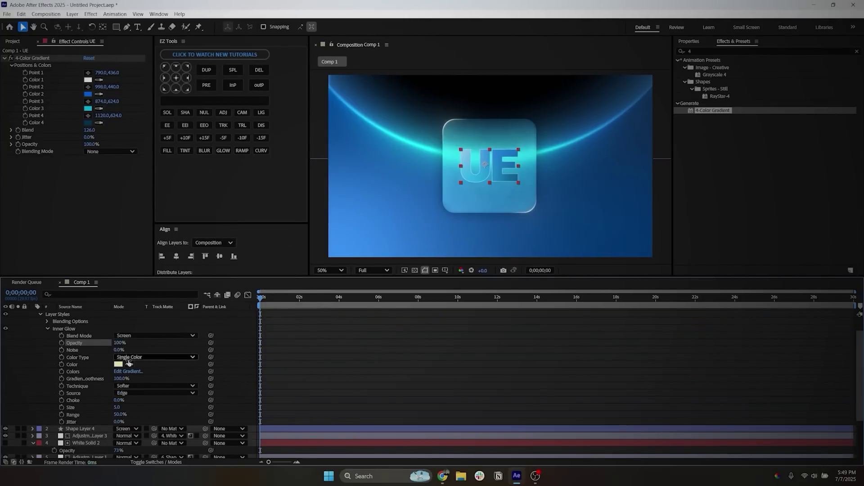
pyautogui.click(119, 364)
pyautogui.click(448, 234)
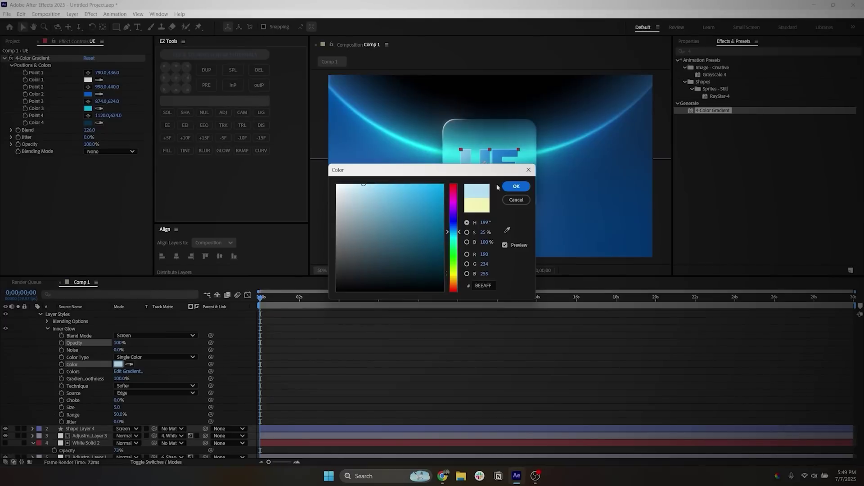
pyautogui.click(516, 186)
# Set the UE text's inner glow size to 31, range to 100% and opacity to 45%.
pyautogui.click(117, 407)
pyautogui.write('32')
pyautogui.press('Return')
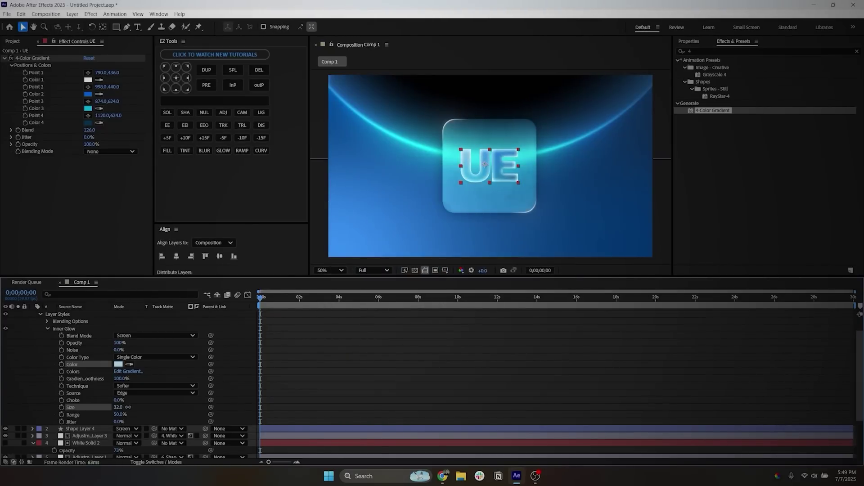
pyautogui.moveTo(119, 415); pyautogui.dragTo(161, 416)
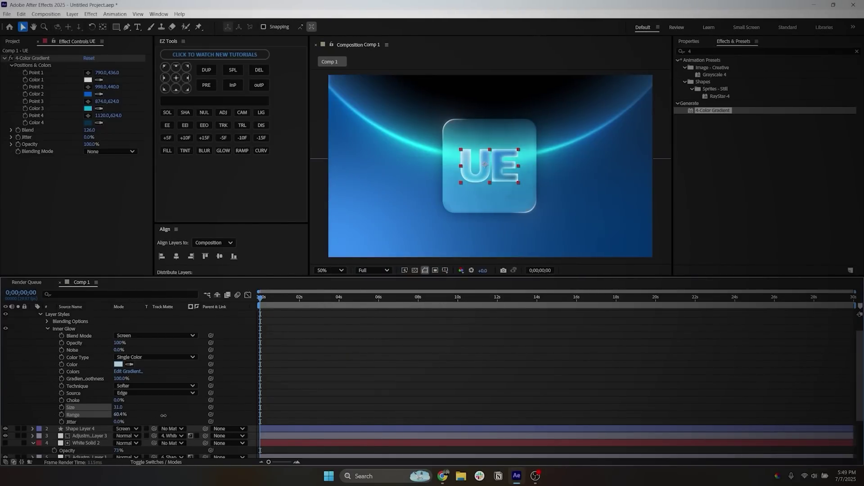
pyautogui.moveTo(118, 343); pyautogui.dragTo(109, 343)
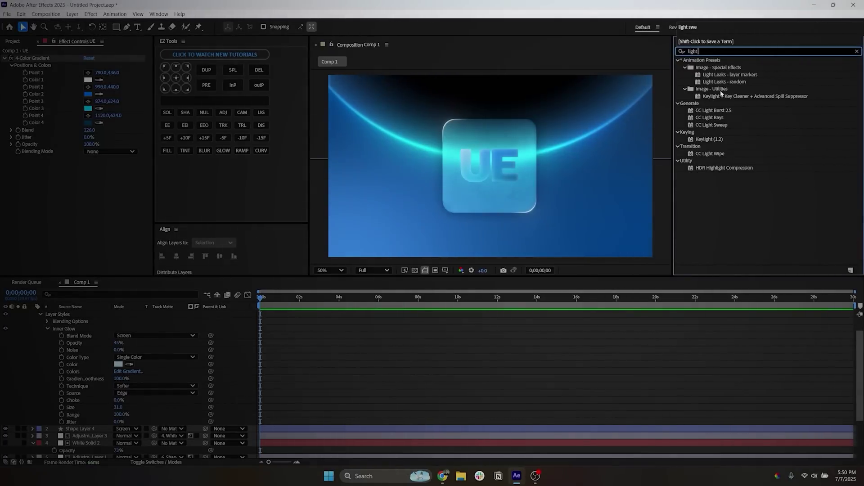
# Apply CC Light Sweep to the UE text and move the sweep's center to 958, 542.
pyautogui.write('s')
pyautogui.doubleClick(711, 68)
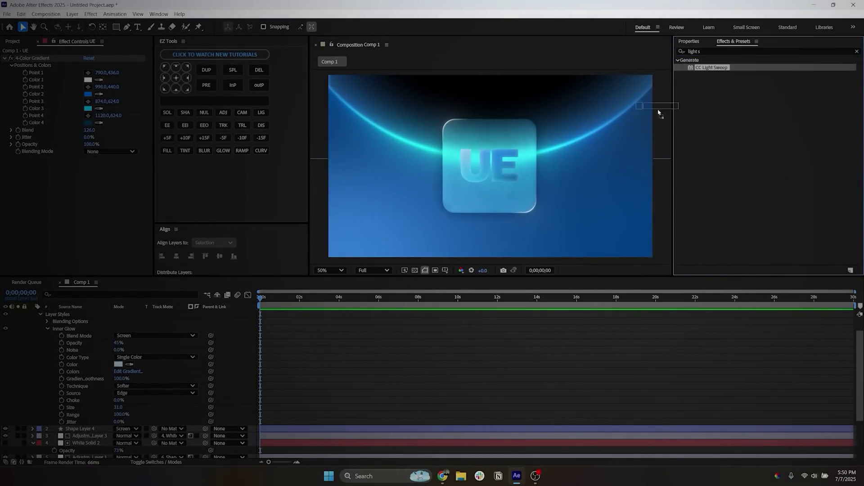
pyautogui.moveTo(490, 121); pyautogui.dragTo(487, 165)
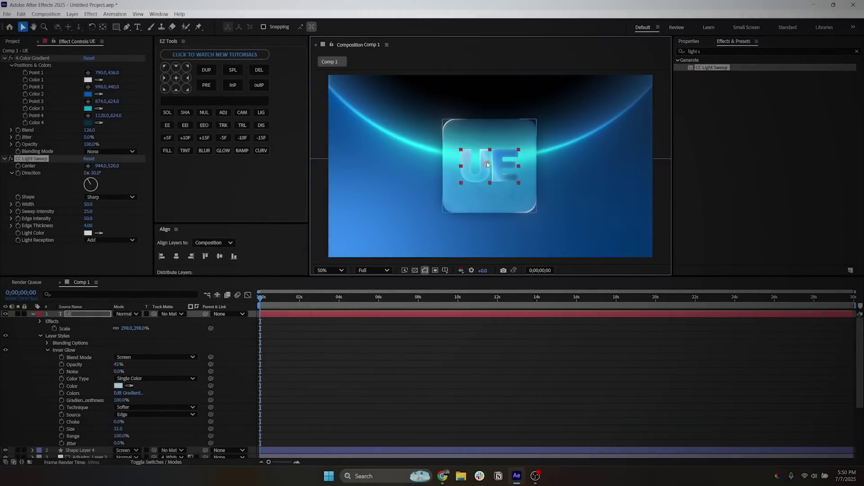
pyautogui.scroll(2, 491, 167)
pyautogui.scroll(2, 490, 175)
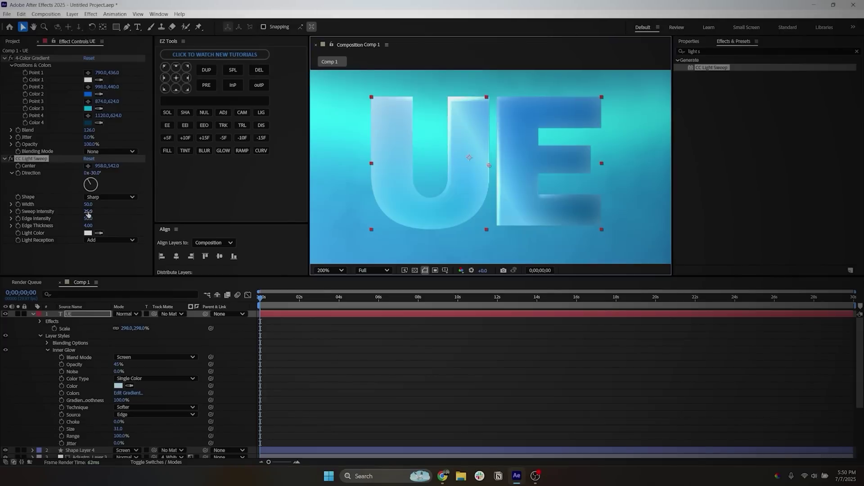
# Set the light sweep's width to 181, sweep intensity to 0, edge intensity to 60 and edge thickness to 2.8, with a pale blue light color.
pyautogui.moveTo(88, 214); pyautogui.dragTo(2, 218)
pyautogui.moveTo(97, 204); pyautogui.dragTo(123, 204)
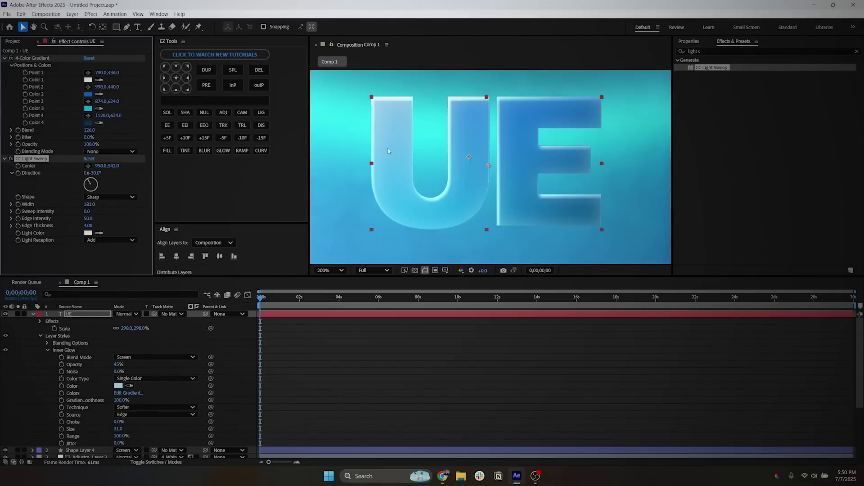
pyautogui.moveTo(89, 227)
pyautogui.mouseDown()
pyautogui.moveTo(104, 219)
pyautogui.moveTo(96, 219)
pyautogui.mouseUp()
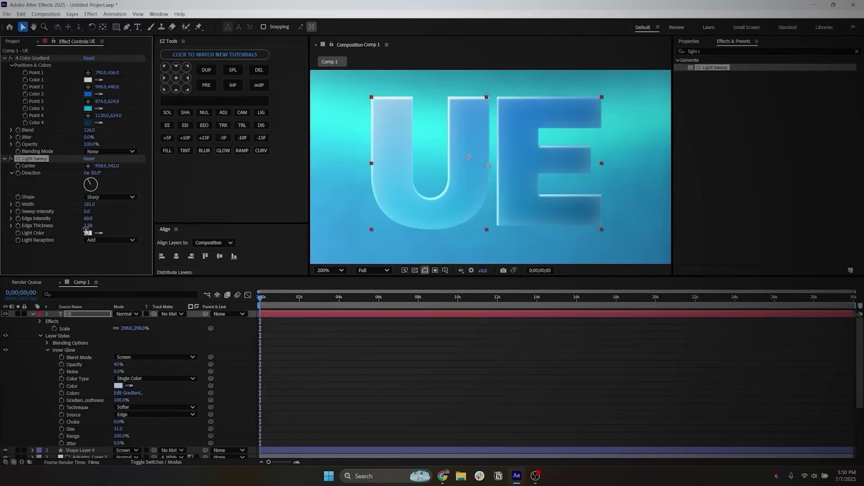
pyautogui.click(88, 233)
pyautogui.moveTo(430, 322); pyautogui.dragTo(430, 273)
pyautogui.moveTo(324, 228); pyautogui.dragTo(322, 218)
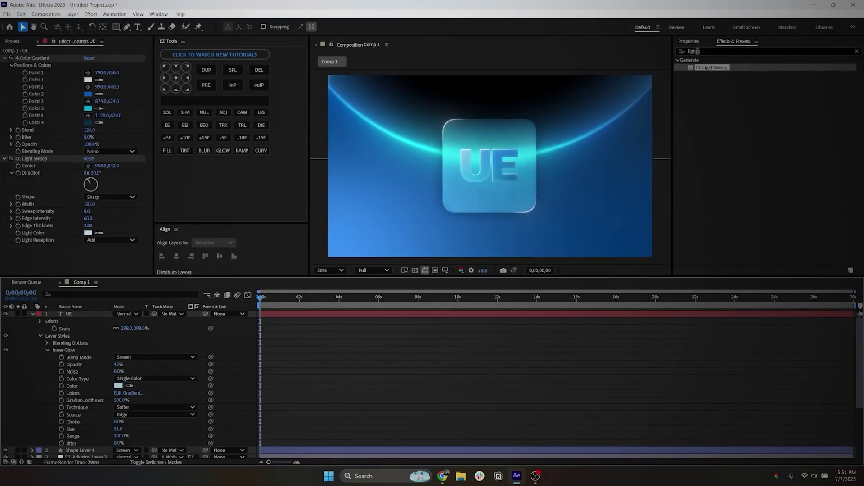
# Apply a Drop Shadow effect to the UE text with direction 147° and opacity 100%.
pyautogui.write('dr')
pyautogui.moveTo(717, 218); pyautogui.dragTo(454, 175)
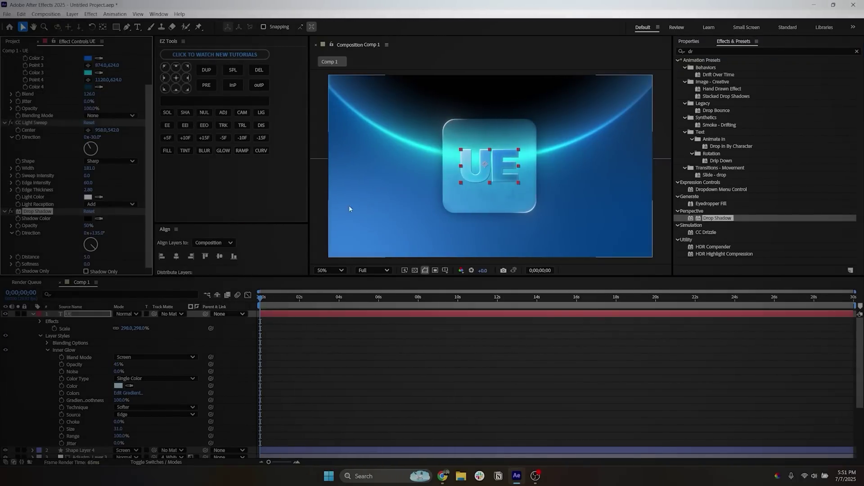
pyautogui.press('.')
pyautogui.moveTo(90, 247); pyautogui.dragTo(104, 273)
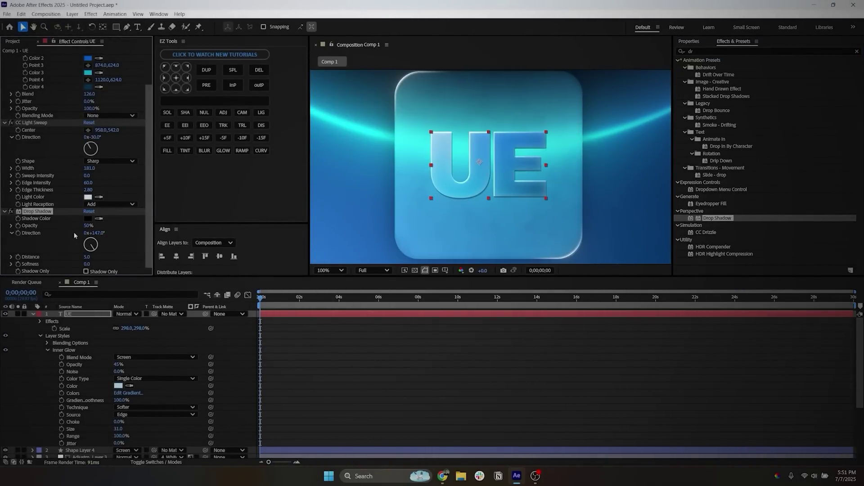
pyautogui.moveTo(86, 225); pyautogui.dragTo(453, 235)
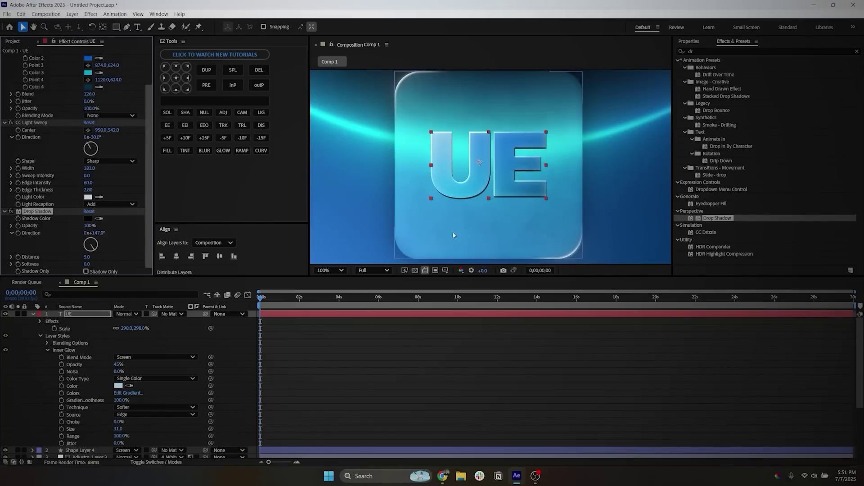
# Set the UE text's shadow color to pale blue E7F8FF and the shadow distance to 8.
pyautogui.click(88, 218)
pyautogui.moveTo(454, 279); pyautogui.dragTo(454, 231)
pyautogui.moveTo(387, 225); pyautogui.dragTo(350, 171)
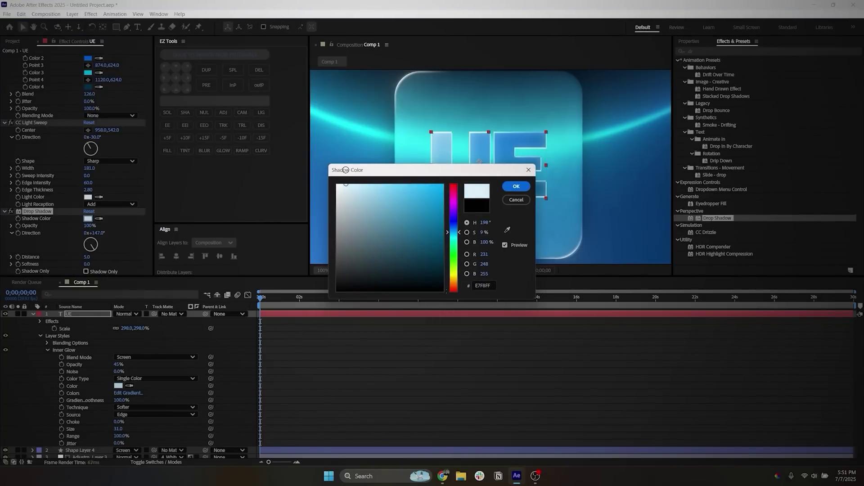
pyautogui.click(515, 186)
pyautogui.scroll(-2, 513, 186)
# Apply Deep Glow to the UE text and set its exposure to 0.5.
pyautogui.hotkey('ctrl', 'f')
pyautogui.write('dee')
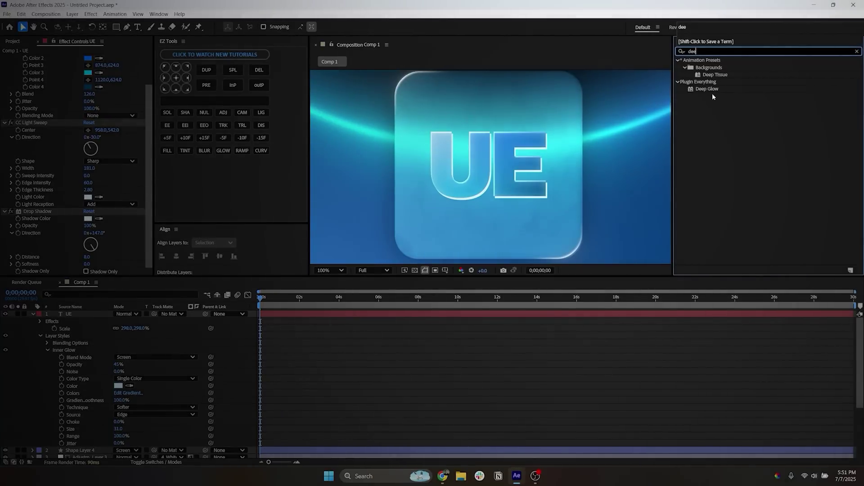
pyautogui.moveTo(709, 90); pyautogui.dragTo(502, 170)
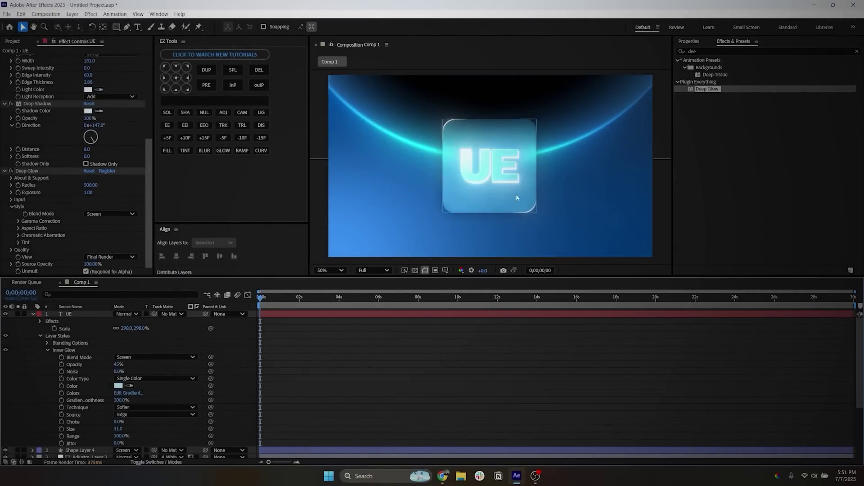
pyautogui.click(85, 314)
pyautogui.click(87, 192)
pyautogui.write('0.5')
pyautogui.press('Return')
pyautogui.click(367, 361)
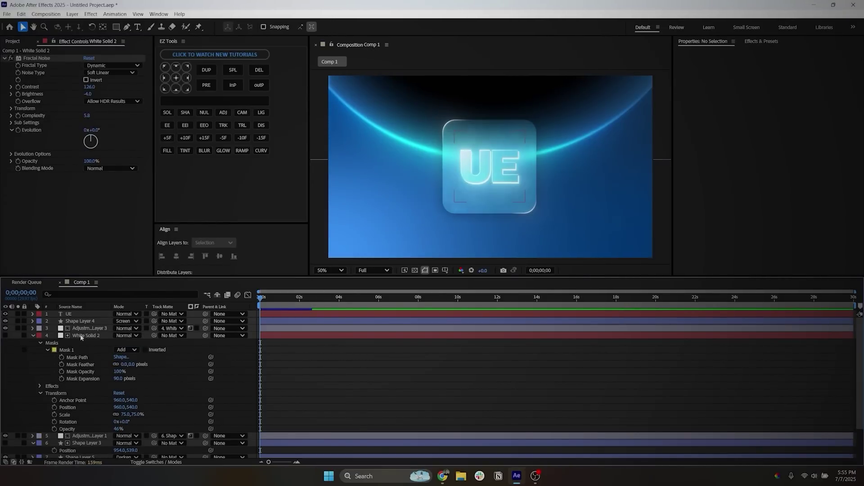
# Set the White Solid 2 mask's expansion to -10 pixels and its feather to 72 pixels.
pyautogui.click(81, 337)
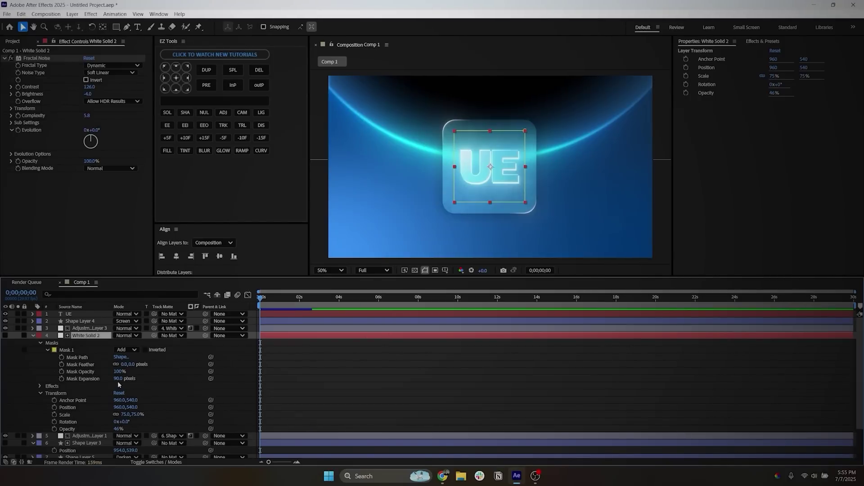
pyautogui.moveTo(118, 379); pyautogui.dragTo(100, 379)
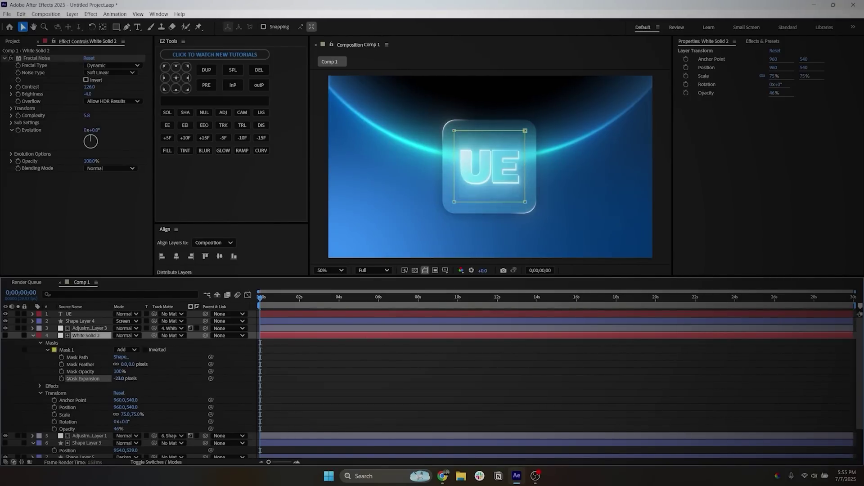
pyautogui.click(73, 379)
pyautogui.moveTo(121, 365); pyautogui.dragTo(137, 366)
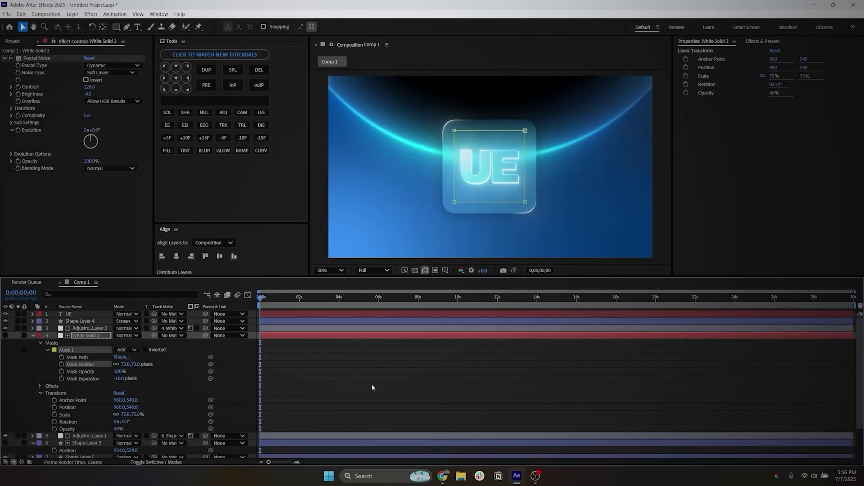
pyautogui.click(331, 384)
pyautogui.scroll(2, 491, 168)
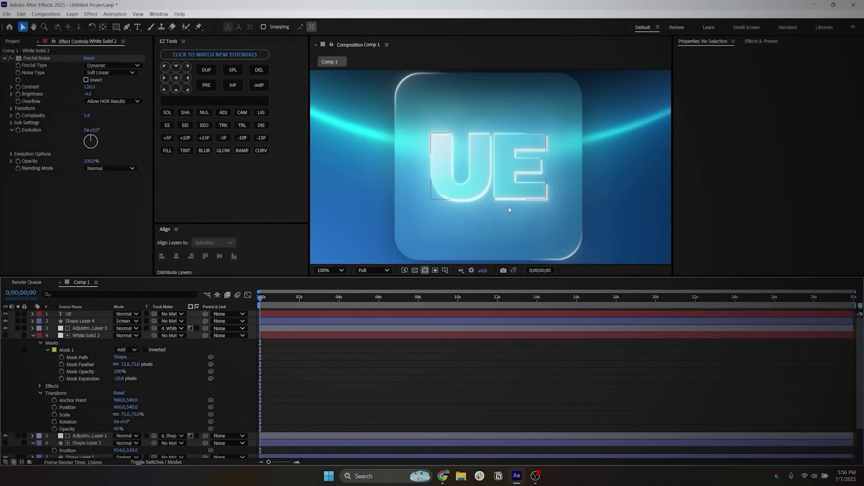
pyautogui.scroll(-2, 474, 183)
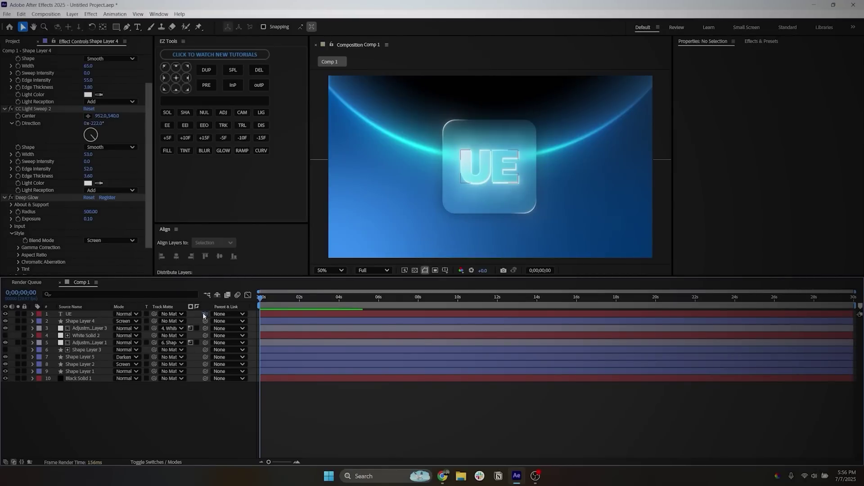
# Parent each logo layer to the one below it, from the UE text down through Shape Layer 3 to Shape Layer 5.
pyautogui.moveTo(205, 315); pyautogui.dragTo(89, 321)
pyautogui.moveTo(205, 322); pyautogui.dragTo(106, 345)
pyautogui.moveTo(206, 342); pyautogui.dragTo(102, 351)
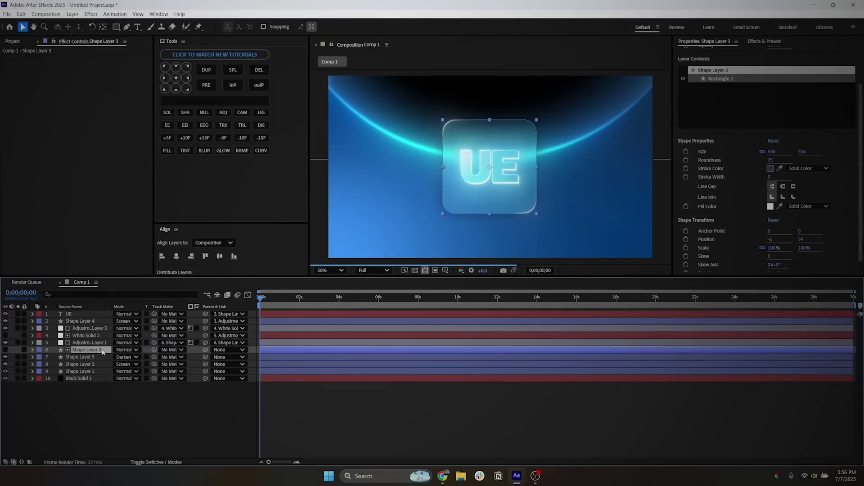
pyautogui.moveTo(205, 351); pyautogui.dragTo(83, 359)
# Reveal Shape Layer 5's position, test-move the parented logo with it, and undo the move.
pyautogui.click(107, 359)
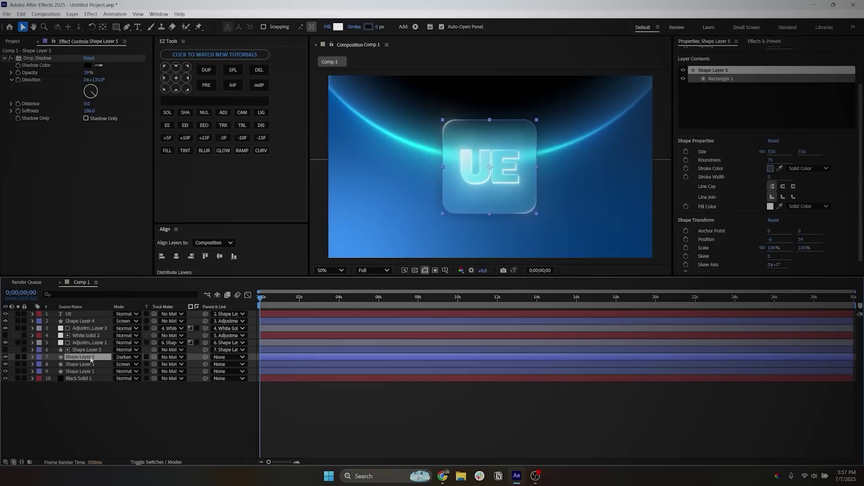
pyautogui.press('p')
pyautogui.moveTo(118, 366); pyautogui.dragTo(191, 378)
pyautogui.hotkey('ctrl', 'z')
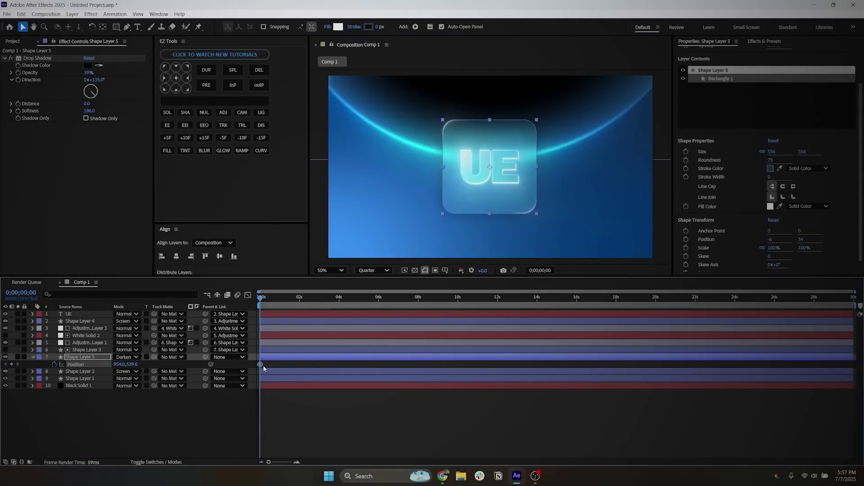
# Keyframe Shape Layer 5 rising from Y 1382 at 0 s, overshooting its resting position at about 1 s, and settling at 2 s.
pyautogui.moveTo(261, 367)
pyautogui.moveTo(133, 364); pyautogui.dragTo(488, 365)
pyautogui.moveTo(280, 301); pyautogui.dragTo(287, 300)
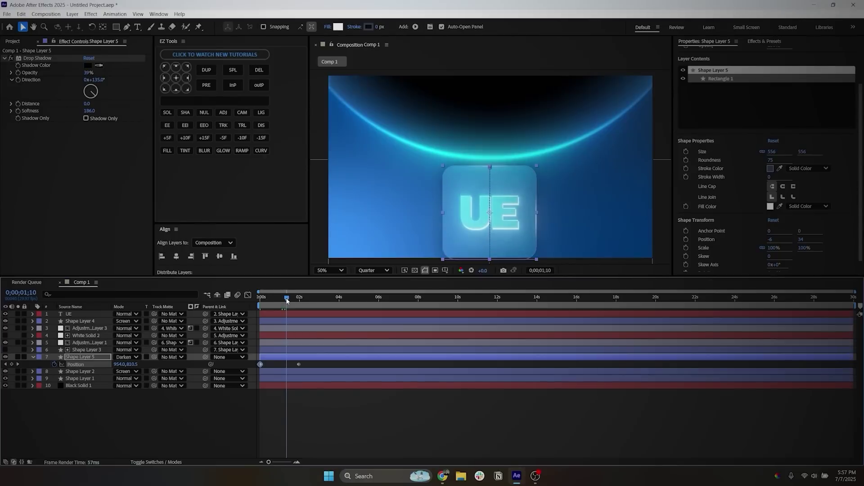
pyautogui.moveTo(132, 364); pyautogui.dragTo(93, 364)
pyautogui.moveTo(287, 365); pyautogui.dragTo(260, 367)
# Show Shape Layer 5's position as a value graph and separate it into X and Y dimensions.
pyautogui.click(247, 294)
pyautogui.rightClick(306, 319)
pyautogui.click(338, 372)
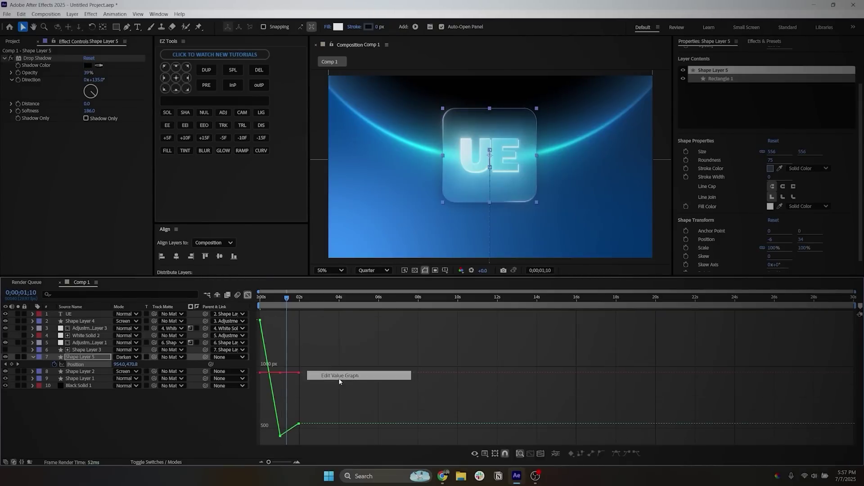
pyautogui.click(260, 301)
pyautogui.click(89, 366)
pyautogui.click(556, 454)
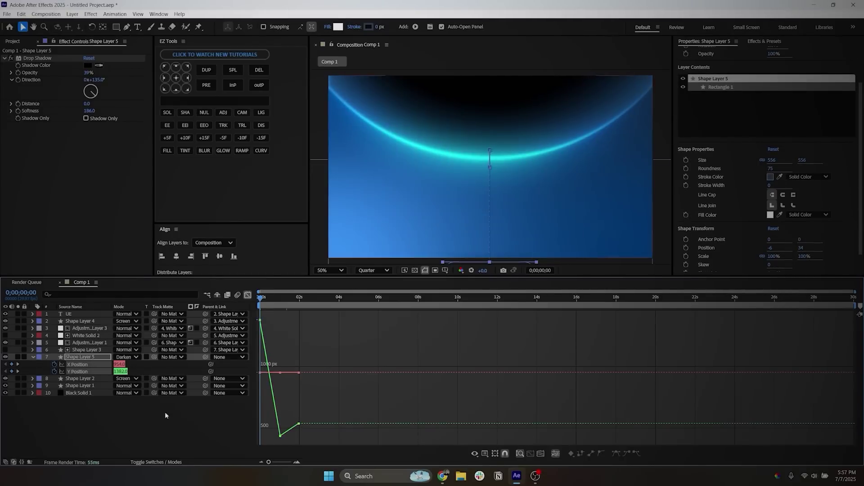
# Easy-ease Shape Layer 5's Y Position keyframes and bend the graph into a fast initial rise with a soft overshoot.
pyautogui.moveTo(305, 317); pyautogui.dragTo(226, 450)
pyautogui.press('F9')
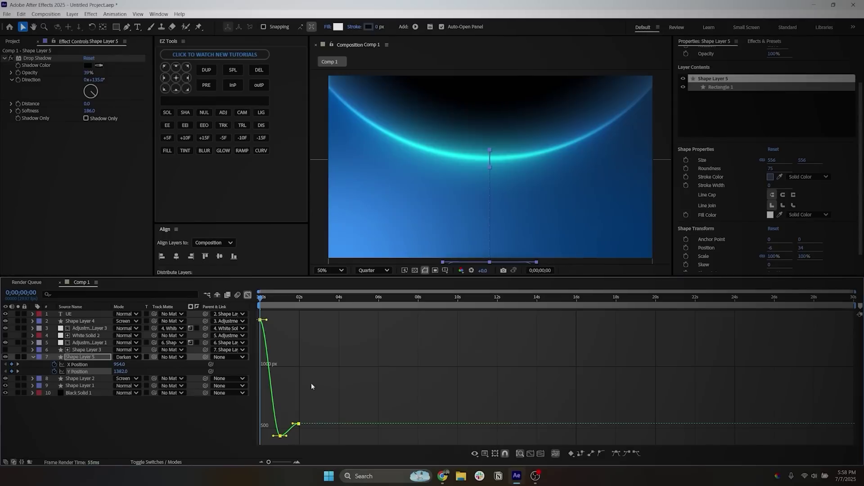
pyautogui.scroll(3, 285, 317)
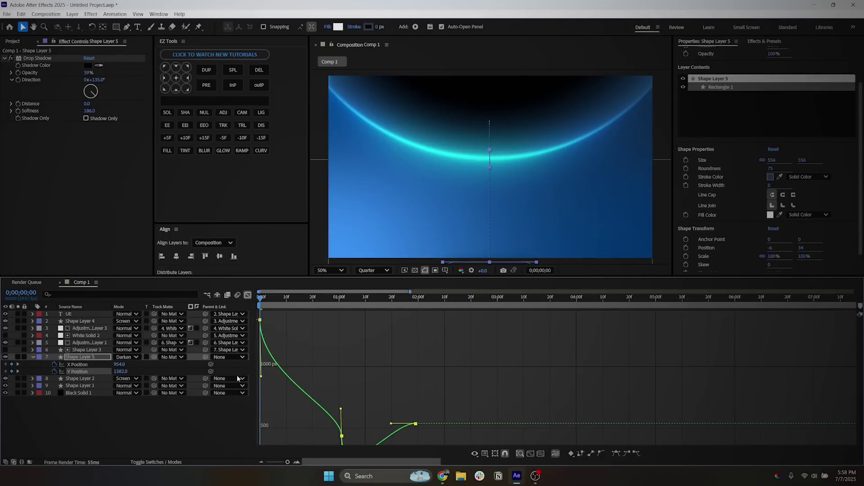
pyautogui.moveTo(288, 320); pyautogui.dragTo(261, 398)
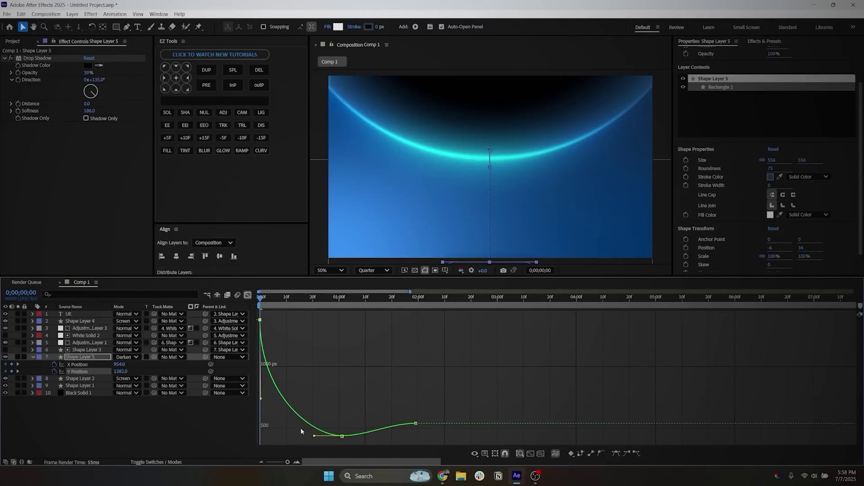
pyautogui.moveTo(315, 437); pyautogui.dragTo(307, 441)
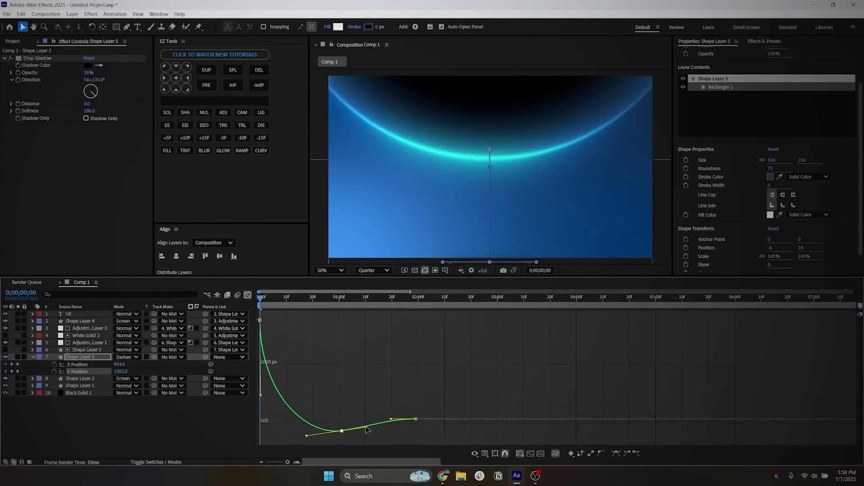
# Lengthen the Y Position curve's settling handle, bring the overshoot keyframe to about 26 frames, and preview the motion.
pyautogui.moveTo(390, 420); pyautogui.dragTo(361, 432)
pyautogui.moveTo(301, 438); pyautogui.dragTo(294, 436)
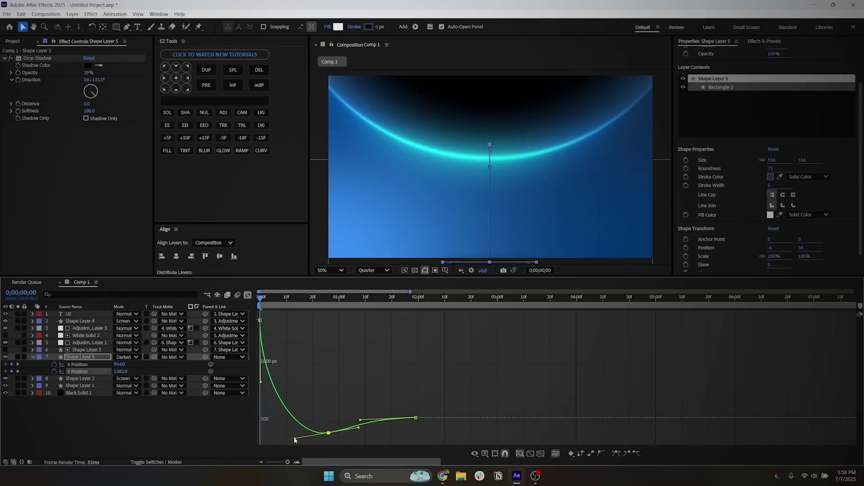
pyautogui.press('space')
# Retime the Y Position overshoot keyframe to 20 frames, move the final keyframe earlier, and reshape the overshoot handles.
pyautogui.moveTo(416, 417); pyautogui.dragTo(376, 420)
pyautogui.click(339, 409)
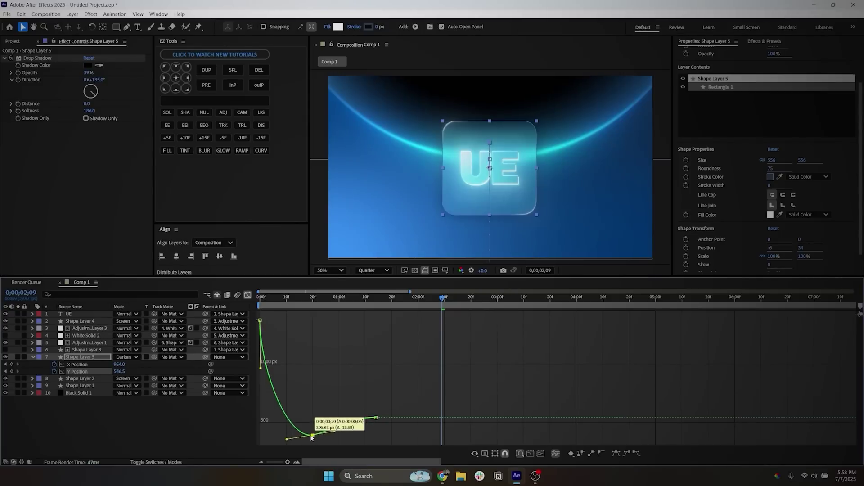
pyautogui.keyDown('ctrl'); pyautogui.click(313, 433); pyautogui.keyUp('ctrl')
pyautogui.click(260, 320)
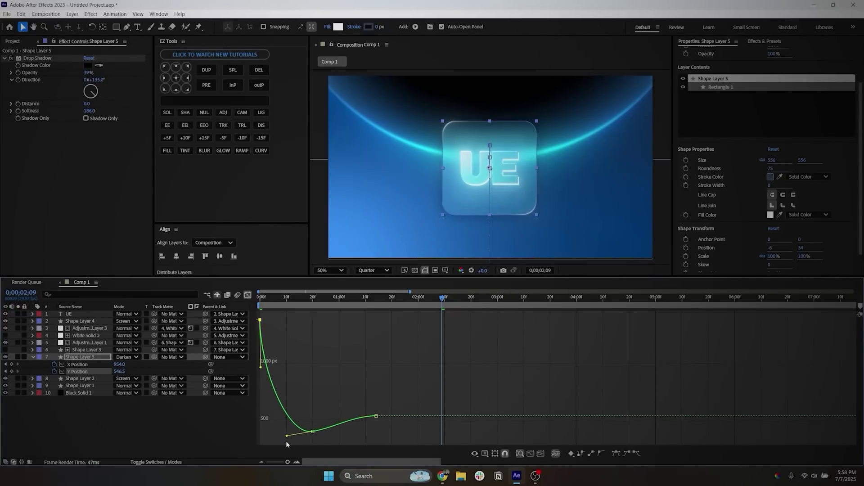
pyautogui.moveTo(288, 436); pyautogui.dragTo(273, 435)
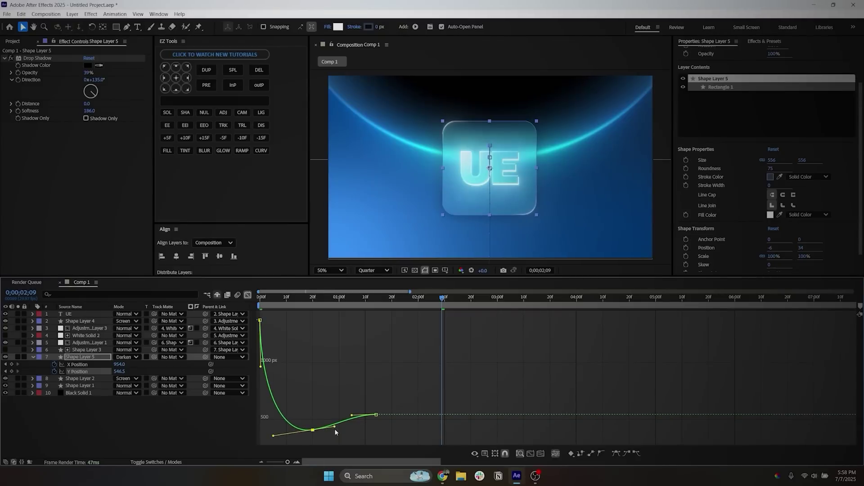
pyautogui.moveTo(340, 424)
pyautogui.mouseDown()
pyautogui.moveTo(324, 434)
pyautogui.moveTo(361, 417)
pyautogui.moveTo(353, 434)
pyautogui.moveTo(331, 436)
pyautogui.mouseUp()
# Refine the Y Position curve by shifting the final keyframe and steepening the overshoot handle, and preview from the start.
pyautogui.click(322, 413)
pyautogui.press('j')
pyautogui.click(325, 388)
pyautogui.keyDown('shift'); pyautogui.click(376, 420); pyautogui.keyUp('shift')
pyautogui.moveTo(377, 420); pyautogui.dragTo(359, 420)
pyautogui.moveTo(273, 435); pyautogui.dragTo(282, 448)
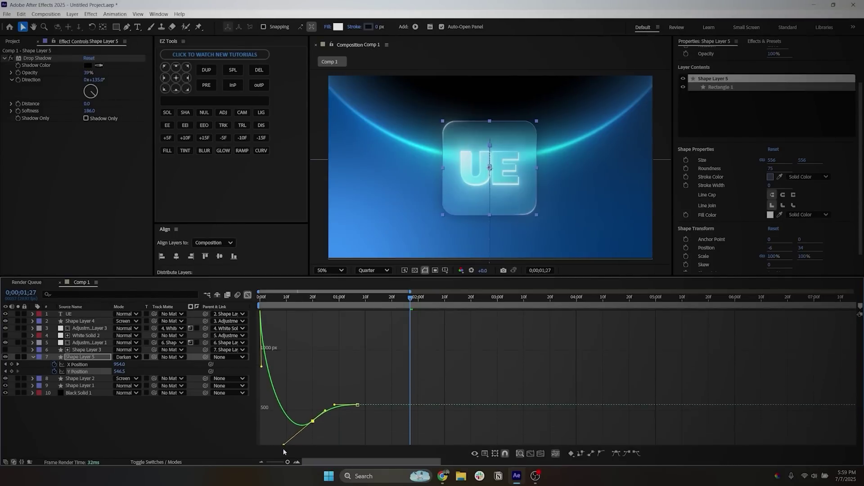
pyautogui.press('Home')
pyautogui.press('space')
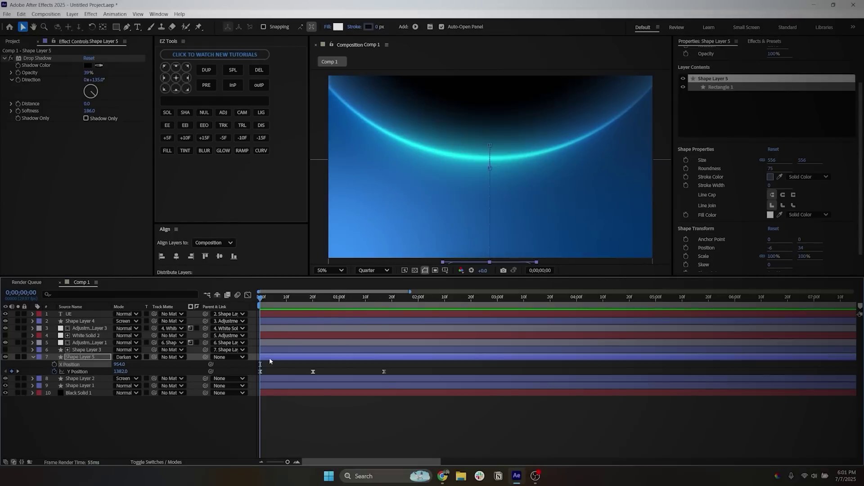
# Keyframe Shape Layer 5's rotation at -4° at 0 s, 4° at 20 frames, and 0° on the final Y Position keyframe's time.
pyautogui.press('r')
pyautogui.click(54, 364)
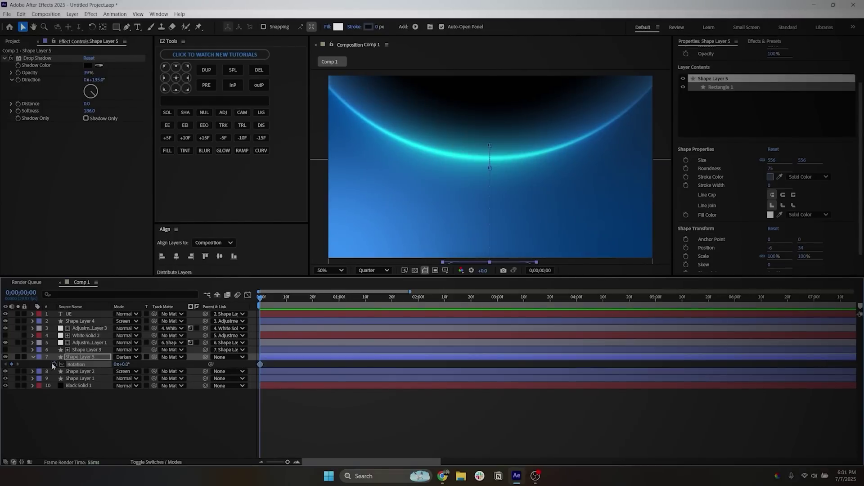
pyautogui.press('u')
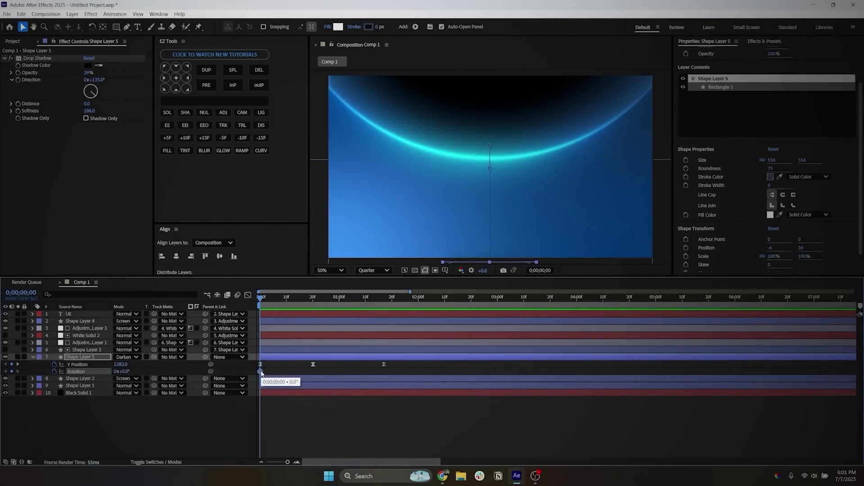
pyautogui.moveTo(271, 372); pyautogui.dragTo(385, 372)
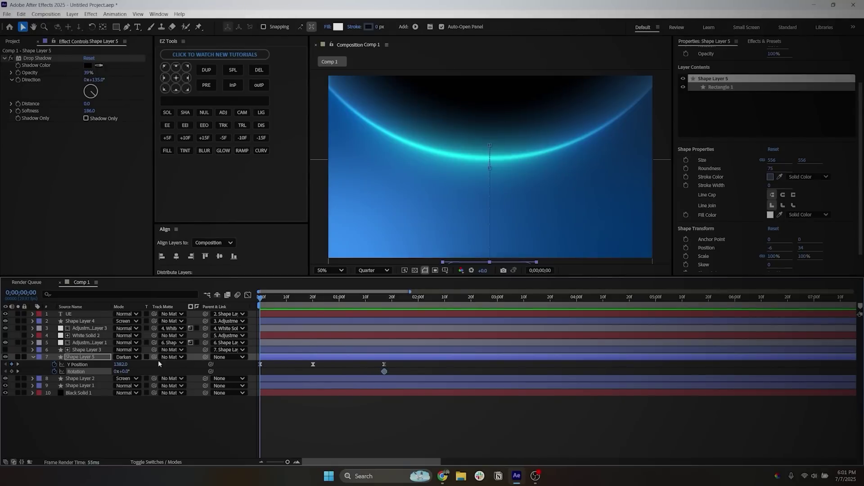
pyautogui.press('Return')
pyautogui.moveTo(269, 300); pyautogui.dragTo(313, 301)
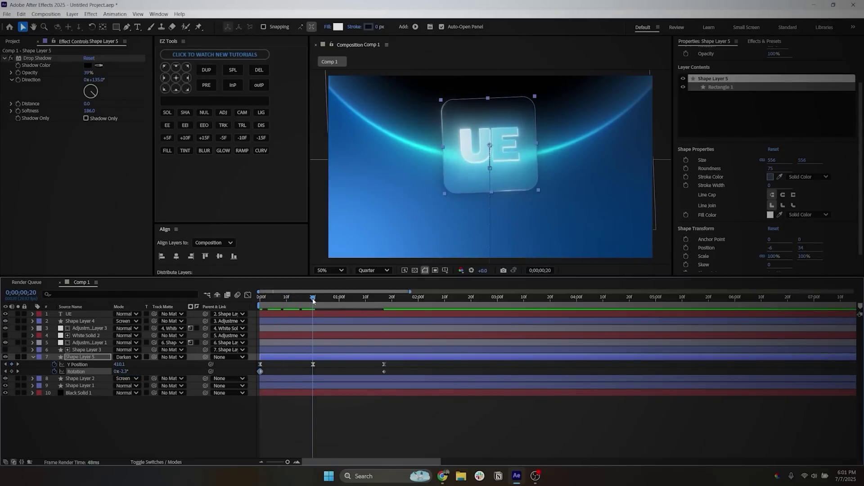
pyautogui.write('0')
pyautogui.press('Return')
pyautogui.press('space')
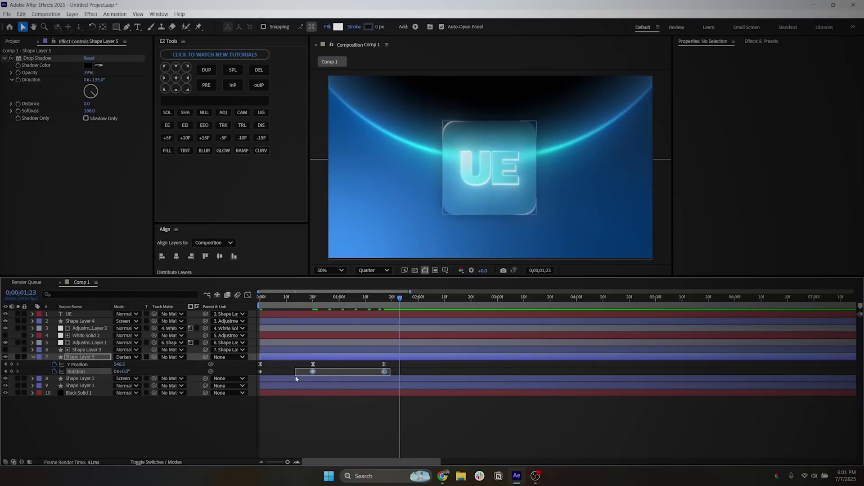
# Easy-ease the rotation keyframes in the value graph and lengthen the handles around the 4° peak and the final keyframe.
pyautogui.click(248, 295)
pyautogui.rightClick(376, 330)
pyautogui.moveTo(423, 311); pyautogui.dragTo(242, 376)
pyautogui.press('F9')
pyautogui.moveTo(295, 321); pyautogui.dragTo(350, 321)
pyautogui.moveTo(360, 379); pyautogui.dragTo(312, 377)
pyautogui.click(291, 402)
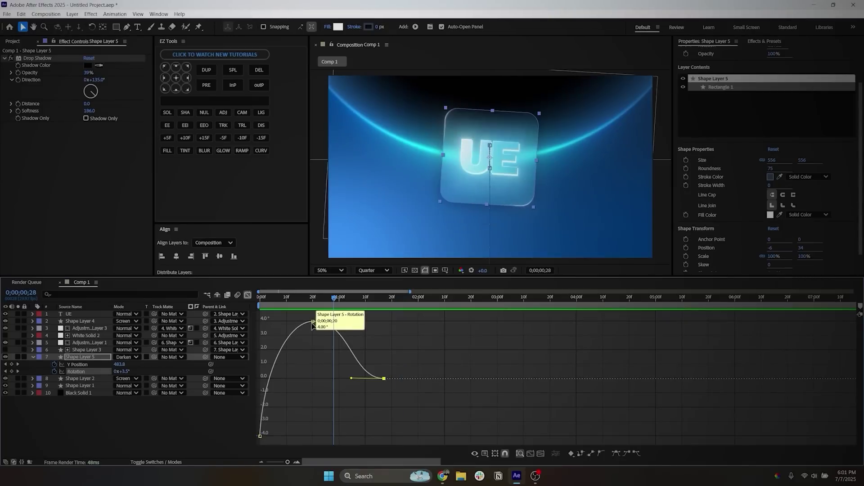
# Shift the 4° rotation peak to about 16 frames, extend the final keyframe's easing handle, and leave the graph view.
pyautogui.moveTo(313, 323); pyautogui.dragTo(294, 322)
pyautogui.moveTo(351, 378); pyautogui.dragTo(306, 379)
pyautogui.hotkey('shift', 'F3')
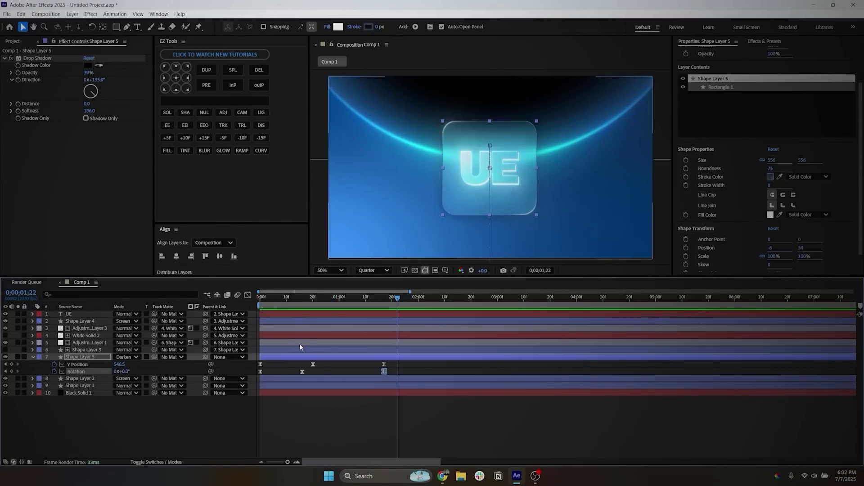
# Keyframe Shape Layer 5's scale at 90% at 0 s and 110% at 20 frames.
pyautogui.press('Home')
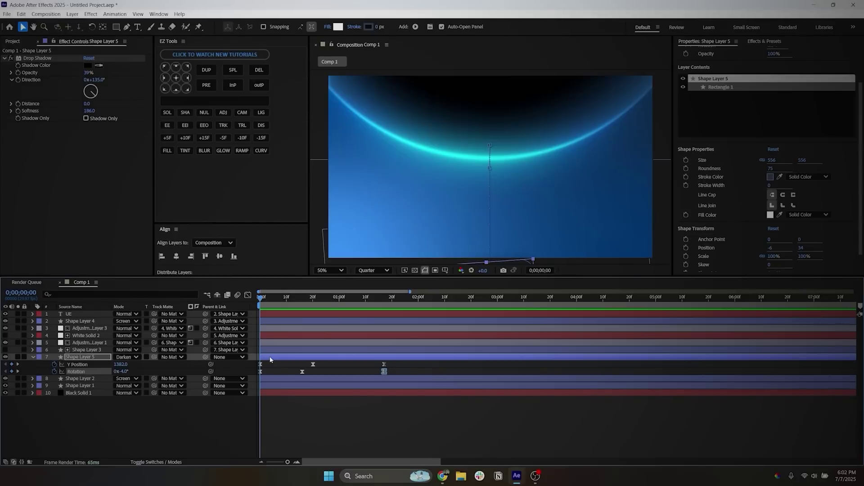
pyautogui.press('s')
pyautogui.click(54, 364)
pyautogui.click(128, 364)
pyautogui.write('90')
pyautogui.press('Return')
pyautogui.press('u')
pyautogui.moveTo(261, 297); pyautogui.dragTo(315, 299)
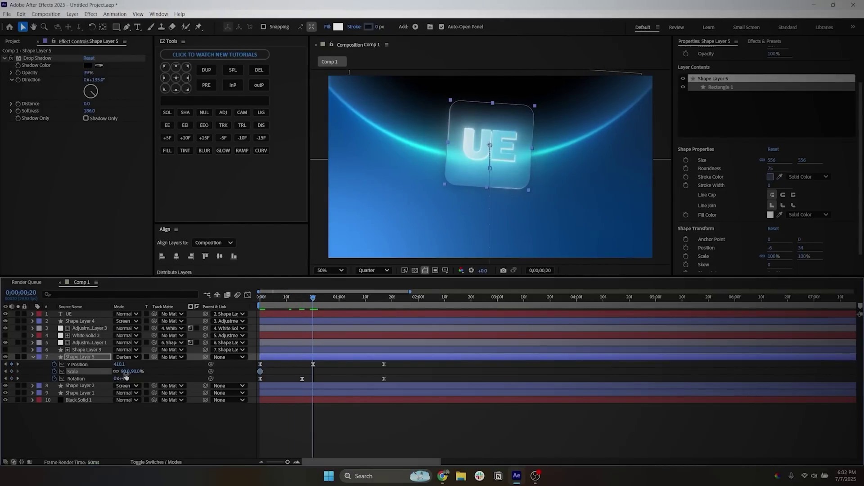
pyautogui.write('110')
pyautogui.press('Return')
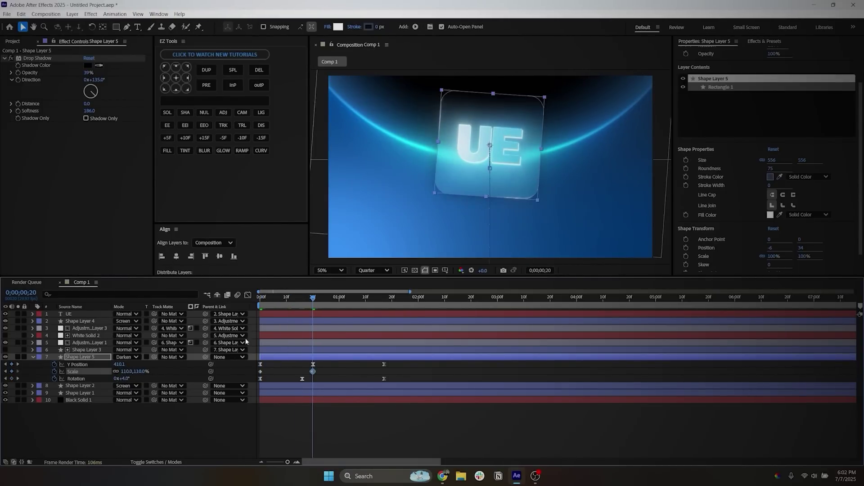
# Keyframe Shape Layer 5's scale at 100% at 1;17 and change the 20-frame scale keyframe to 104%.
pyautogui.click(18, 364)
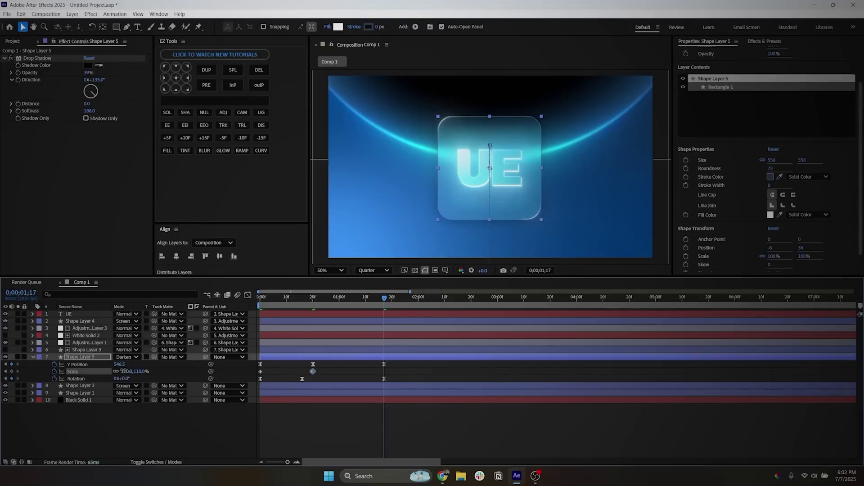
pyautogui.press('Return')
pyautogui.click(5, 371)
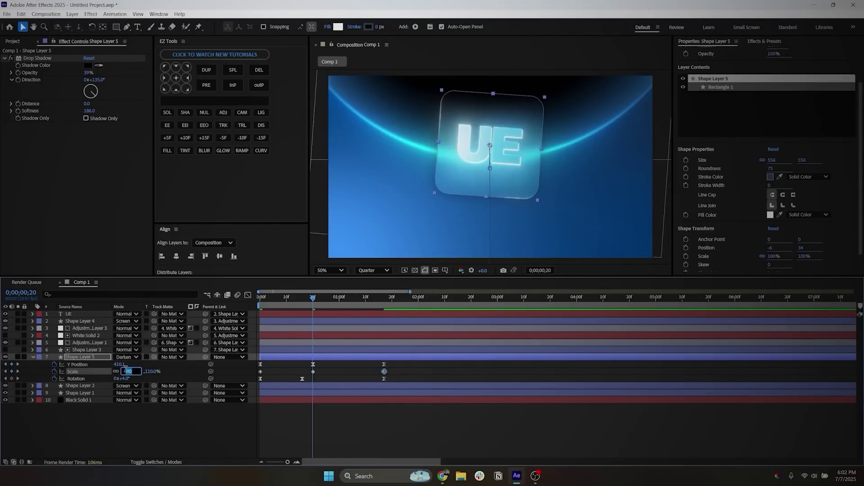
pyautogui.write('4')
pyautogui.press('Return')
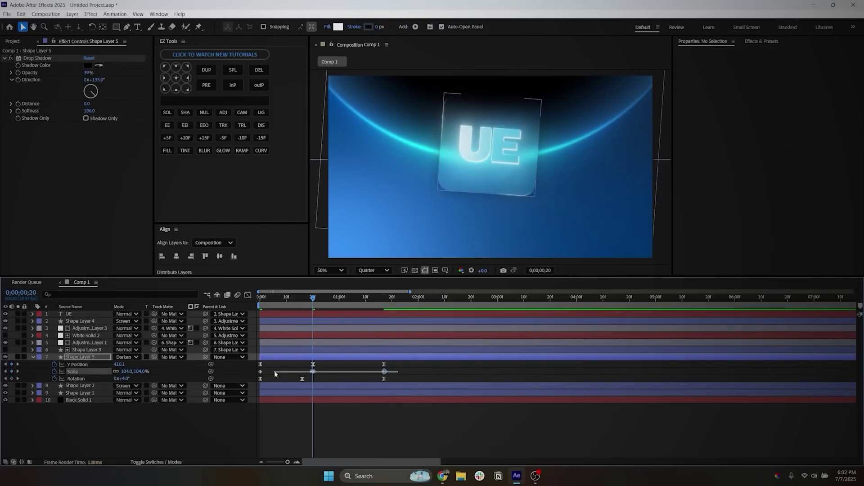
# Easy-ease the scale keyframes in the value graph, lengthen the peak's incoming handle, and preview the animation.
pyautogui.hotkey('shift', 'F3')
pyautogui.moveTo(392, 314); pyautogui.dragTo(246, 439)
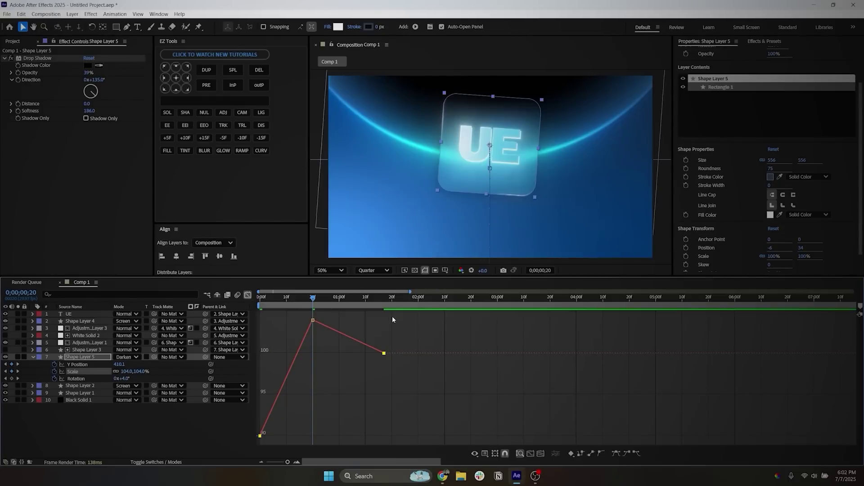
pyautogui.press('F9')
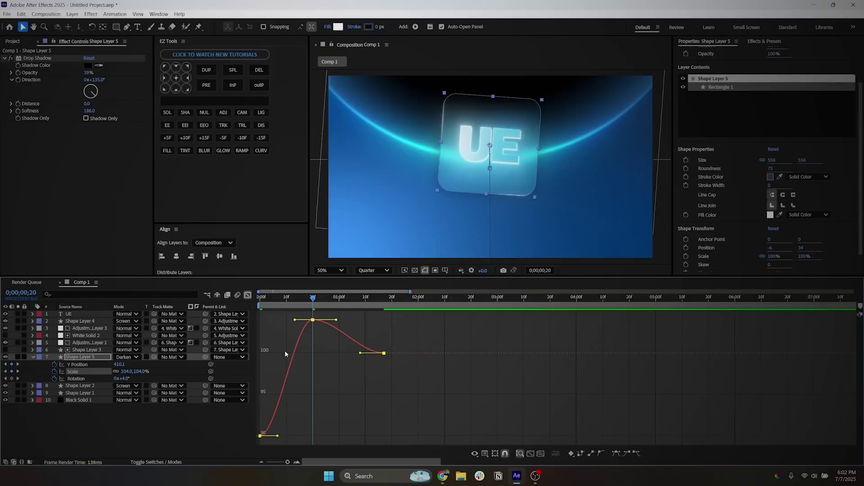
pyautogui.moveTo(293, 321); pyautogui.dragTo(275, 322)
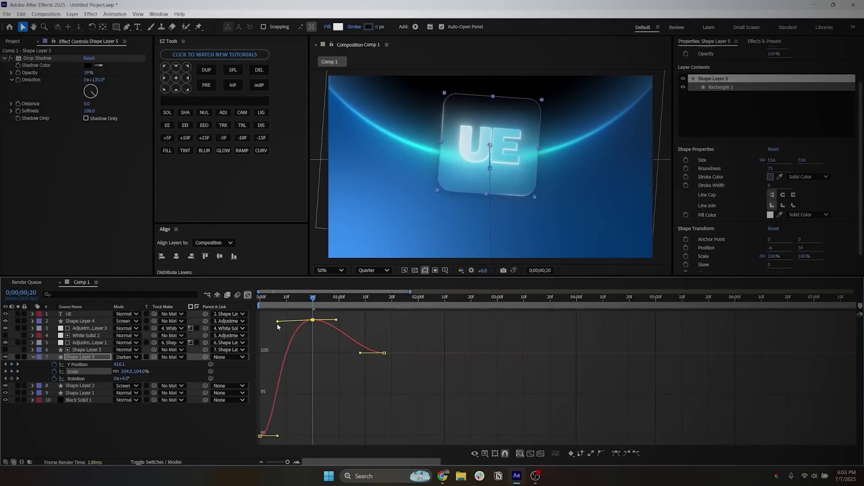
pyautogui.moveTo(336, 320)
pyautogui.mouseDown()
pyautogui.moveTo(347, 328)
pyautogui.moveTo(355, 321)
pyautogui.moveTo(338, 320)
pyautogui.mouseUp()
pyautogui.click(450, 396)
pyautogui.click(378, 297)
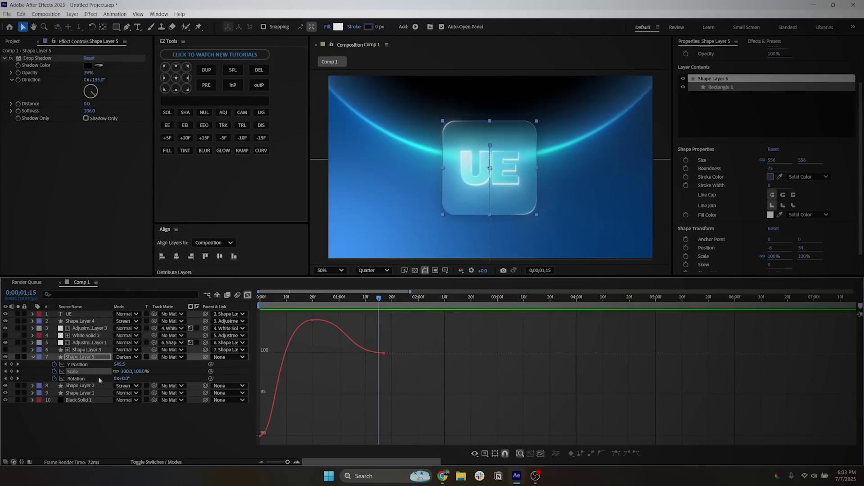
pyautogui.press('space')
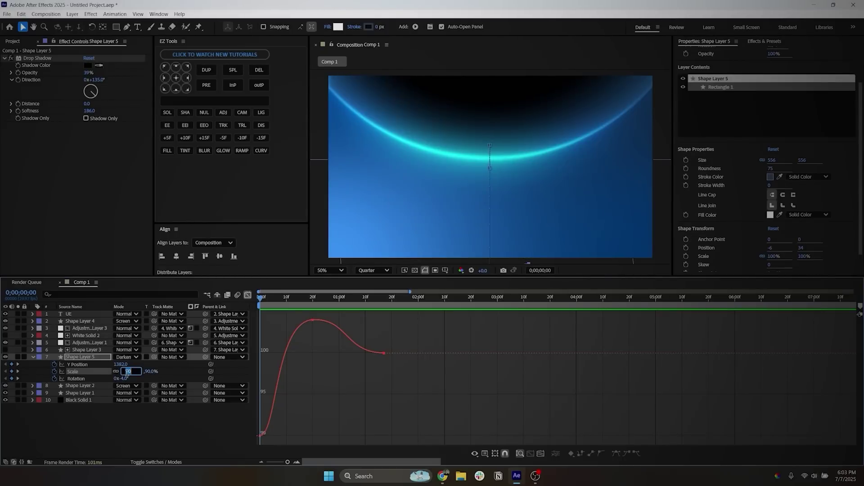
# Set Shape Layer 5's starting scale keyframe to 100% and preview the animation.
pyautogui.write('100')
pyautogui.press('Return')
pyautogui.press('space')
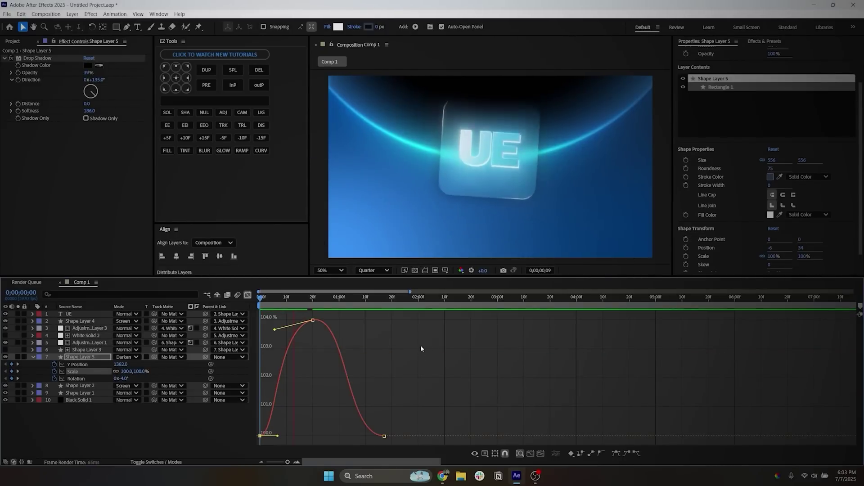
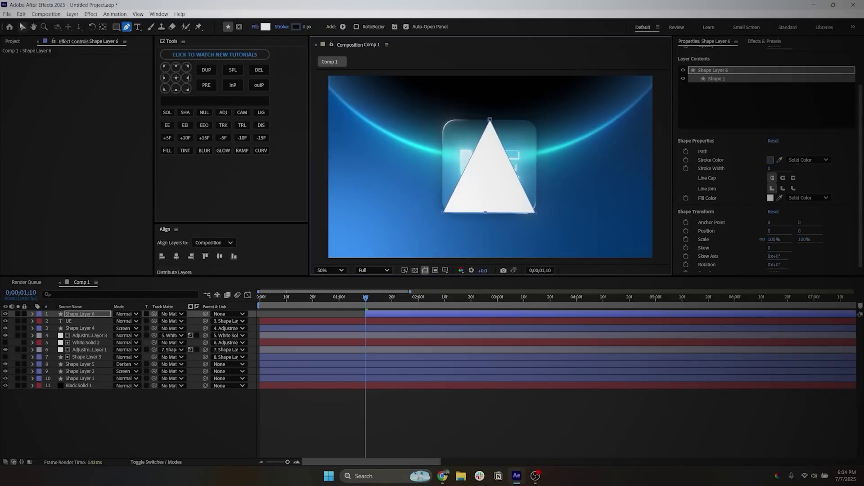
# Pull the white triangle's base midpoint upward to form an arrowhead, and add Round Corners with a radius of 20.
pyautogui.press('v')
pyautogui.moveTo(485, 214); pyautogui.dragTo(490, 189)
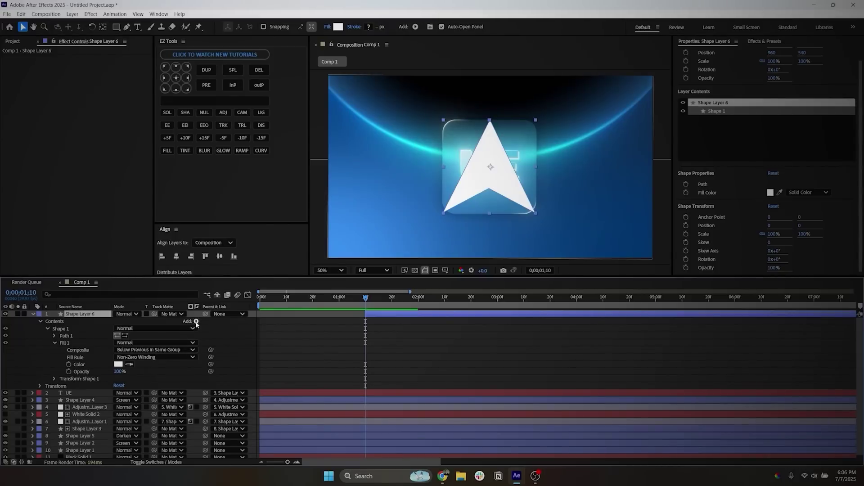
pyautogui.click(197, 321)
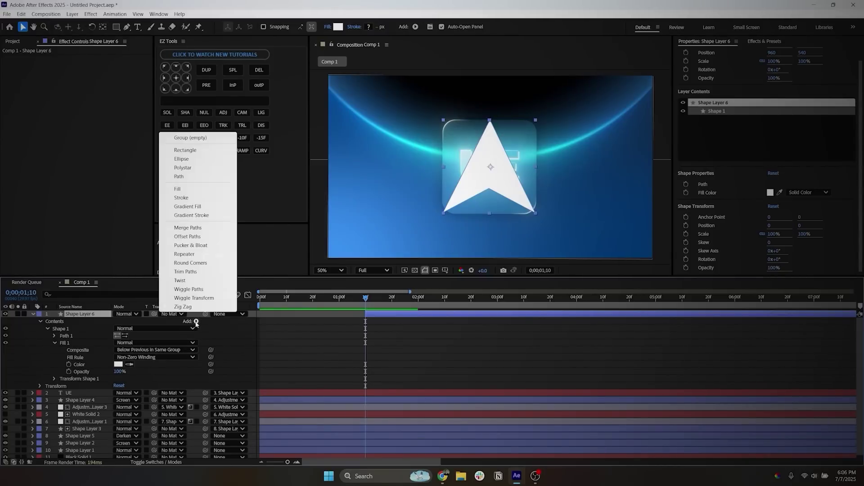
pyautogui.click(190, 263)
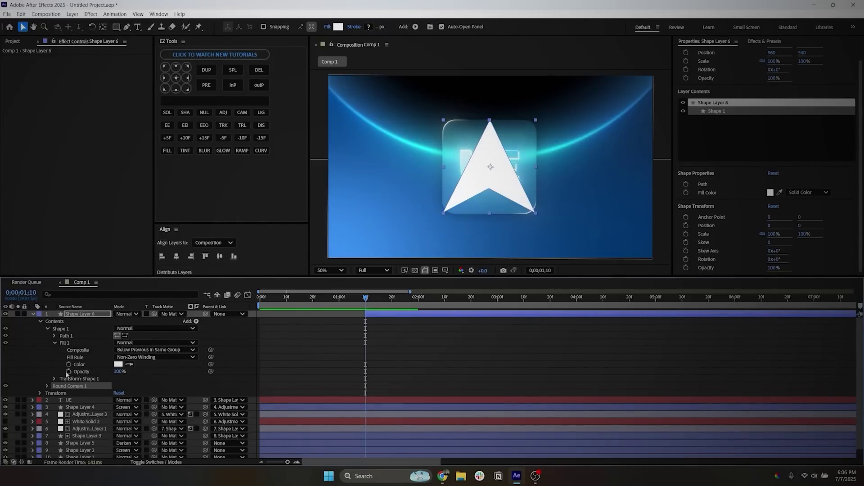
pyautogui.click(47, 386)
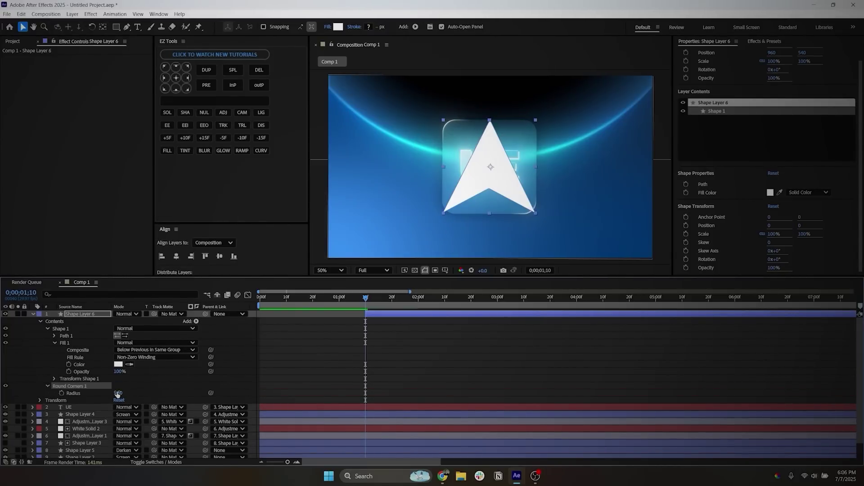
pyautogui.click(118, 392)
pyautogui.write('20')
pyautogui.press('Return')
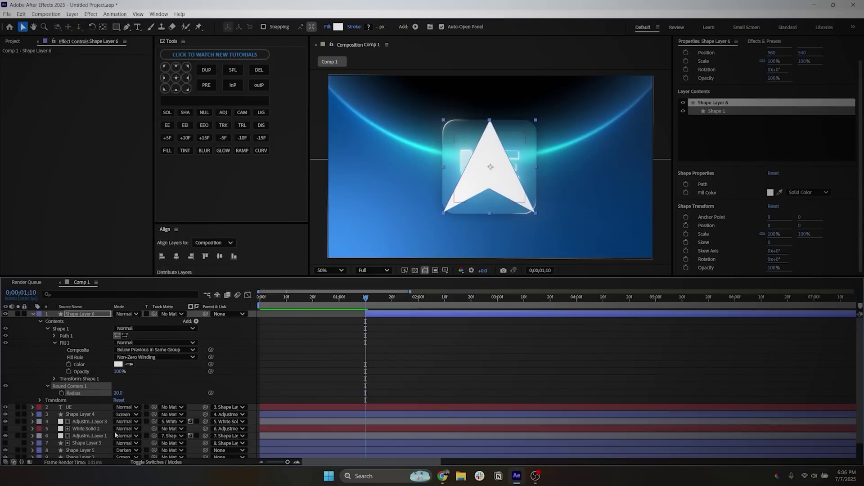
# Increase the arrowhead's Round Corners radius, trying 40 and settling on 60.
pyautogui.click(315, 321)
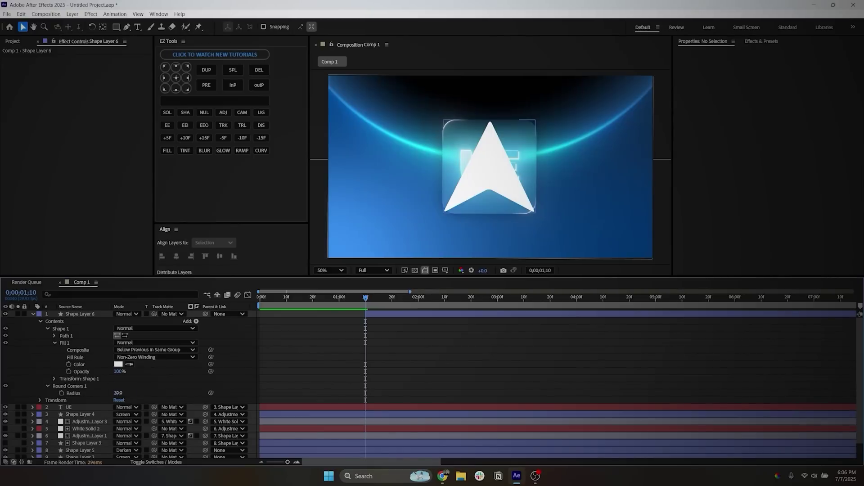
pyautogui.click(118, 393)
pyautogui.write('40')
pyautogui.press('Return')
pyautogui.click(118, 393)
pyautogui.write('60')
pyautogui.press('Return')
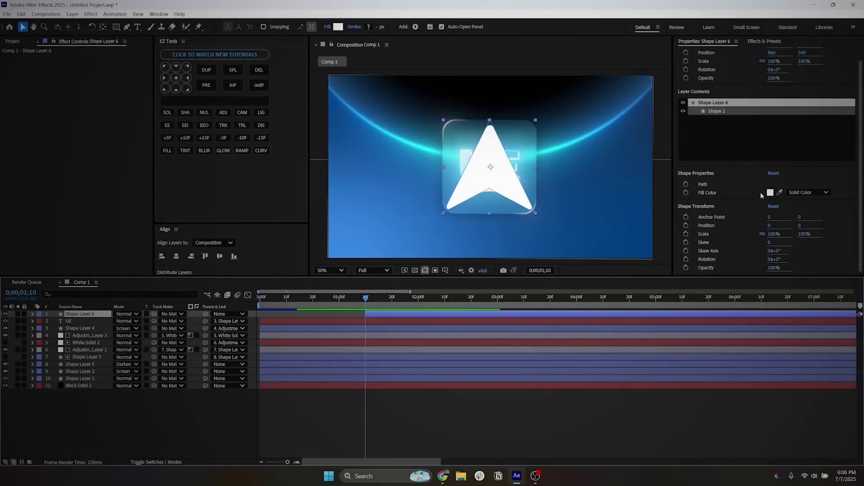
# Change the arrowhead's fill color from white to a dark blue.
pyautogui.click(770, 192)
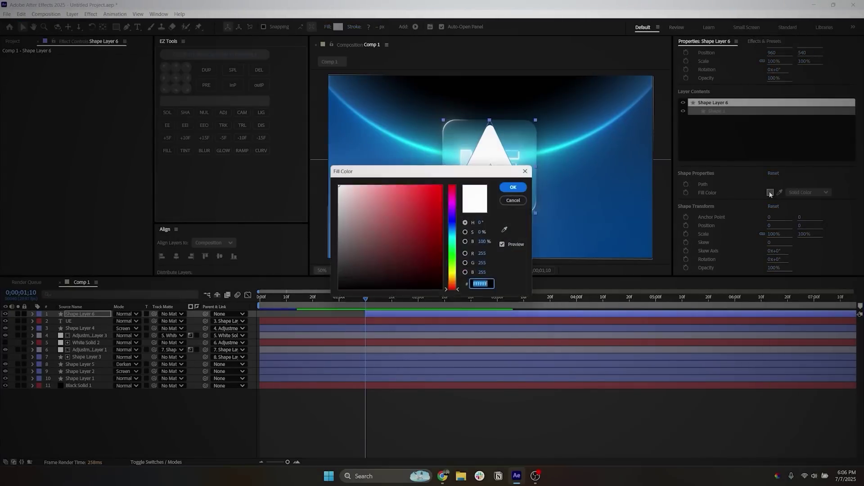
pyautogui.click(229, 225)
pyautogui.moveTo(408, 171); pyautogui.dragTo(219, 185)
pyautogui.click(215, 184)
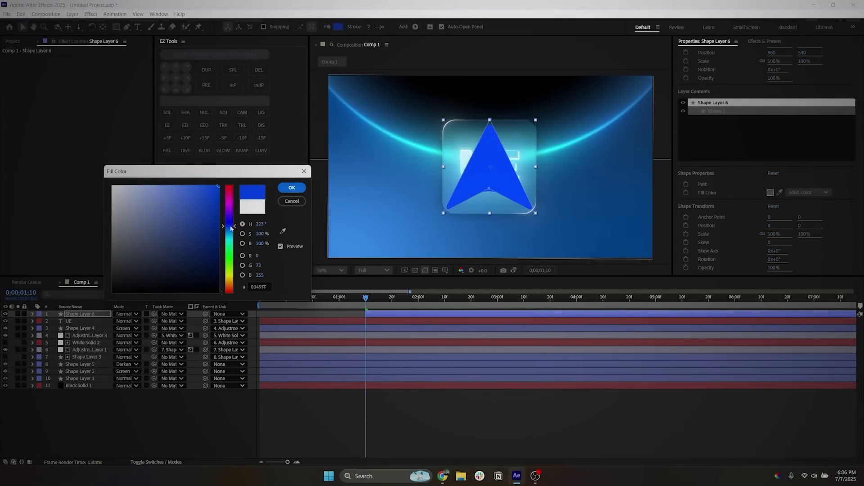
pyautogui.moveTo(232, 228)
pyautogui.mouseDown()
pyautogui.moveTo(232, 246)
pyautogui.moveTo(231, 227)
pyautogui.moveTo(218, 226)
pyautogui.moveTo(231, 233)
pyautogui.mouseUp()
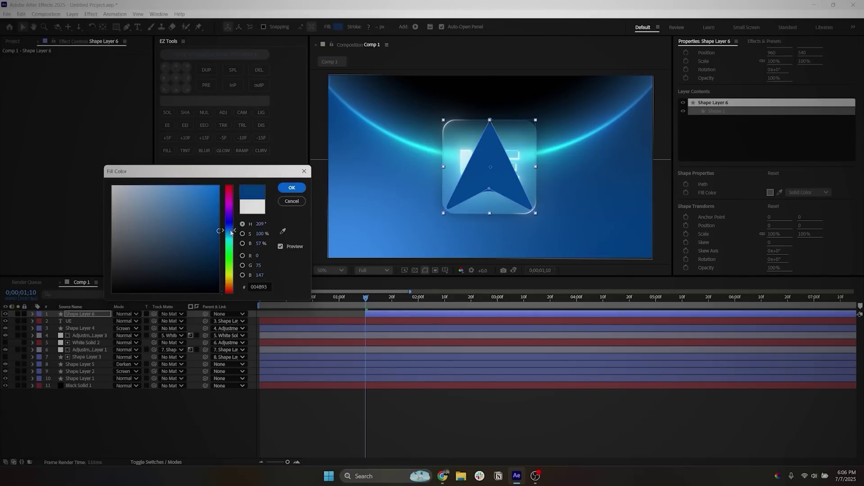
pyautogui.click(290, 188)
# Give the arrowhead a white stroke with a width of 9.
pyautogui.click(31, 314)
pyautogui.click(68, 343)
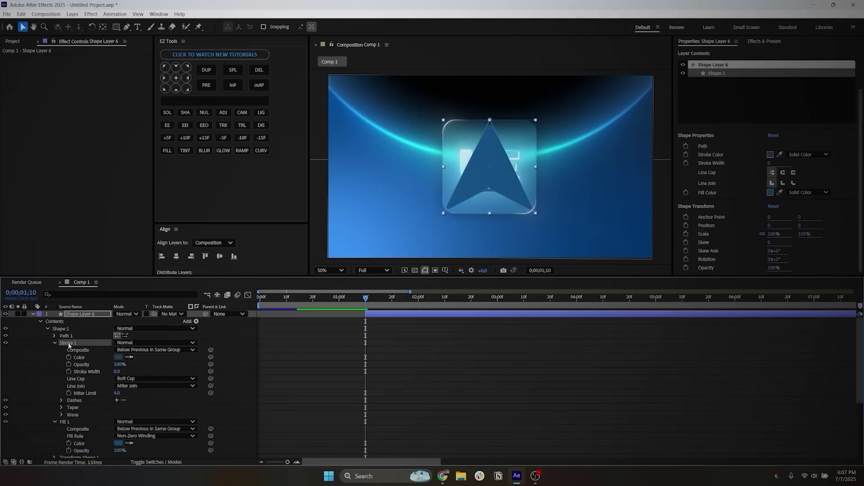
pyautogui.scroll(-3, 119, 399)
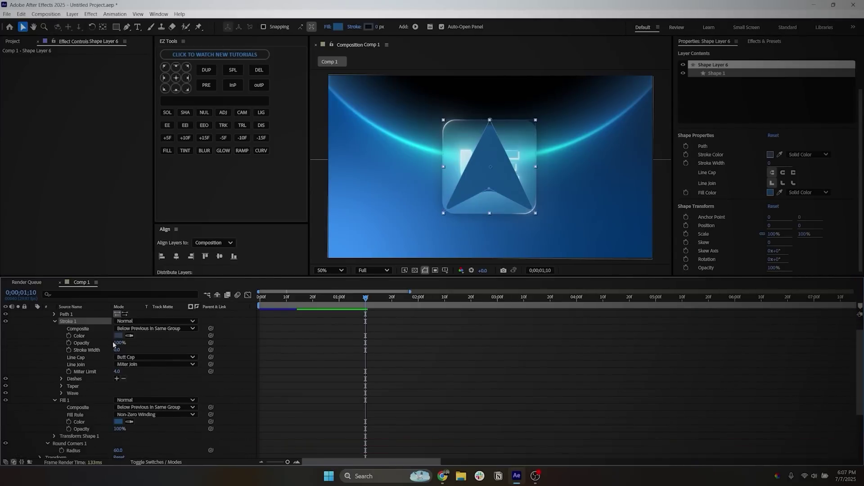
pyautogui.moveTo(116, 351); pyautogui.dragTo(223, 371)
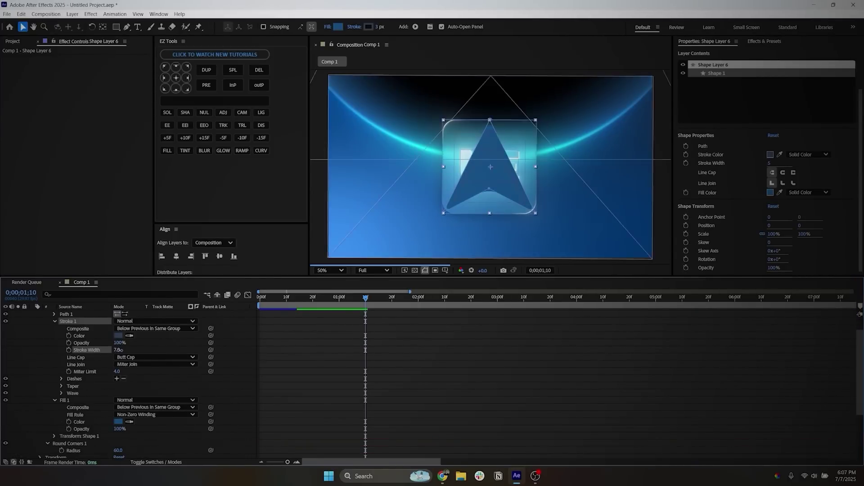
pyautogui.click(223, 371)
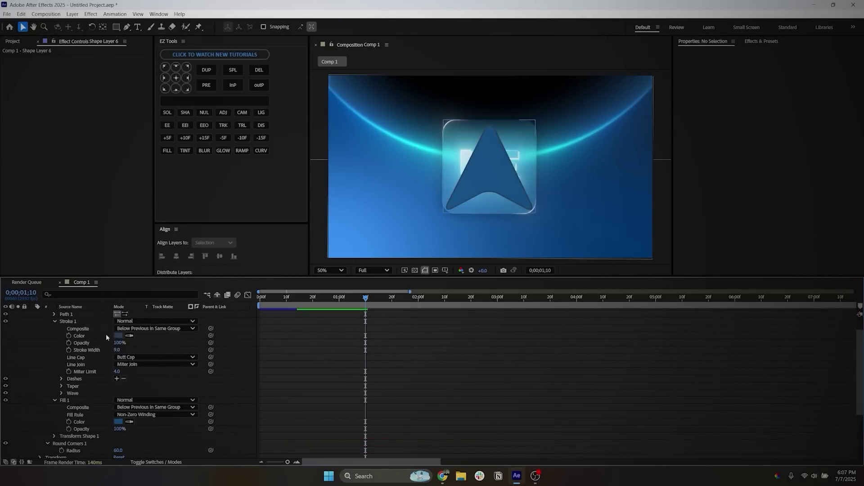
pyautogui.click(118, 335)
pyautogui.click(339, 184)
pyautogui.click(513, 187)
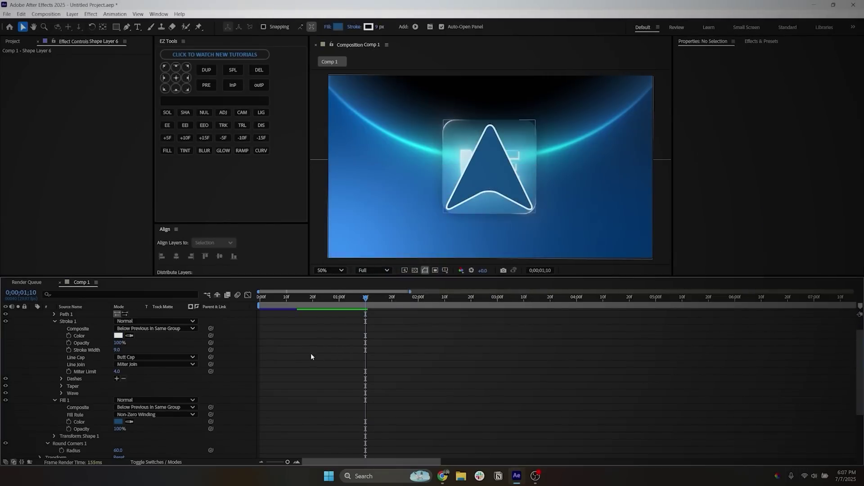
# Thin the arrowhead's stroke, trying a width of 2 and settling on 3, and collapse the layer's properties.
pyautogui.click(117, 350)
pyautogui.write('2')
pyautogui.press('Return')
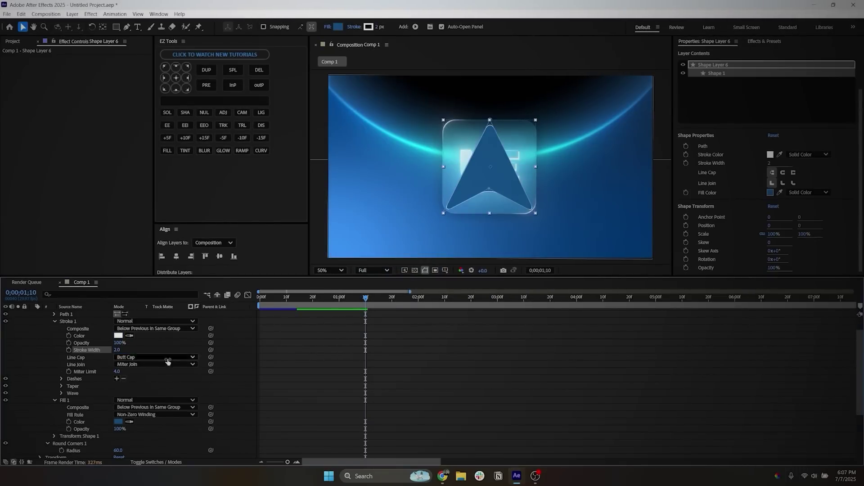
pyautogui.write('3')
pyautogui.press('Return')
pyautogui.click(255, 353)
pyautogui.scroll(2, 61, 353)
pyautogui.click(33, 314)
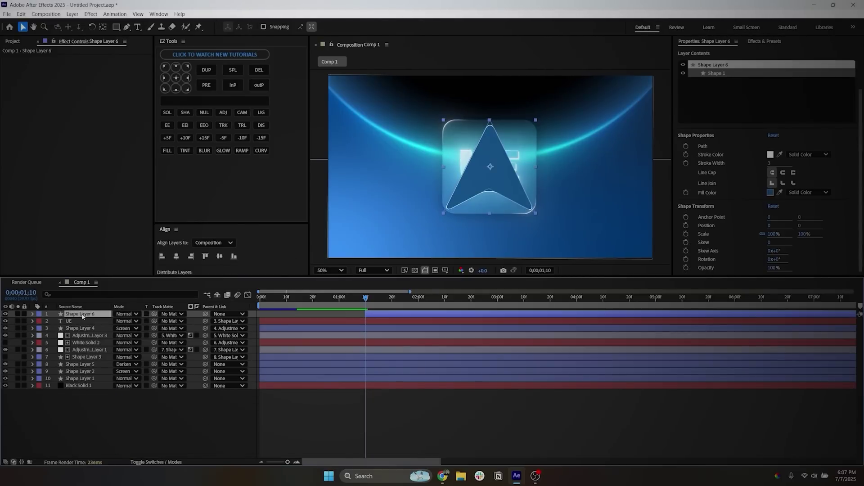
# Pre-compose Shape Layer 6 as Shape Layer 6 Comp 1 with all attributes moved into it, and open the new composition.
pyautogui.rightClick(89, 315)
pyautogui.click(135, 261)
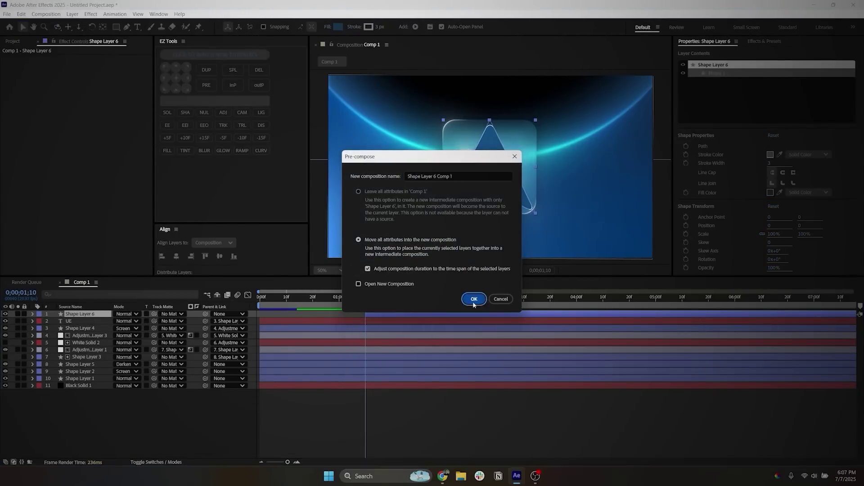
pyautogui.click(474, 300)
pyautogui.click(114, 314)
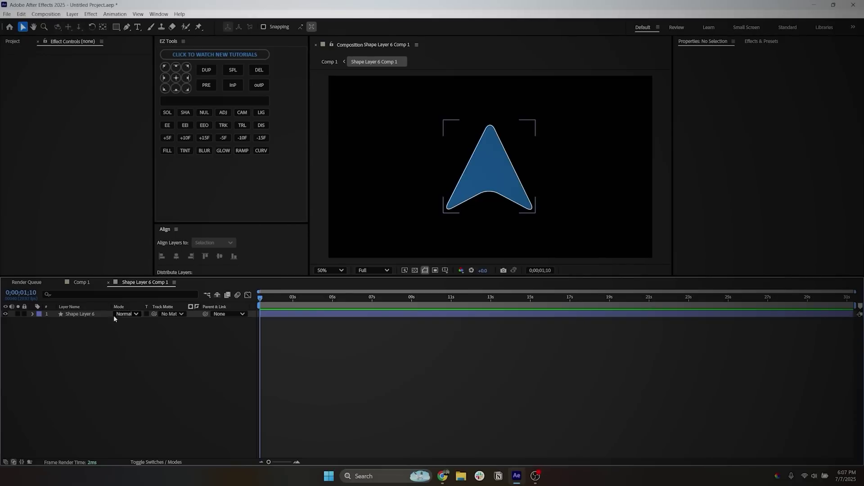
# Make Shape Layer 6 a 3D layer and display the composition in two views beside each other.
pyautogui.click(157, 462)
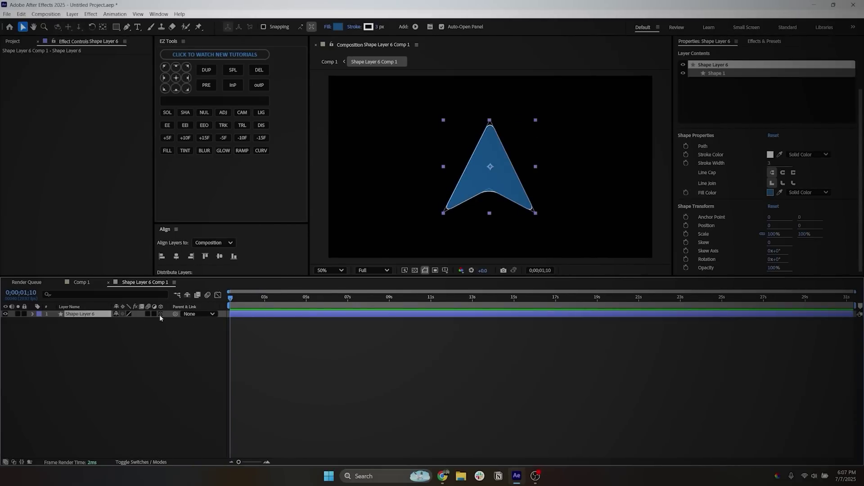
pyautogui.click(160, 314)
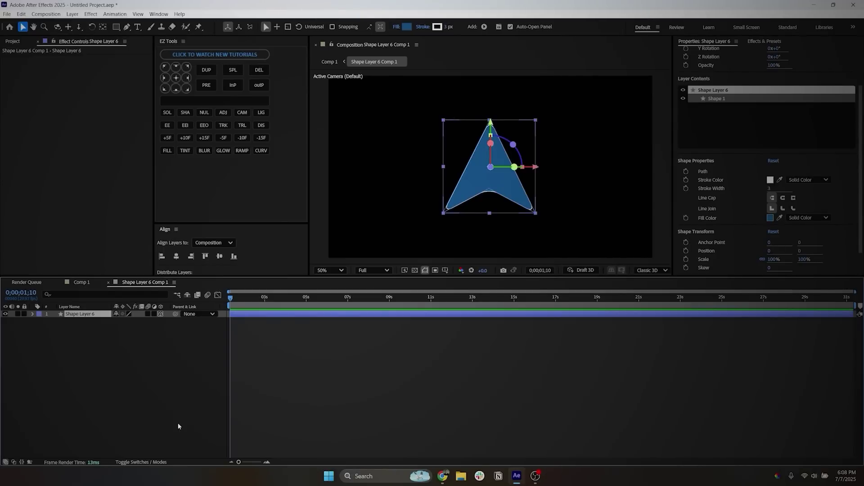
pyautogui.moveTo(309, 234); pyautogui.dragTo(241, 233)
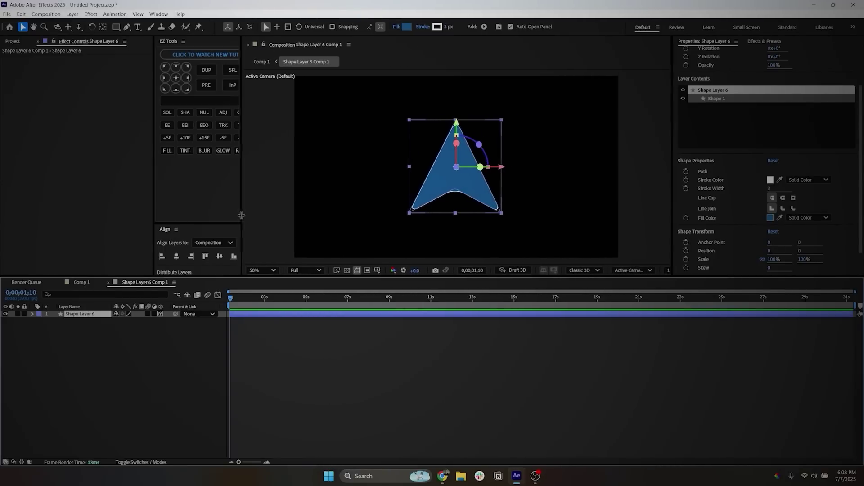
pyautogui.click(667, 270)
pyautogui.click(679, 290)
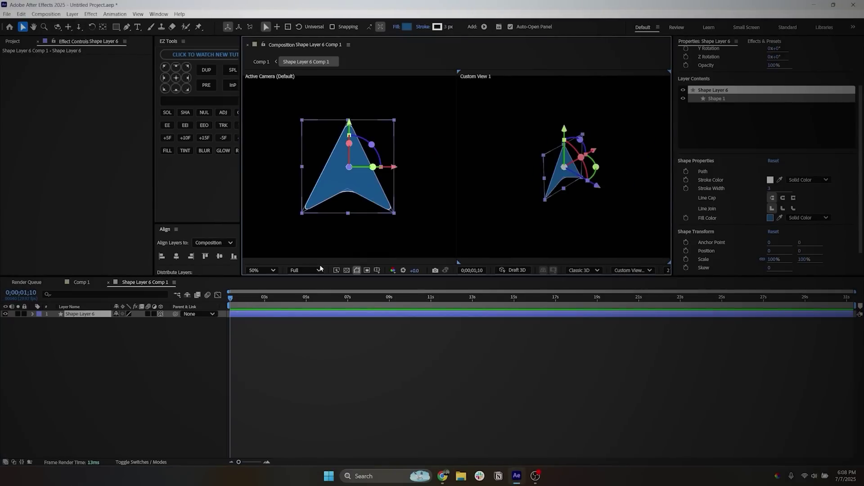
# Switch the composition to the Advanced 3D renderer and set Shape Layer 6's extrusion depth to 119.
pyautogui.click(592, 270)
pyautogui.click(593, 293)
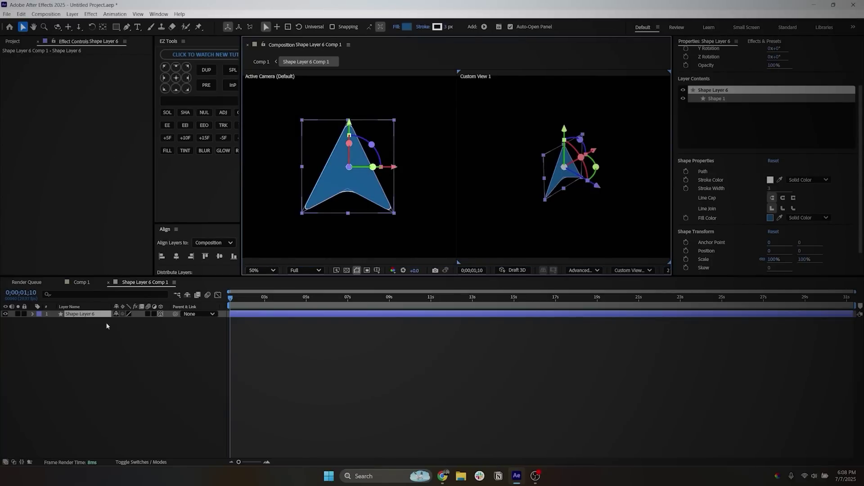
pyautogui.click(32, 314)
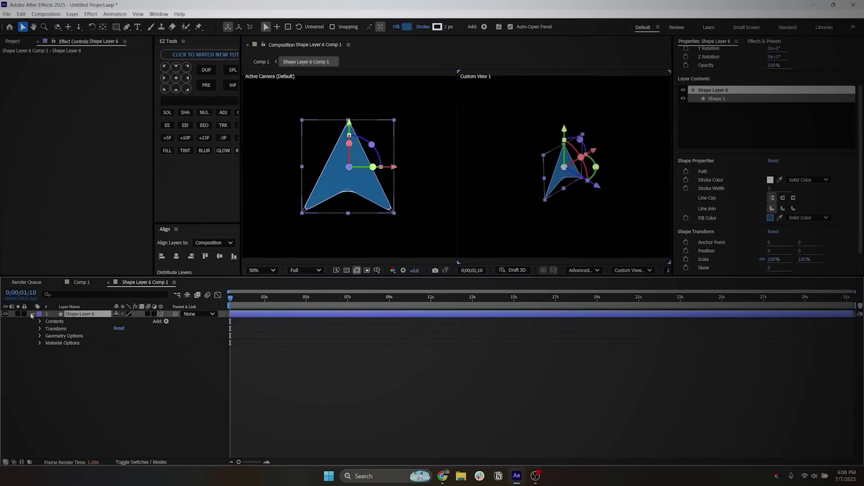
pyautogui.click(40, 336)
pyautogui.moveTo(116, 366); pyautogui.dragTo(162, 361)
pyautogui.moveTo(77, 363); pyautogui.dragTo(76, 363)
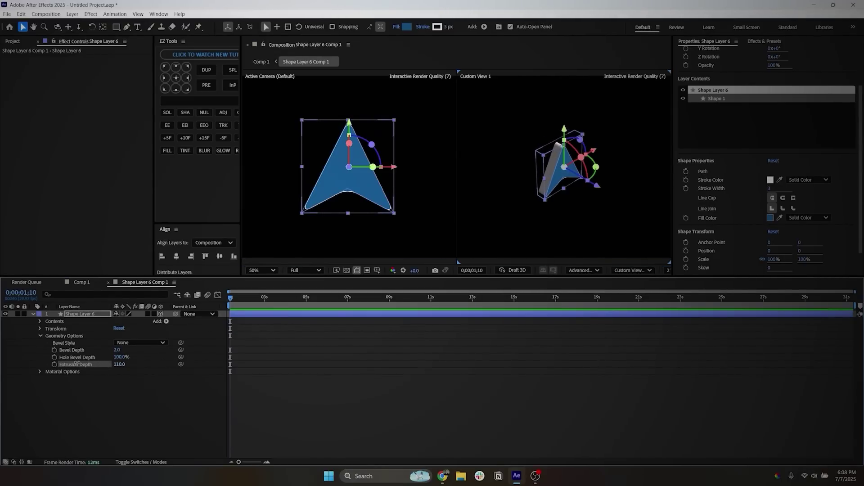
# Shift the arrowhead's fill to a more saturated deep blue and reopen Shape Layer 6 Comp 1 from the main composition.
pyautogui.click(770, 218)
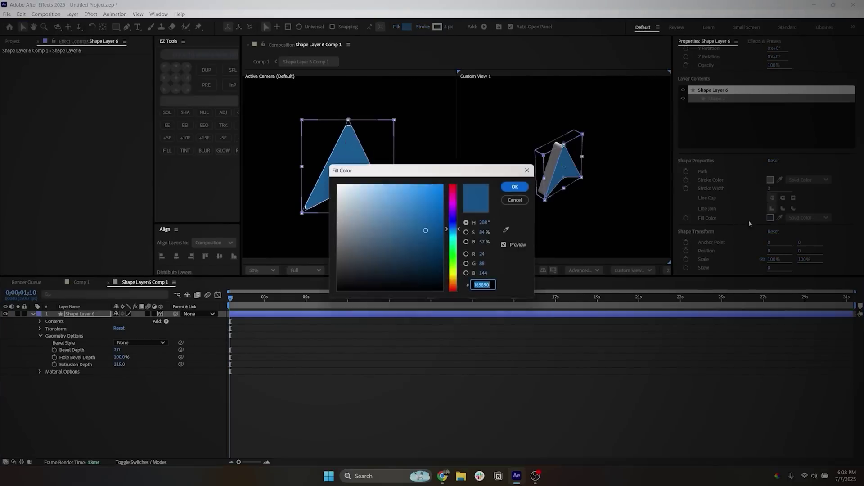
pyautogui.moveTo(405, 170); pyautogui.dragTo(308, 214)
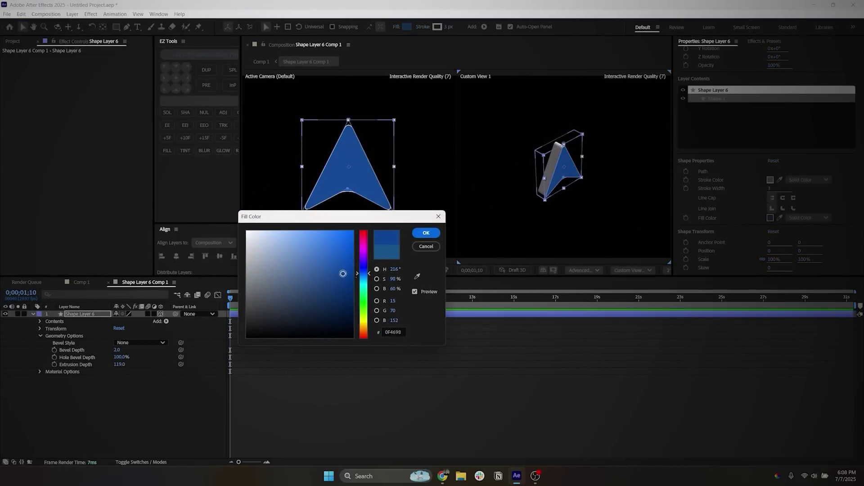
pyautogui.click(426, 233)
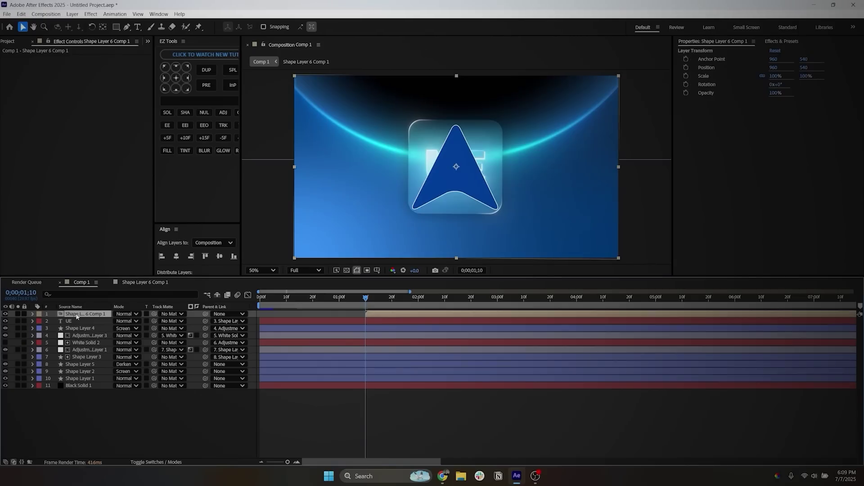
pyautogui.doubleClick(76, 316)
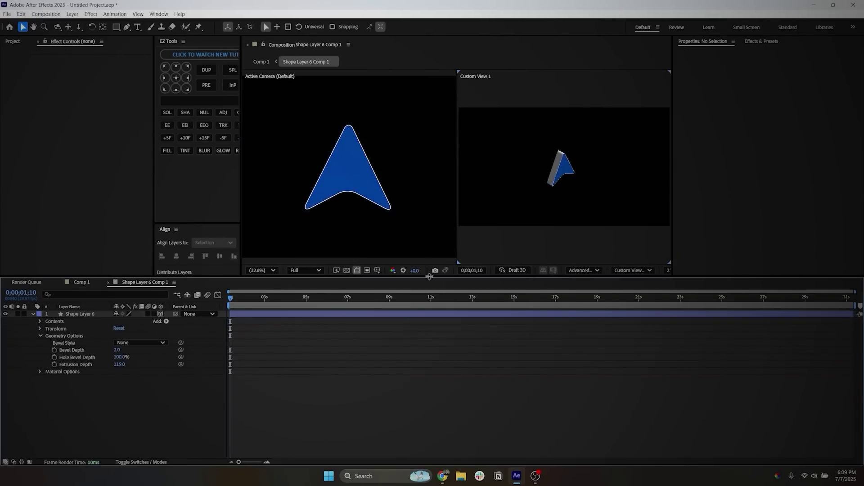
# Try out rotating and scaling the extruded Shape Layer 6 to test its pivot.
pyautogui.click(87, 314)
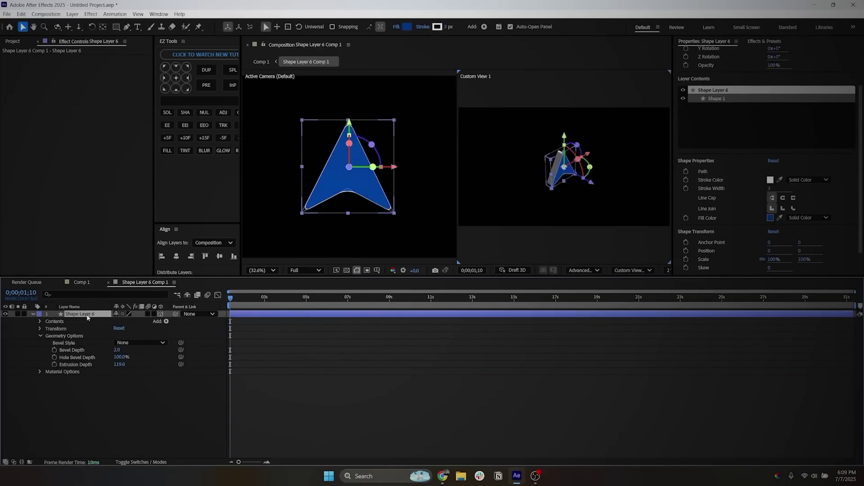
pyautogui.press('r')
pyautogui.moveTo(124, 331); pyautogui.dragTo(148, 331)
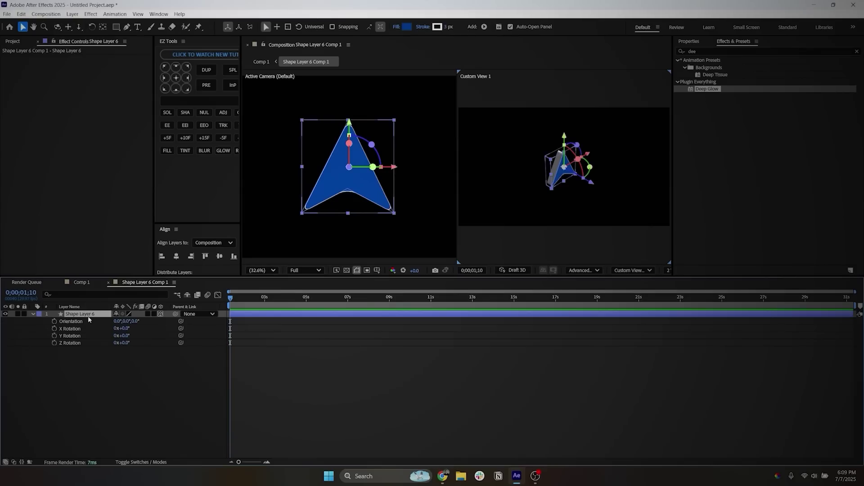
pyautogui.press('s')
pyautogui.moveTo(127, 322); pyautogui.dragTo(109, 322)
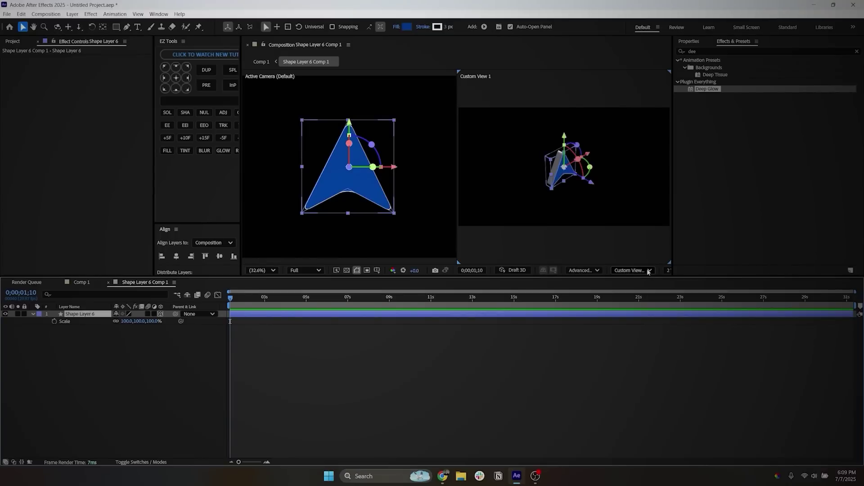
# Centre Shape Layer 6's anchor point in its depth at Z 53 using the Left view, and return to Custom View 1.
pyautogui.click(631, 270)
pyautogui.click(633, 321)
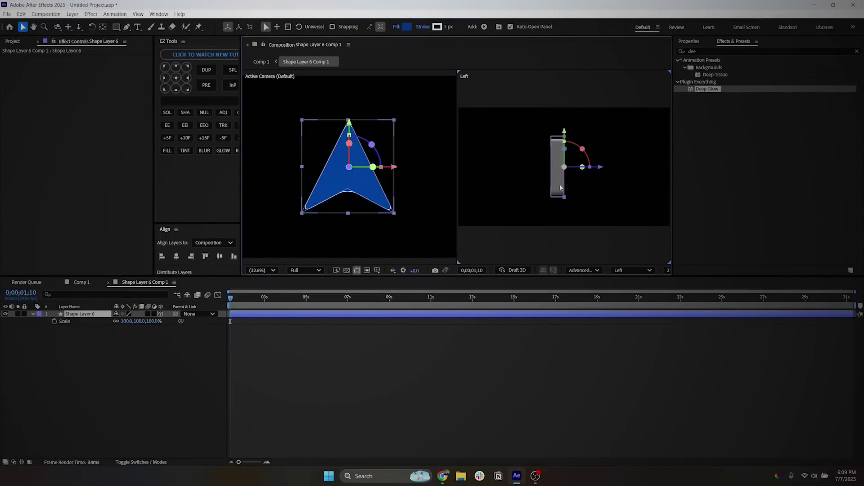
pyautogui.press('a')
pyautogui.moveTo(132, 321); pyautogui.dragTo(153, 321)
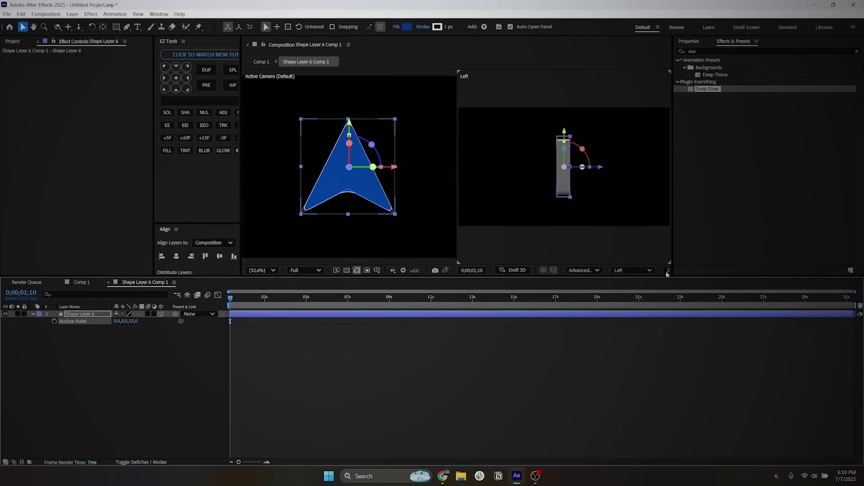
pyautogui.click(632, 270)
pyautogui.click(639, 378)
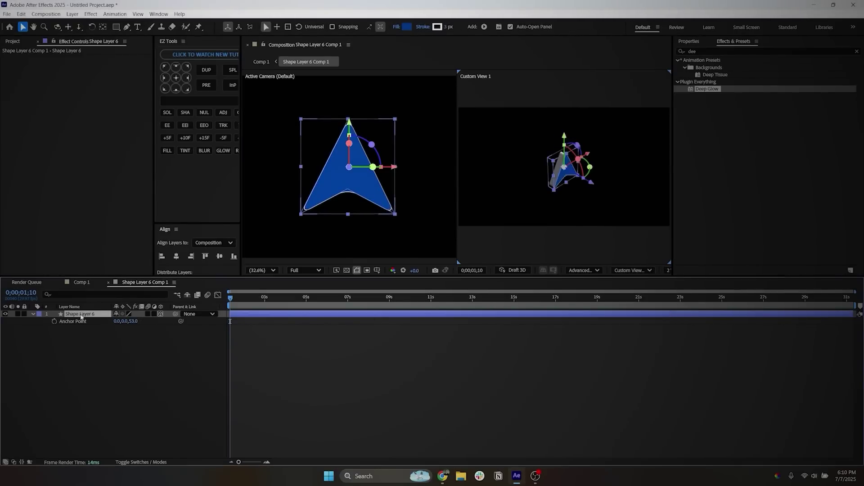
# Scale Shape Layer 6 down to 48% and keyframe its position at 0;00;01;10, with the two viewers enlarged.
pyautogui.press('s')
pyautogui.moveTo(128, 321); pyautogui.dragTo(101, 324)
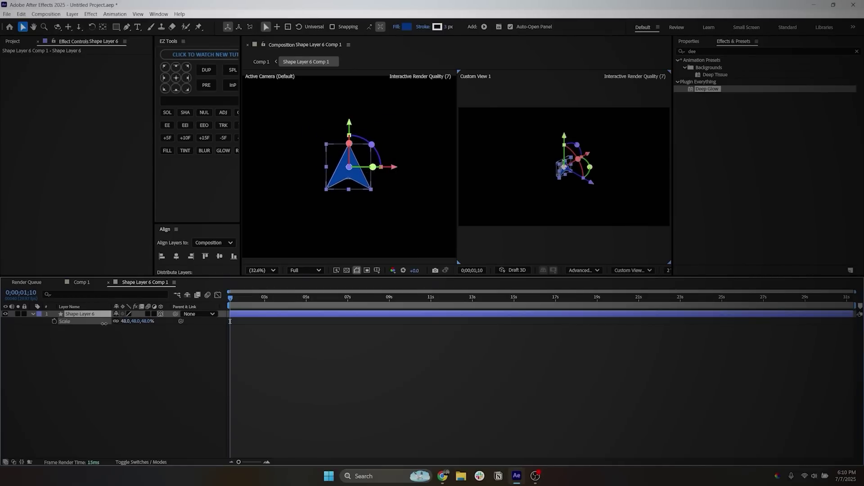
pyautogui.click(55, 321)
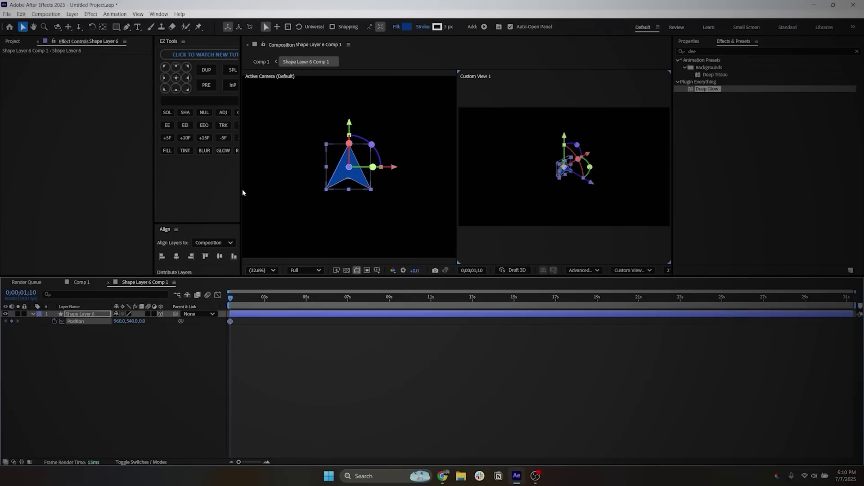
pyautogui.moveTo(240, 190); pyautogui.dragTo(21, 199)
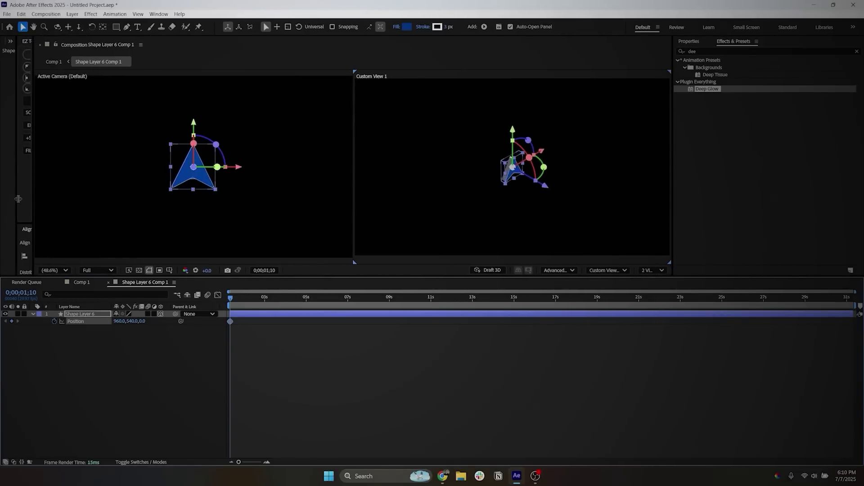
pyautogui.scroll(2, 281, 379)
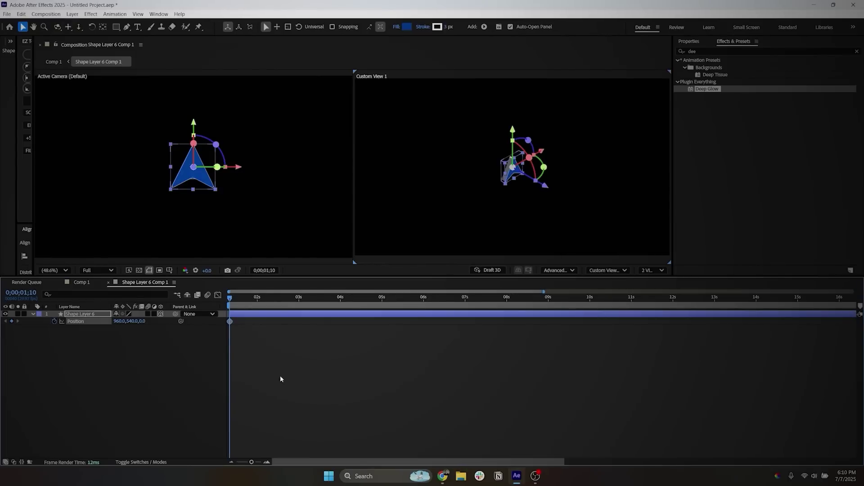
# Animate Shape Layer 6 sliding in from X position -130 at 0;00;01;10, easing its arrival at the end keyframe in the speed graph.
pyautogui.moveTo(230, 322); pyautogui.dragTo(256, 322)
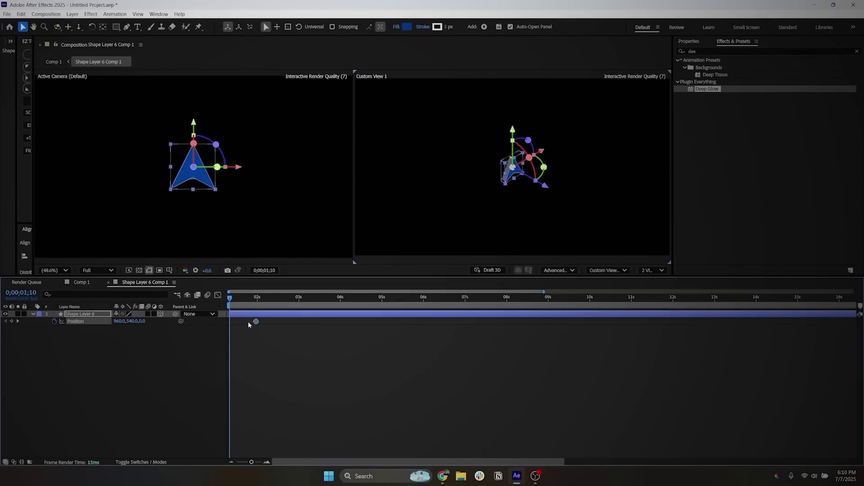
pyautogui.moveTo(119, 321); pyautogui.dragTo(193, 333)
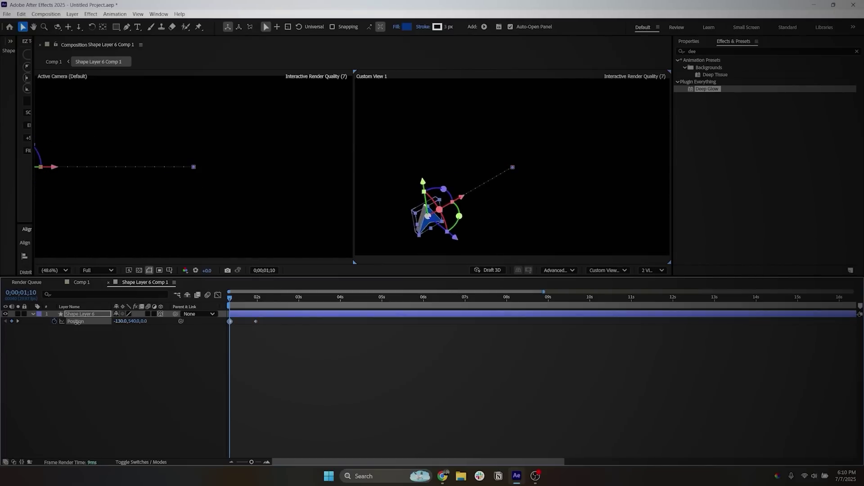
pyautogui.click(218, 296)
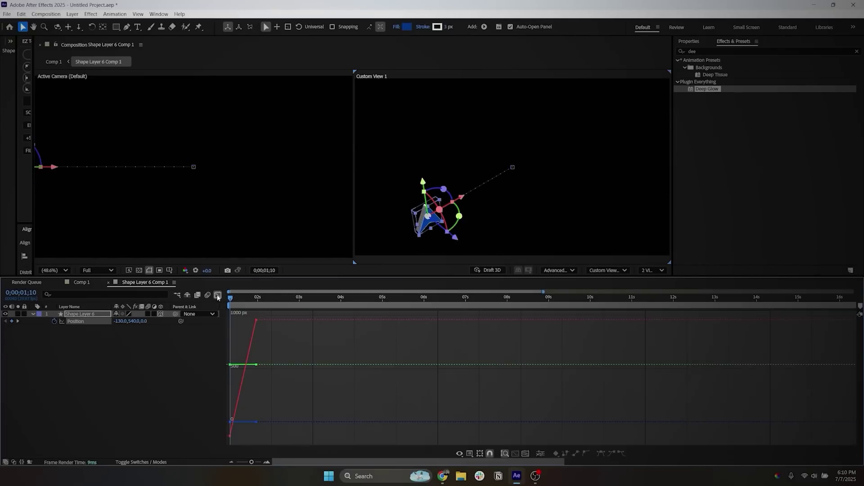
pyautogui.rightClick(285, 345)
pyautogui.click(311, 269)
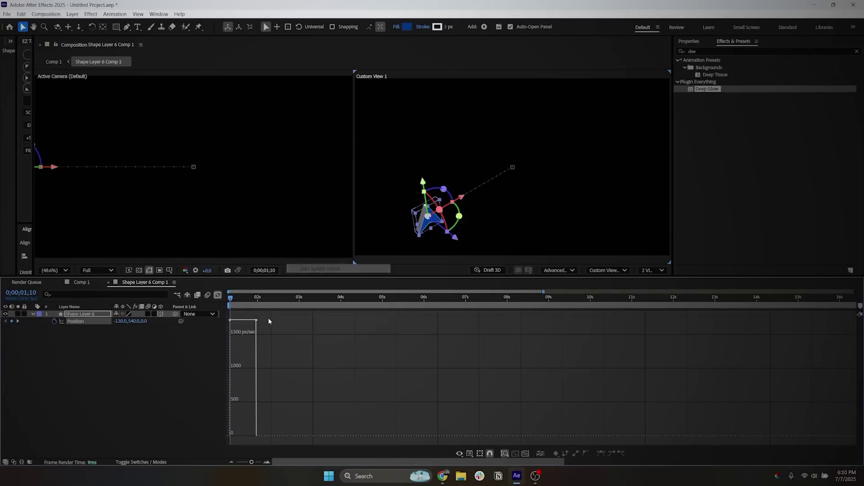
pyautogui.moveTo(255, 321); pyautogui.dragTo(256, 435)
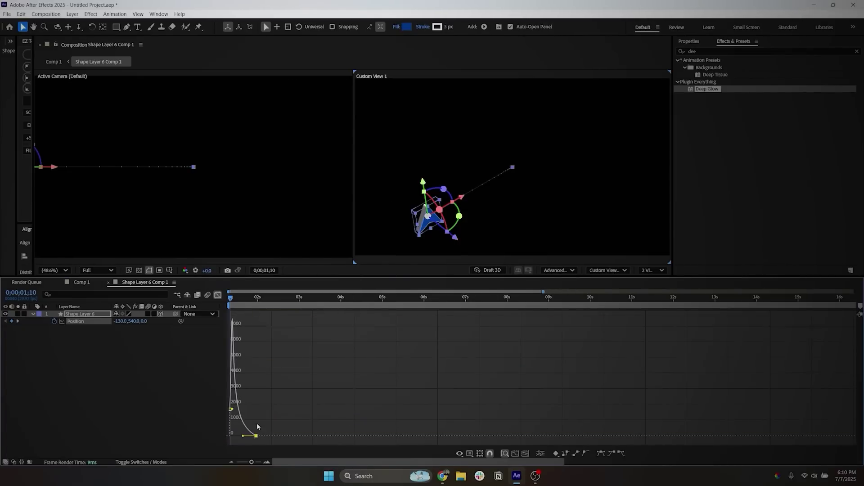
pyautogui.press('space')
pyautogui.click(217, 296)
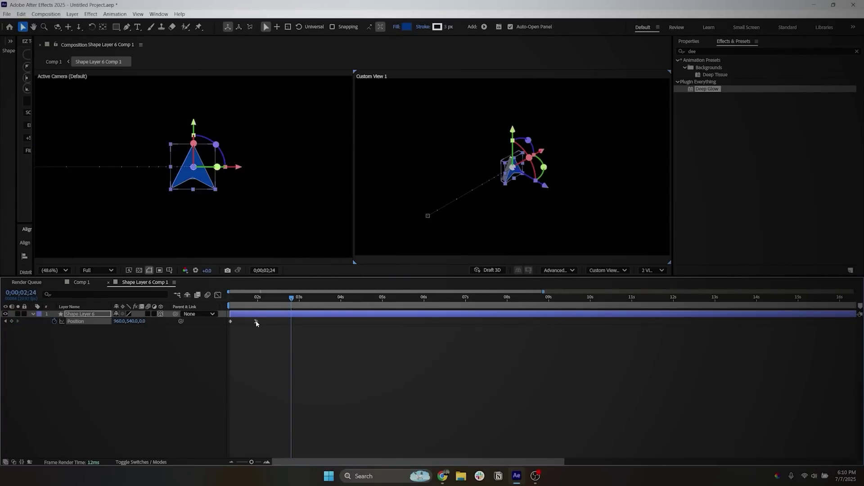
# Delay Shape Layer 6's ending position keyframe to 0;00;03;00 and preview the slower slide-in.
pyautogui.moveTo(257, 321); pyautogui.dragTo(299, 321)
pyautogui.press('space')
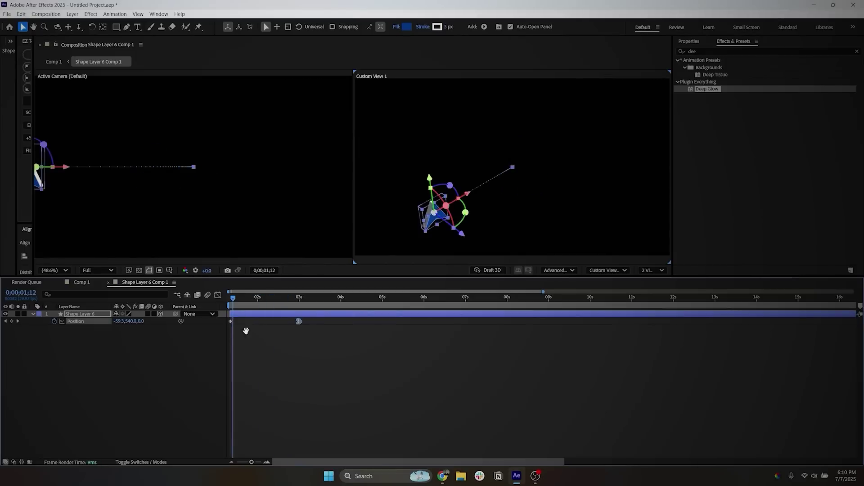
pyautogui.press('space')
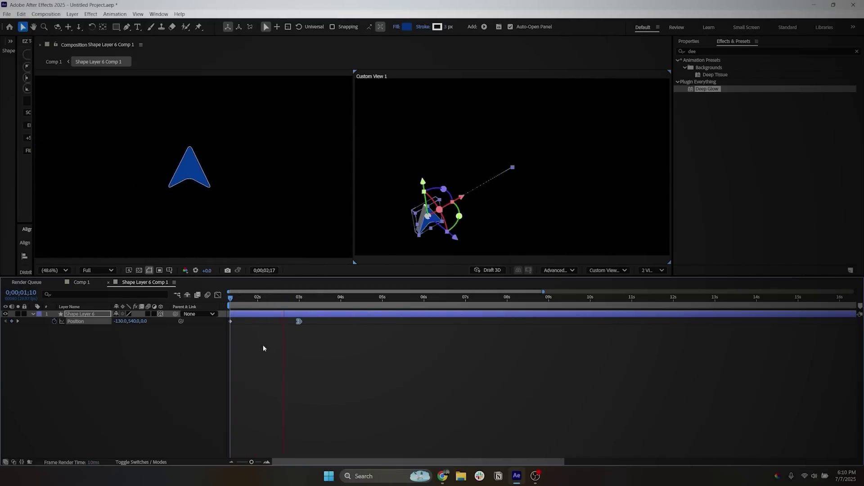
pyautogui.press('space')
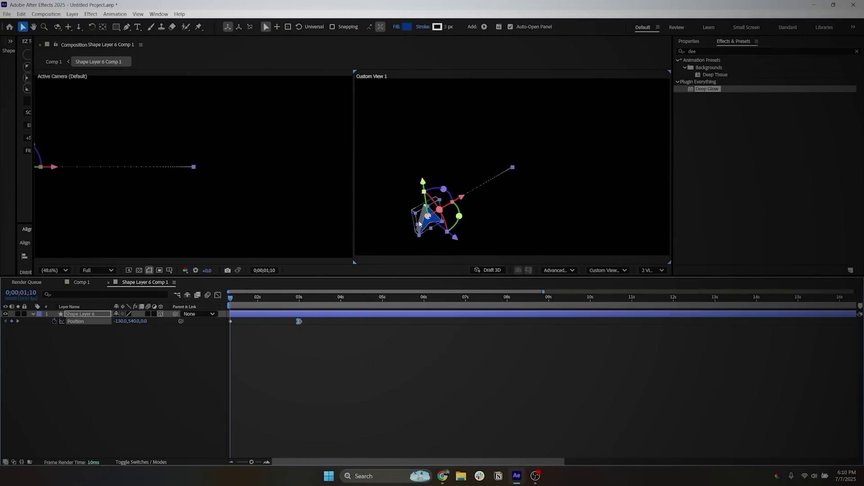
# Keyframe Shape Layer 6's rotation at 0;00;01;10 with X -58°, Y 14° and Z 13°.
pyautogui.press('r')
pyautogui.moveTo(54, 328); pyautogui.dragTo(54, 344)
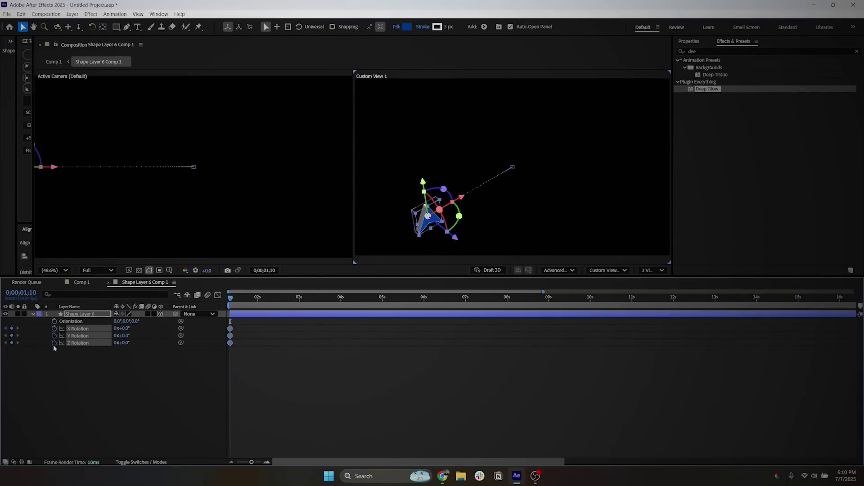
pyautogui.click(237, 331)
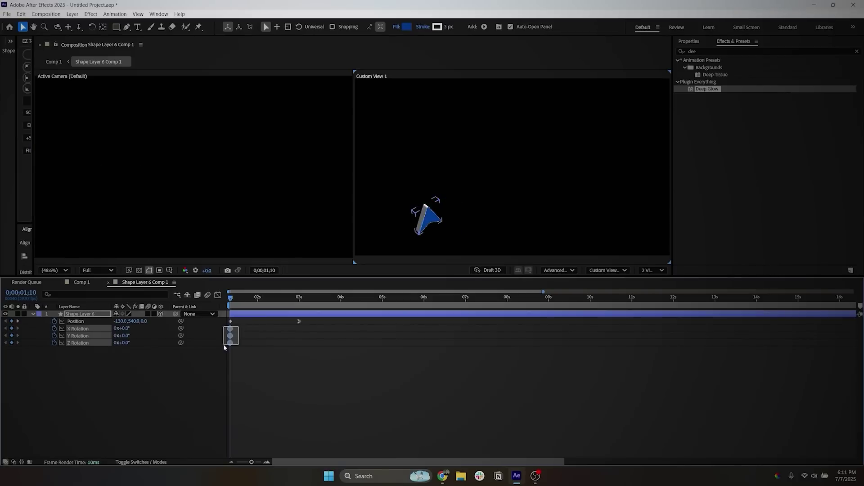
pyautogui.moveTo(122, 328); pyautogui.dragTo(133, 344)
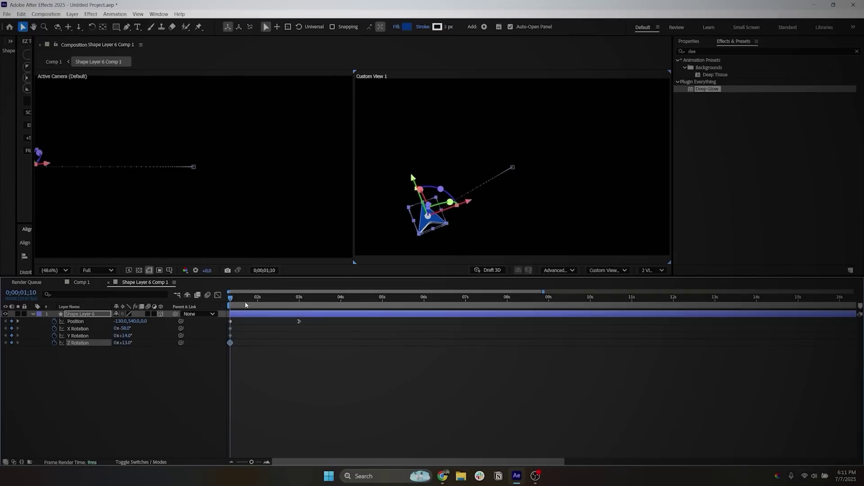
# Set Shape Layer 6's rotation at 0;00;03;00 to X -57°, Y -23° and Z -33°, and preview the turn.
pyautogui.moveTo(230, 298); pyautogui.dragTo(299, 299)
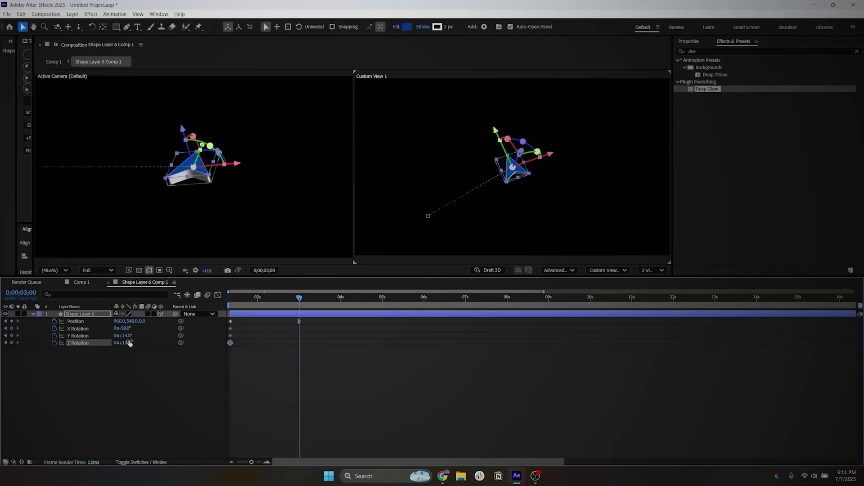
pyautogui.moveTo(130, 343); pyautogui.dragTo(110, 334)
pyautogui.press('space')
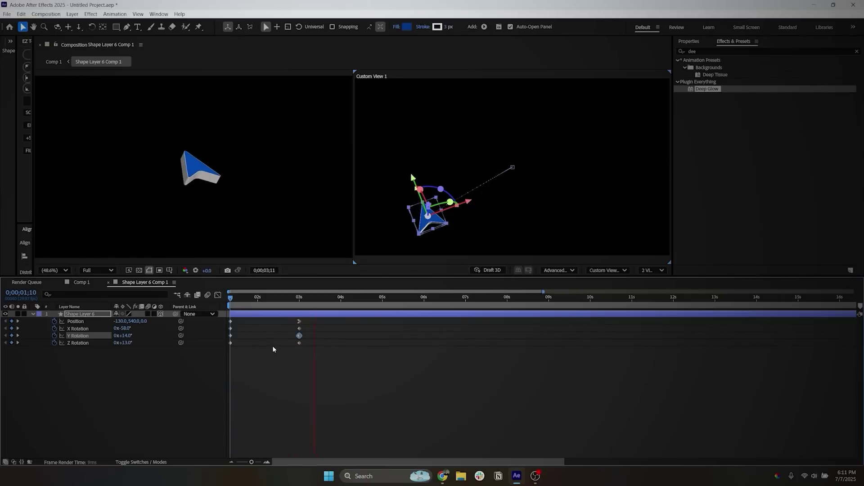
pyautogui.press('space')
# Ease the X, Y and Z rotation into their ending keyframes at 0;00;03;00 in the graph editor.
pyautogui.moveTo(311, 324); pyautogui.dragTo(290, 347)
pyautogui.hotkey('shift', 'F3')
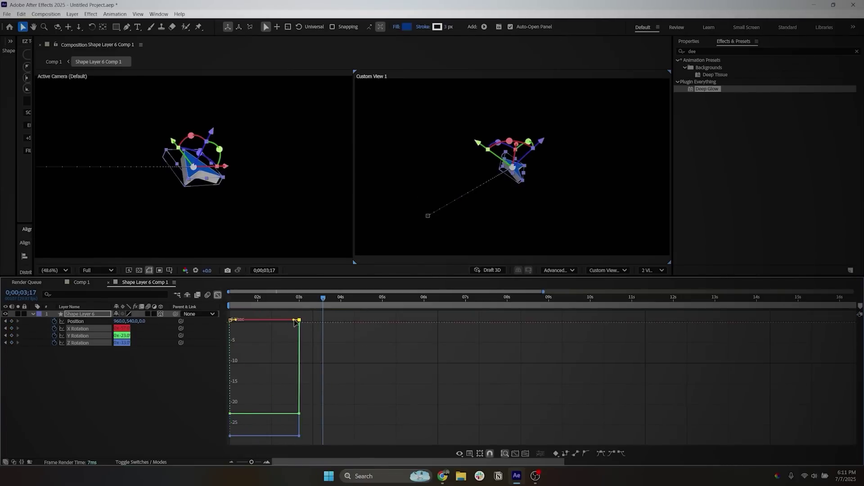
pyautogui.moveTo(286, 411); pyautogui.dragTo(269, 332)
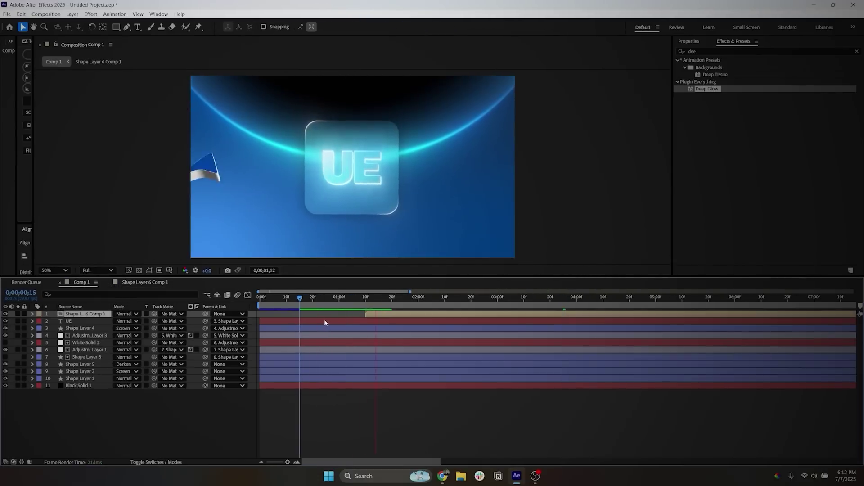
# Back in Shape Layer 6 Comp 1, lower the arrowhead to Y 646 at 0;00;03;00 and scale it down slightly.
pyautogui.doubleClick(378, 314)
pyautogui.click(382, 314)
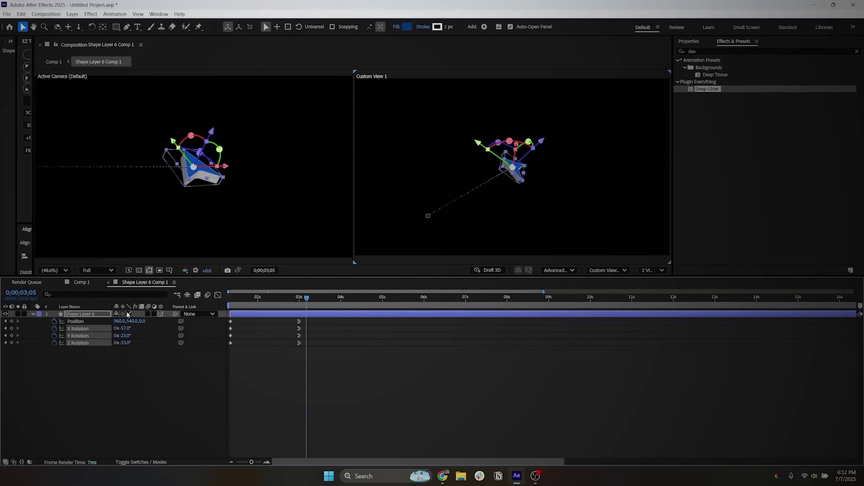
pyautogui.click(5, 321)
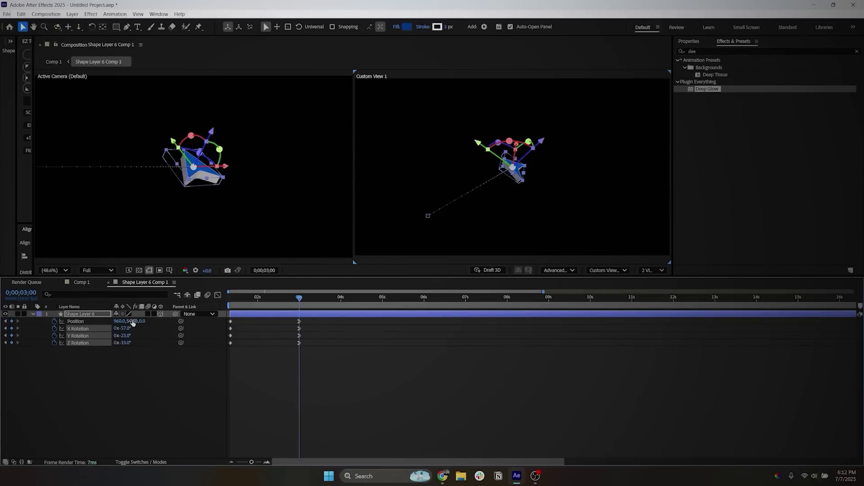
pyautogui.moveTo(133, 322); pyautogui.dragTo(192, 307)
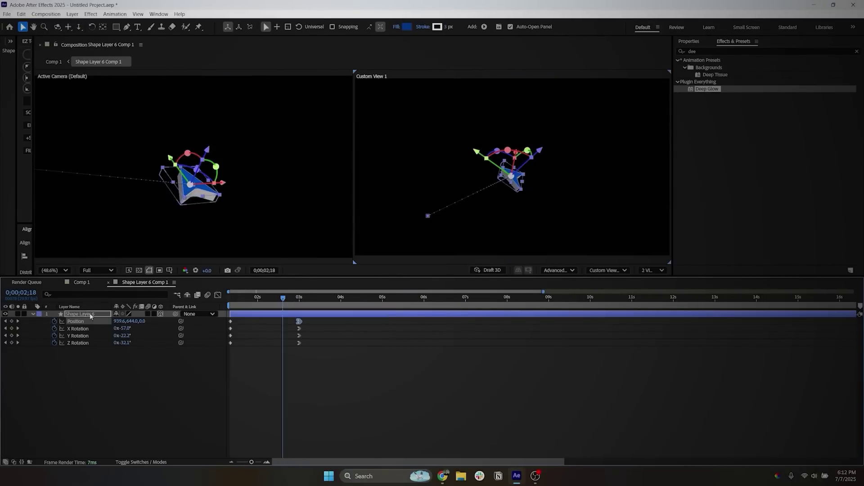
pyautogui.press('s')
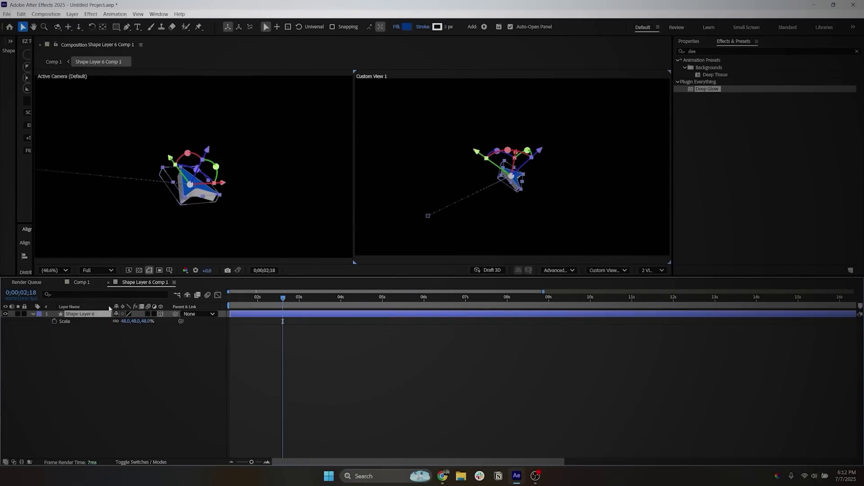
pyautogui.press('u')
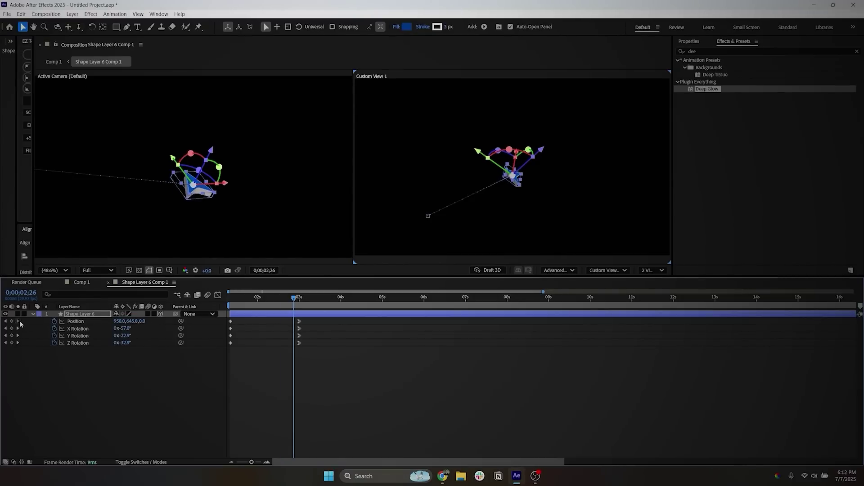
# At 0;00;03;00, set Shape Layer 6's position to 1056, 667 and its rotation to X -52° and Y -17°.
pyautogui.click(18, 321)
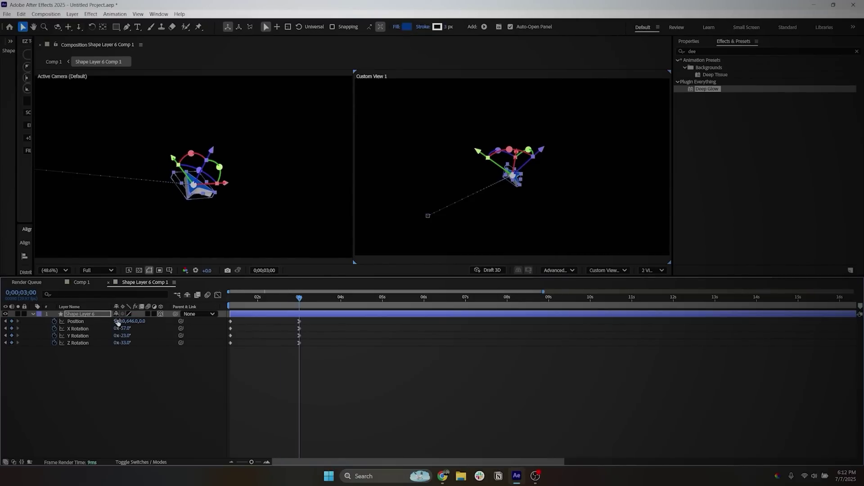
pyautogui.moveTo(117, 322)
pyautogui.mouseDown()
pyautogui.moveTo(130, 336)
pyautogui.moveTo(119, 328)
pyautogui.moveTo(129, 328)
pyautogui.mouseUp()
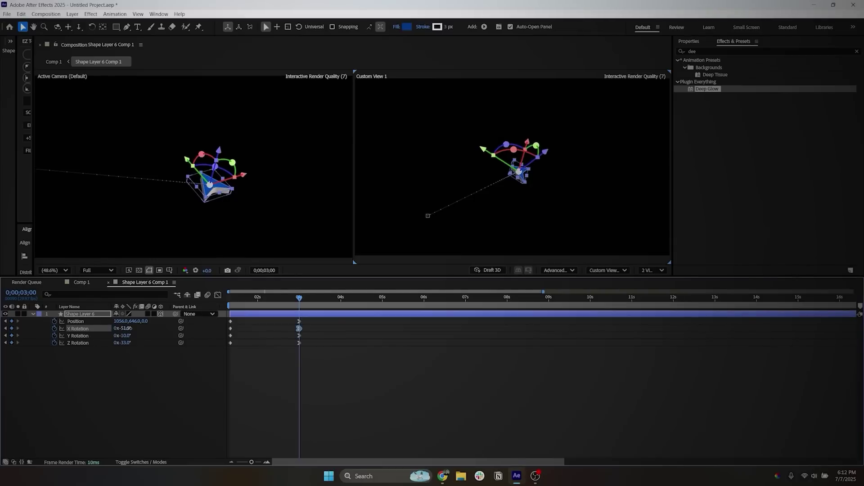
pyautogui.moveTo(292, 302); pyautogui.dragTo(299, 301)
pyautogui.click(299, 314)
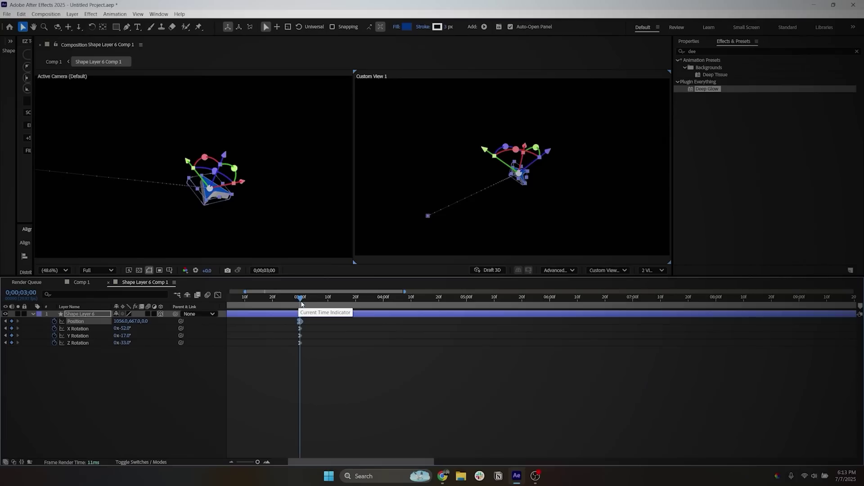
# Keyframe Shape Layer 6 nudging forward along its own Y axis at 0;00;03;15 and back at 0;00;03;29.
pyautogui.press('-')
pyautogui.moveTo(299, 298); pyautogui.dragTo(318, 298)
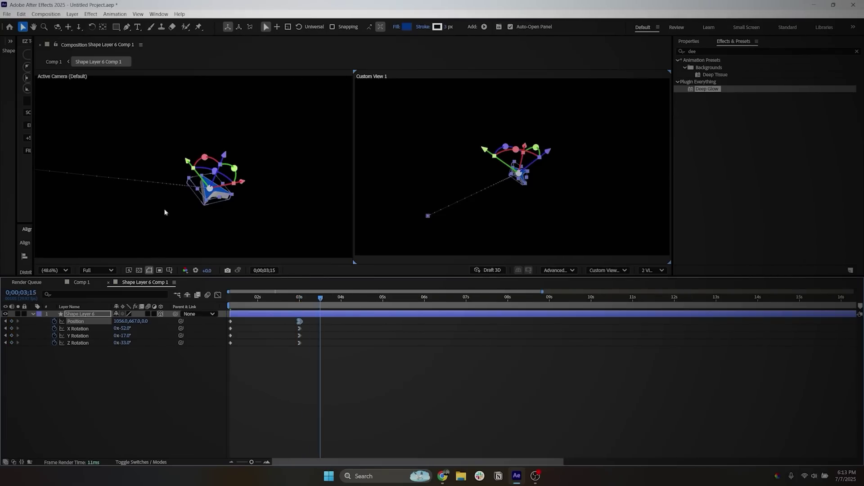
pyautogui.moveTo(186, 163); pyautogui.dragTo(175, 154)
pyautogui.moveTo(318, 296); pyautogui.dragTo(339, 300)
pyautogui.moveTo(178, 153); pyautogui.dragTo(188, 163)
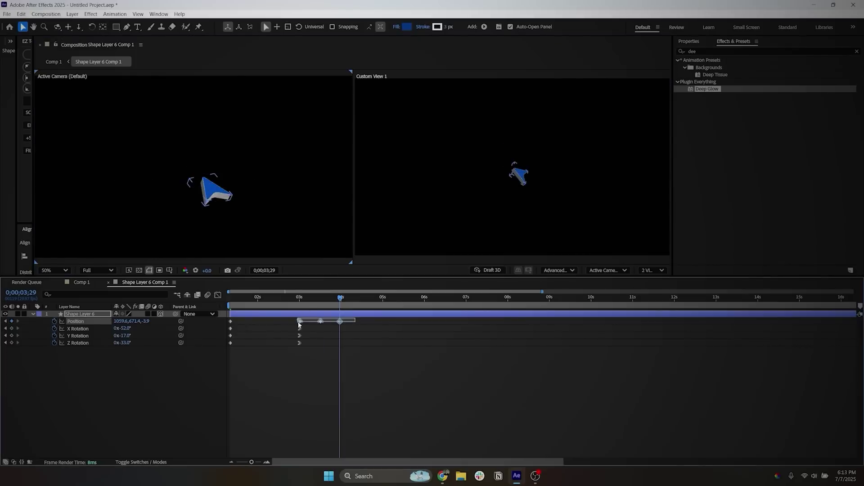
# Ease the nudge's position keyframes in the speed graph, with zero speed at both ends and a peak midway, and preview it.
pyautogui.hotkey('shift', 'F3')
pyautogui.scroll(2, 302, 429)
pyautogui.moveTo(308, 384); pyautogui.dragTo(319, 435)
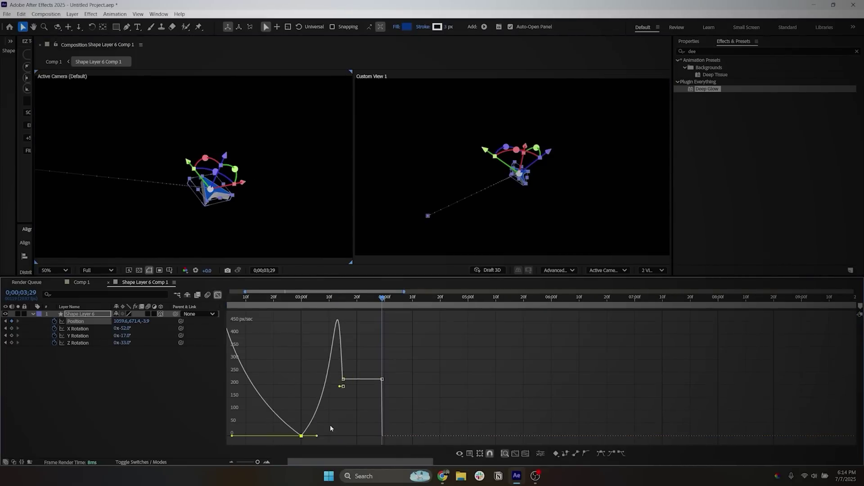
pyautogui.click(382, 379)
pyautogui.moveTo(376, 379); pyautogui.dragTo(367, 435)
pyautogui.moveTo(343, 393); pyautogui.dragTo(347, 309)
pyautogui.click(290, 302)
pyautogui.press('space')
# Move the nudge's last two position keyframes later, reduce its speed peak to about 475 px/sec, and preview it.
pyautogui.moveTo(381, 436); pyautogui.dragTo(402, 438)
pyautogui.moveTo(345, 320); pyautogui.dragTo(368, 323)
pyautogui.moveTo(321, 436); pyautogui.dragTo(320, 436)
pyautogui.moveTo(362, 321); pyautogui.dragTo(378, 367)
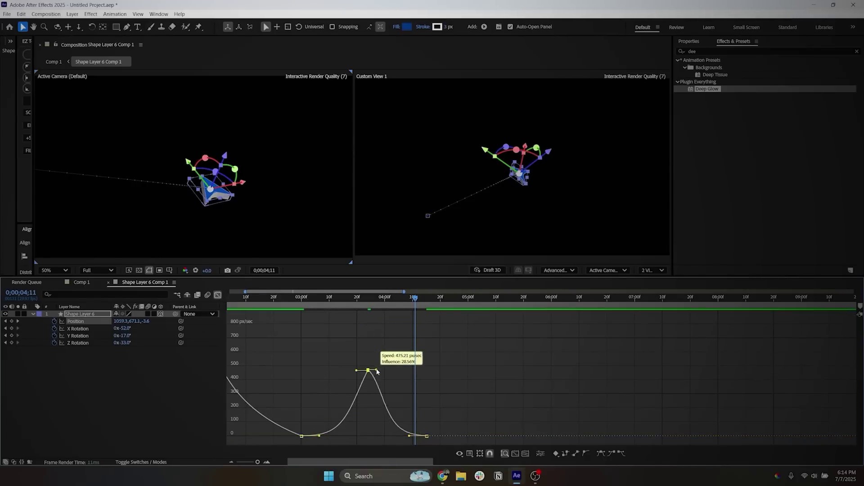
pyautogui.click(296, 310)
pyautogui.press('space')
pyautogui.press('space')
# Lengthen the easing handles on the nudge's first and last position keyframes slightly and replay the motion.
pyautogui.moveTo(320, 436); pyautogui.dragTo(322, 438)
pyautogui.click(426, 436)
pyautogui.moveTo(410, 436); pyautogui.dragTo(407, 437)
pyautogui.click(302, 303)
pyautogui.press('space')
pyautogui.press('space')
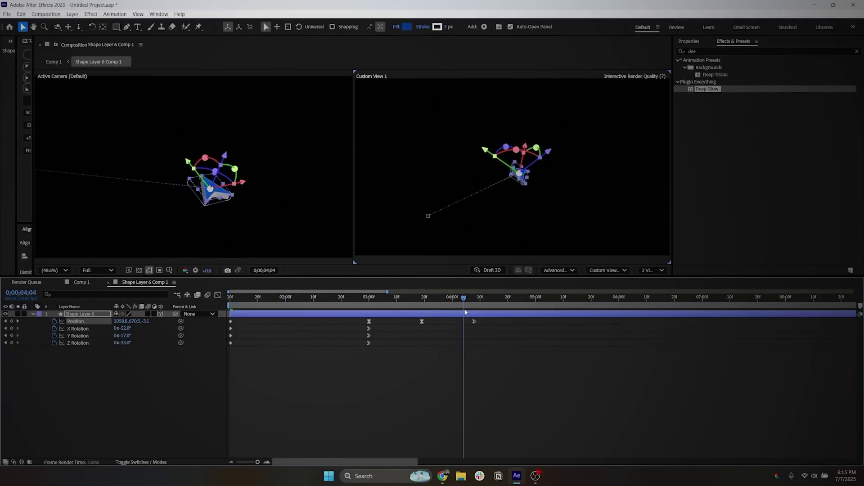
# Add X, Y and Z rotation keyframes to Shape Layer 6 at 0;00;04;08, holding the current angles.
pyautogui.moveTo(465, 312); pyautogui.dragTo(473, 312)
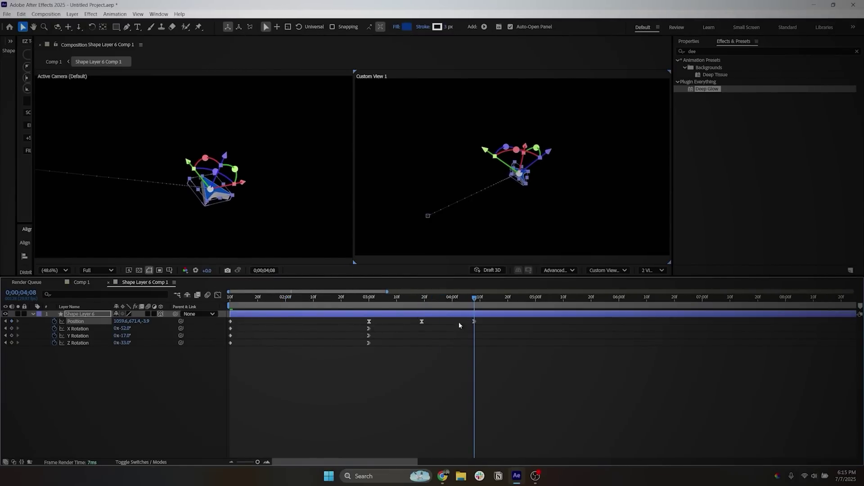
pyautogui.click(11, 328)
pyautogui.click(12, 335)
pyautogui.click(12, 343)
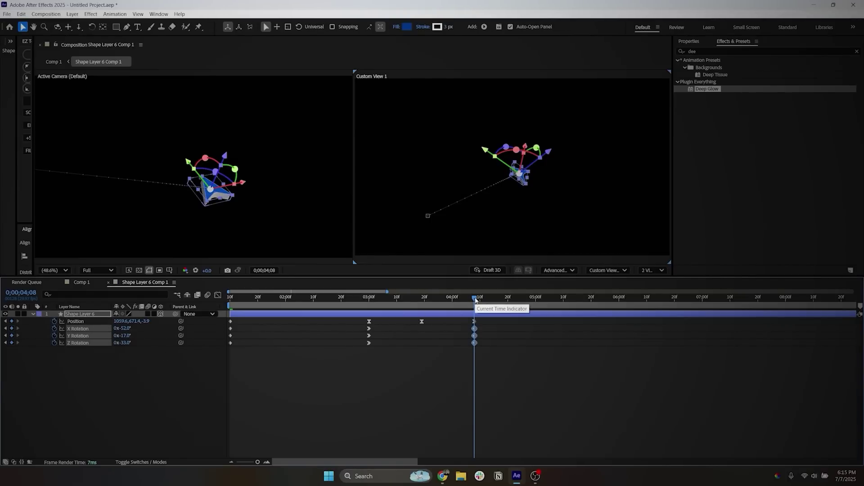
# Animate Shape Layer 6 exiting upward at 0;00;05;13 to Y position -118.6, with X rotation 10° and Y rotation -224°, and preview it.
pyautogui.moveTo(476, 300); pyautogui.dragTo(481, 300)
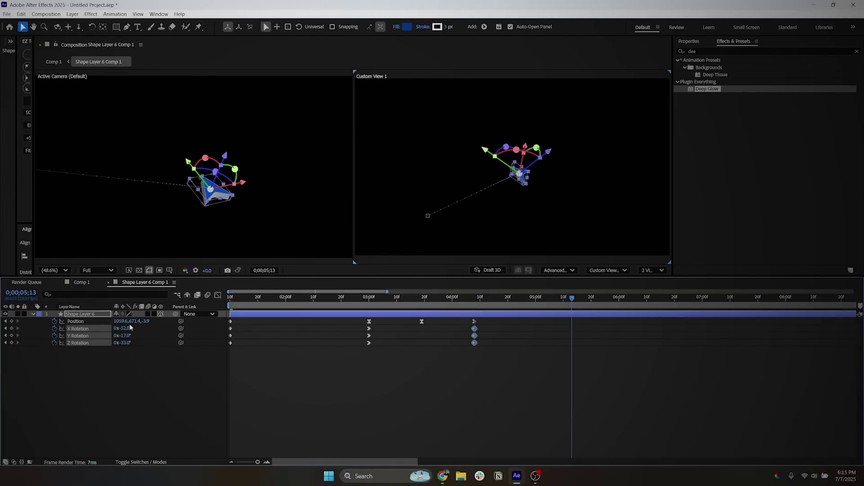
pyautogui.moveTo(129, 327); pyautogui.dragTo(61, 348)
pyautogui.hotkey('ctrl', 'z')
pyautogui.moveTo(124, 331); pyautogui.dragTo(149, 327)
pyautogui.press('space')
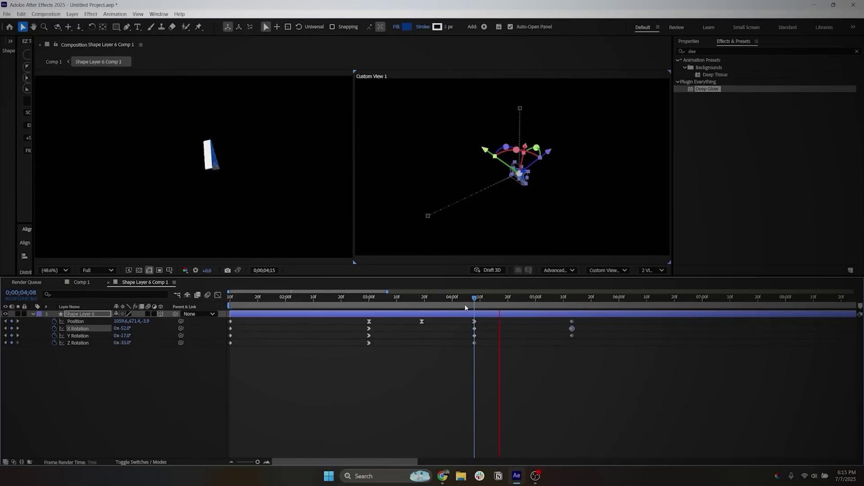
# Ease Shape Layer 6's exit position keyframes, extending the first one's outgoing influence to 100% and lowering the last one's end speed.
pyautogui.click(572, 321)
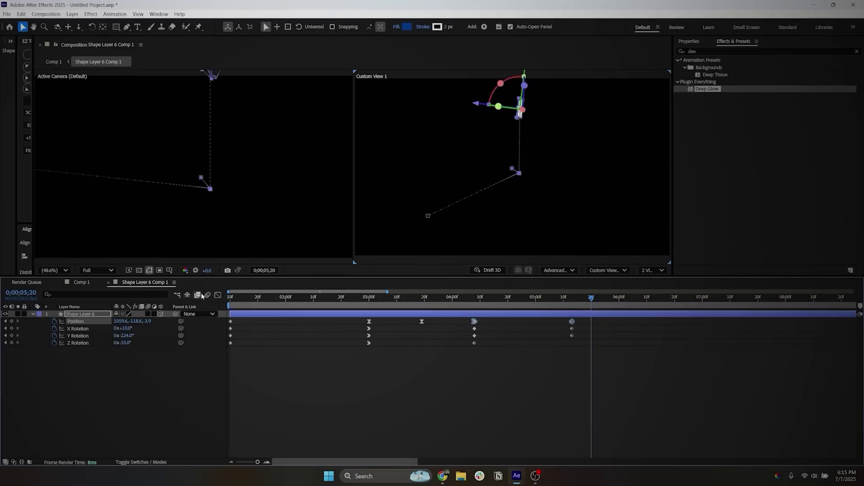
pyautogui.hotkey('shift', 'F3')
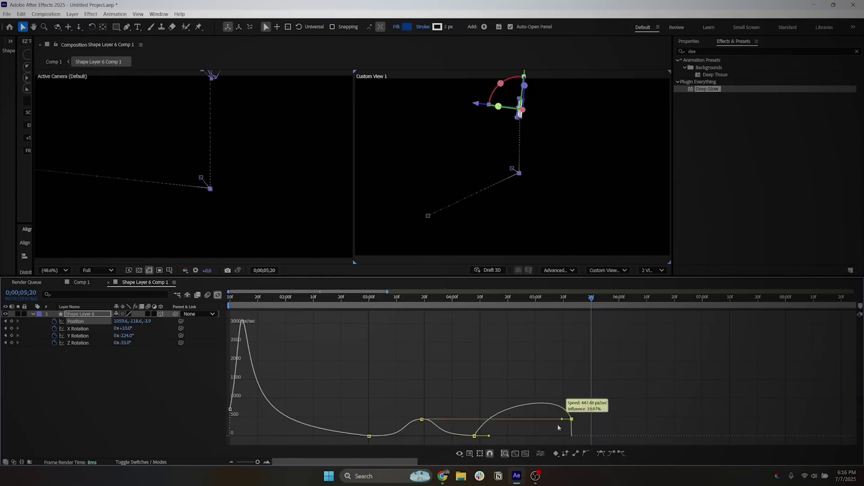
pyautogui.press('F9')
pyautogui.moveTo(490, 433); pyautogui.dragTo(533, 444)
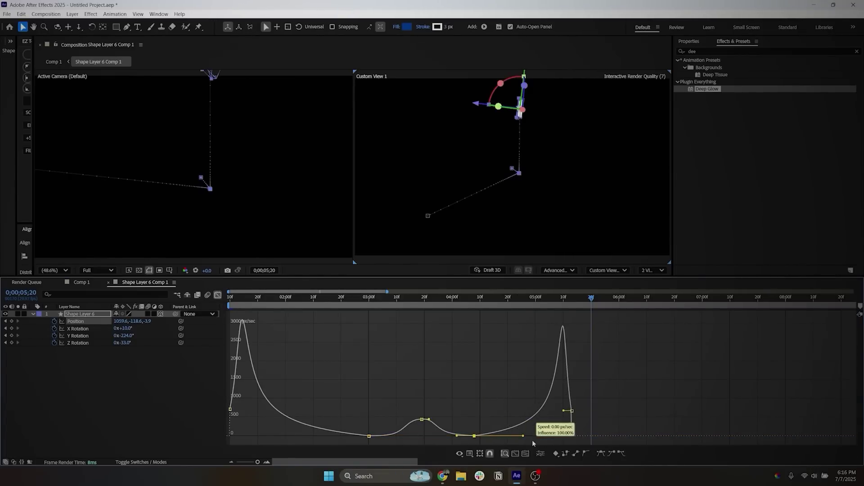
pyautogui.moveTo(565, 413); pyautogui.dragTo(567, 420)
# Ease the exit's X, Y and Z rotation keyframes and lengthen both speed handles so the spin peaks mid-move.
pyautogui.hotkey('shift', 'F3')
pyautogui.moveTo(588, 328); pyautogui.dragTo(488, 350)
pyautogui.hotkey('shift', 'F3')
pyautogui.moveTo(483, 320); pyautogui.dragTo(497, 347)
pyautogui.moveTo(564, 333); pyautogui.dragTo(541, 359)
pyautogui.moveTo(483, 436); pyautogui.dragTo(502, 367)
pyautogui.moveTo(563, 434); pyautogui.dragTo(531, 338)
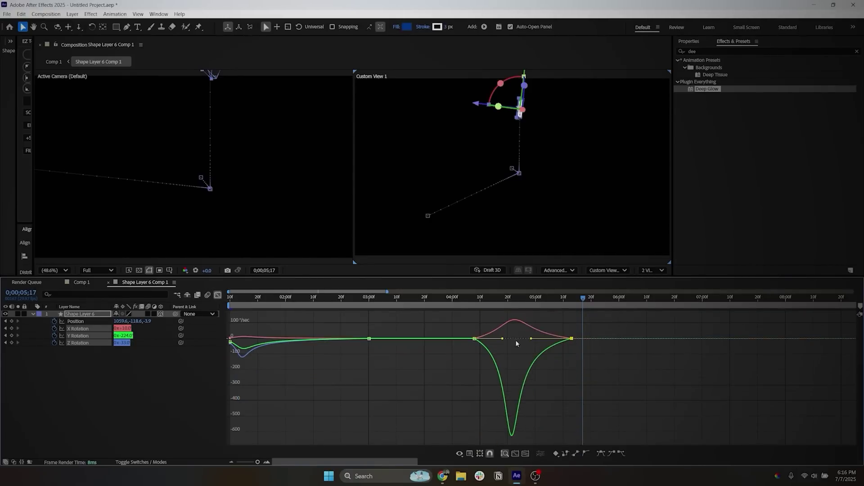
# Scrub through the exit and lengthen the incoming ease on its last rotation keyframes.
pyautogui.click(457, 299)
pyautogui.moveTo(457, 299); pyautogui.dragTo(602, 298)
pyautogui.moveTo(531, 338)
pyautogui.mouseDown()
pyautogui.moveTo(553, 338)
pyautogui.moveTo(516, 339)
pyautogui.mouseUp()
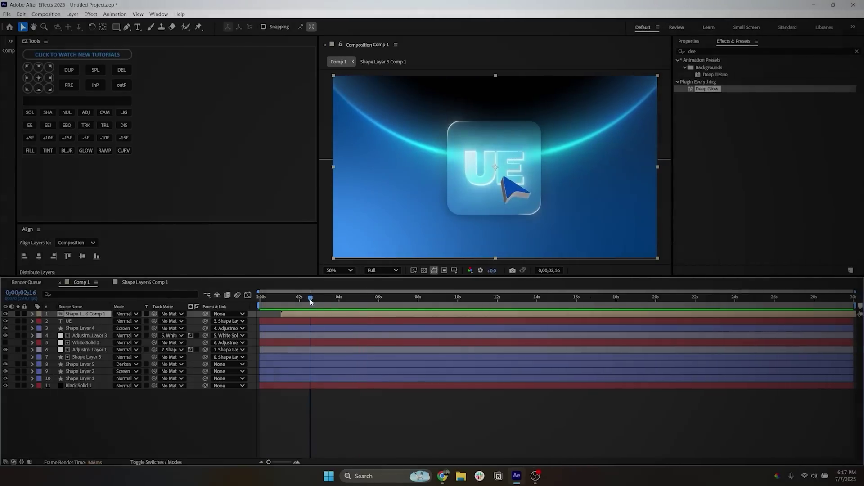
# Preview Comp 1 and apply the Deep Glow effect to the arrow precomp, Shape Layer 6 Comp 1.
pyautogui.press('space')
pyautogui.moveTo(705, 91); pyautogui.dragTo(335, 316)
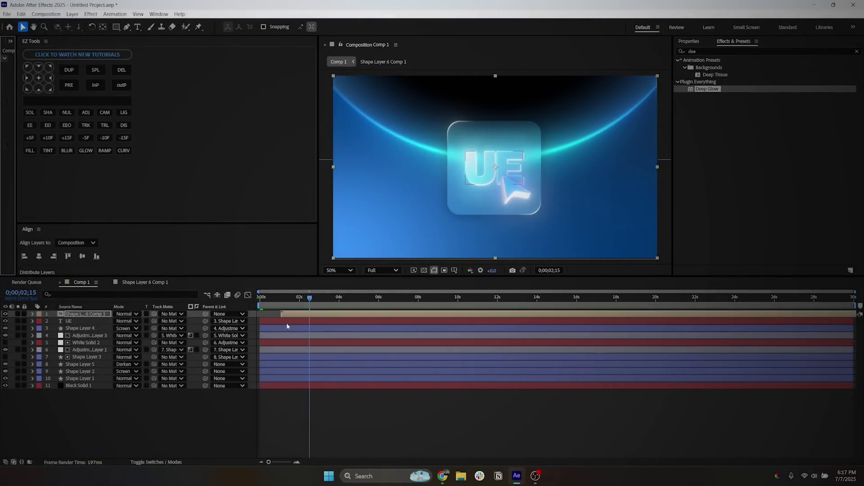
pyautogui.click(285, 300)
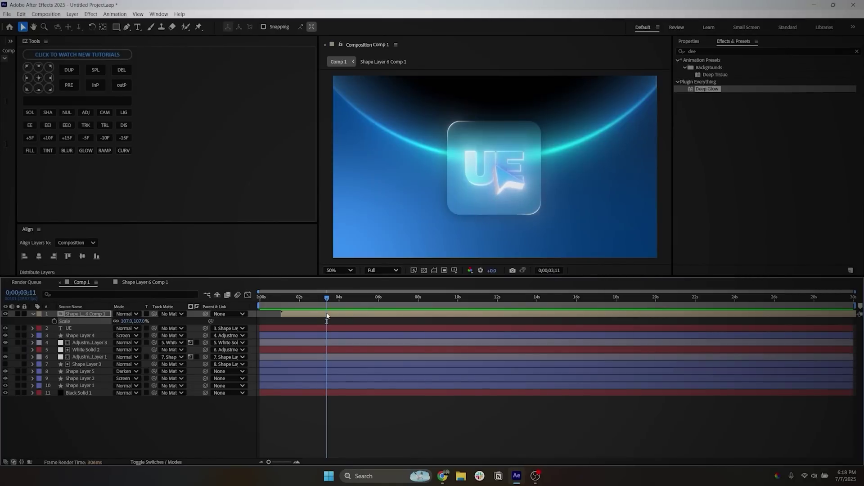
# Keyframe Shape Layer 5's scale to 110% at 0;00;02;03 and preview the logo tile growing.
pyautogui.click(80, 372)
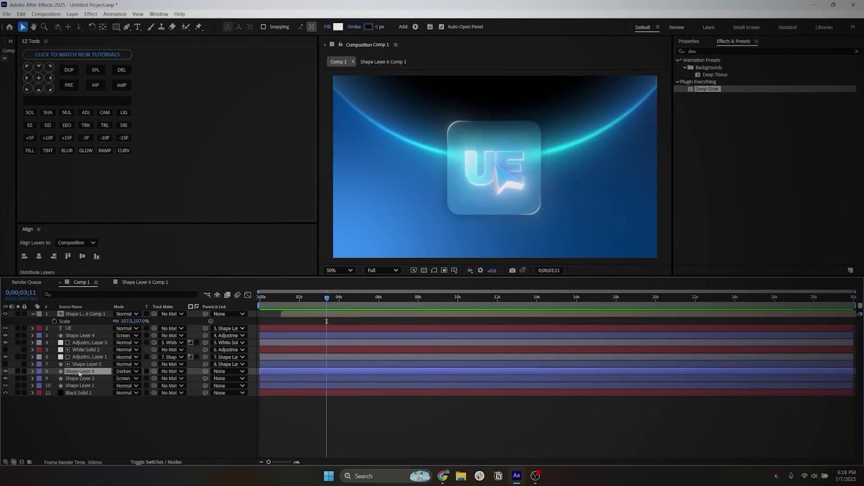
pyautogui.press('u')
pyautogui.moveTo(327, 298); pyautogui.dragTo(300, 299)
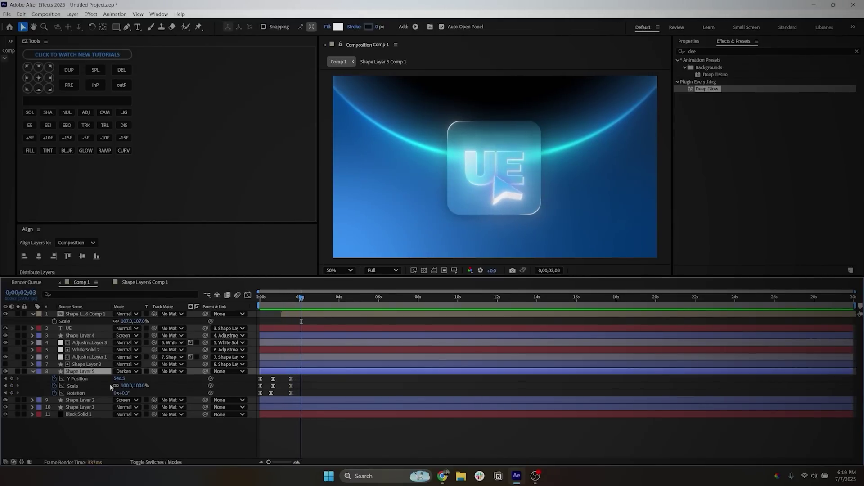
pyautogui.write('110')
pyautogui.press('Return')
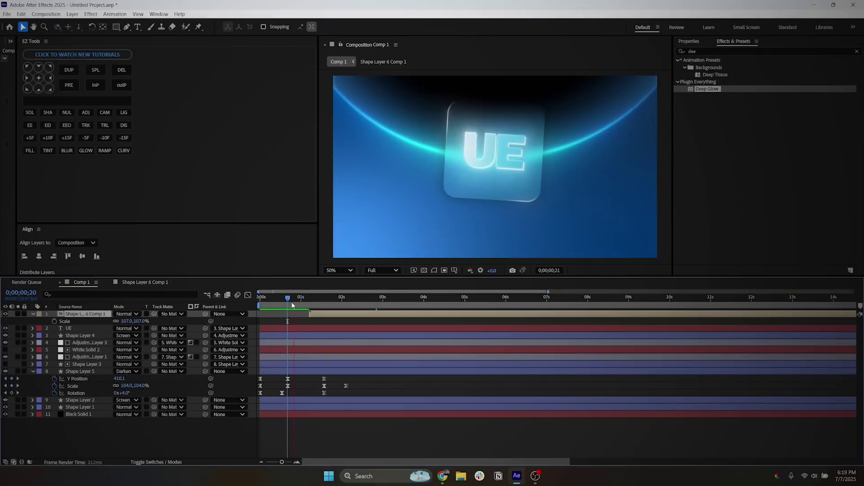
pyautogui.press('space')
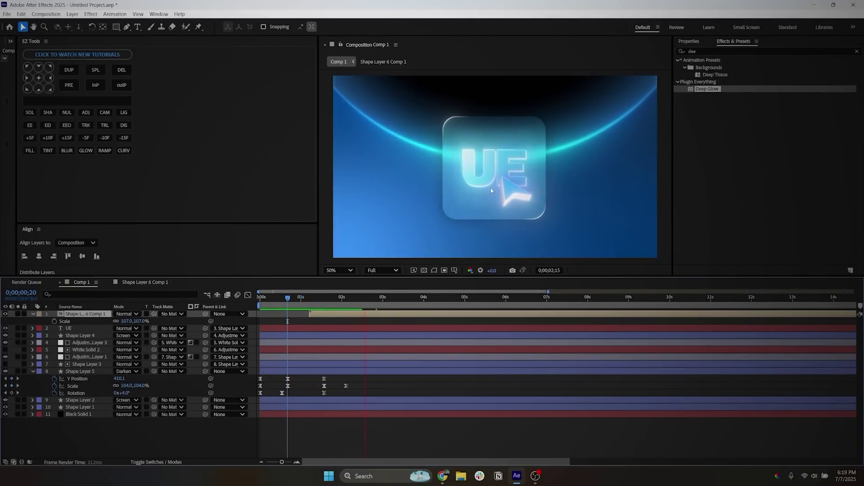
# Keyframe Shape Layer 5's scale at 110% just past 3 seconds, 95% at 0;00;03;15 and 100% at 0;00;03;26.
pyautogui.click(400, 307)
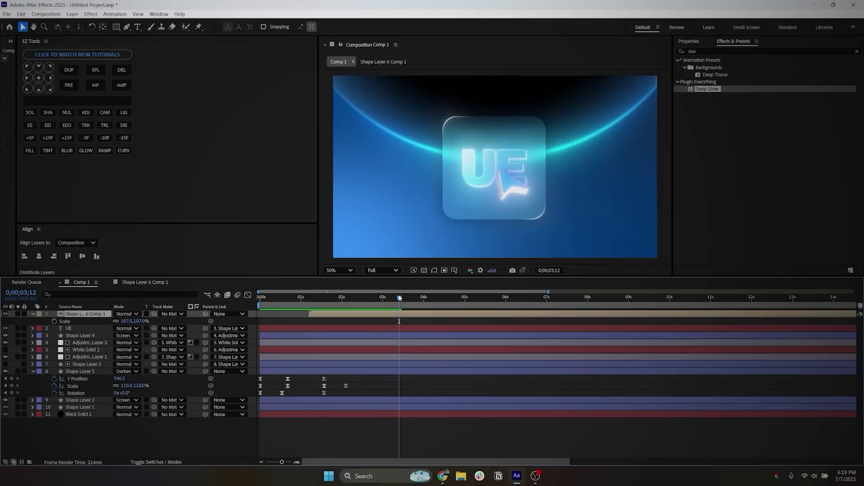
pyautogui.moveTo(400, 298); pyautogui.dragTo(390, 297)
pyautogui.click(360, 371)
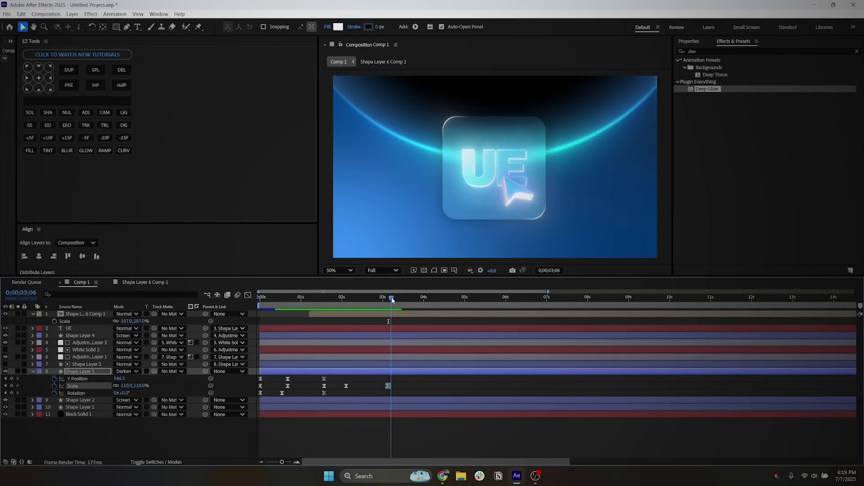
pyautogui.moveTo(392, 300); pyautogui.dragTo(404, 302)
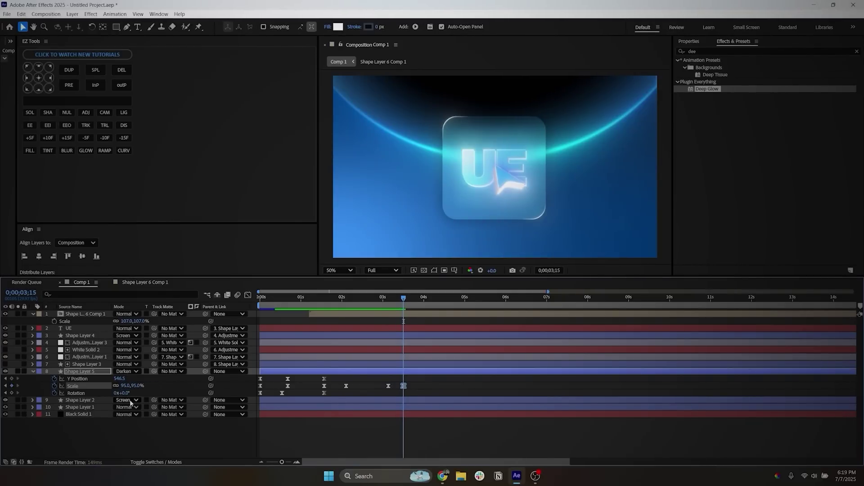
pyautogui.moveTo(404, 300); pyautogui.dragTo(417, 305)
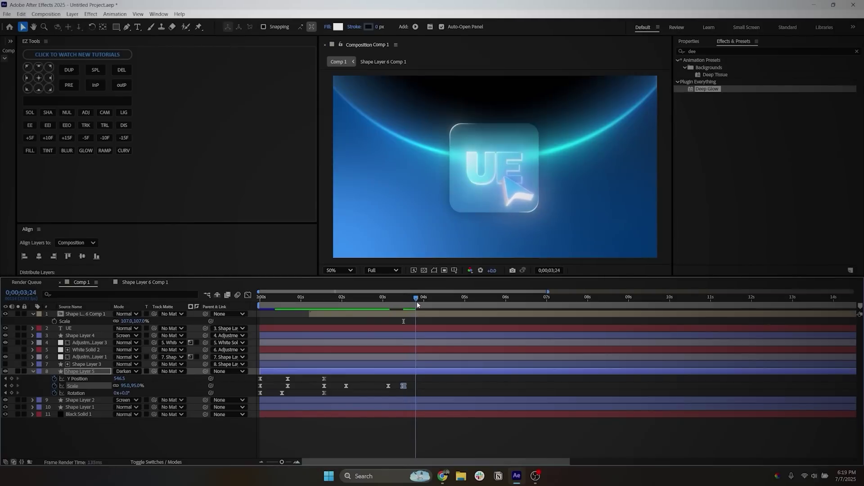
pyautogui.press('Return')
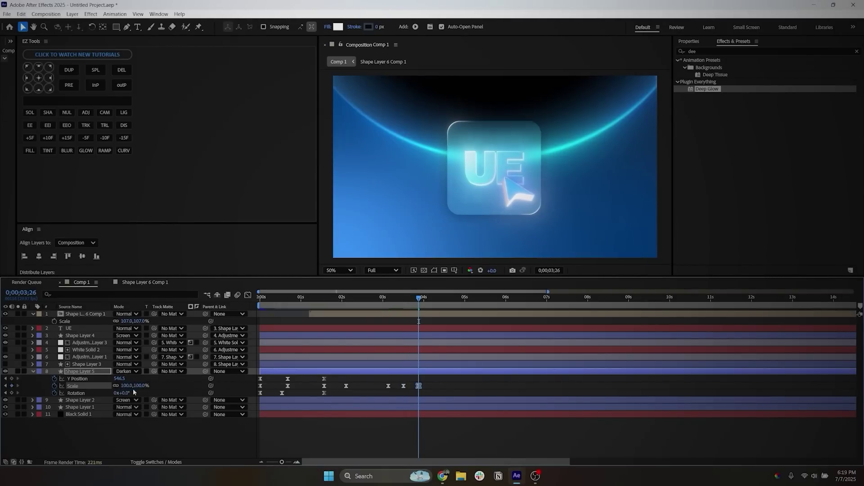
# Lengthen the outgoing ease of Shape Layer 5's second 110% scale keyframe and the incoming ease of its last keyframe, previewing the bounce.
pyautogui.click(247, 295)
pyautogui.click(389, 318)
pyautogui.press('j')
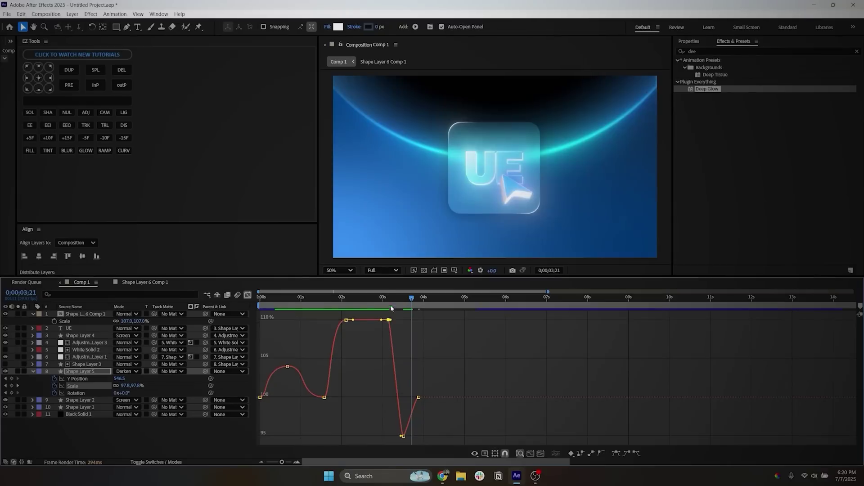
pyautogui.press('=')
pyautogui.moveTo(423, 328); pyautogui.dragTo(426, 321)
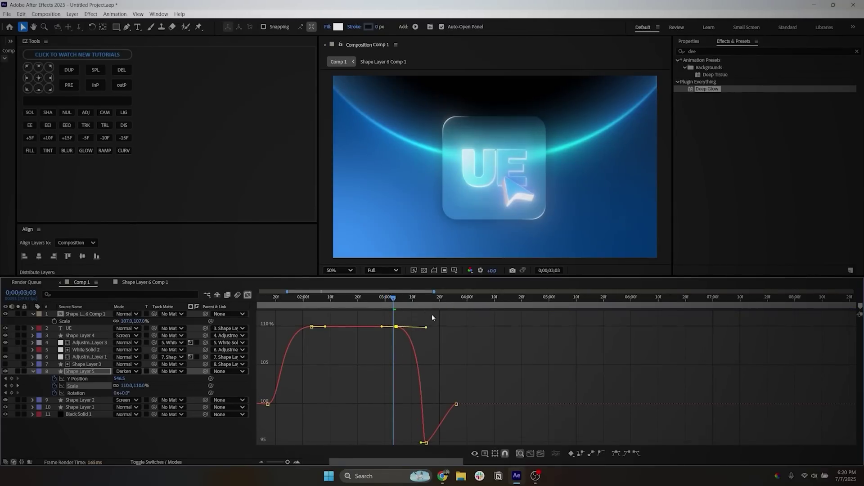
pyautogui.press('space')
pyautogui.moveTo(456, 397)
pyautogui.mouseDown()
pyautogui.moveTo(472, 397)
pyautogui.moveTo(446, 398)
pyautogui.mouseUp()
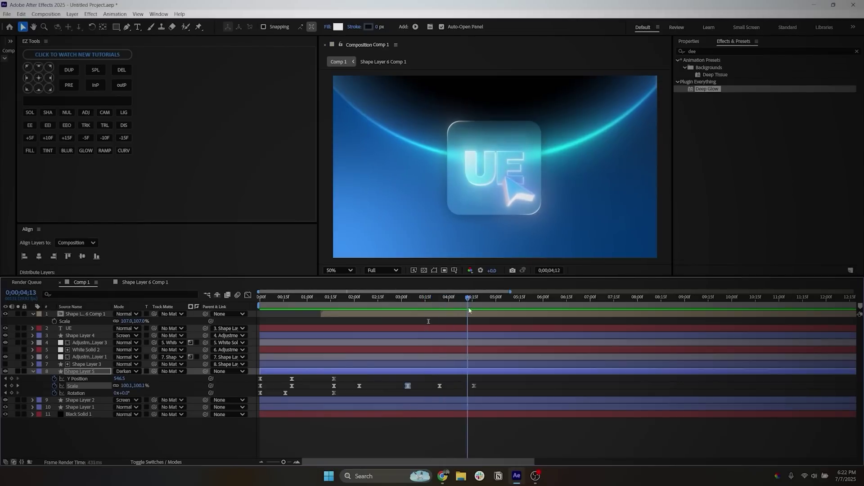
# Trim Shape Layer 6 Comp 1 to end at 0;00;05;14 and add an empty shape layer starting at 0;00;03;03.
pyautogui.moveTo(507, 306); pyautogui.dragTo(519, 305)
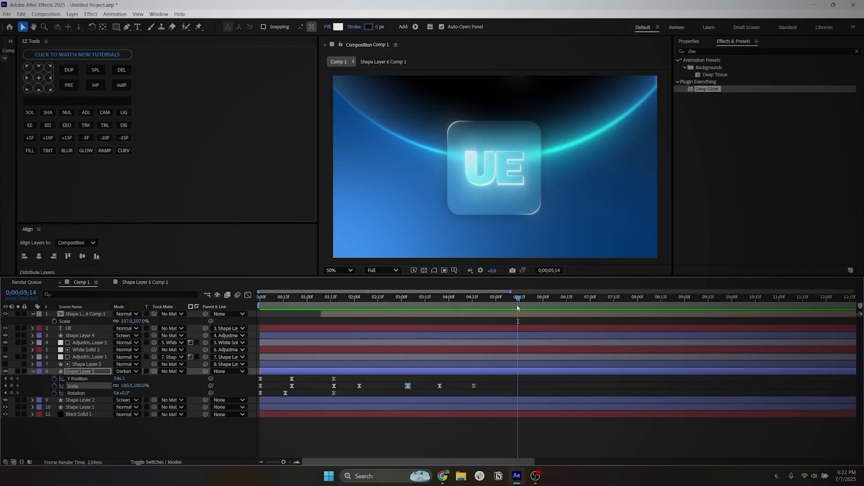
pyautogui.click(407, 300)
pyautogui.rightClick(160, 437)
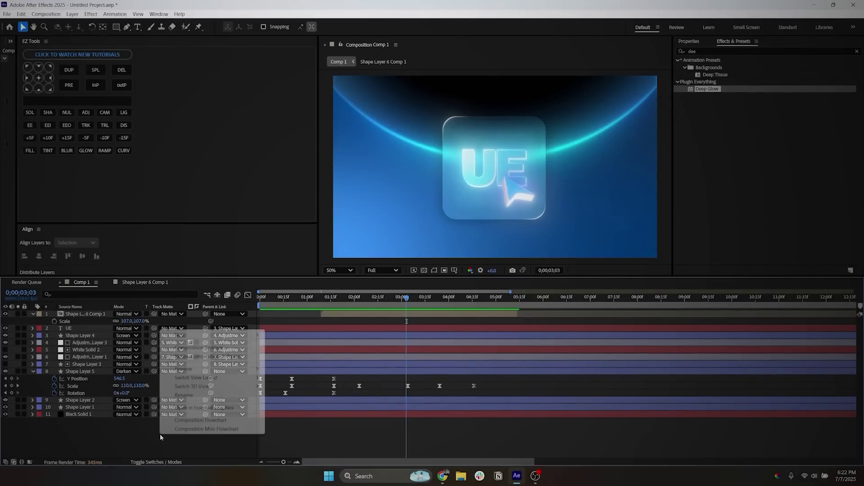
pyautogui.moveTo(180, 280)
pyautogui.click(290, 377)
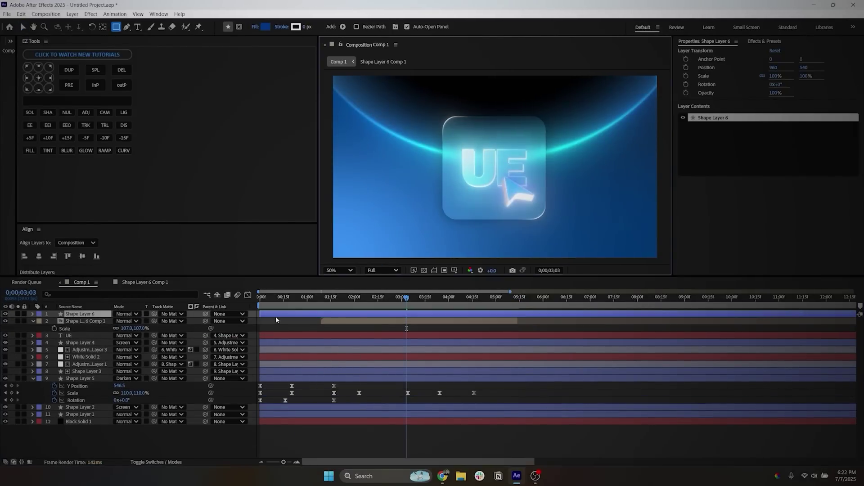
# Draw a circle about 614 px wide over the glass logo tile on the new shape layer with the Ellipse tool.
pyautogui.click(116, 27)
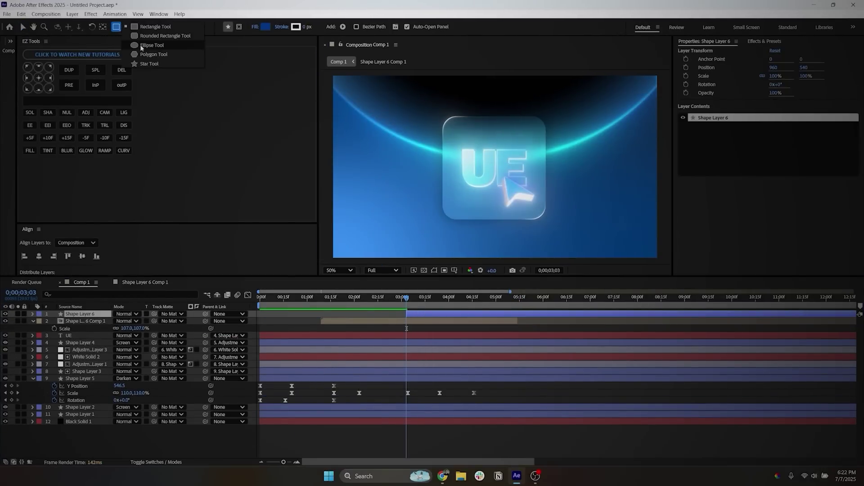
pyautogui.click(141, 46)
pyautogui.moveTo(441, 117); pyautogui.dragTo(544, 219)
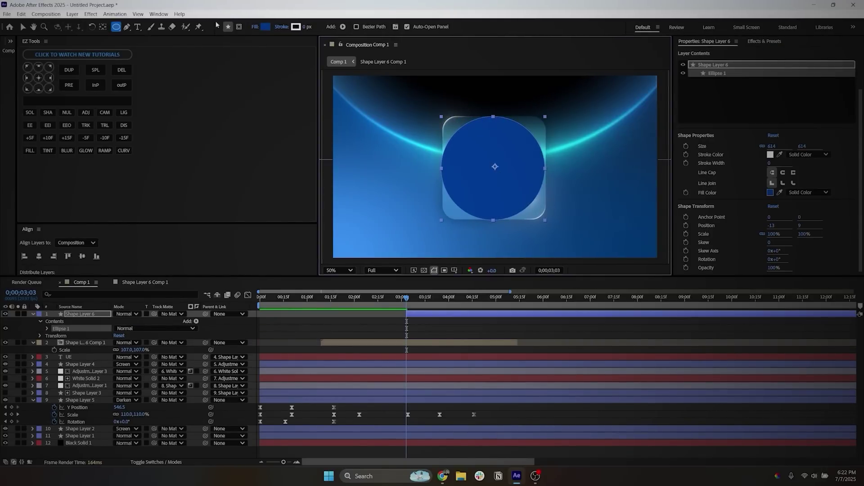
# Remove the circle's fill and give it a solid white stroke 13 px wide.
pyautogui.click(255, 27)
pyautogui.click(387, 214)
pyautogui.click(441, 256)
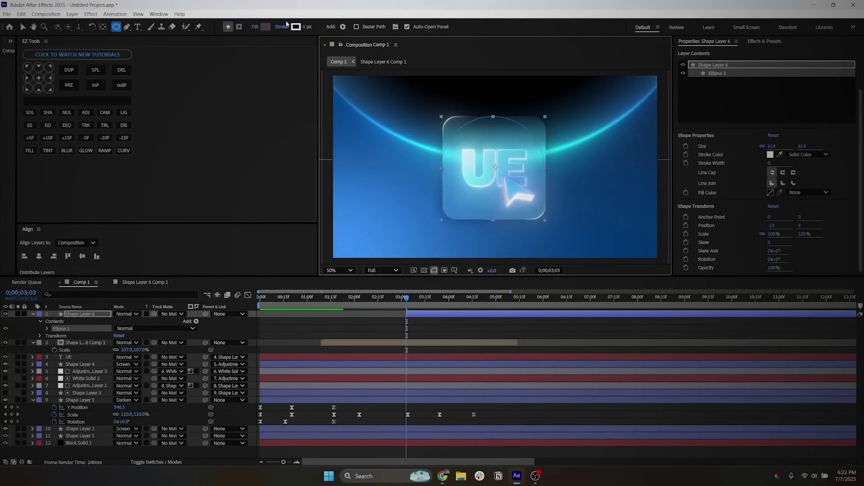
pyautogui.click(286, 27)
pyautogui.click(442, 260)
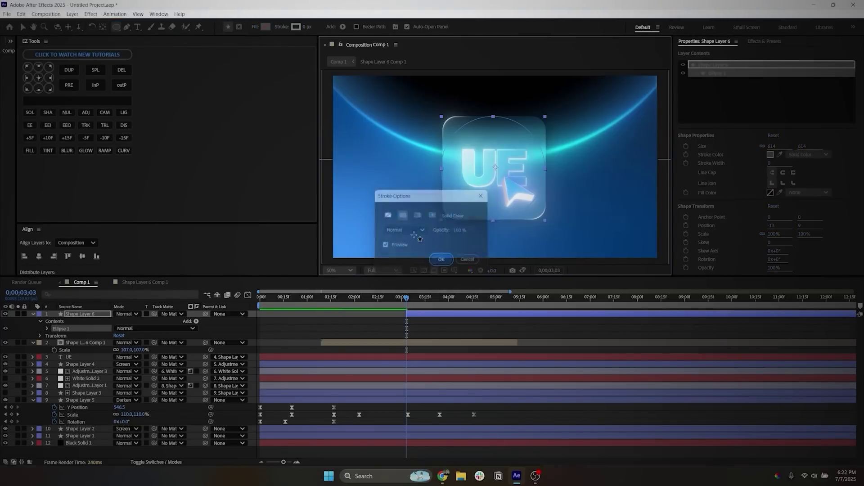
pyautogui.moveTo(304, 26); pyautogui.dragTo(316, 33)
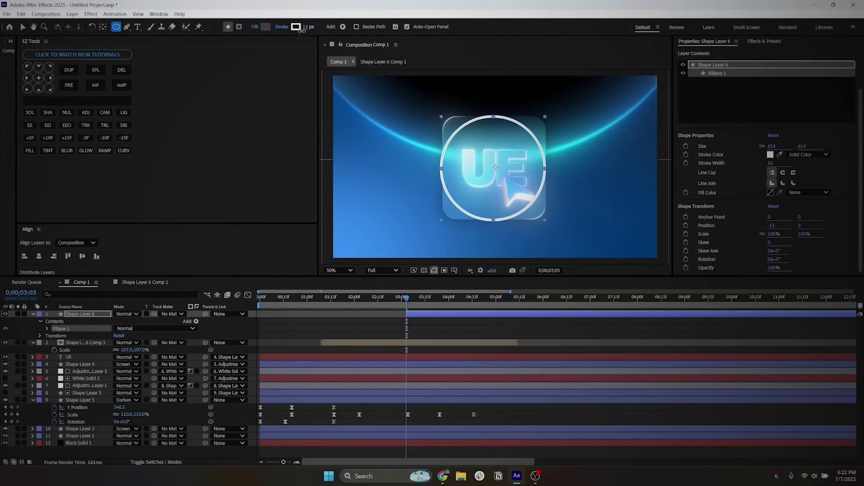
# Animate the ring layer's scale from 0% at 0;00;03;03 to 150% at 0;00;04;16.
pyautogui.press('s')
pyautogui.click(54, 321)
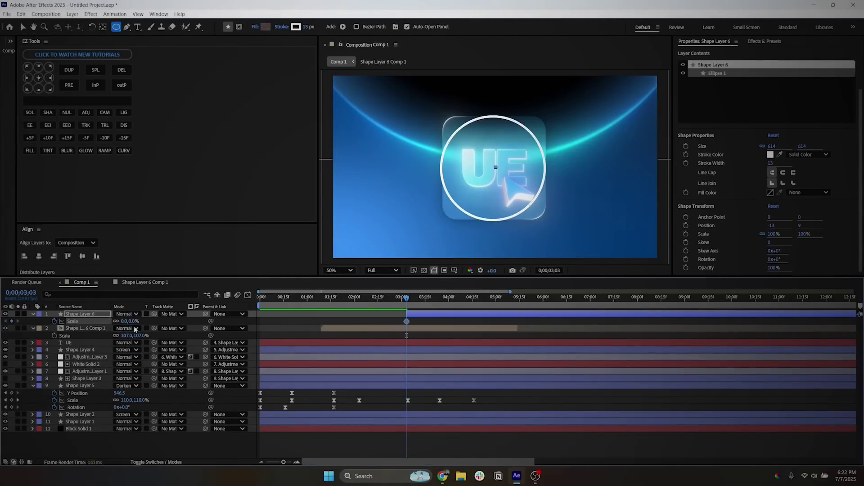
pyautogui.moveTo(407, 298); pyautogui.dragTo(475, 304)
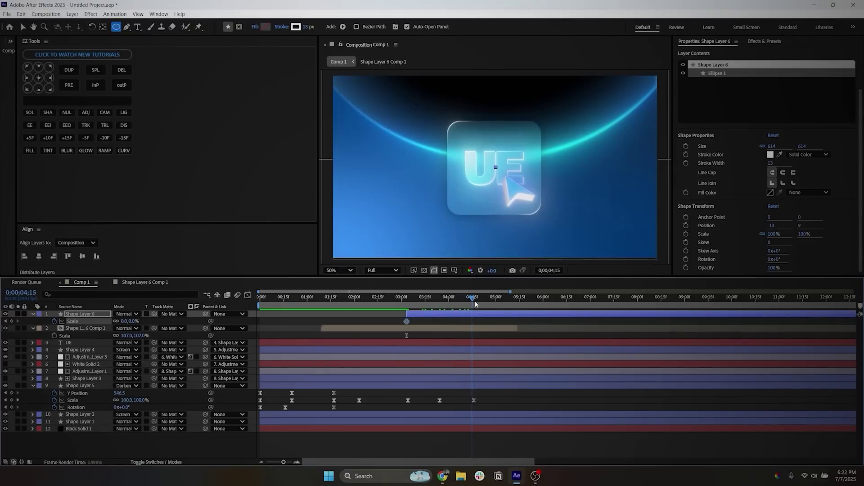
pyautogui.moveTo(147, 323); pyautogui.dragTo(188, 321)
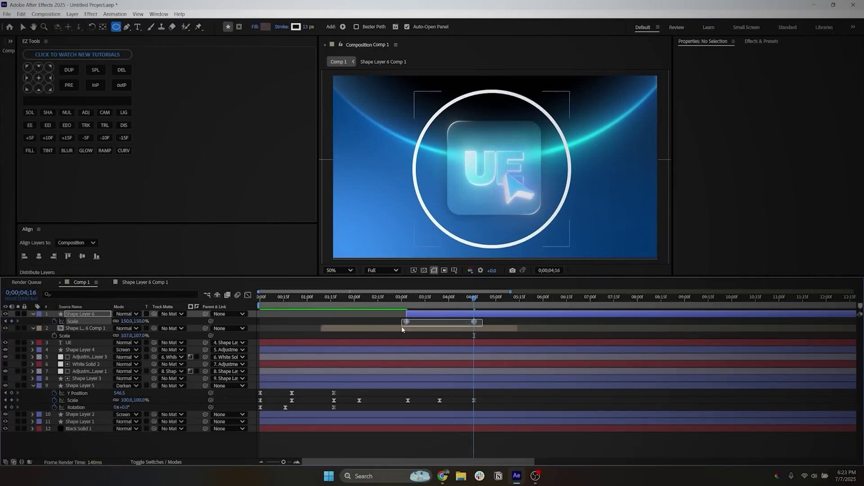
# Ease the ring's scale to an early speed peak with a long slowdown, and slide the layer to start near 0;00;03;17.
pyautogui.hotkey('shift', 'F3')
pyautogui.moveTo(474, 320); pyautogui.dragTo(428, 431)
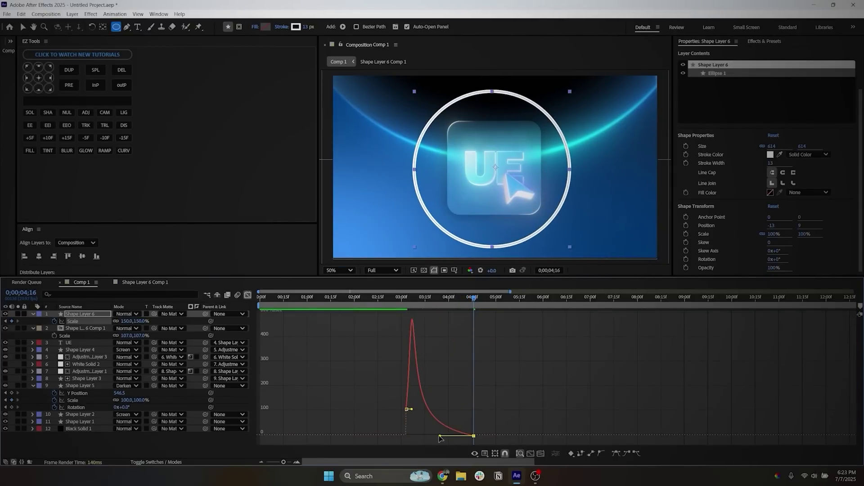
pyautogui.hotkey('shift', 'F3')
pyautogui.moveTo(441, 307); pyautogui.dragTo(433, 307)
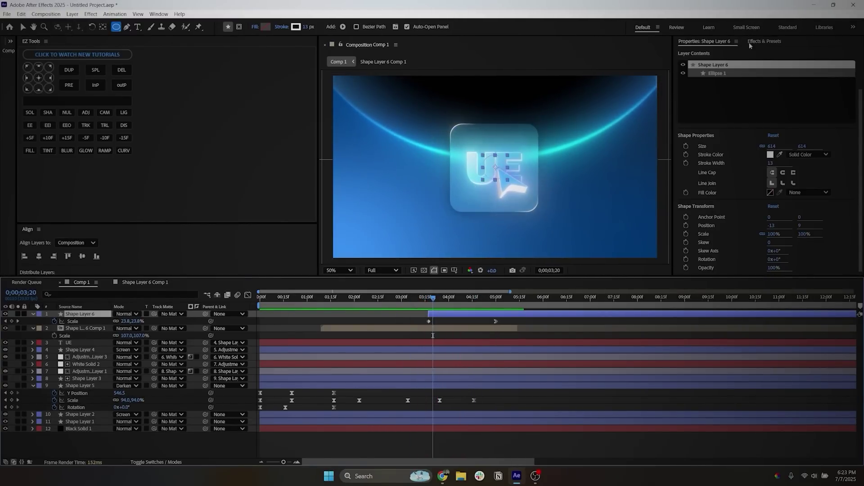
# Apply the Deep Glow effect to the ring layer and preview its expansion.
pyautogui.click(764, 41)
pyautogui.moveTo(695, 86); pyautogui.dragTo(560, 183)
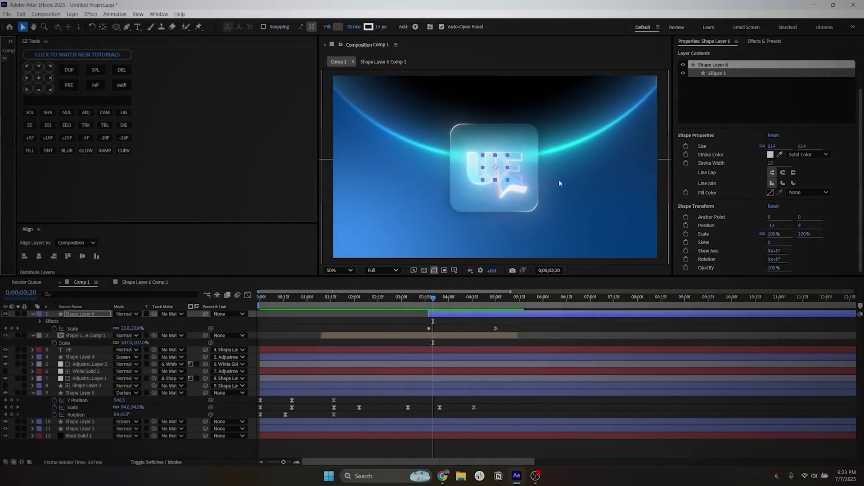
pyautogui.press('space')
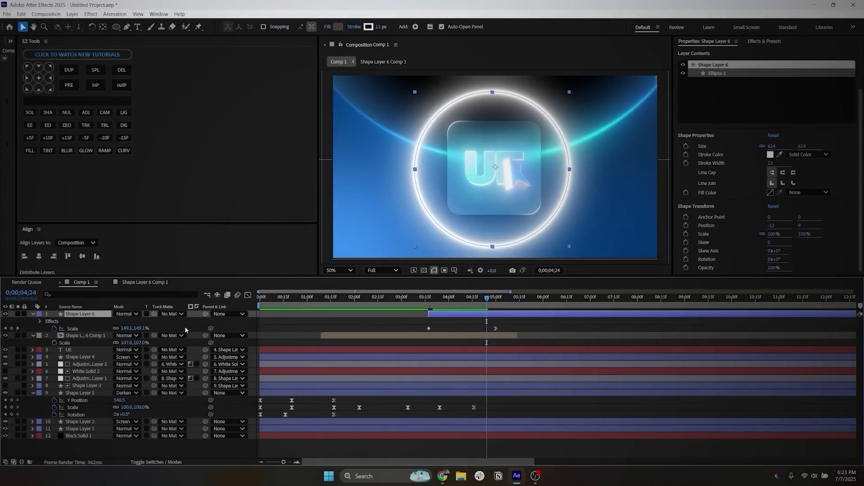
# Use Shape Layer 3 as the ring layer's track matte and move the ring between Shape Layer 4 and Adjustment Layer 3.
pyautogui.moveTo(154, 315); pyautogui.dragTo(90, 386)
pyautogui.moveTo(479, 299); pyautogui.dragTo(438, 301)
pyautogui.press('F2')
pyautogui.moveTo(91, 316); pyautogui.dragTo(83, 362)
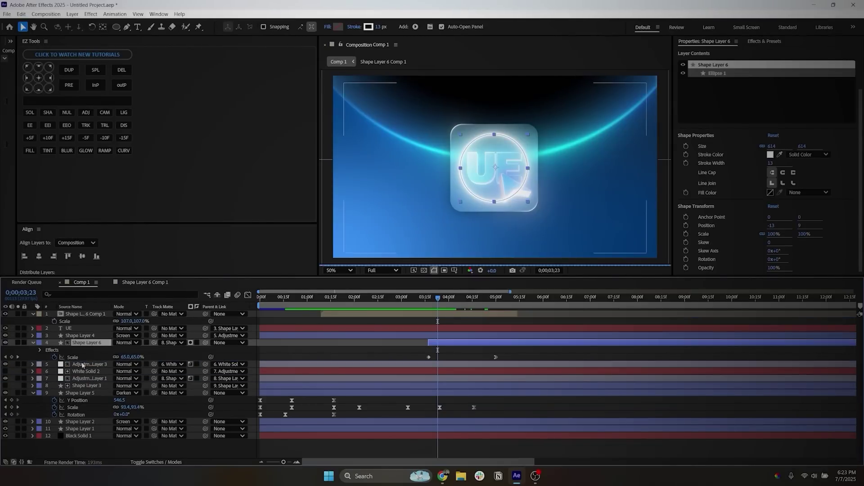
# Apply the CC Radial Fast Blur effect to the ring layer, Shape Layer 6.
pyautogui.click(437, 299)
pyautogui.hotkey('ctrl', '5')
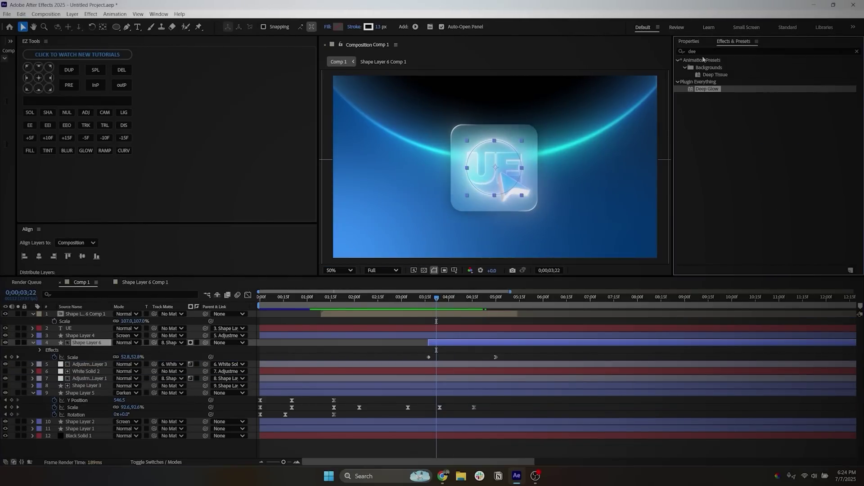
pyautogui.write('cc ra')
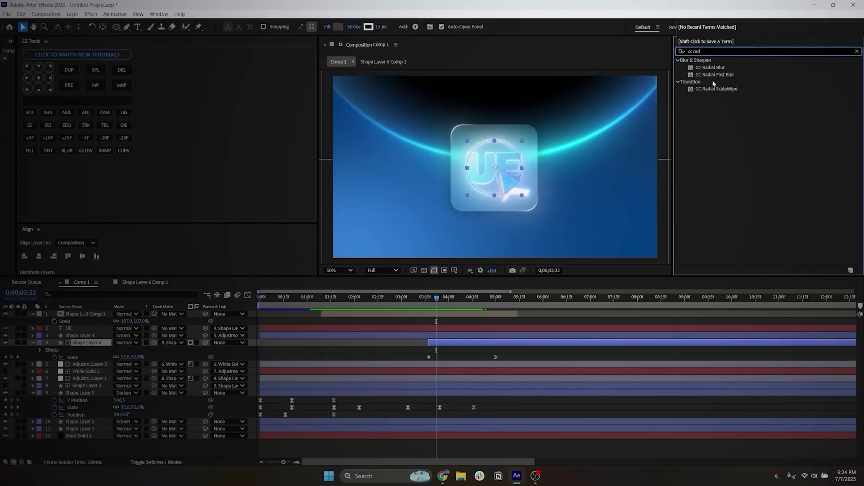
pyautogui.write('d')
pyautogui.doubleClick(715, 75)
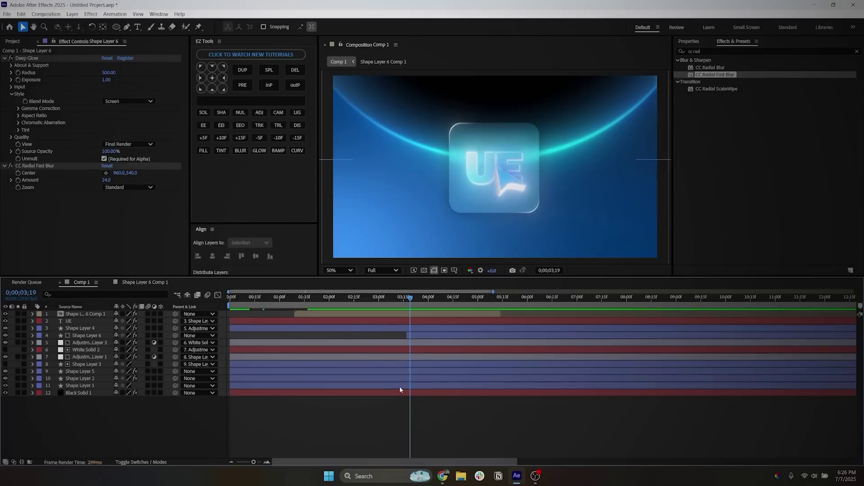
# Parent Shape Layer 2, the glowing circle edge, to Shape Layer 1.
pyautogui.click(399, 386)
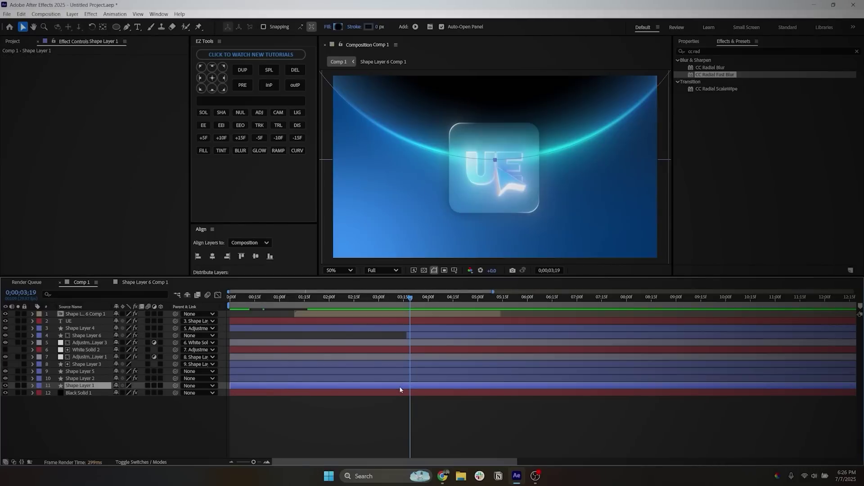
pyautogui.click(78, 379)
pyautogui.click(5, 378)
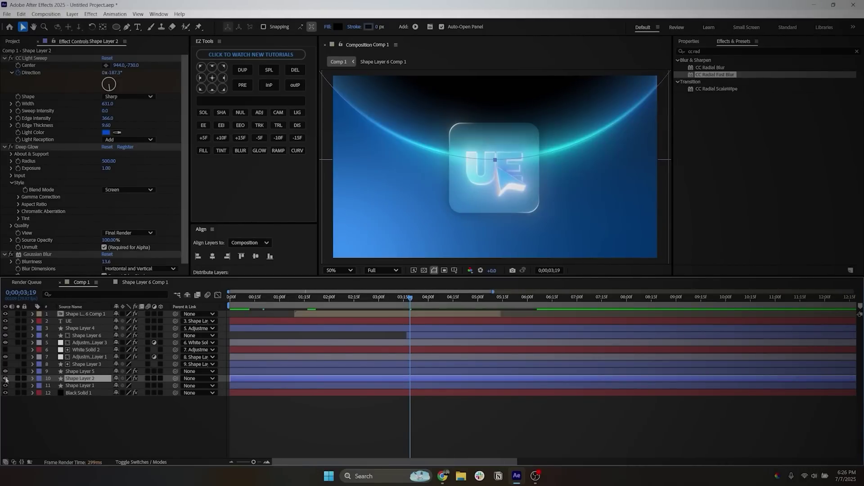
pyautogui.moveTo(175, 379); pyautogui.dragTo(93, 390)
# Keyframe Shape Layer 1's position at 0;00;03;19, set its Y value to -1834 at 0;00;05;07, and end the layer there.
pyautogui.press('p')
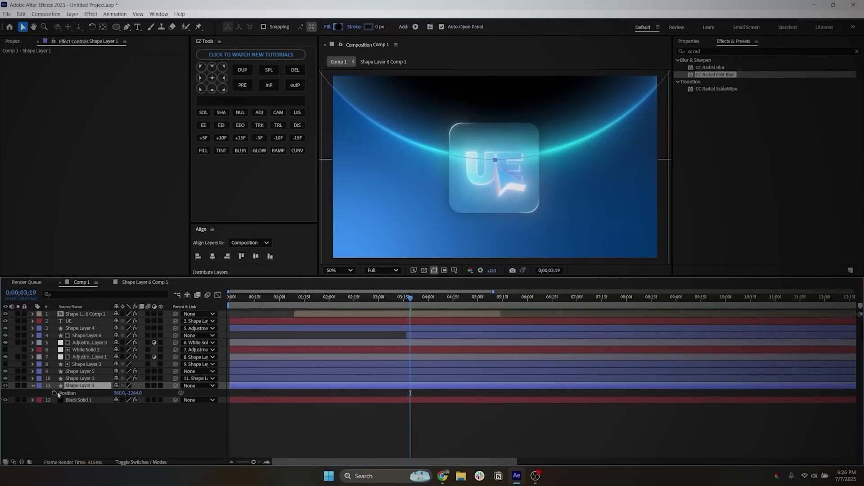
pyautogui.moveTo(421, 300); pyautogui.dragTo(489, 301)
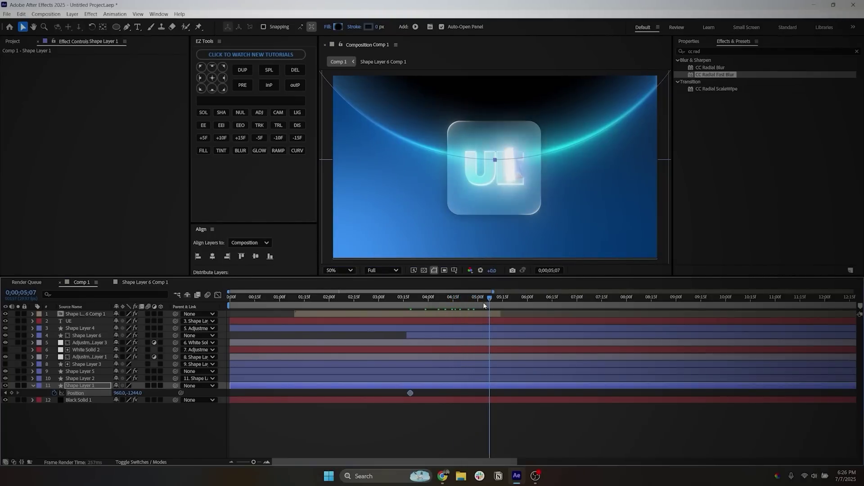
pyautogui.moveTo(135, 392); pyautogui.dragTo(115, 392)
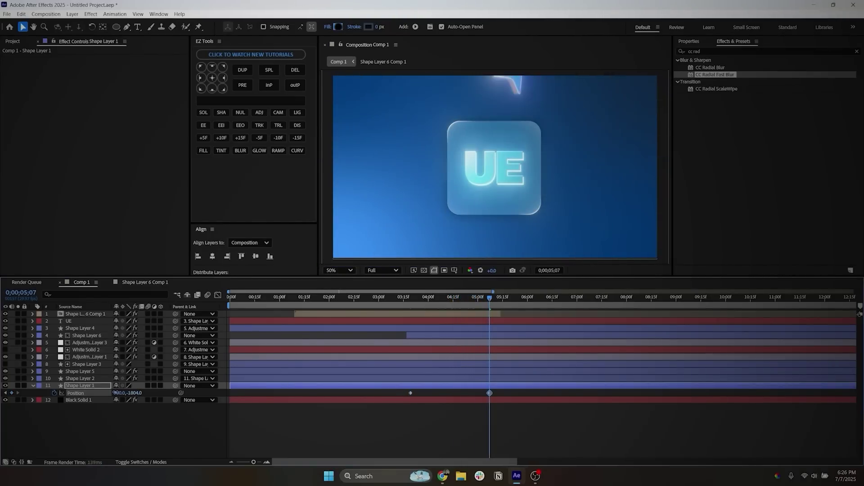
pyautogui.click(282, 419)
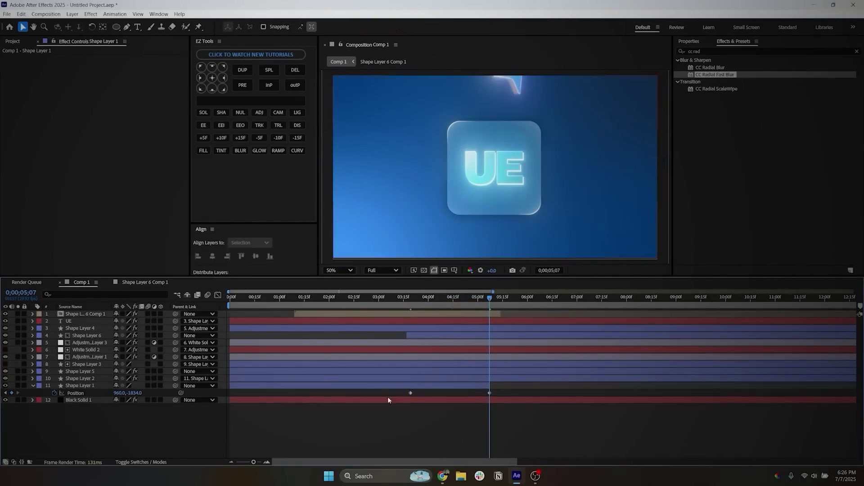
# Ease Shape Layer 1's two position keyframes and reshape their speed graph for a slow start and late acceleration.
pyautogui.moveTo(403, 393); pyautogui.dragTo(518, 396)
pyautogui.hotkey('shift', 'F3')
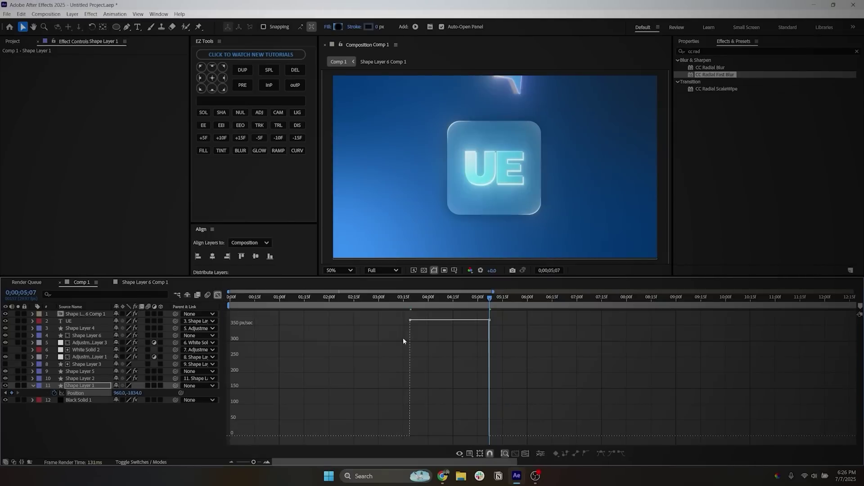
pyautogui.moveTo(466, 426); pyautogui.dragTo(467, 426)
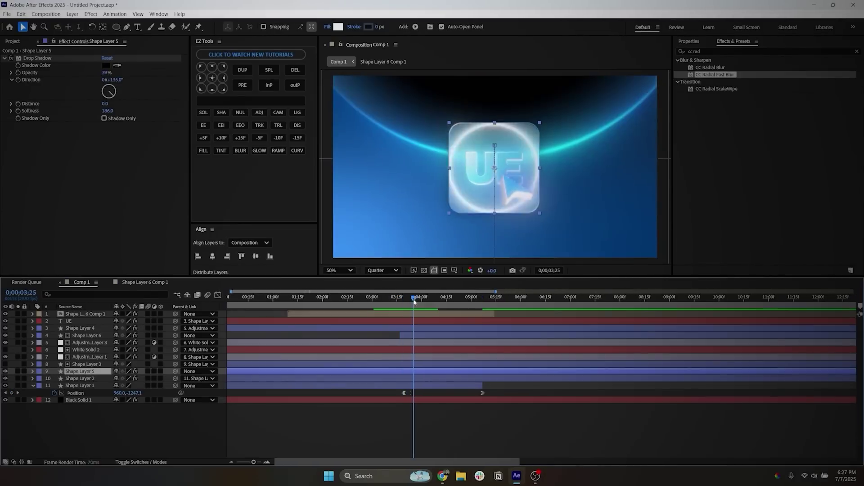
# Keyframe Shape Layer 5's Y Position from 0;00;03;26 to about 0;00;05;06, moving the logo card up out of frame.
pyautogui.moveTo(411, 299)
pyautogui.mouseDown()
pyautogui.moveTo(486, 301)
pyautogui.moveTo(415, 312)
pyautogui.mouseUp()
pyautogui.press('p')
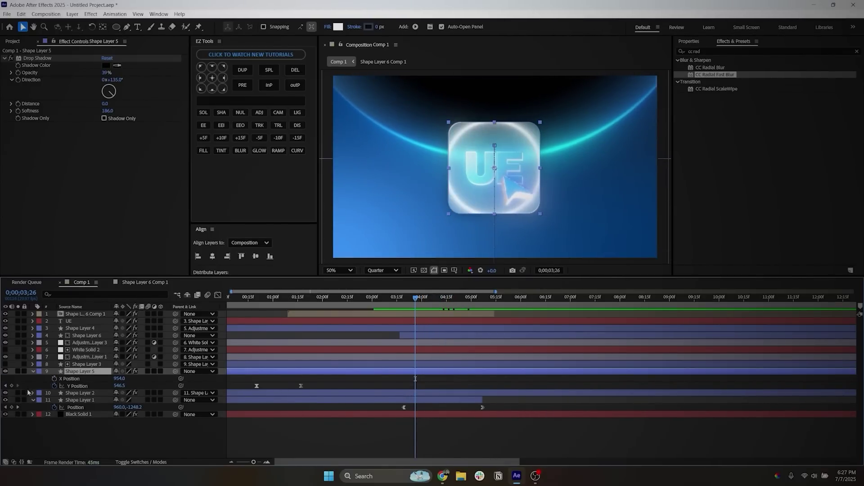
pyautogui.click(12, 386)
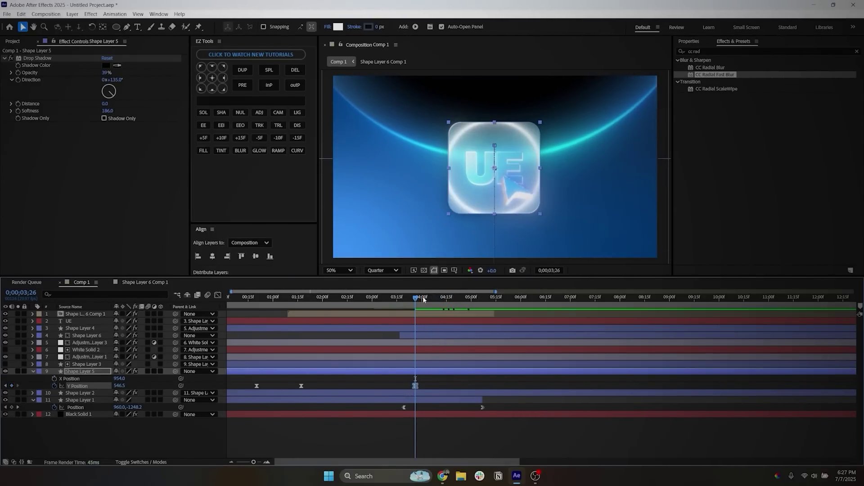
pyautogui.moveTo(423, 299); pyautogui.dragTo(481, 299)
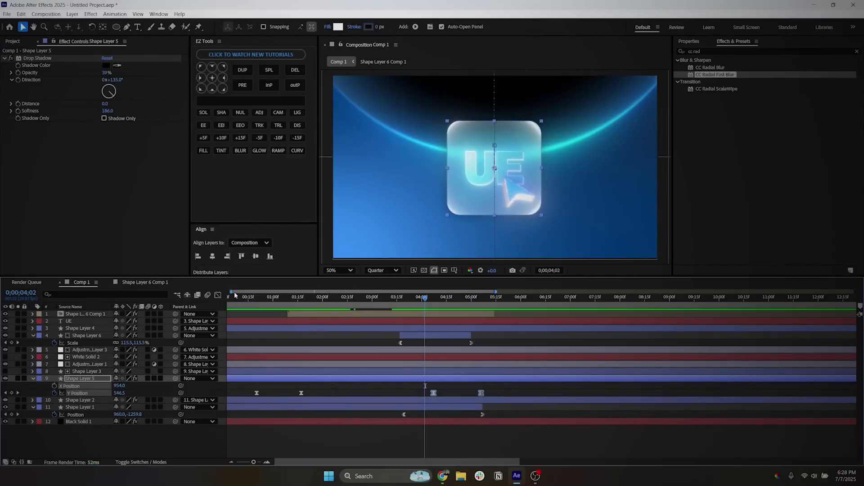
# Reshape Shape Layer 5's Y Position value graph with an extra keyframe of about 616 px near 0;00;04;19, dipping the card before it rises.
pyautogui.click(218, 295)
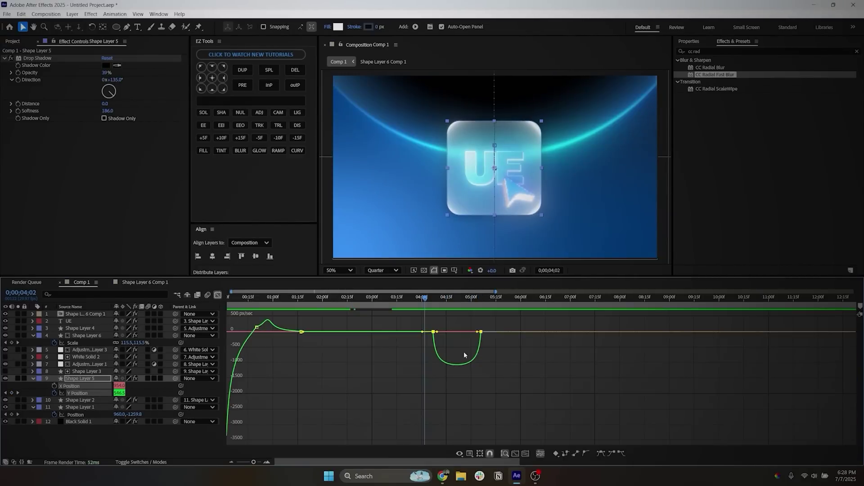
pyautogui.rightClick(489, 357)
pyautogui.click(476, 354)
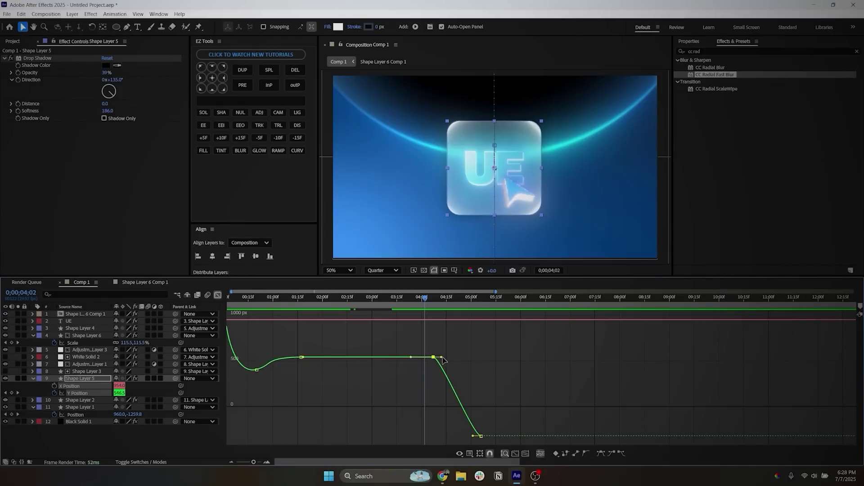
pyautogui.press('=')
pyautogui.click(449, 300)
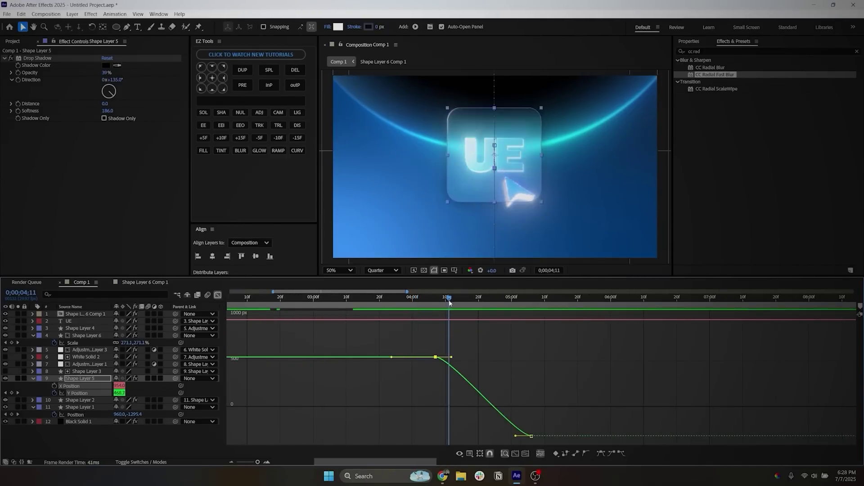
pyautogui.moveTo(449, 300); pyautogui.dragTo(468, 299)
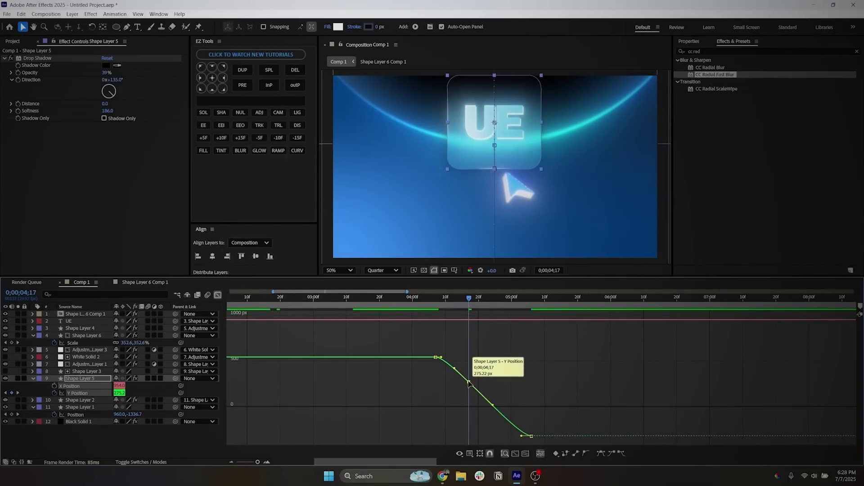
pyautogui.moveTo(468, 382); pyautogui.dragTo(463, 338)
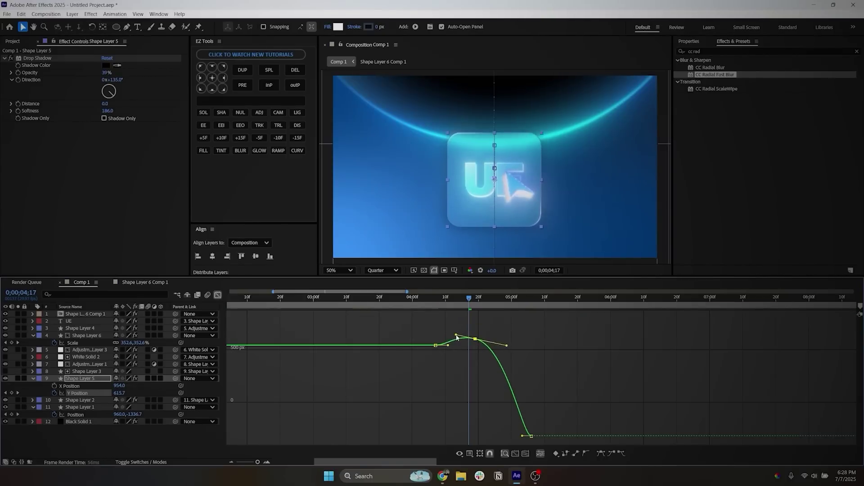
pyautogui.moveTo(531, 436); pyautogui.dragTo(517, 441)
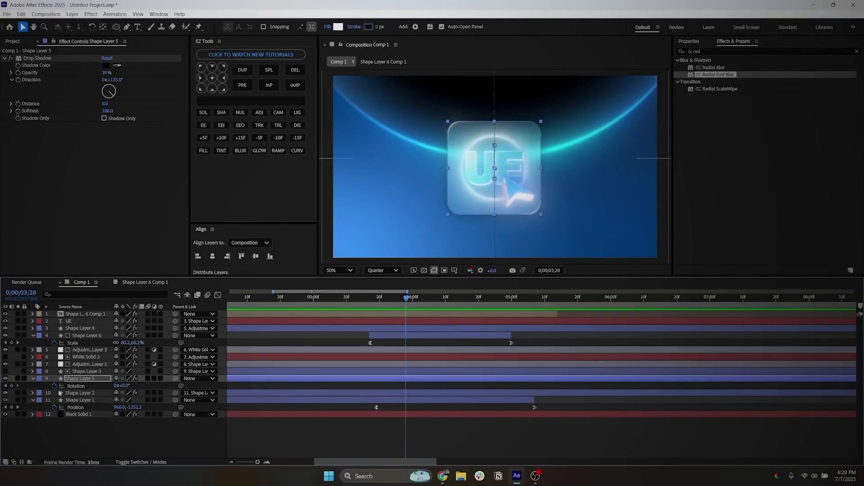
# Keyframe Shape Layer 5's rotation to -5° at 0;00;04;17 and to 5° at 0;00;05;06.
pyautogui.press('u')
pyautogui.moveTo(406, 297); pyautogui.dragTo(469, 311)
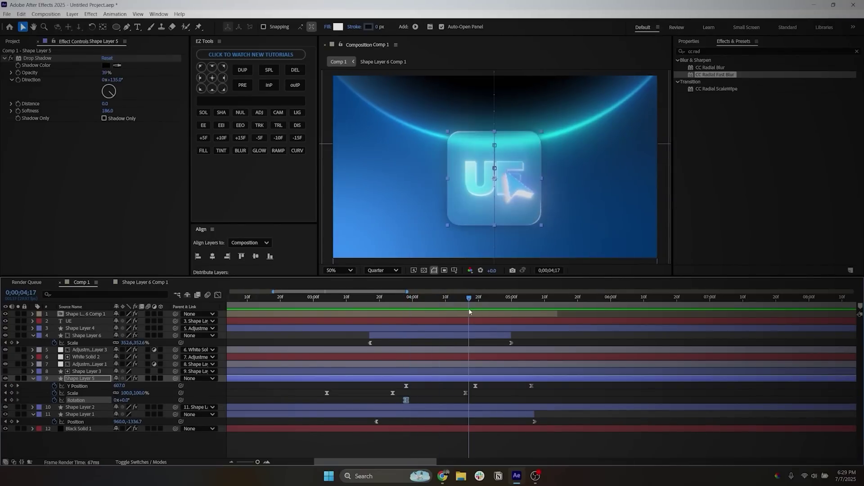
pyautogui.moveTo(123, 400); pyautogui.dragTo(121, 400)
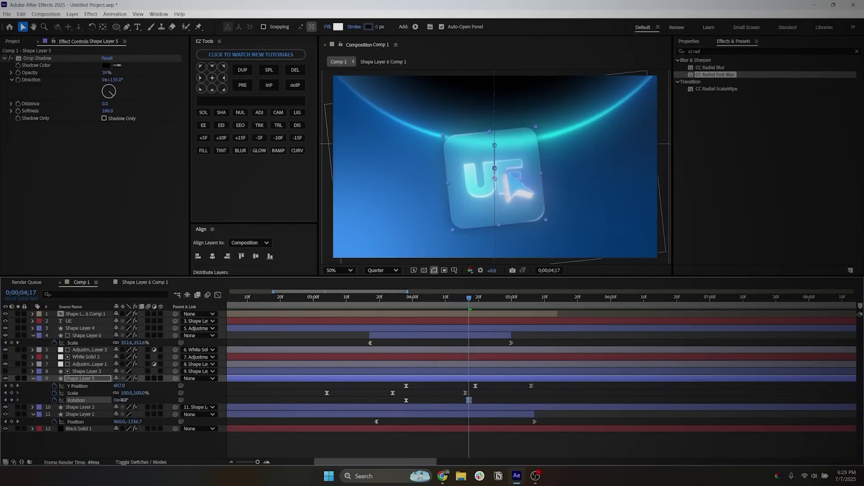
pyautogui.press('space')
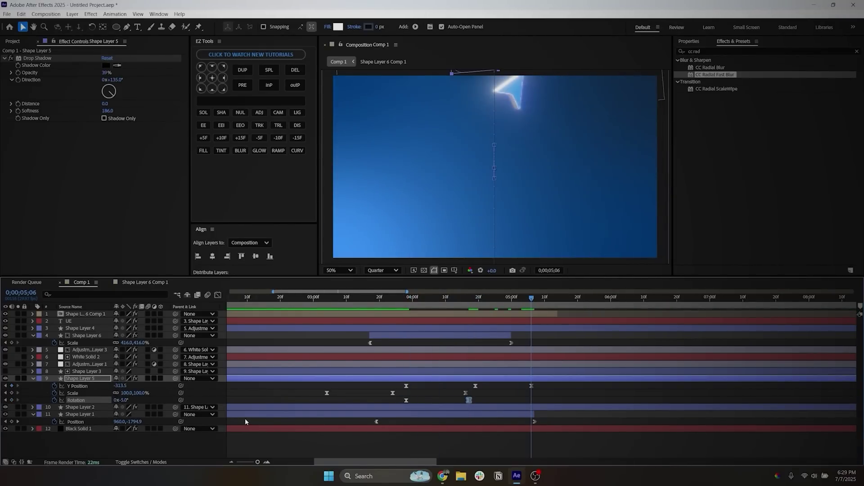
pyautogui.moveTo(128, 400); pyautogui.dragTo(129, 400)
# Smooth Shape Layer 5's rotation curve in the graph editor and align its -5° keyframe with the middle exit Y Position keyframe.
pyautogui.hotkey('shift', 'F3')
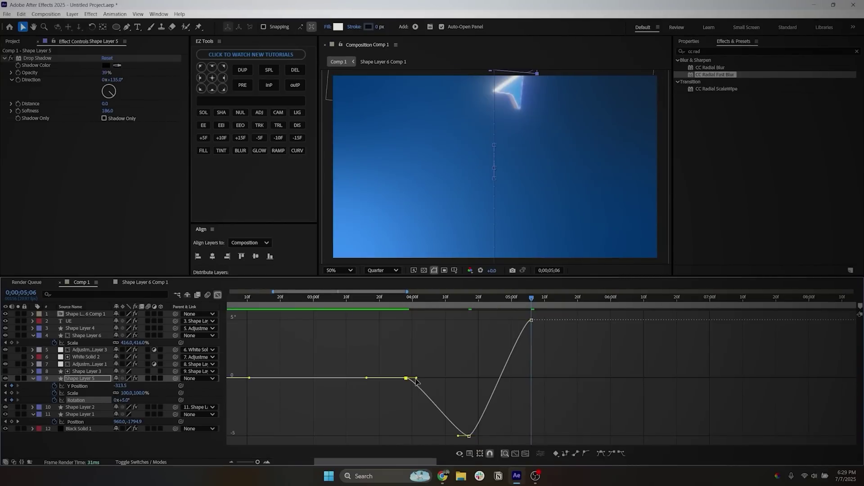
pyautogui.click(469, 436)
pyautogui.moveTo(469, 435); pyautogui.dragTo(537, 409)
pyautogui.click(426, 328)
pyautogui.hotkey('shift', 'F3')
pyautogui.press('space')
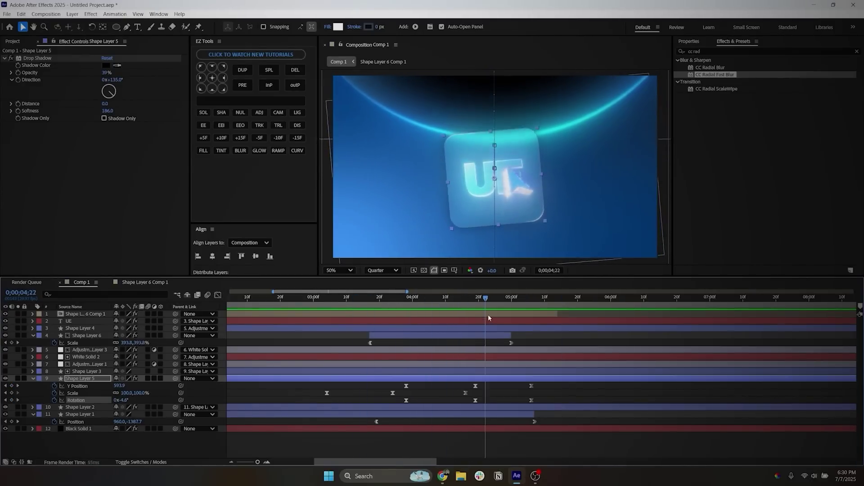
# Trim the out points of the logo and shape layers above Black Solid 1 to 0;00;05;17.
pyautogui.click(568, 321)
pyautogui.hotkey('ctrl', 'a')
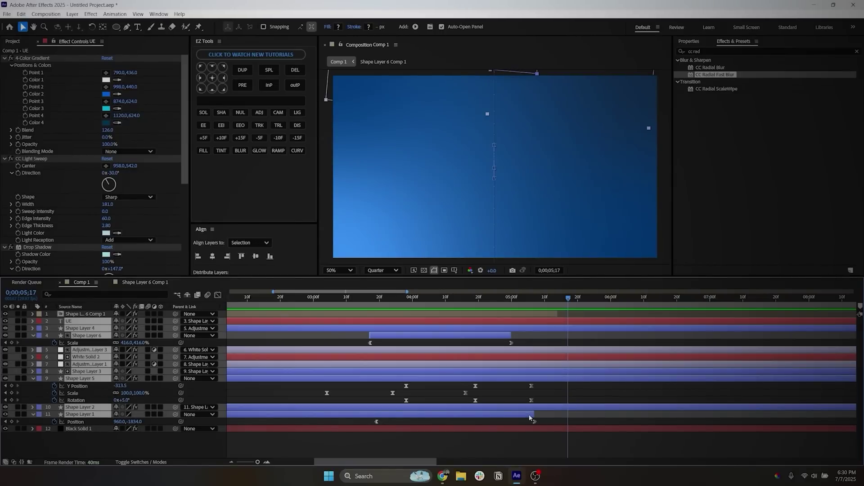
pyautogui.hotkey('alt', ']')
pyautogui.hotkey('ctrl', 'shift', 'a')
# Preview the whole animation from the start of the composition.
pyautogui.click(291, 297)
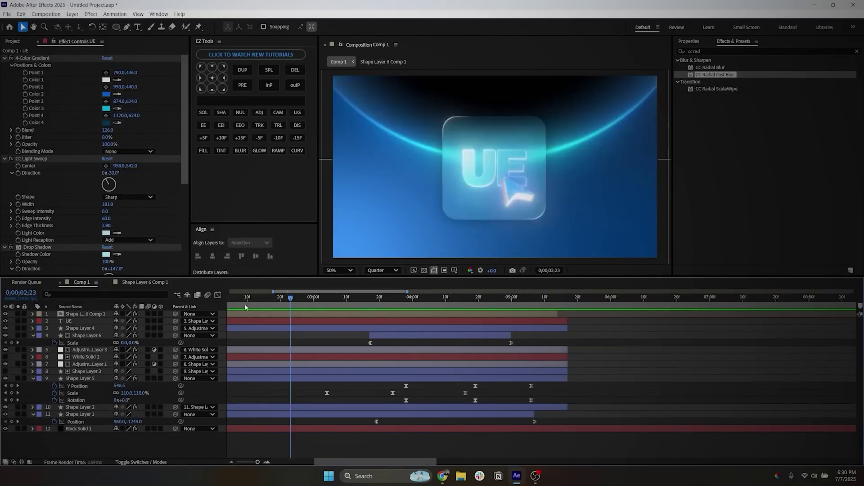
pyautogui.press('Home')
pyautogui.press('space')
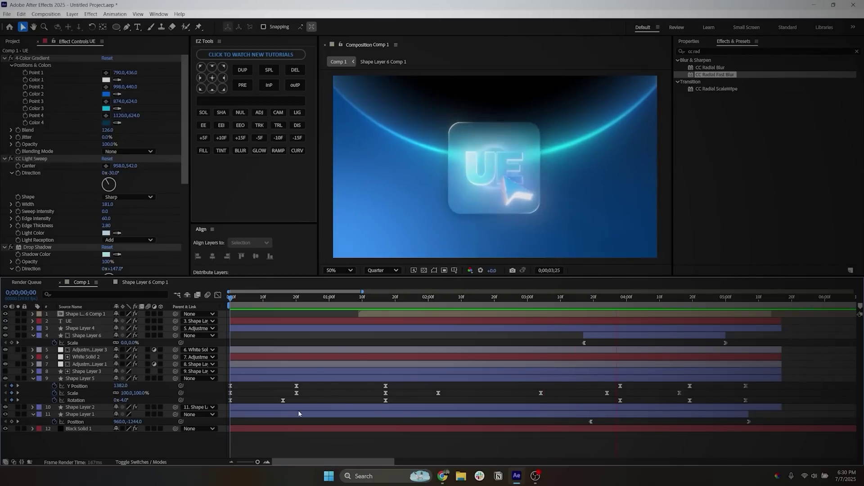
pyautogui.press('space')
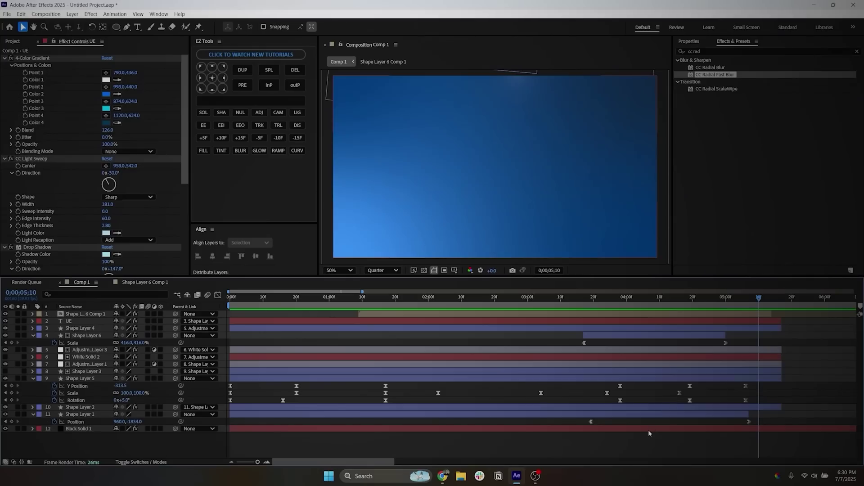
# Start keyframes for all four colors of Black Solid 1's 4-Color Gradient at 0;00;05;05.
pyautogui.moveTo(333, 464); pyautogui.dragTo(395, 464)
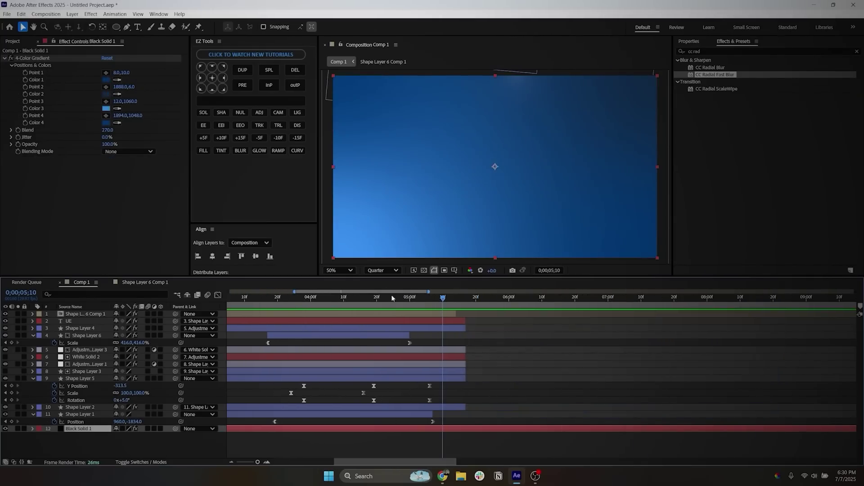
pyautogui.click(426, 296)
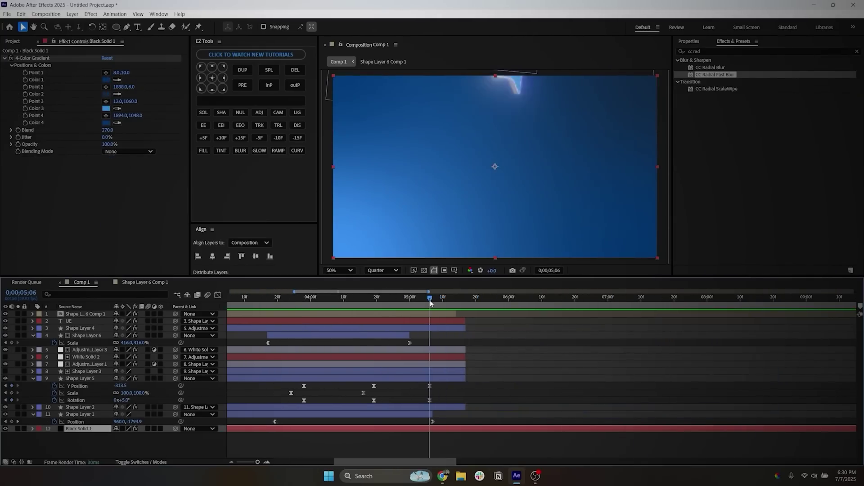
pyautogui.click(25, 79)
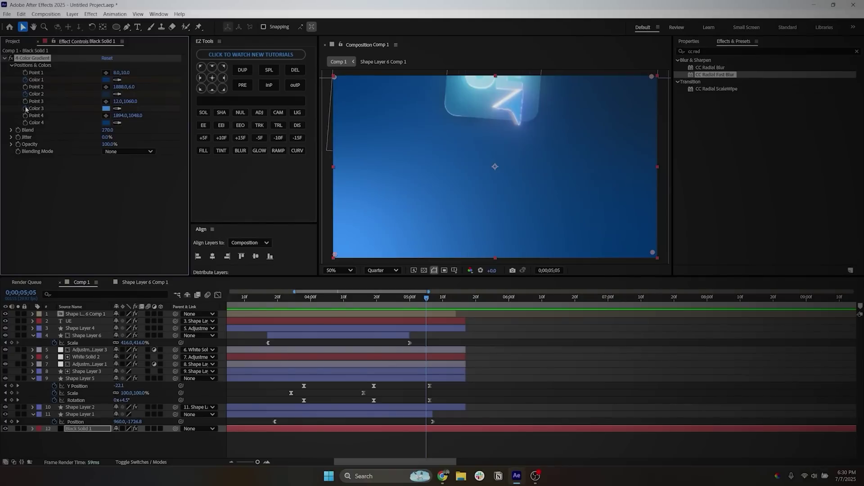
# At 0;00;06;02, darken the background gradient's Color 1 to a very dark navy and Color 2 to near black.
pyautogui.moveTo(430, 298); pyautogui.dragTo(486, 307)
pyautogui.click(105, 80)
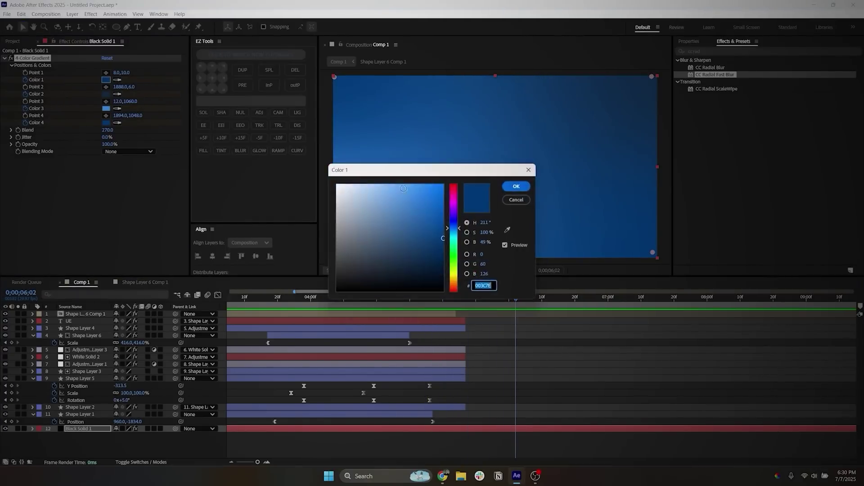
pyautogui.moveTo(428, 175); pyautogui.dragTo(174, 220)
pyautogui.moveTo(191, 287); pyautogui.dragTo(200, 309)
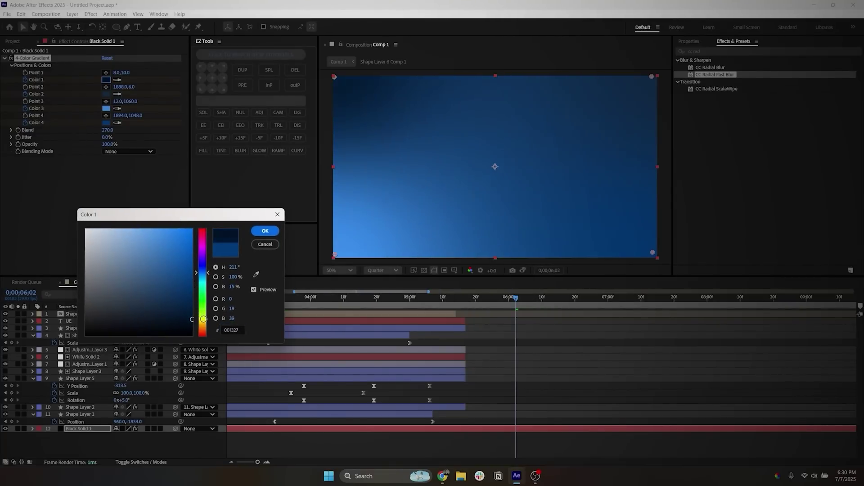
pyautogui.click(255, 232)
pyautogui.click(106, 94)
pyautogui.moveTo(397, 277); pyautogui.dragTo(416, 270)
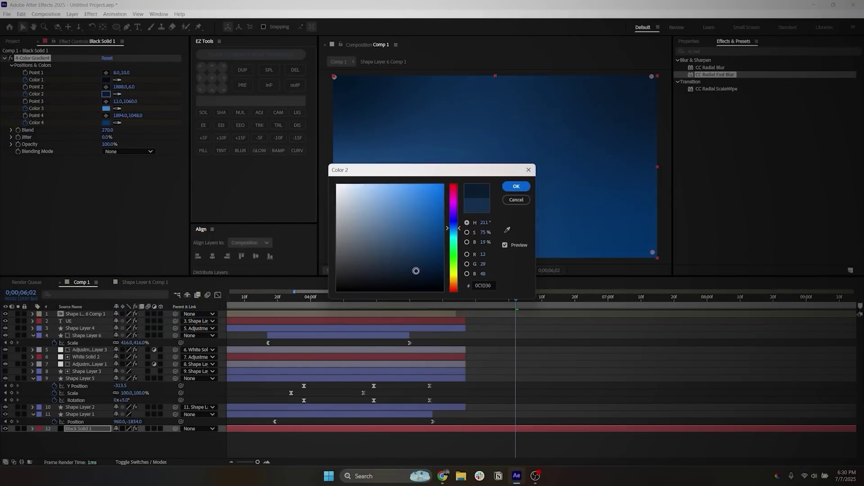
pyautogui.click(515, 186)
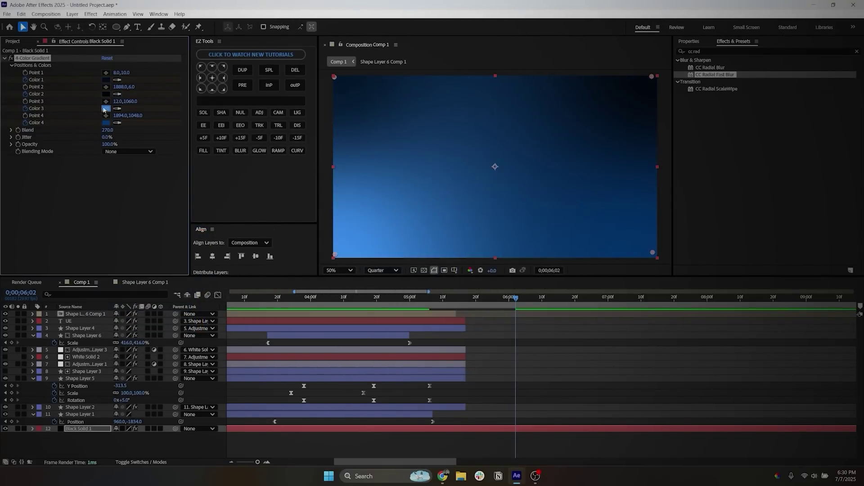
# Darken the background gradient's Color 3 to near black and Color 4 to a very dark navy.
pyautogui.click(106, 108)
pyautogui.moveTo(403, 169); pyautogui.dragTo(124, 236)
pyautogui.moveTo(65, 331); pyautogui.dragTo(51, 353)
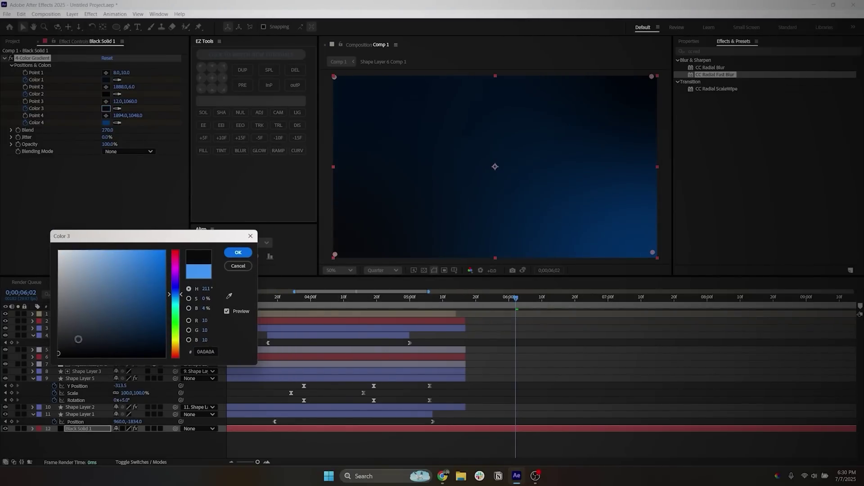
pyautogui.click(238, 252)
pyautogui.click(105, 122)
pyautogui.moveTo(393, 176); pyautogui.dragTo(141, 280)
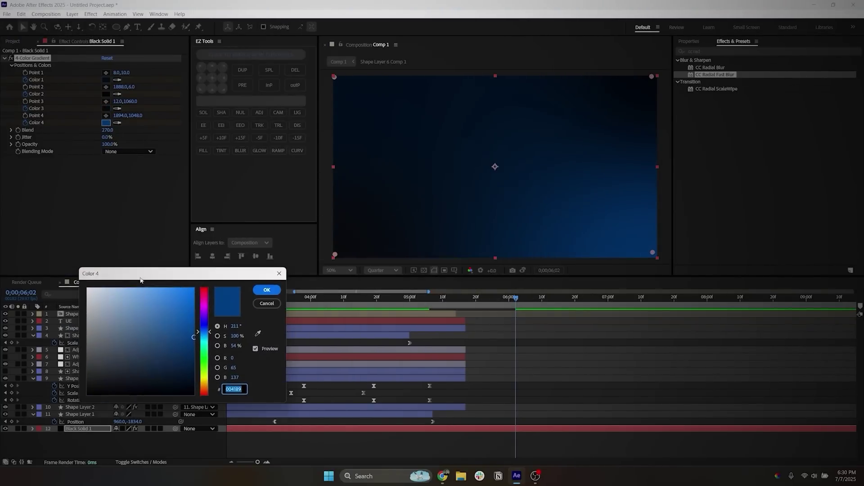
pyautogui.click(196, 378)
pyautogui.click(266, 291)
# Reveal Black Solid 1's color keyframes and move the dark set earlier to 0;00;05;20.
pyautogui.press('u')
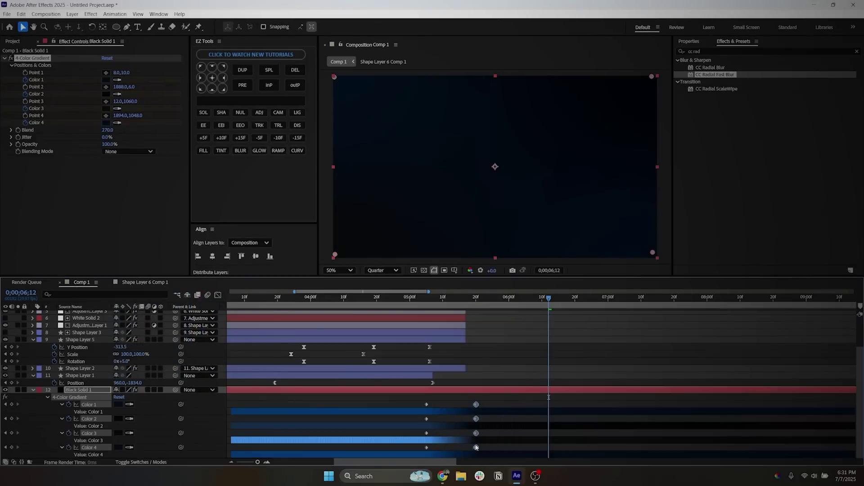
pyautogui.click(363, 298)
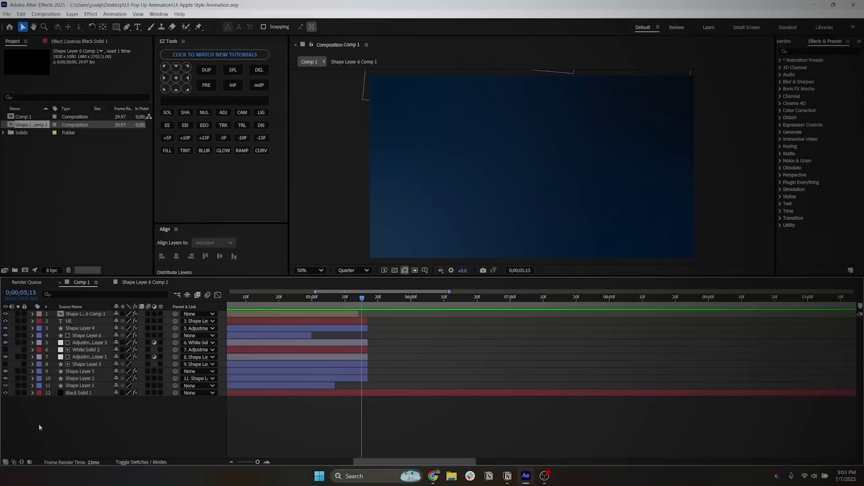
# Create a new shape layer with a centered rectangle about 1282 × 352 px, stroke width 0 and roundness 37.
pyautogui.rightClick(39, 423)
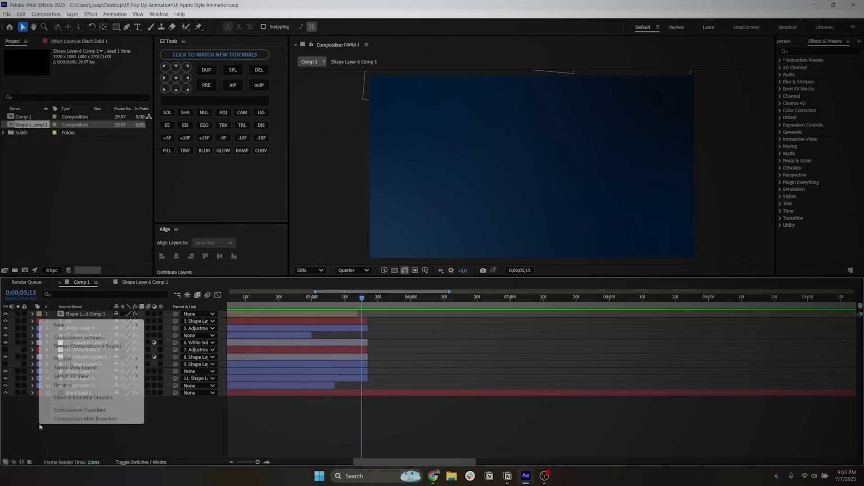
pyautogui.moveTo(70, 331)
pyautogui.click(170, 381)
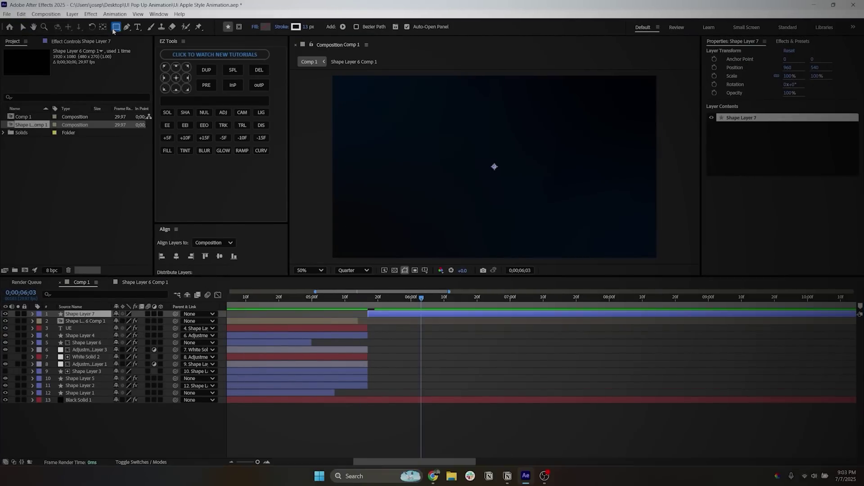
pyautogui.moveTo(387, 137); pyautogui.dragTo(603, 197)
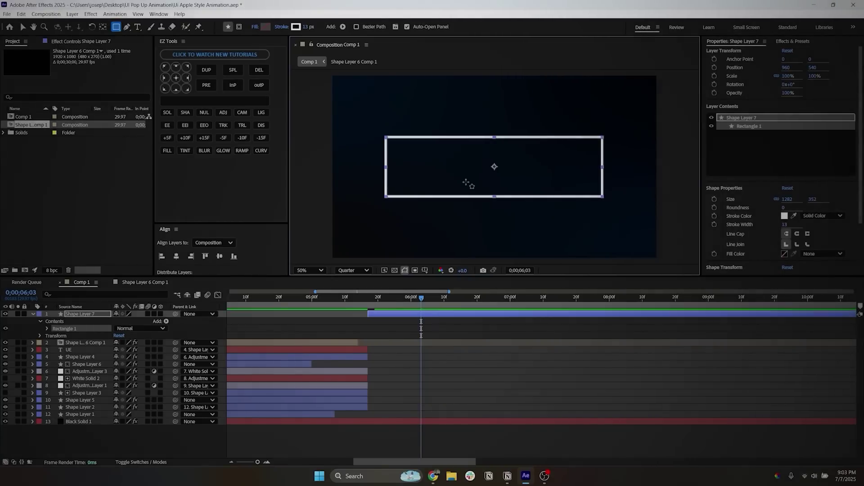
pyautogui.moveTo(784, 224); pyautogui.dragTo(682, 225)
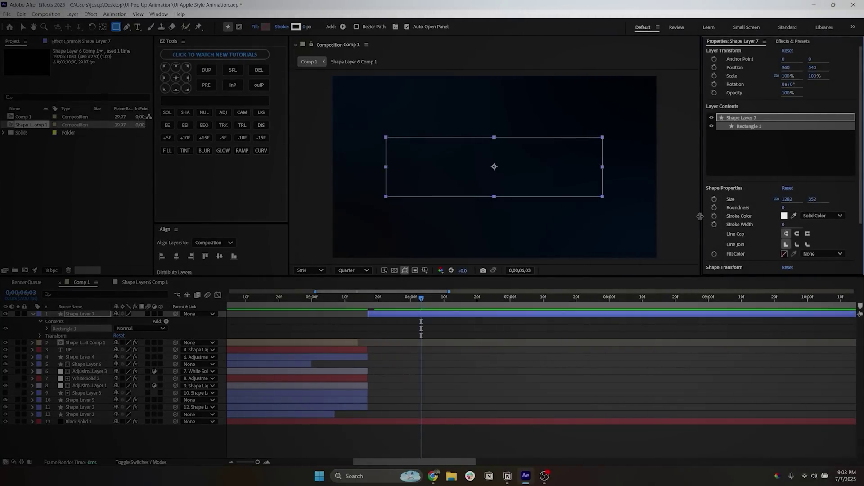
pyautogui.moveTo(784, 207); pyautogui.dragTo(790, 207)
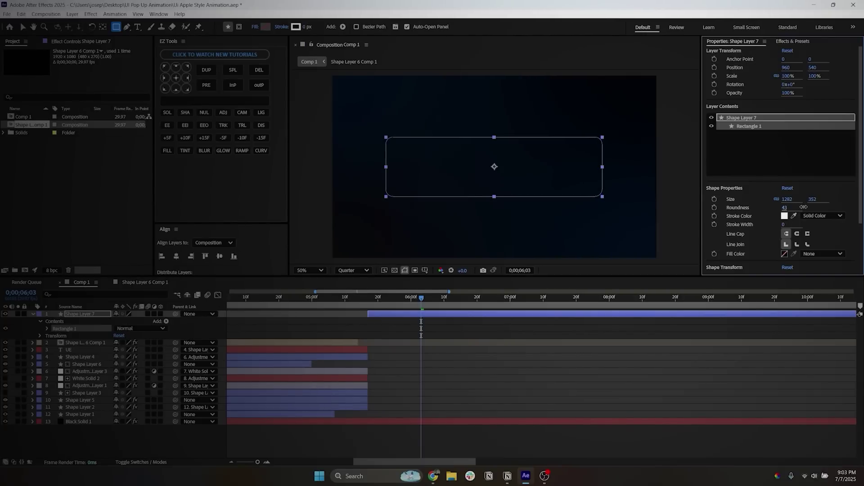
# Apply the 4-Color Gradient effect to the rectangle layer and move Point 3 to the rectangle's lower-left corner.
pyautogui.hotkey('ctrl', '5')
pyautogui.write('4-')
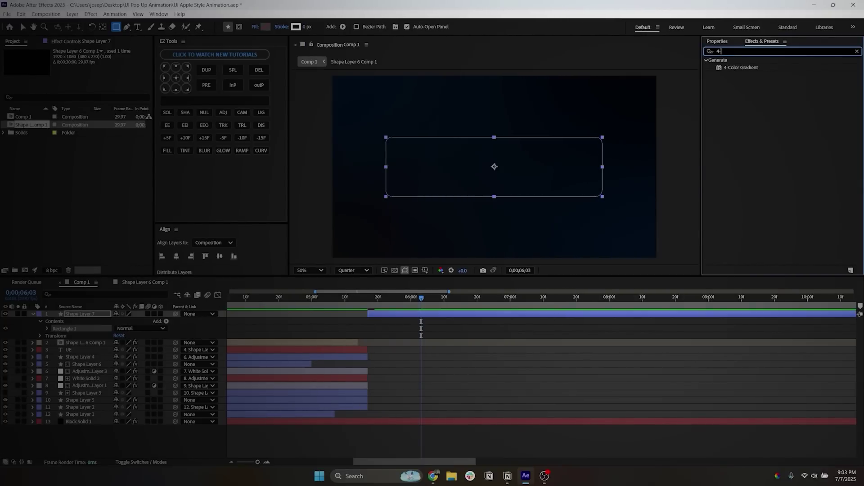
pyautogui.doubleClick(741, 67)
pyautogui.press('v')
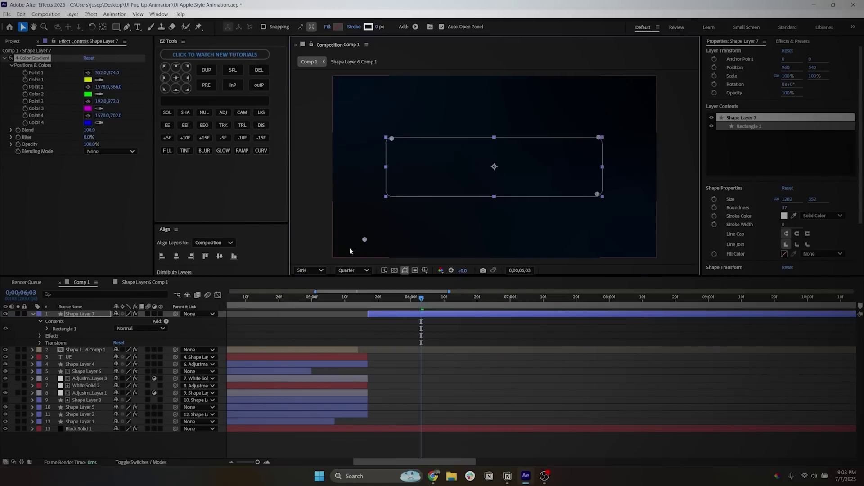
pyautogui.moveTo(364, 239); pyautogui.dragTo(391, 195)
# Set the rectangle gradient's Color 1 to dark navy, about 0A1120, and sample dark navy for the other three colors.
pyautogui.click(87, 79)
pyautogui.moveTo(360, 169); pyautogui.dragTo(129, 155)
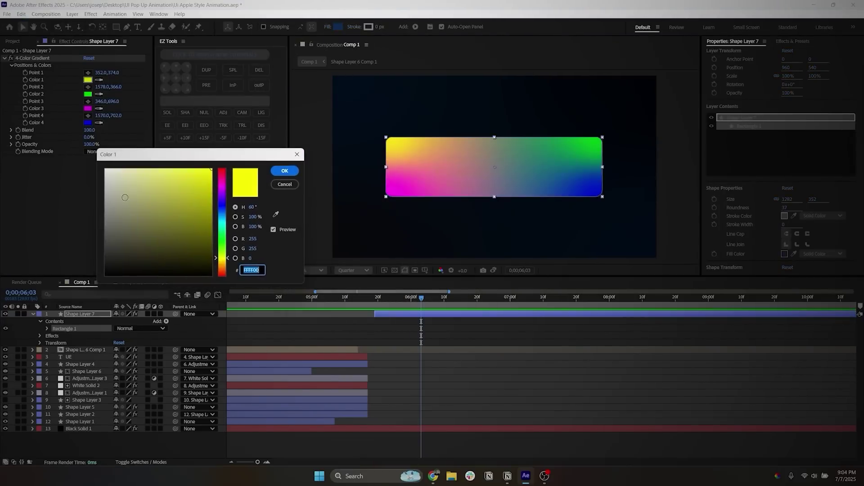
pyautogui.click(102, 267)
pyautogui.moveTo(225, 237); pyautogui.dragTo(222, 209)
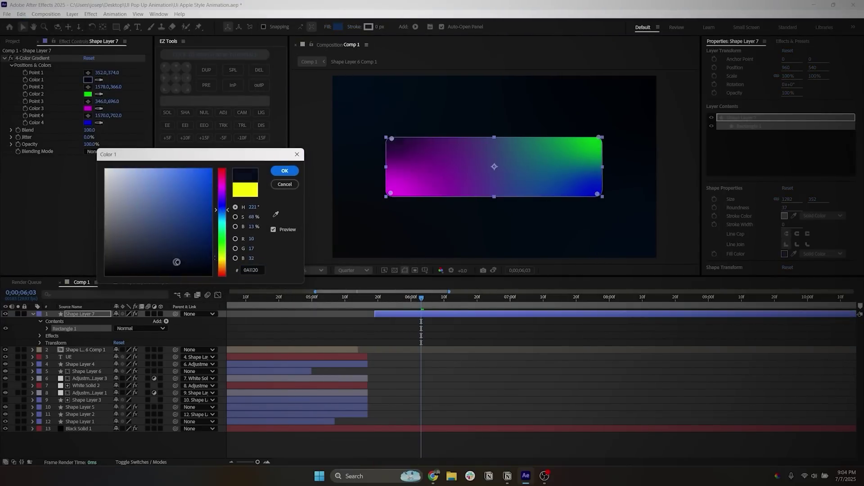
pyautogui.click(284, 170)
pyautogui.click(100, 94)
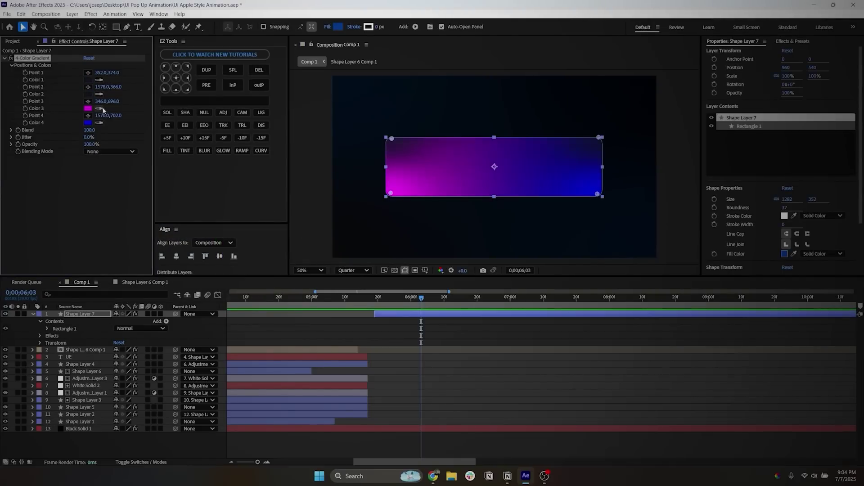
pyautogui.click(96, 109)
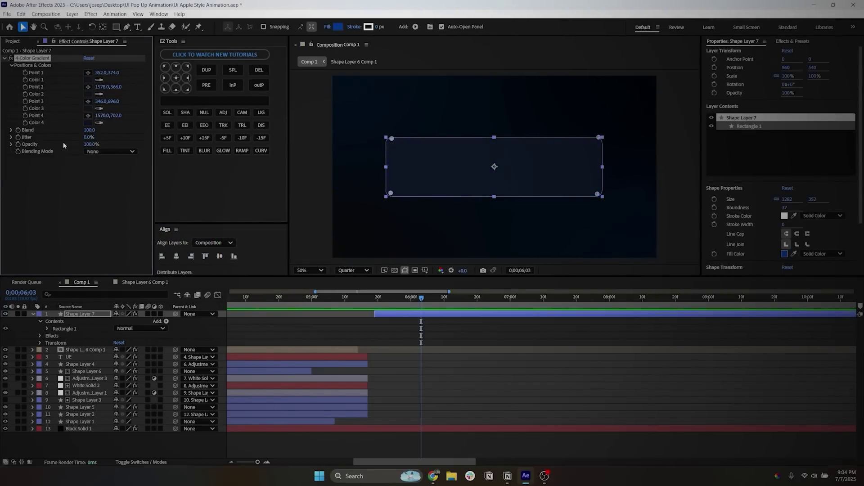
# Lighten the rectangle gradient's Color 3 to 1A202E and Color 4 to 20252E.
pyautogui.click(89, 109)
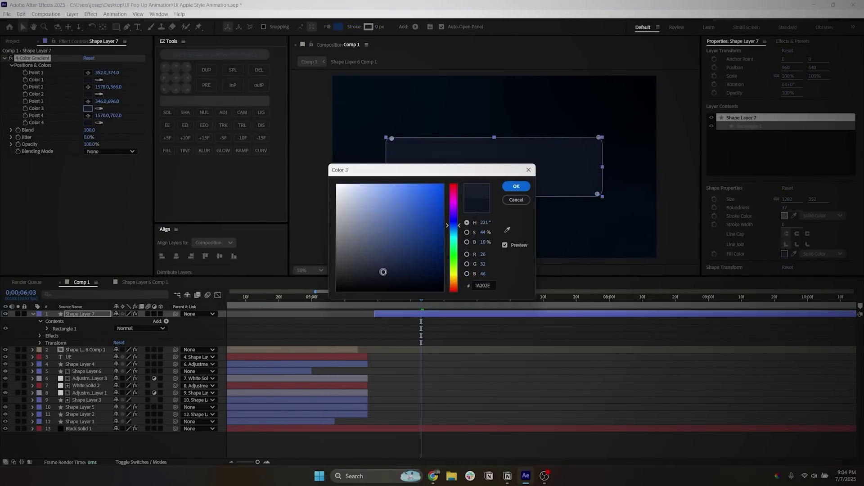
pyautogui.click(515, 189)
pyautogui.click(88, 123)
pyautogui.click(368, 272)
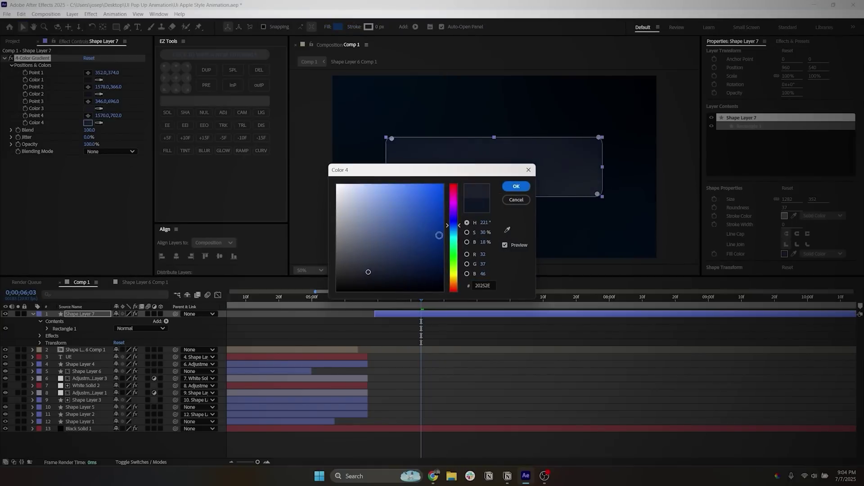
pyautogui.click(516, 185)
# Set the rectangle gradient's Color 1 to 070C15 and its blend to 218.
pyautogui.click(88, 108)
pyautogui.click(405, 284)
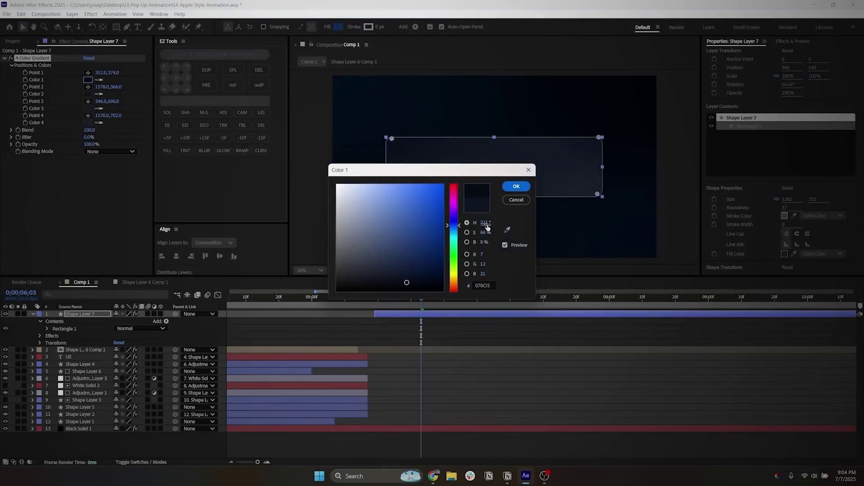
pyautogui.click(515, 185)
pyautogui.moveTo(90, 130); pyautogui.dragTo(140, 138)
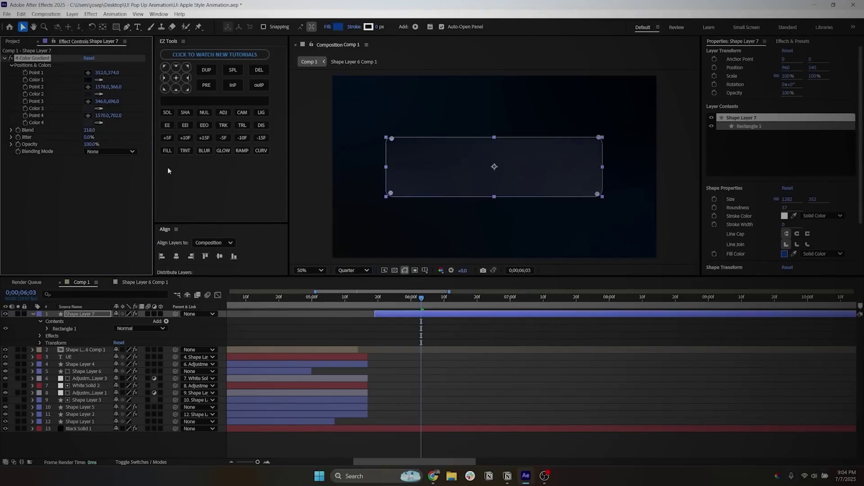
# Duplicate the rounded rectangle layer and raise the copy to a Y position of 515.
pyautogui.hotkey('ctrl', 'Up')
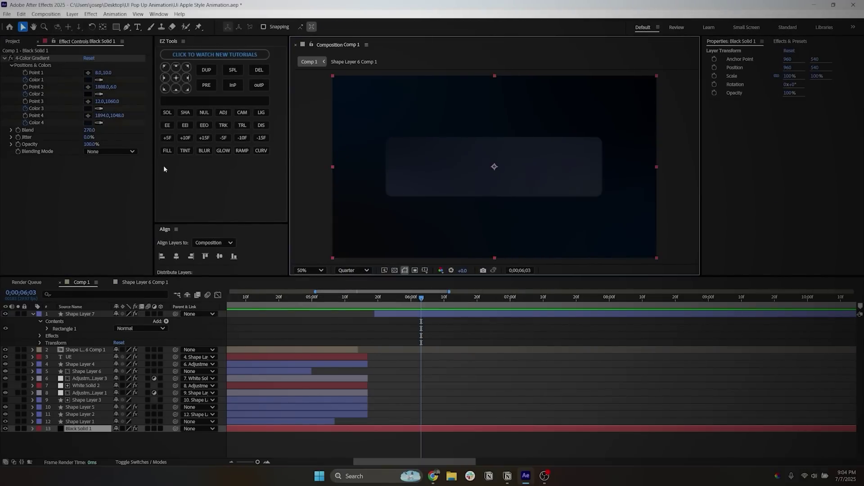
pyautogui.click(405, 173)
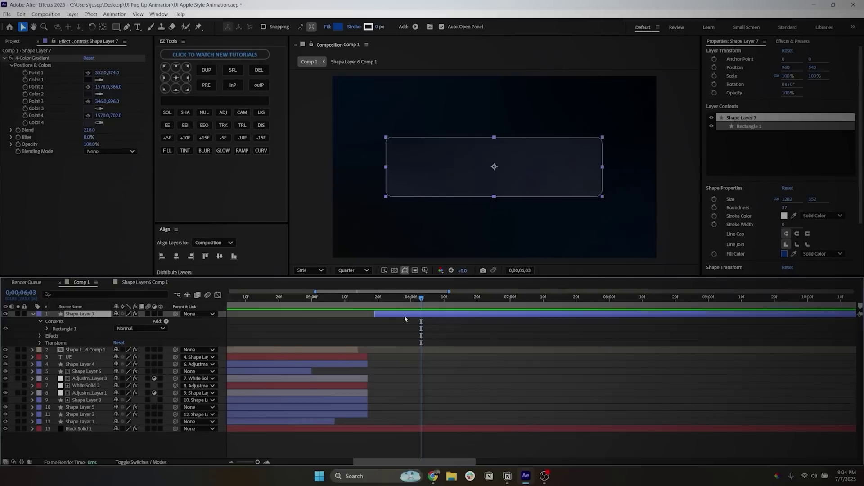
pyautogui.press('p')
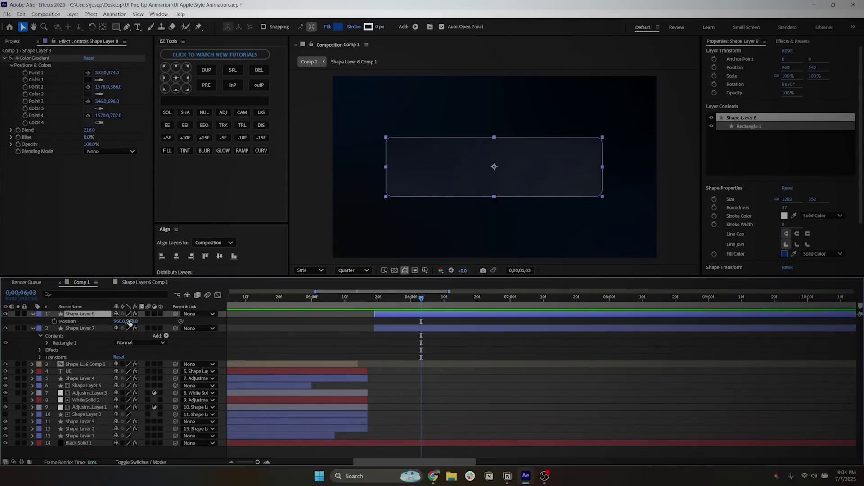
pyautogui.moveTo(131, 320); pyautogui.dragTo(120, 320)
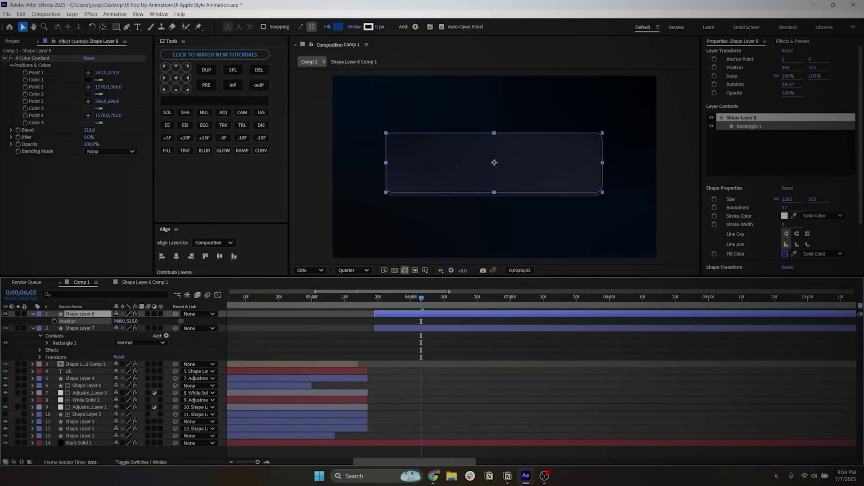
pyautogui.click(376, 244)
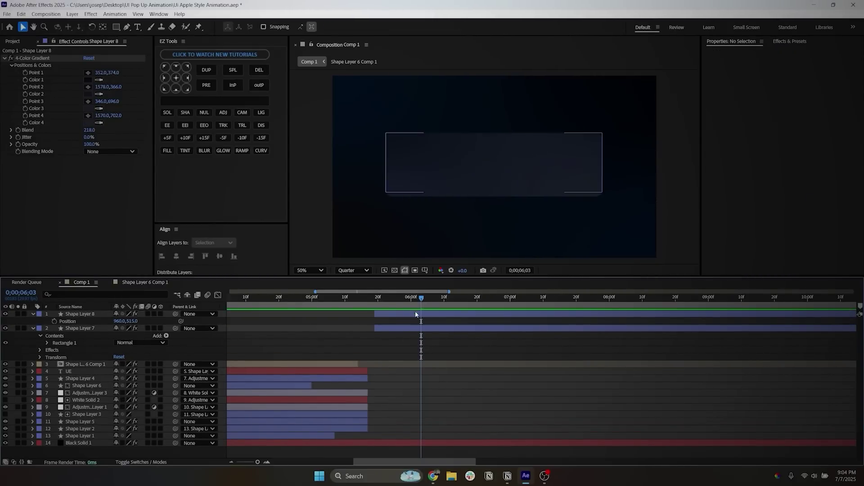
# Set the lower rectangle's gradient Color 1 to blue 0053FF and Color 2 to vivid purple.
pyautogui.click(406, 328)
pyautogui.click(84, 80)
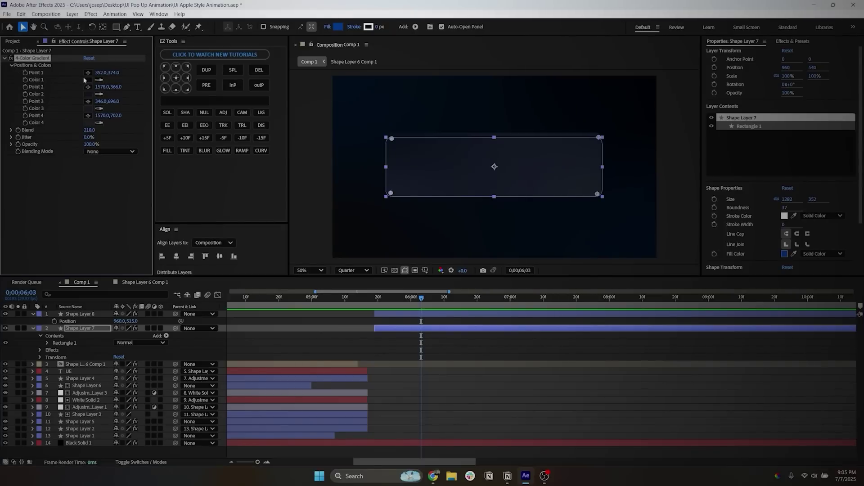
pyautogui.click(88, 80)
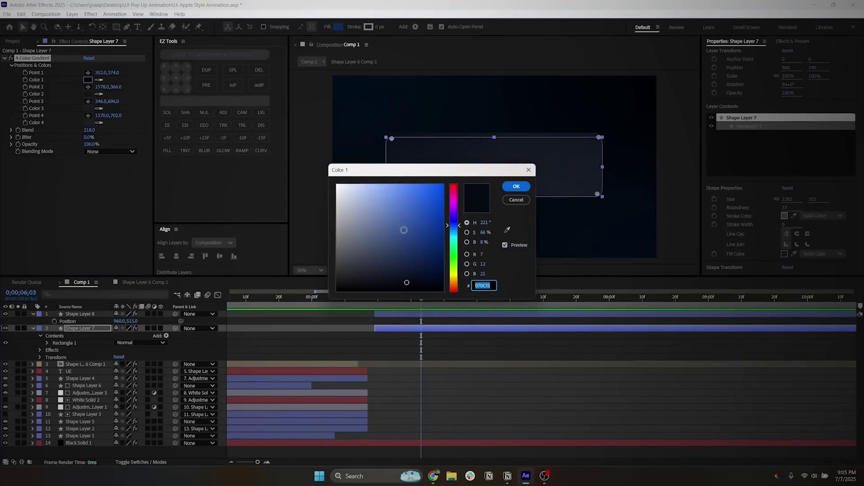
pyautogui.write('0053FF')
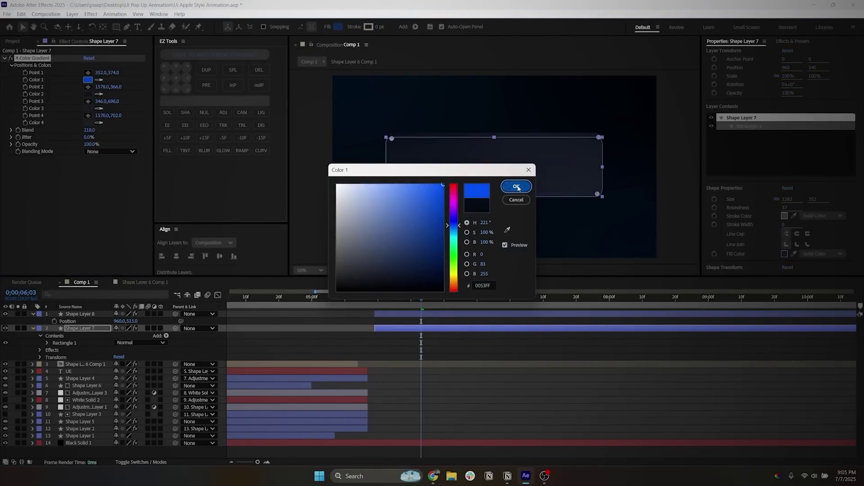
pyautogui.click(517, 187)
pyautogui.click(88, 94)
pyautogui.write('201026')
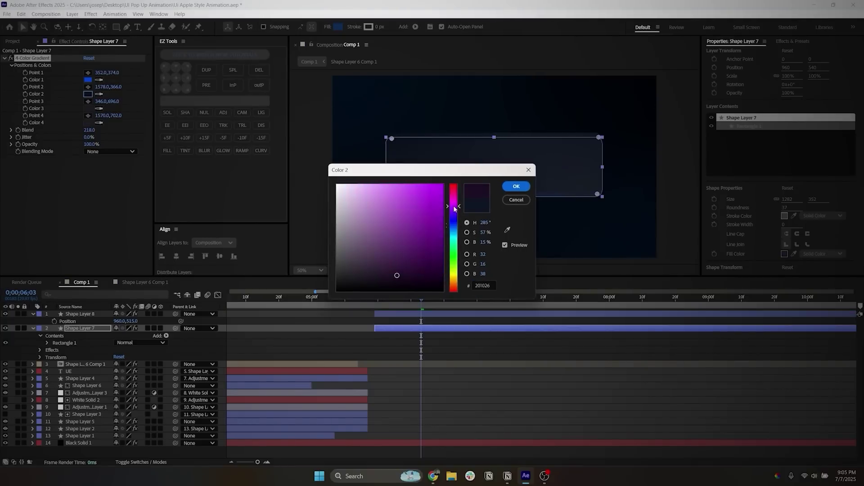
pyautogui.click(517, 186)
# Set the lower rectangle's gradient Color 3 to orange and Color 4 to bright green 00FF35.
pyautogui.click(87, 108)
pyautogui.write('FFA000')
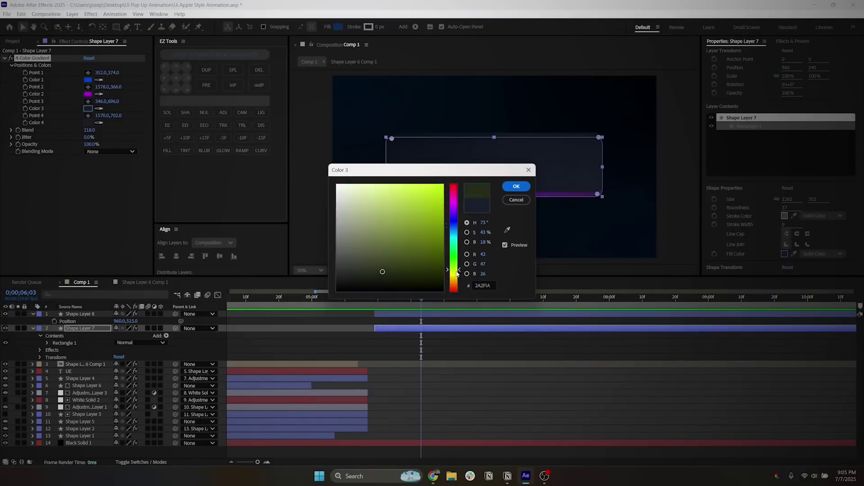
pyautogui.click(517, 187)
pyautogui.click(88, 123)
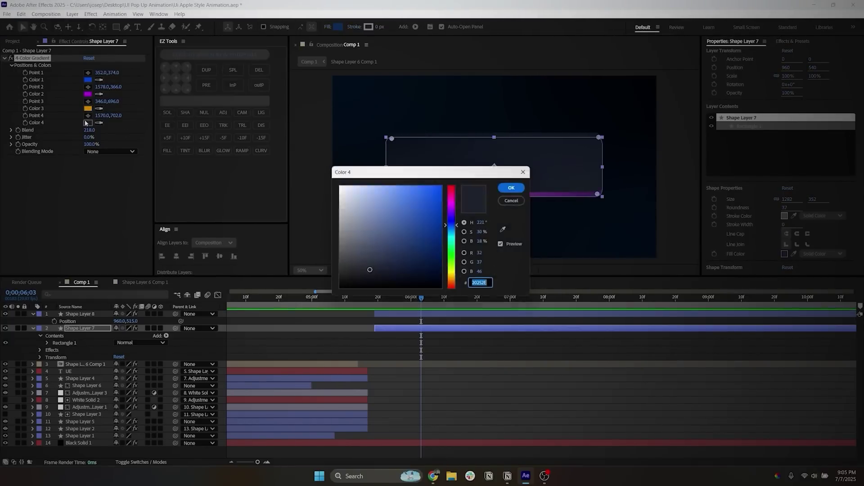
pyautogui.write('212E20')
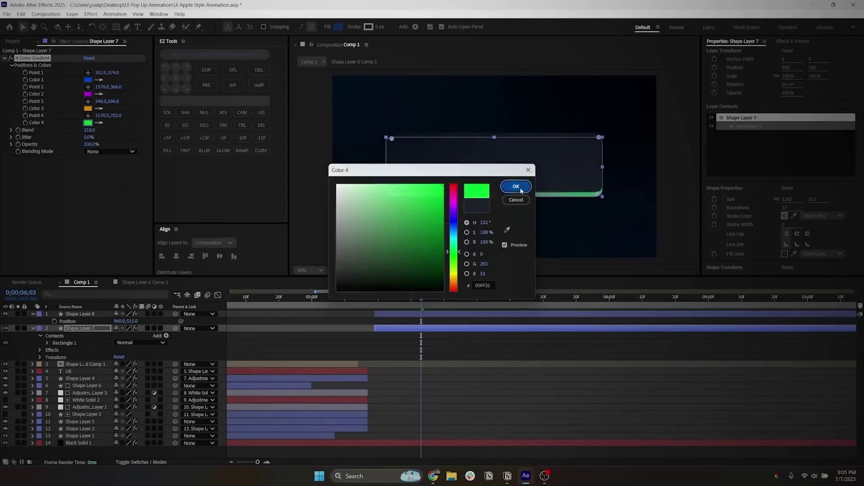
pyautogui.click(516, 186)
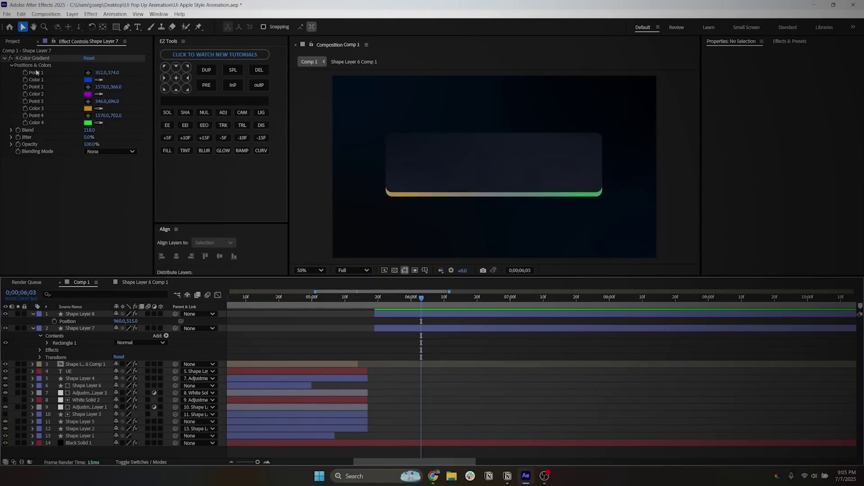
# Spread the gradient points along the rectangle's lower edge: Point 1 at 598,706, Point 2 at 320,710, Point 3 at 1008,700, Point 4 at 1468,712.
pyautogui.click(88, 72)
pyautogui.click(391, 195)
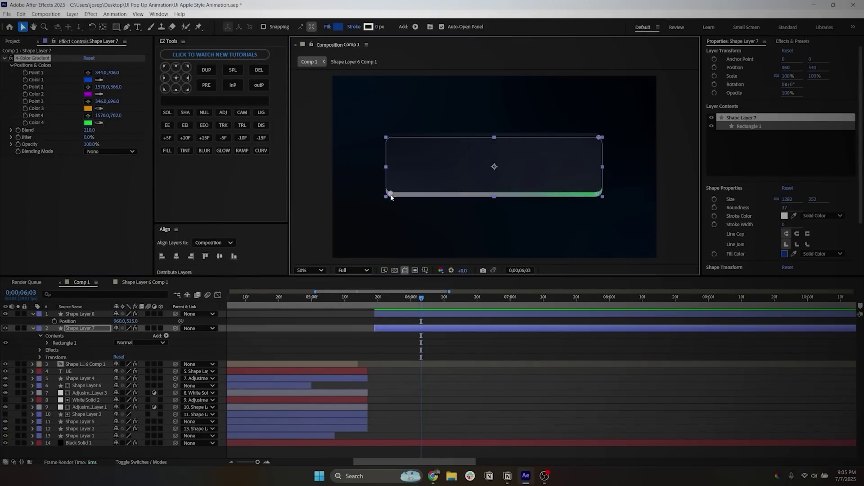
pyautogui.moveTo(391, 194); pyautogui.dragTo(427, 194)
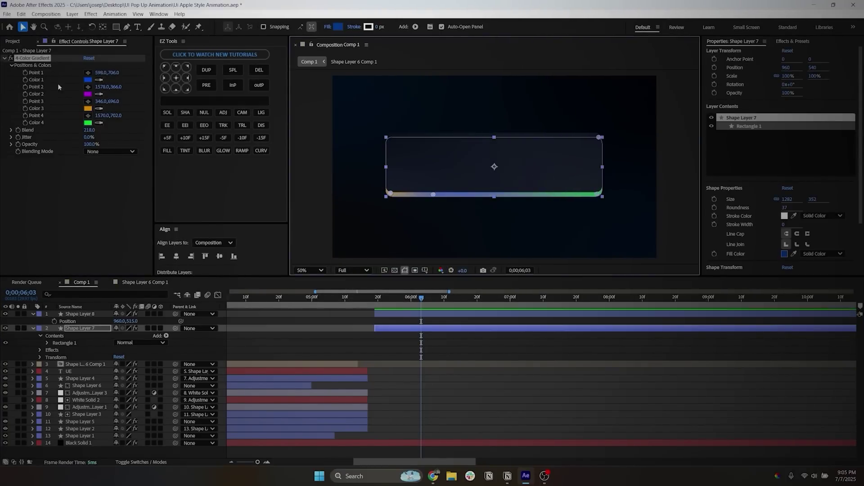
pyautogui.click(88, 87)
pyautogui.click(387, 196)
pyautogui.click(88, 116)
pyautogui.click(581, 196)
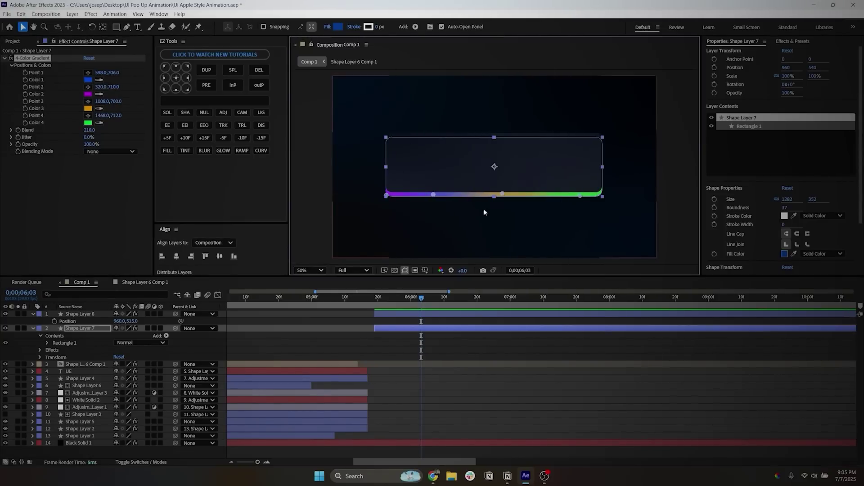
pyautogui.click(350, 213)
pyautogui.click(384, 193)
pyautogui.click(383, 222)
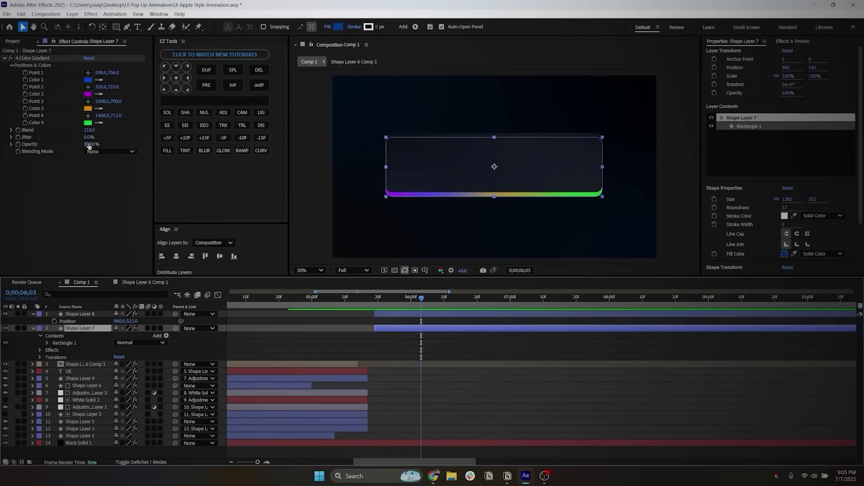
# Add position keyframes for all four gradient points and move them to the start of Shape Layer 7.
pyautogui.click(28, 77)
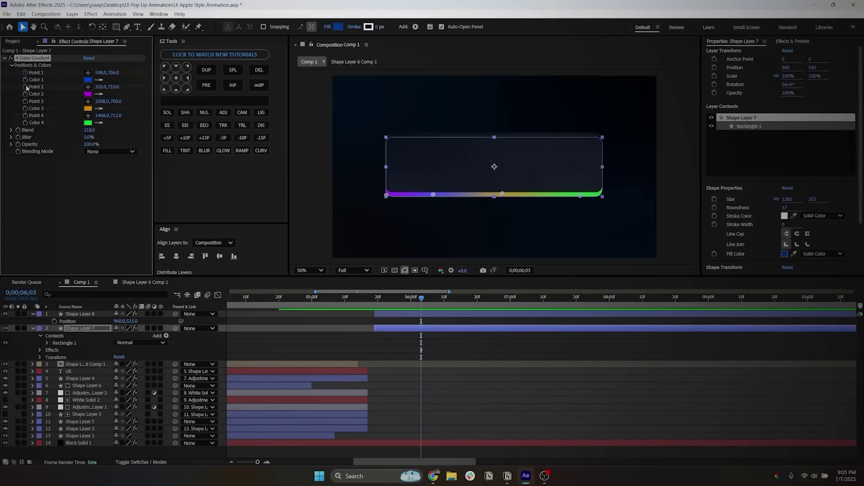
pyautogui.press('u')
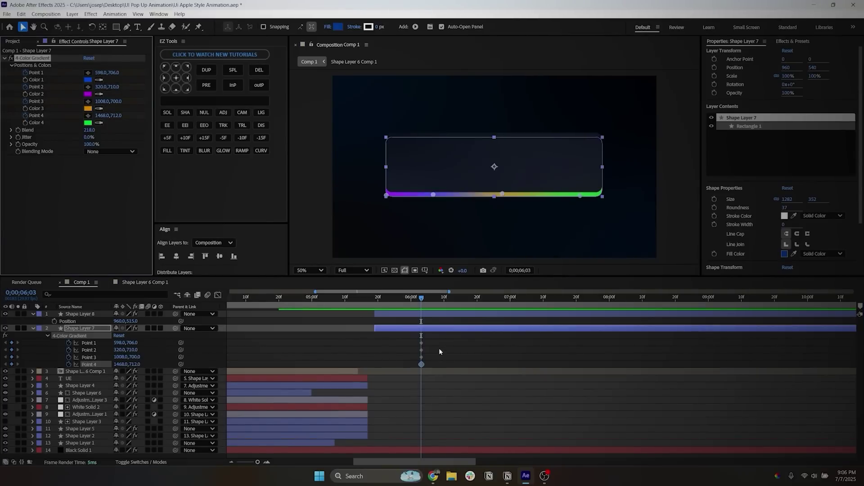
pyautogui.moveTo(396, 339); pyautogui.dragTo(375, 360)
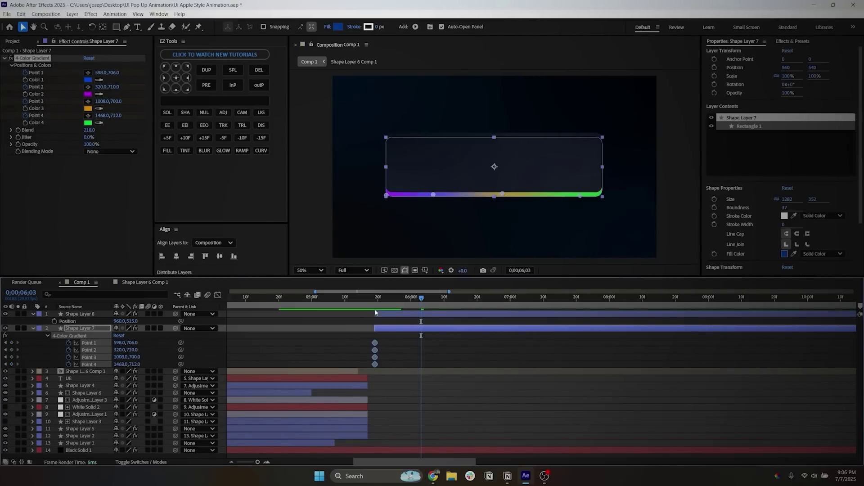
# At 0;00;06;00, move Point 1 to 366,688, Point 2 to 360,390, Point 3 to 692,698 and Point 4 to 1036,686.
pyautogui.press('pageup')
pyautogui.press('pageup')
pyautogui.press('pageup')
pyautogui.moveTo(386, 196); pyautogui.dragTo(389, 152)
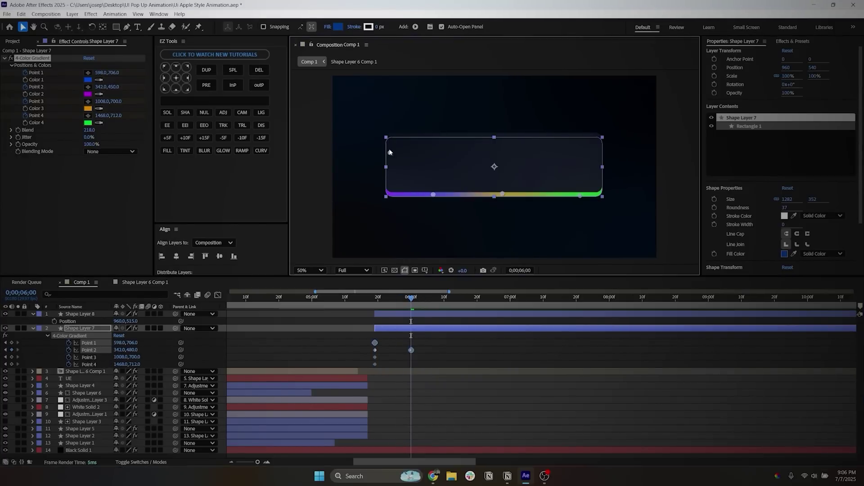
pyautogui.moveTo(433, 194); pyautogui.dragTo(394, 192)
pyautogui.moveTo(502, 194); pyautogui.dragTo(449, 193)
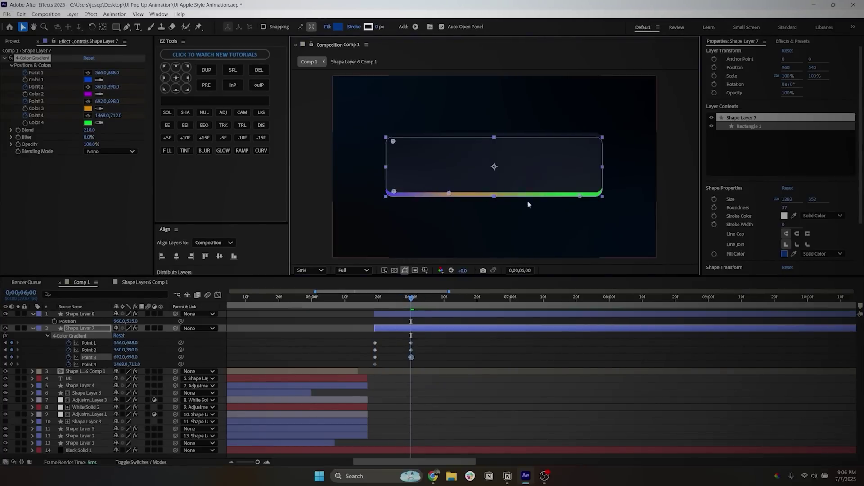
pyautogui.moveTo(580, 195); pyautogui.dragTo(507, 192)
# At 0;00;06;10, move Point 1 to 378,386, Point 2 to 1542,682, Point 3 to 402,690 and Point 4 to 692,704.
pyautogui.moveTo(411, 298); pyautogui.dragTo(444, 298)
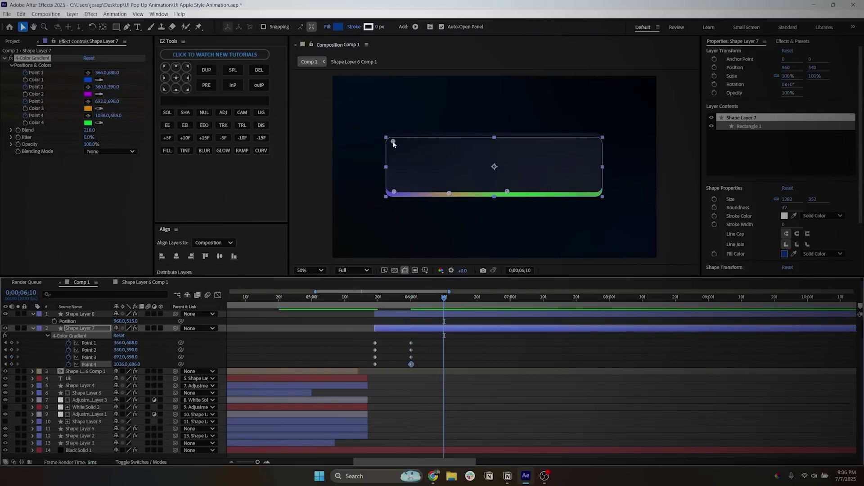
pyautogui.moveTo(393, 141); pyautogui.dragTo(592, 193)
pyautogui.moveTo(449, 194); pyautogui.dragTo(401, 192)
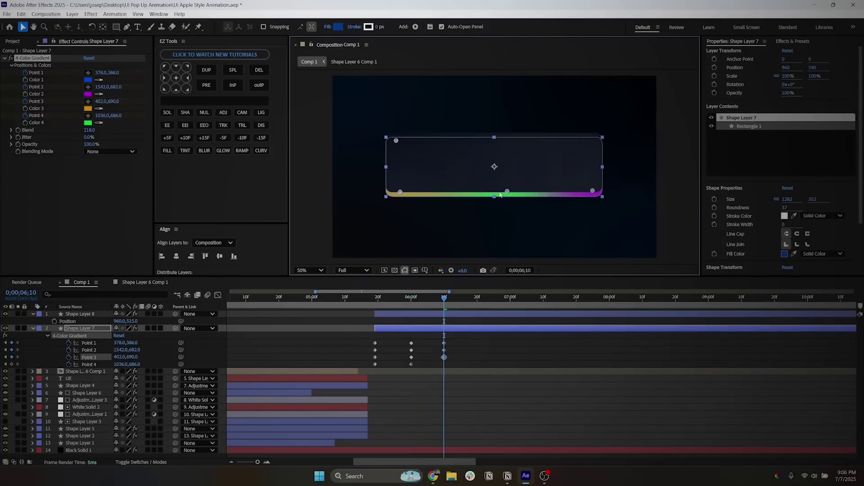
pyautogui.moveTo(507, 193); pyautogui.dragTo(450, 193)
# At 0;00;06;20, move Point 1 to 1512,690, Point 2 to 888,692, Point 3 to 342,414 and Point 4 to 376,688.
pyautogui.hotkey('shift', 'pagedown')
pyautogui.moveTo(396, 141); pyautogui.dragTo(482, 192)
pyautogui.moveTo(398, 193); pyautogui.dragTo(390, 145)
pyautogui.hotkey('ctrl', 'z')
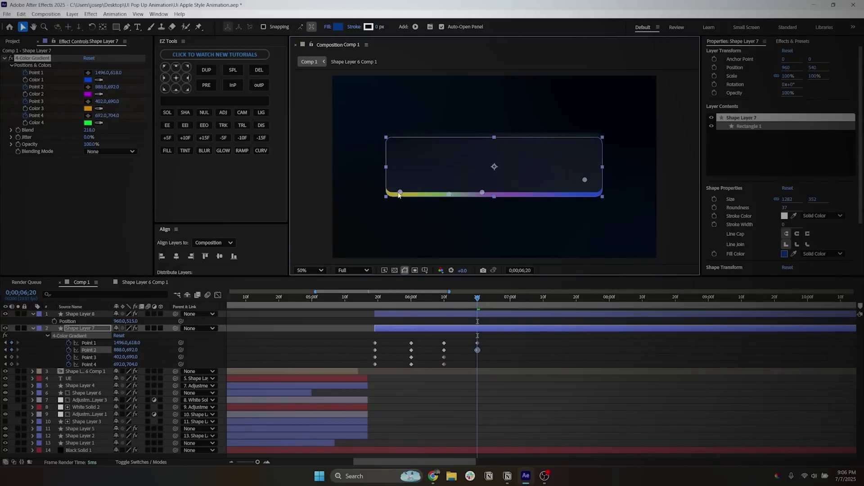
pyautogui.moveTo(449, 194); pyautogui.dragTo(396, 192)
pyautogui.moveTo(585, 181); pyautogui.dragTo(587, 192)
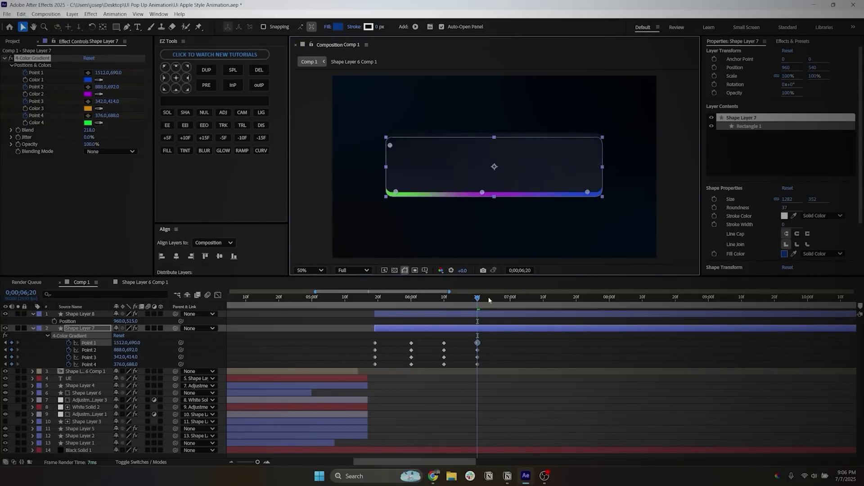
# At 0;00;07;00, move Point 1 to 970,712, Point 2 to 386,708, Point 3 to 1396,704 and Point 4 to 356,416, and preview the motion.
pyautogui.click(510, 298)
pyautogui.moveTo(392, 143); pyautogui.dragTo(454, 175)
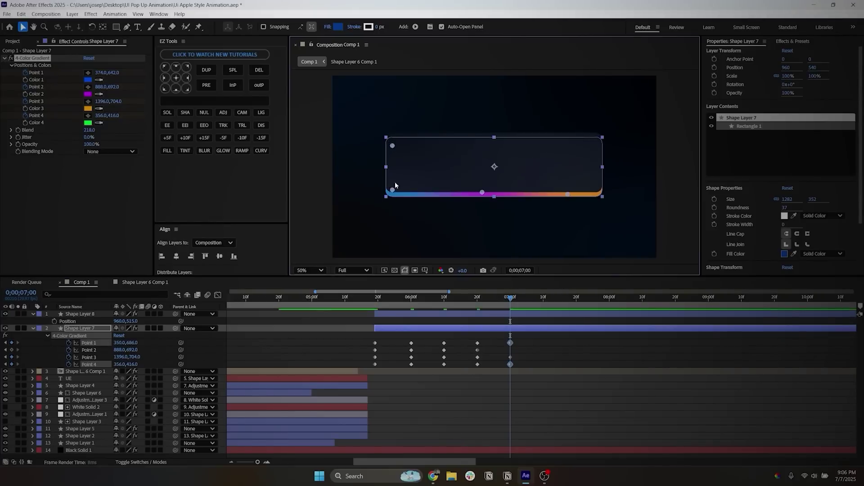
pyautogui.moveTo(390, 193)
pyautogui.mouseDown()
pyautogui.moveTo(497, 195)
pyautogui.moveTo(406, 196)
pyautogui.mouseUp()
pyautogui.press('space')
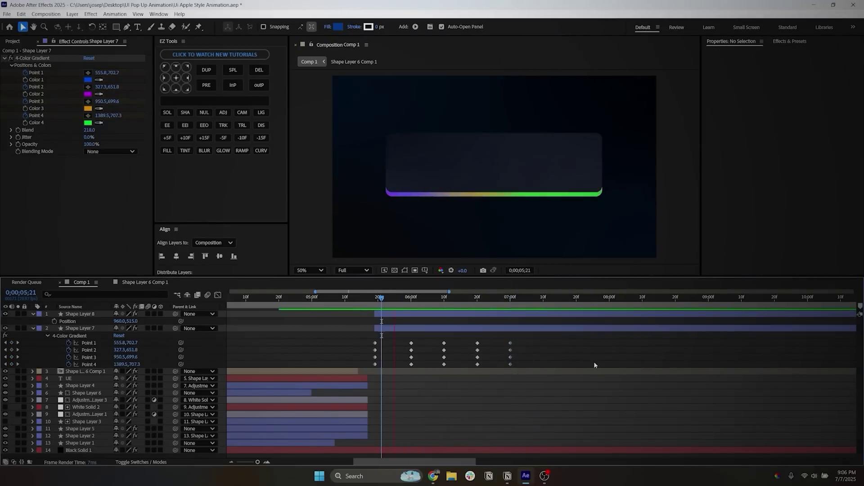
# Copy all the gradient point keyframes, paste them repeatedly from about 0;00;07;10 onward, and preview the looping color edge.
pyautogui.moveTo(526, 339); pyautogui.dragTo(355, 367)
pyautogui.hotkey('ctrl', 'c')
pyautogui.moveTo(530, 298); pyautogui.dragTo(544, 303)
pyautogui.hotkey('ctrl', 'v')
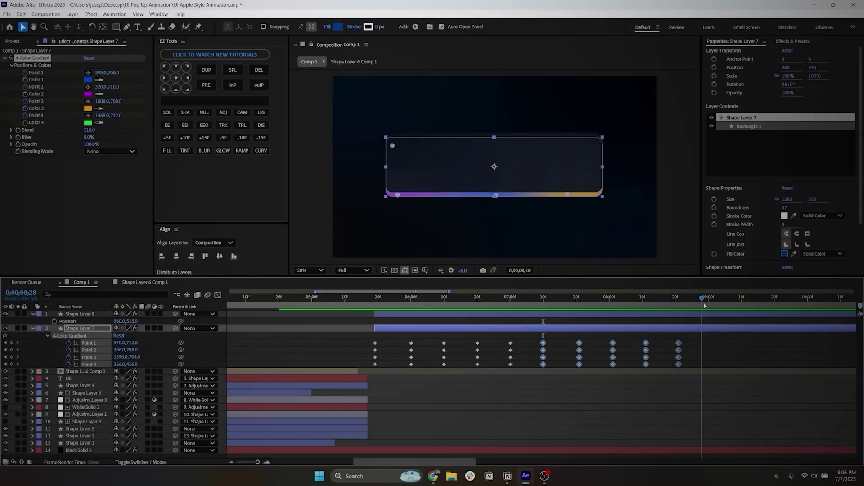
pyautogui.press('F2')
pyautogui.click(378, 299)
pyautogui.press('space')
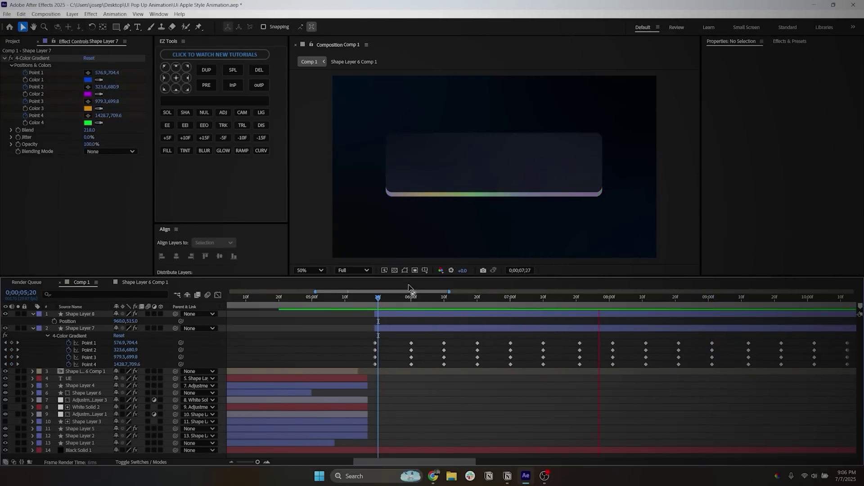
# Set the gradient's Color 4 to red FF0000, preview it, and repeat the point keyframes until about 15 seconds.
pyautogui.click(147, 142)
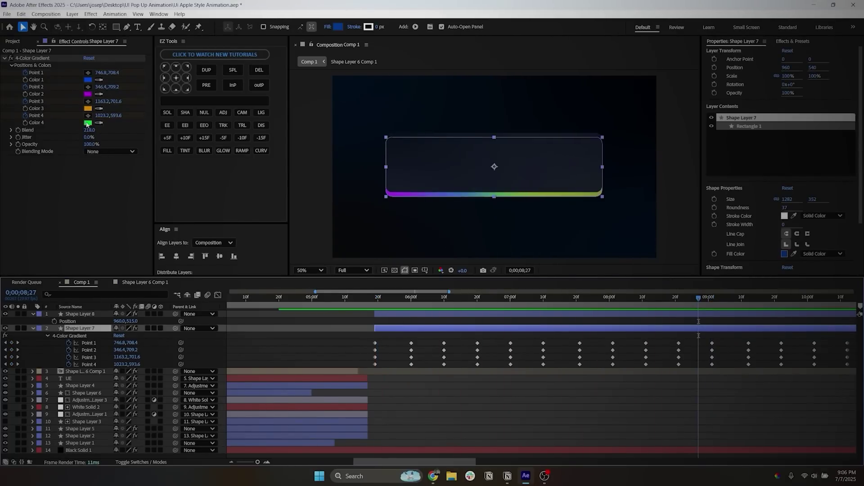
pyautogui.click(87, 123)
pyautogui.click(454, 184)
pyautogui.moveTo(382, 168); pyautogui.dragTo(158, 168)
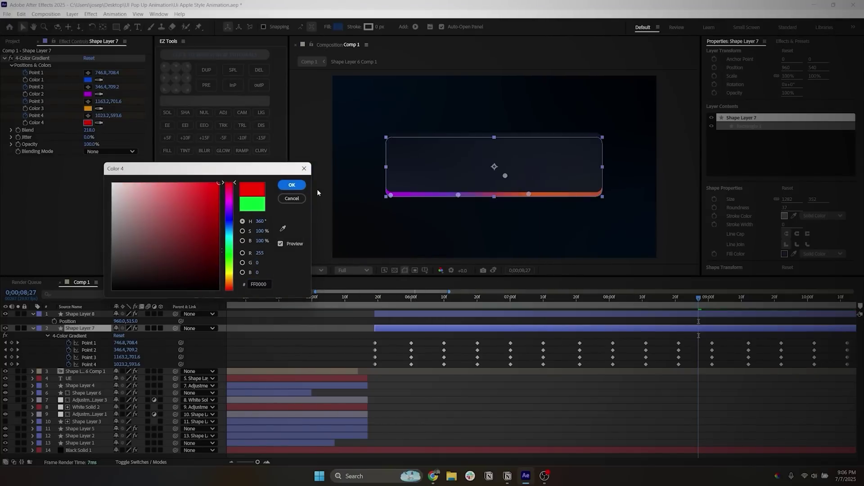
pyautogui.click(293, 185)
pyautogui.press('space')
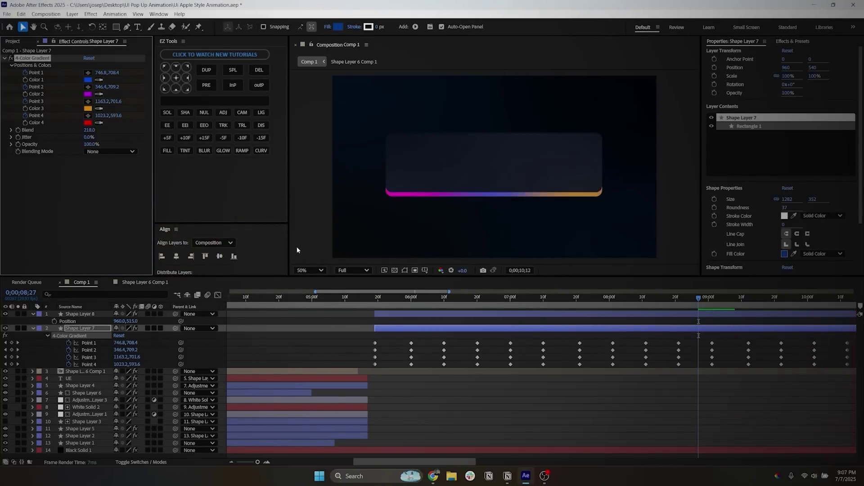
pyautogui.press('space')
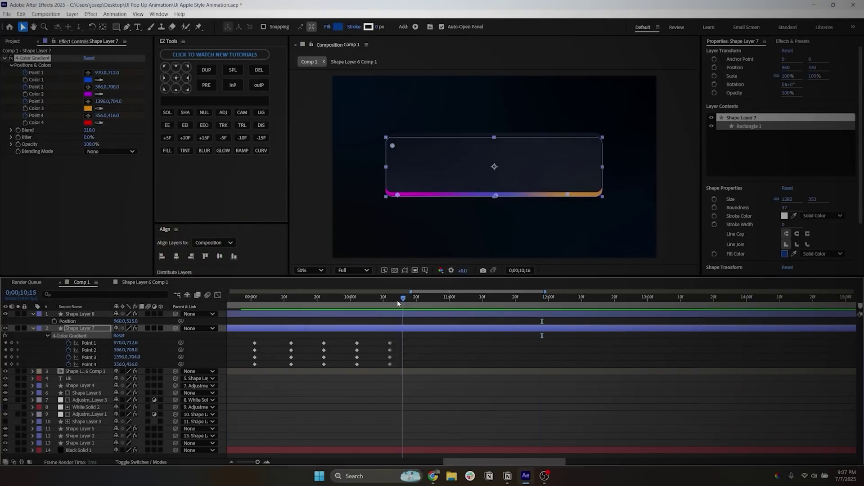
pyautogui.click(403, 318)
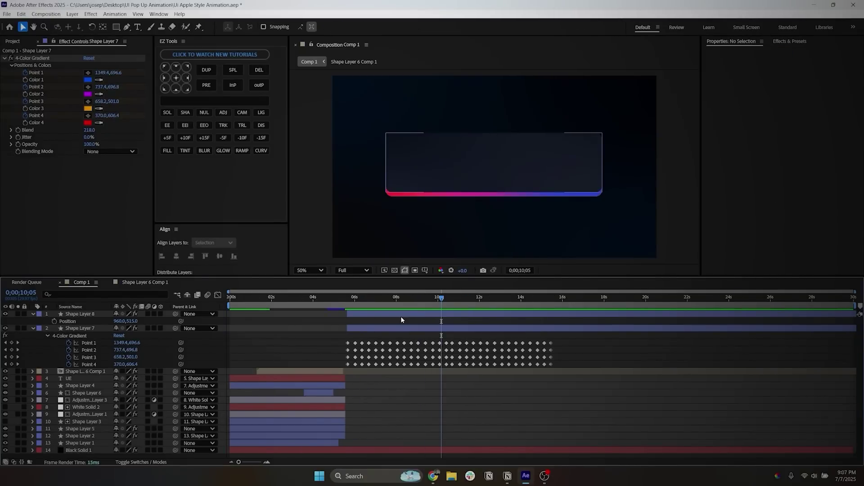
# Add an Inner Glow layer style to the dark panel with 100% opacity, size about 54 and range 100%.
pyautogui.rightClick(80, 314)
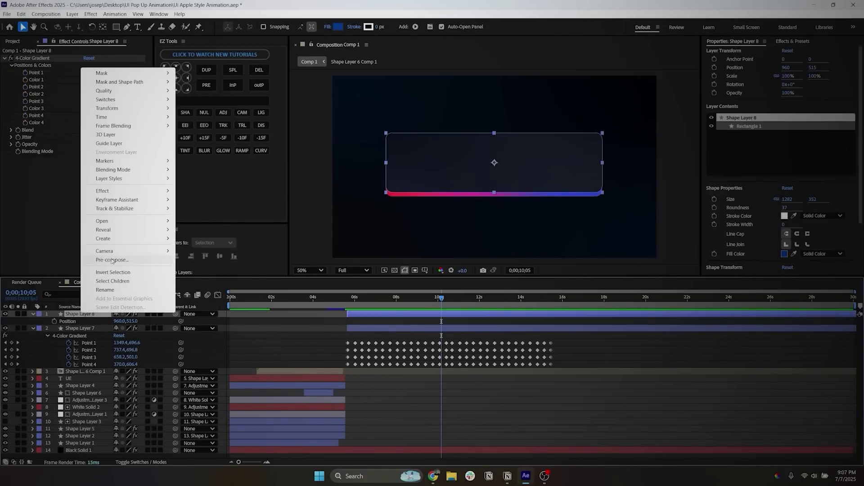
pyautogui.moveTo(127, 208)
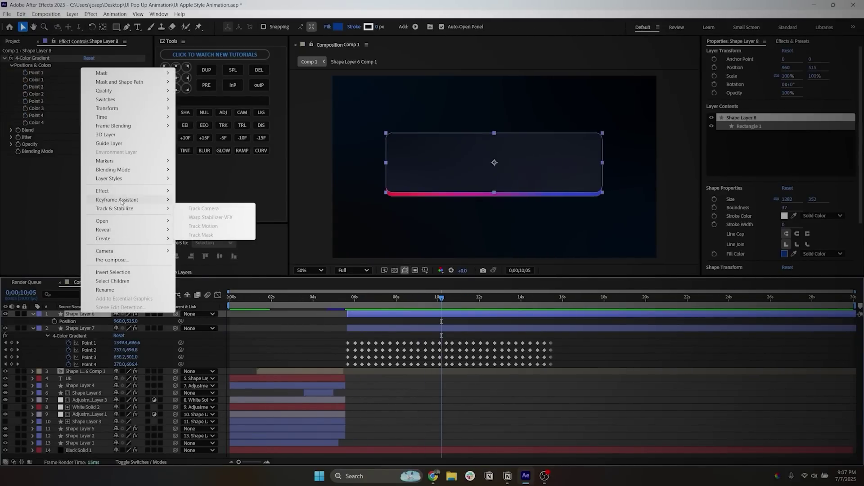
pyautogui.moveTo(109, 179)
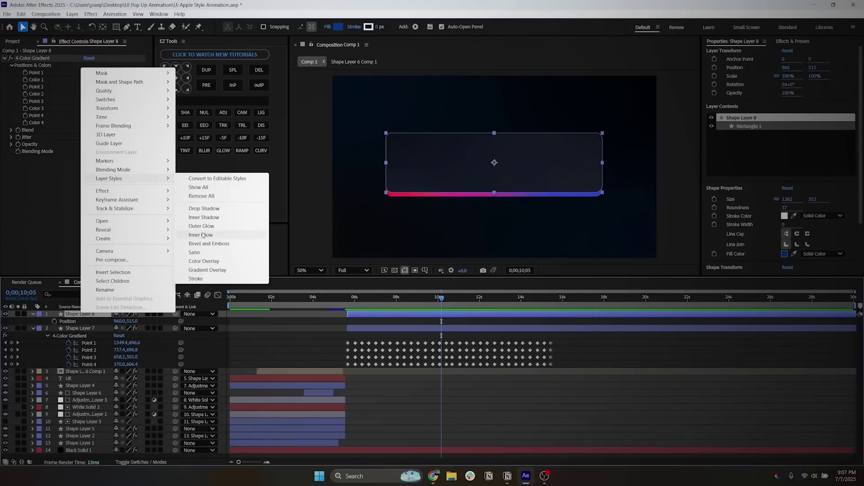
pyautogui.click(203, 235)
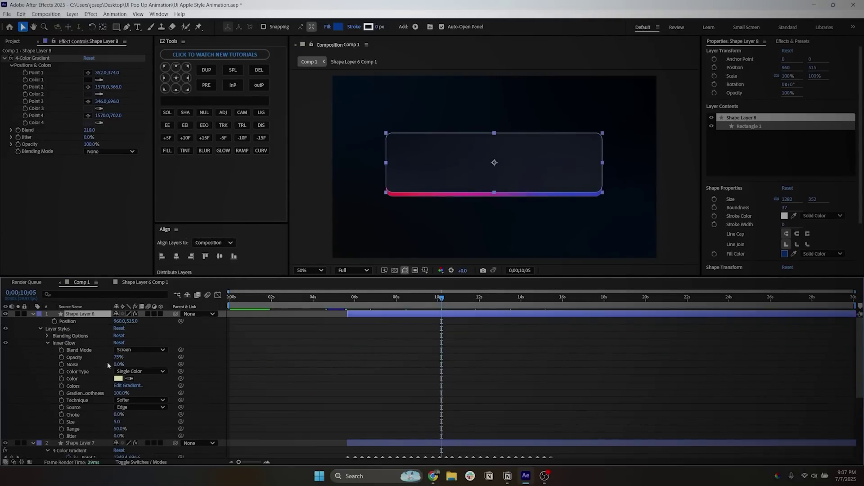
pyautogui.moveTo(117, 422); pyautogui.dragTo(135, 419)
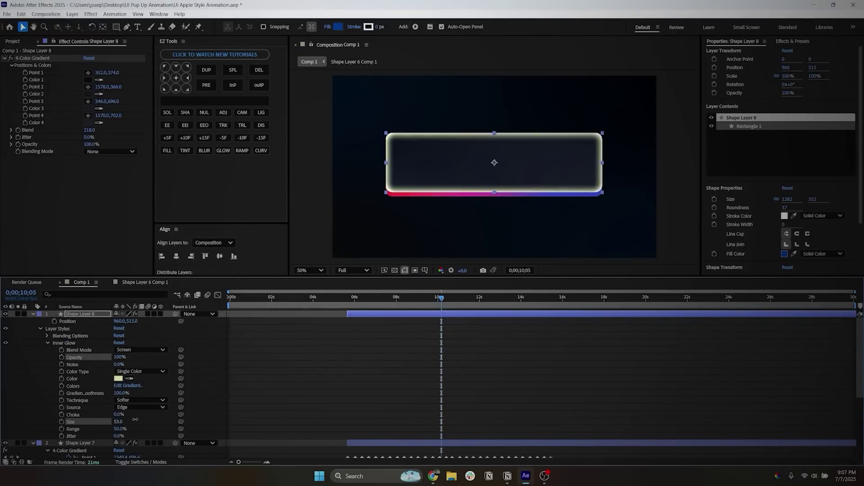
pyautogui.scroll(-2, 129, 405)
pyautogui.moveTo(120, 385); pyautogui.dragTo(562, 362)
# Tint the panel's inner glow pale blue, then enlarge it to about 66 and lower its opacity.
pyautogui.click(118, 336)
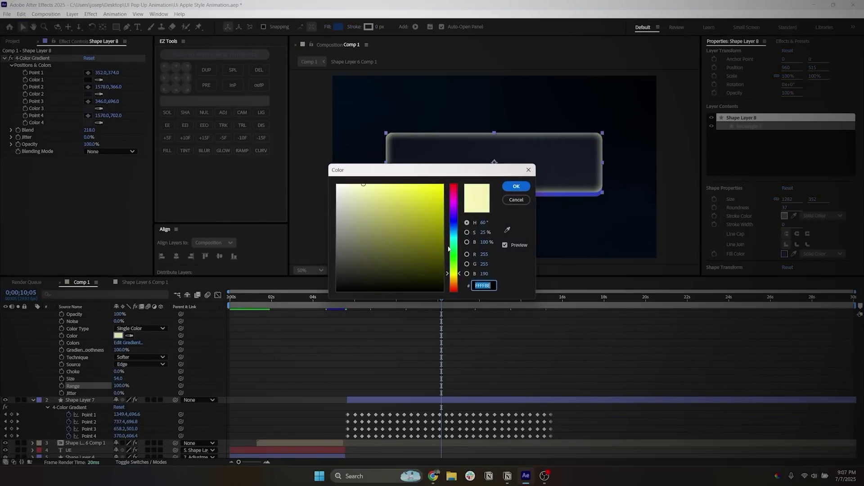
pyautogui.moveTo(454, 273); pyautogui.dragTo(456, 230)
pyautogui.click(516, 187)
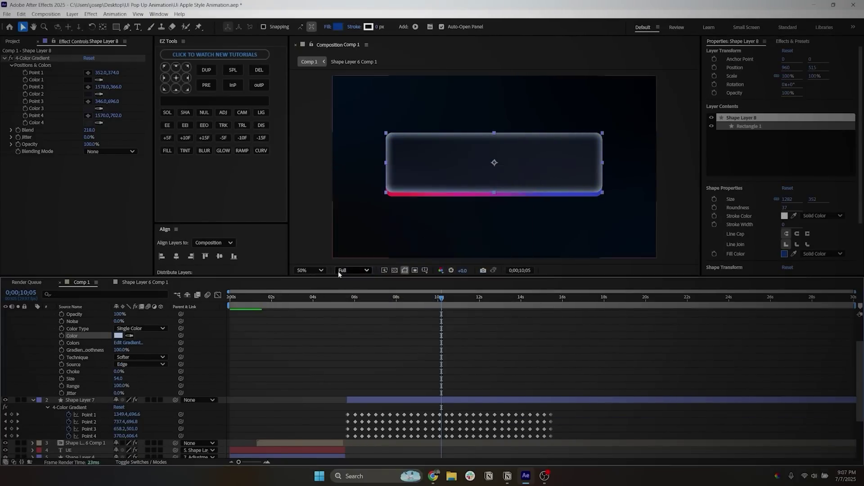
pyautogui.scroll(2, 116, 358)
pyautogui.moveTo(118, 422); pyautogui.dragTo(124, 420)
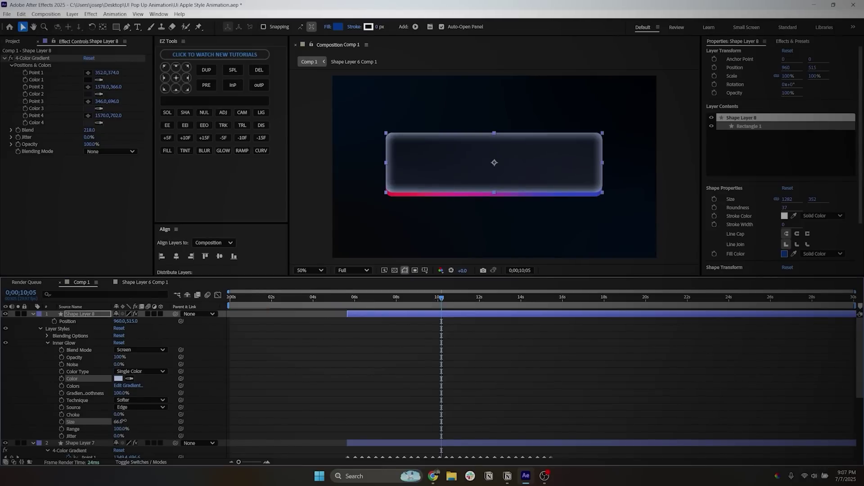
pyautogui.moveTo(118, 357); pyautogui.dragTo(86, 357)
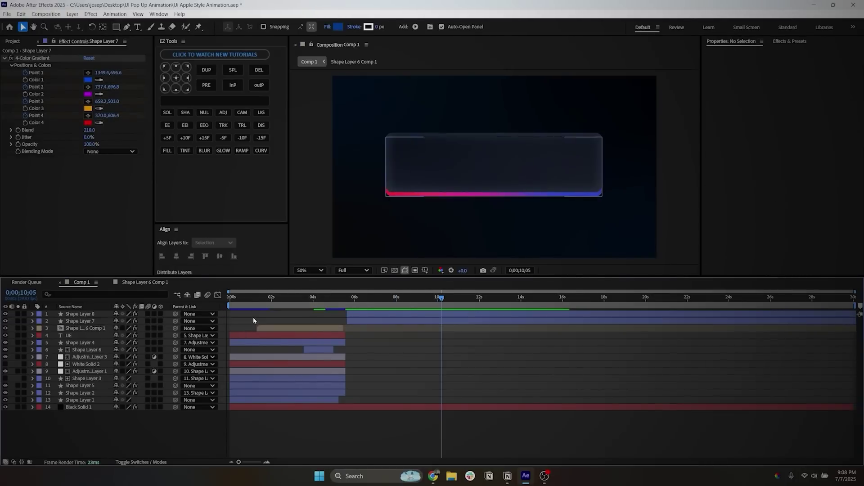
# Create a text layer reading "Best Community" in the SF UI Display Heavy font.
pyautogui.rightClick(84, 436)
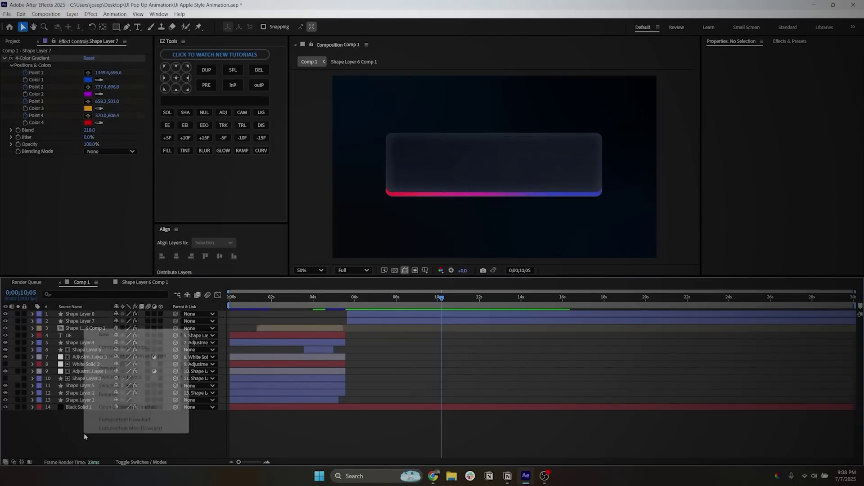
pyautogui.moveTo(112, 334)
pyautogui.click(203, 336)
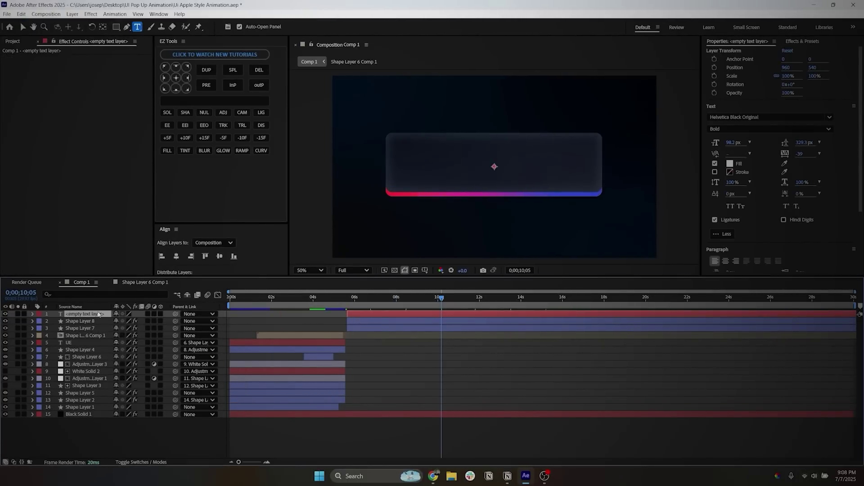
pyautogui.write('Best')
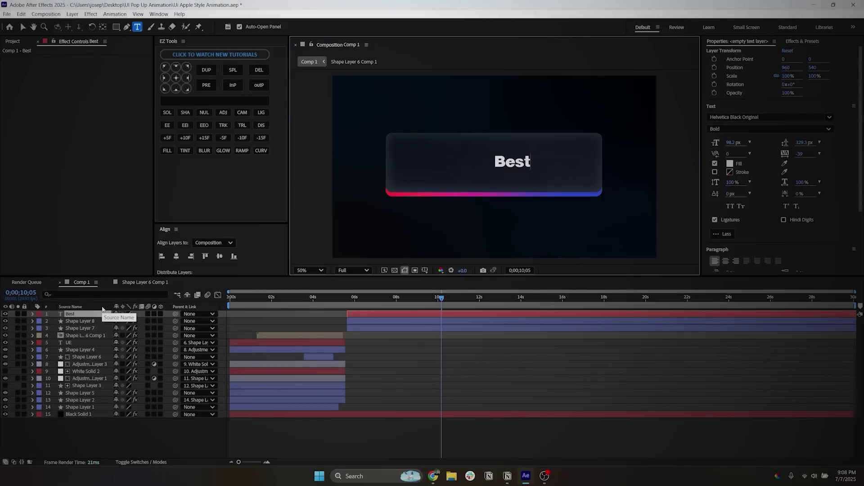
pyautogui.write(' Community')
pyautogui.click(755, 117)
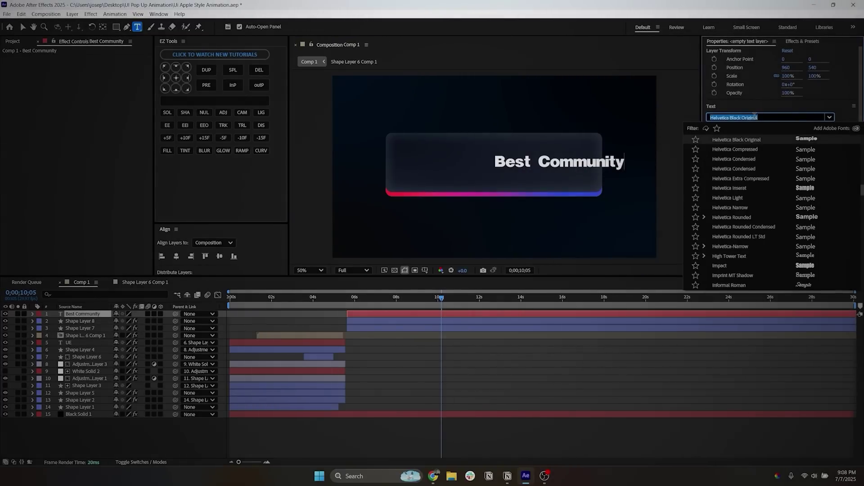
pyautogui.write('SF UI')
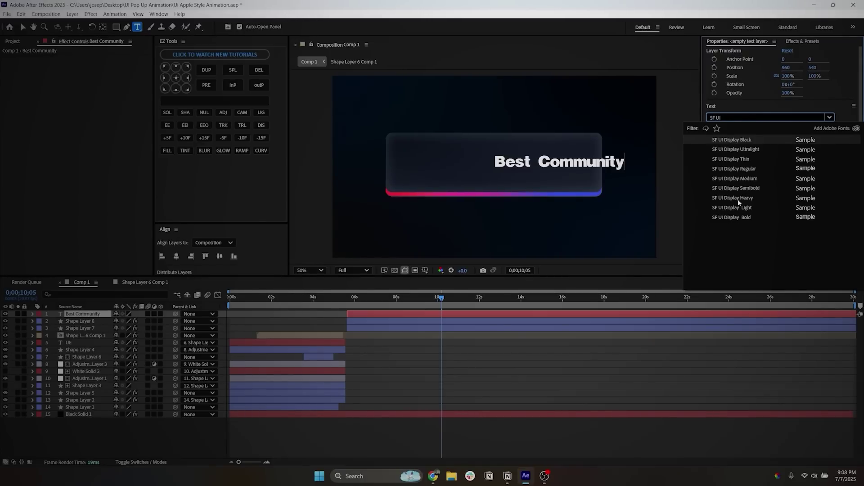
pyautogui.click(735, 218)
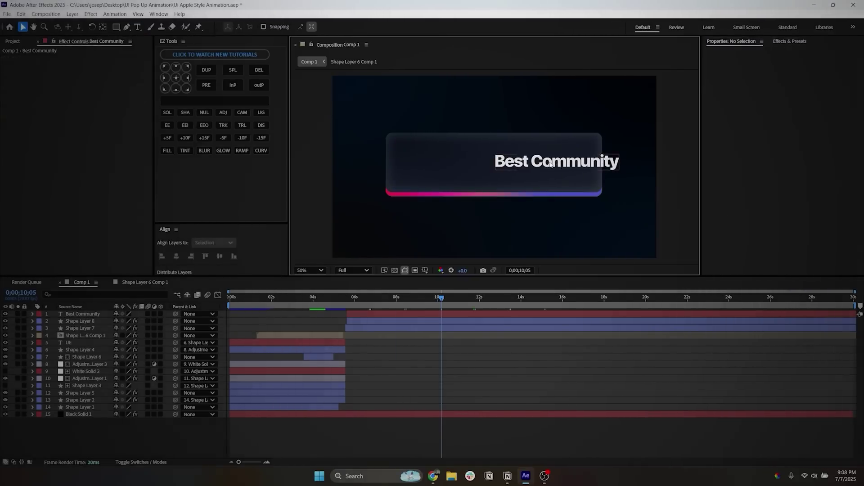
# Scale the Best Community text to 138% and place it in the panel's upper-left area with a centered anchor point.
pyautogui.moveTo(550, 164); pyautogui.dragTo(467, 168)
pyautogui.press('s')
pyautogui.moveTo(128, 321); pyautogui.dragTo(440, 322)
pyautogui.moveTo(432, 165); pyautogui.dragTo(421, 158)
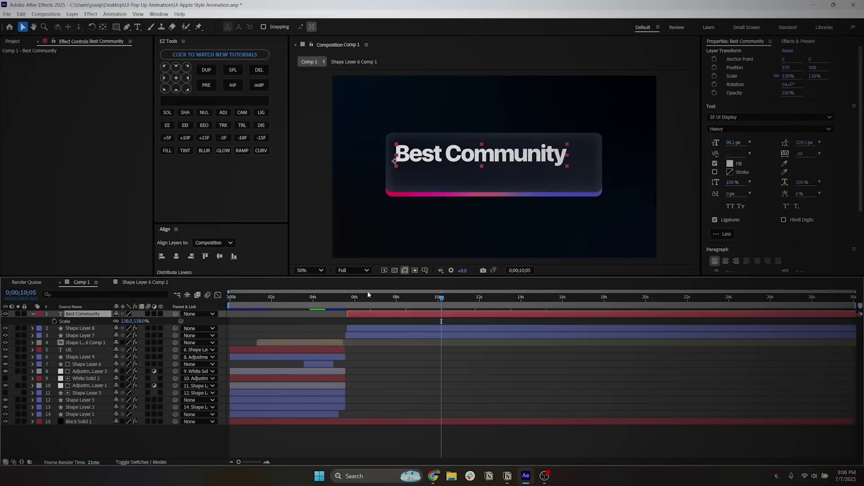
pyautogui.click(176, 77)
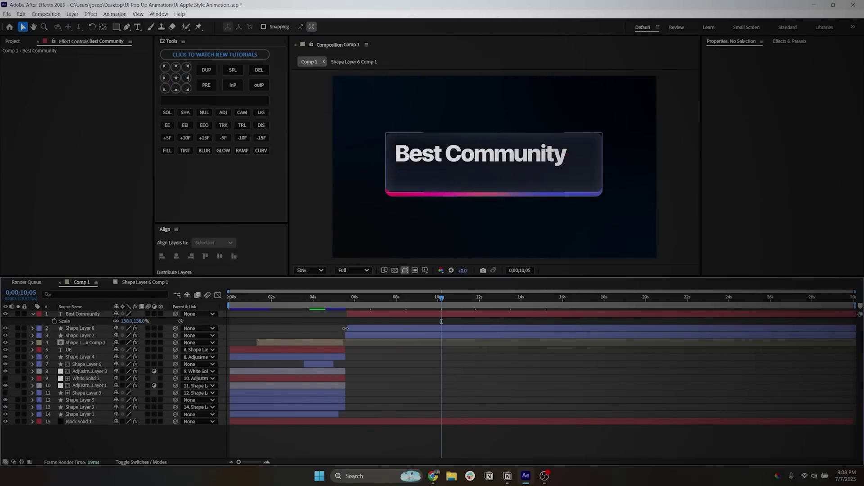
# Apply Gradient Ramp to the text, running from 886,404 to 884,536, and swap its colors so it starts white.
pyautogui.click(798, 41)
pyautogui.click(792, 51)
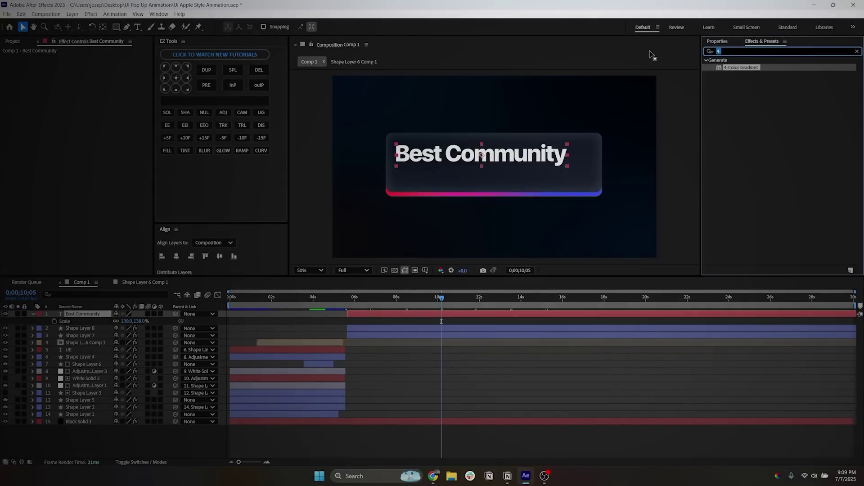
pyautogui.write('gradient')
pyautogui.moveTo(748, 96)
pyautogui.mouseDown()
pyautogui.moveTo(540, 202)
pyautogui.moveTo(382, 315)
pyautogui.mouseUp()
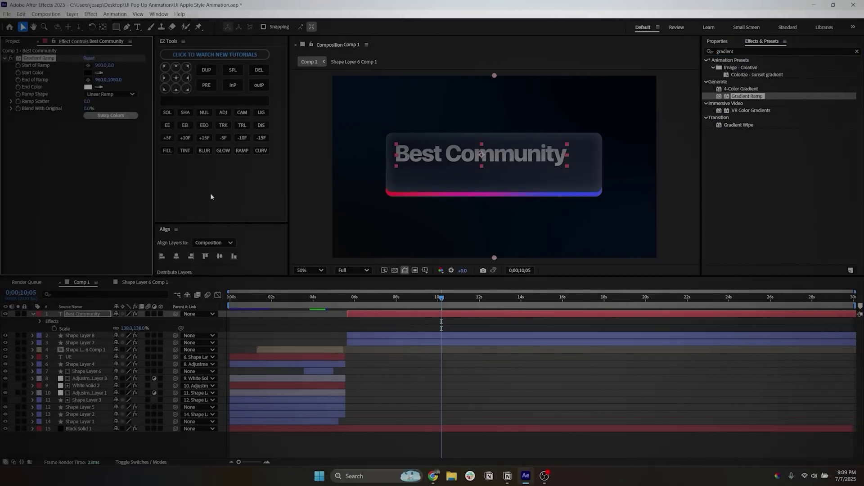
pyautogui.moveTo(495, 259); pyautogui.dragTo(482, 168)
pyautogui.click(111, 115)
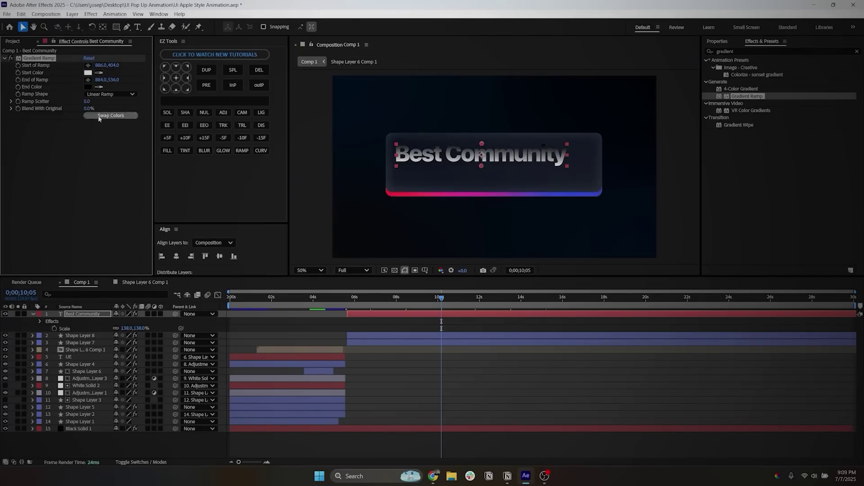
# Set the text's Gradient Ramp end color to medium gray 6C6C6C.
pyautogui.click(88, 87)
pyautogui.moveTo(370, 174); pyautogui.dragTo(382, 221)
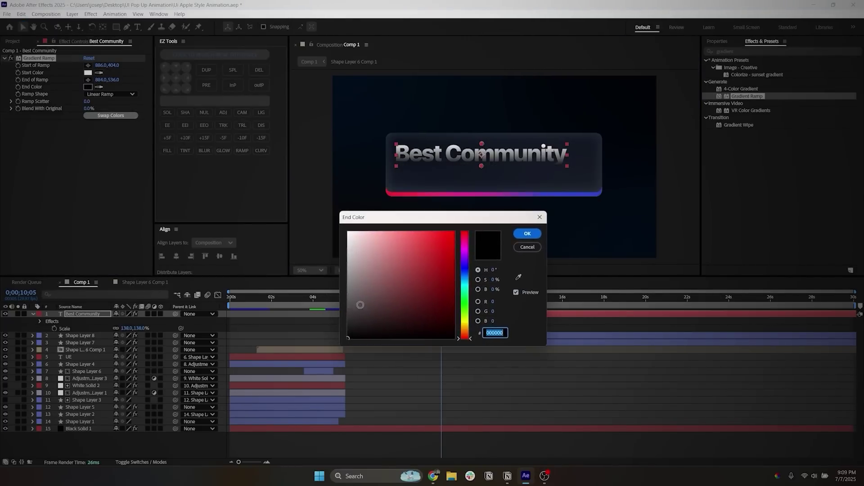
pyautogui.moveTo(360, 306); pyautogui.dragTo(346, 294)
pyautogui.click(527, 233)
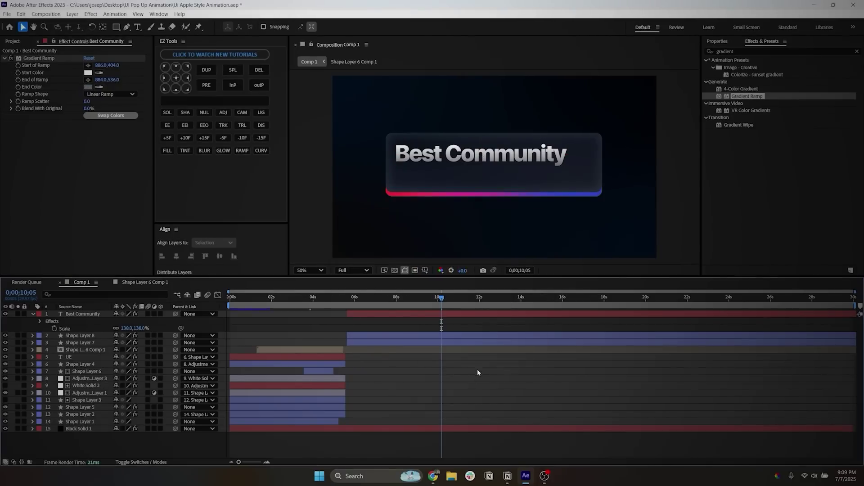
# Add an Inner Glow layer style to the Best Community text and color it light blue BEE1FF.
pyautogui.press('/')
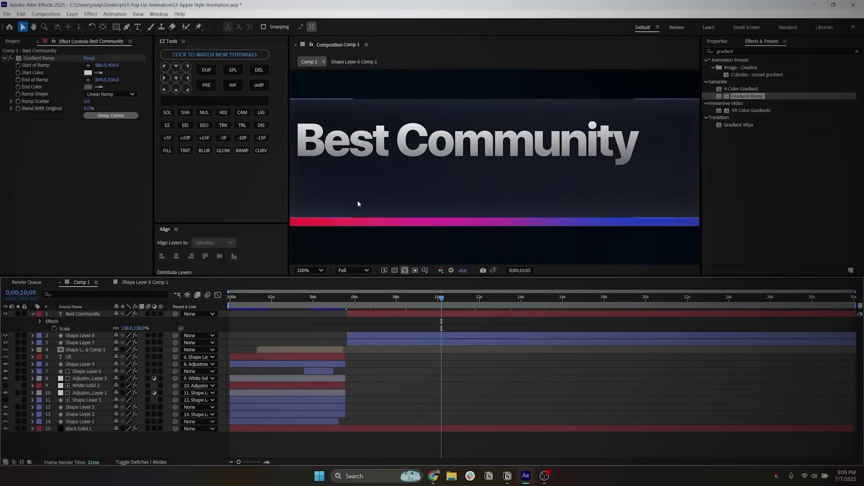
pyautogui.rightClick(76, 313)
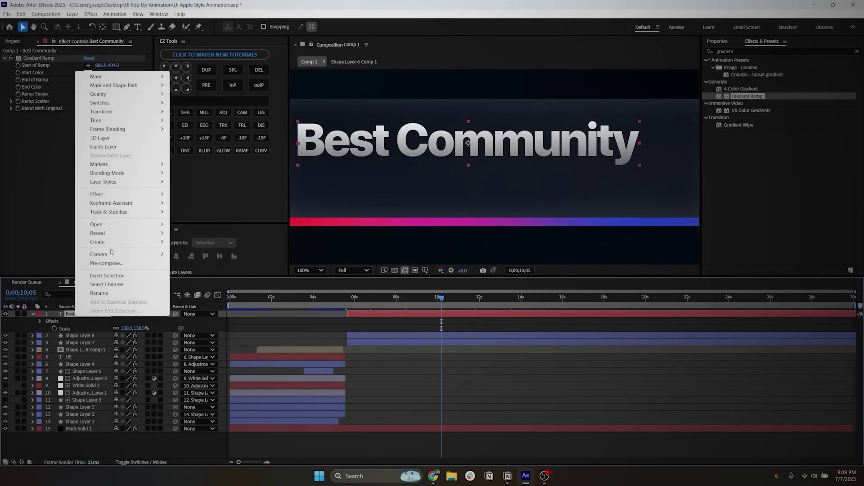
pyautogui.moveTo(169, 184)
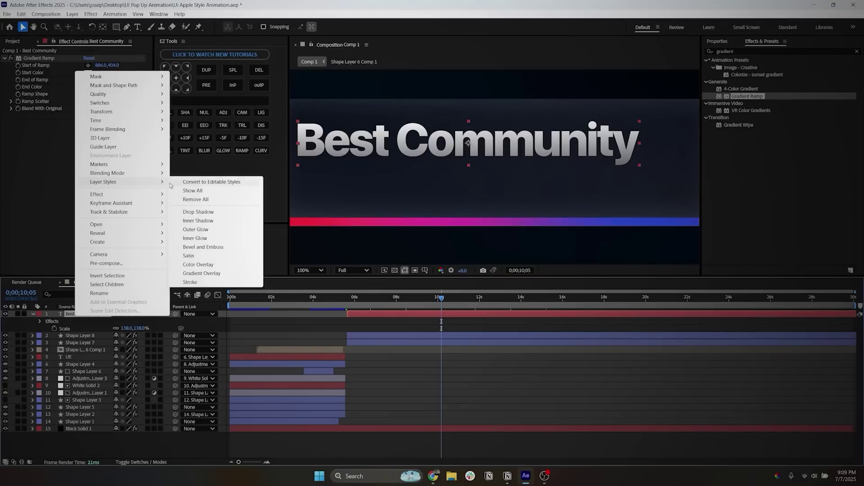
pyautogui.click(195, 238)
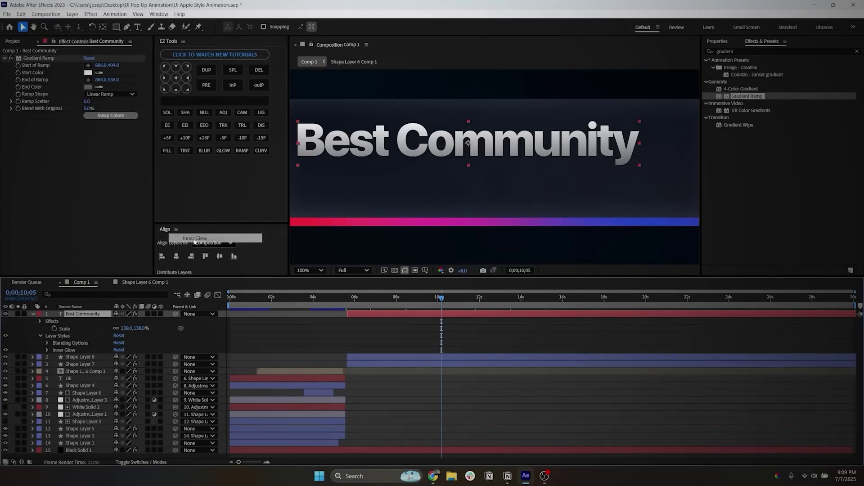
pyautogui.click(47, 350)
pyautogui.click(118, 386)
pyautogui.click(454, 231)
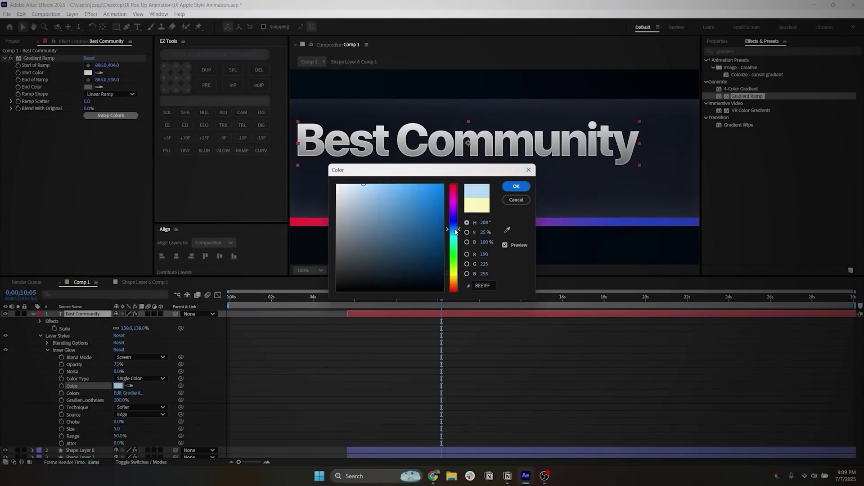
pyautogui.click(516, 187)
# Set the text's inner glow to 100% opacity and size 16, and increase its range.
pyautogui.moveTo(120, 366); pyautogui.dragTo(178, 363)
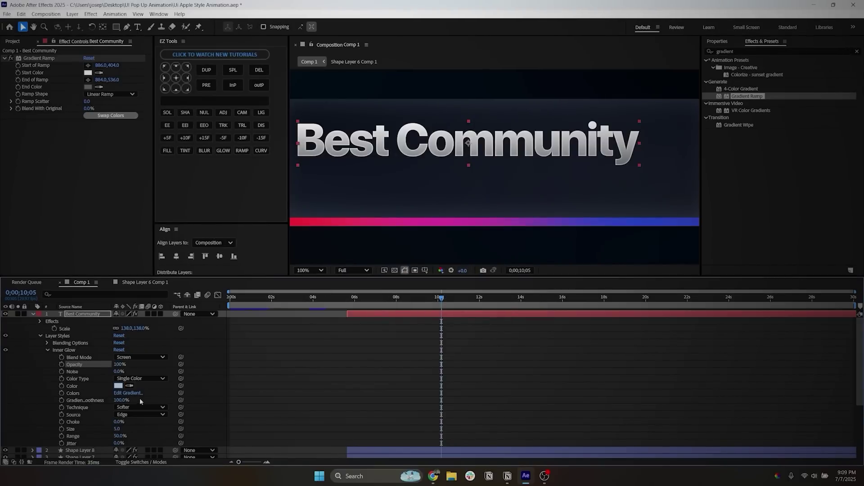
pyautogui.scroll(-1, 140, 401)
pyautogui.moveTo(117, 407); pyautogui.dragTo(121, 407)
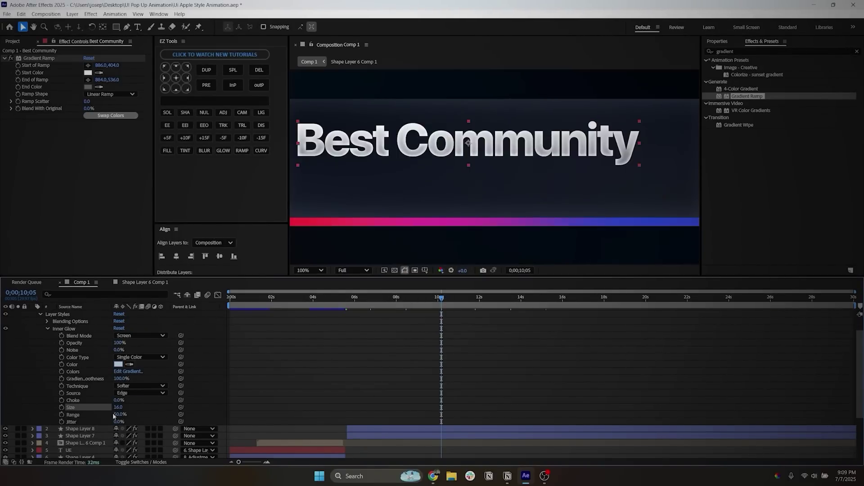
pyautogui.moveTo(118, 416); pyautogui.dragTo(134, 415)
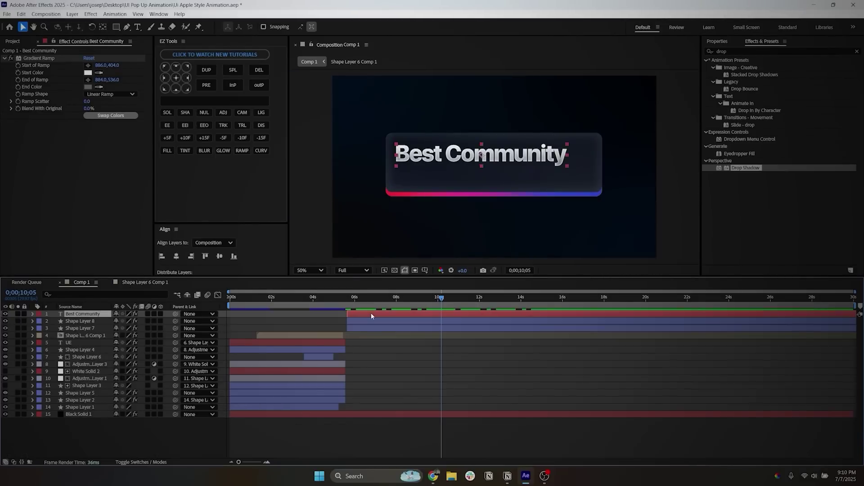
# Duplicate the Best Community text, move the copy down to 883,574, and shift its gradient ramp to run from 886,515 to 884,643.
pyautogui.hotkey('ctrl', 'd')
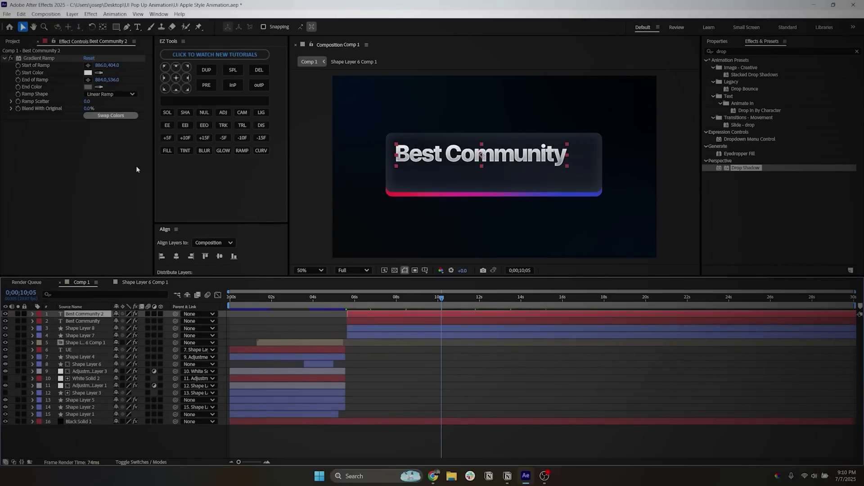
pyautogui.press('p')
pyautogui.moveTo(132, 321); pyautogui.dragTo(442, 321)
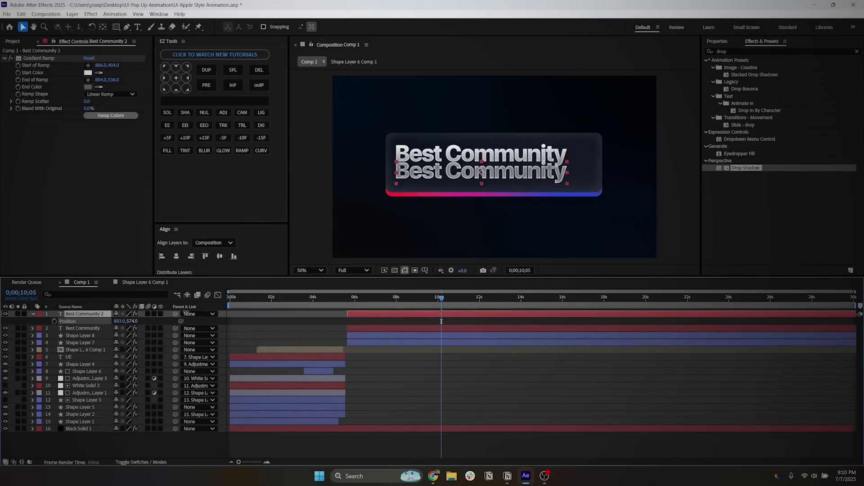
pyautogui.press('Return')
pyautogui.moveTo(114, 81); pyautogui.dragTo(166, 66)
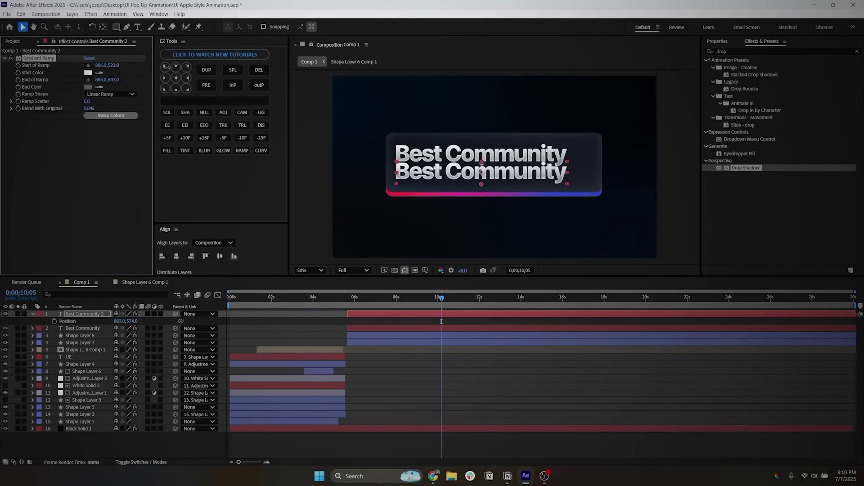
# Set the lower Best Community text's Gradient Ramp to a near-black start color and a dark gray end color.
pyautogui.click(88, 73)
pyautogui.moveTo(366, 270); pyautogui.dragTo(327, 275)
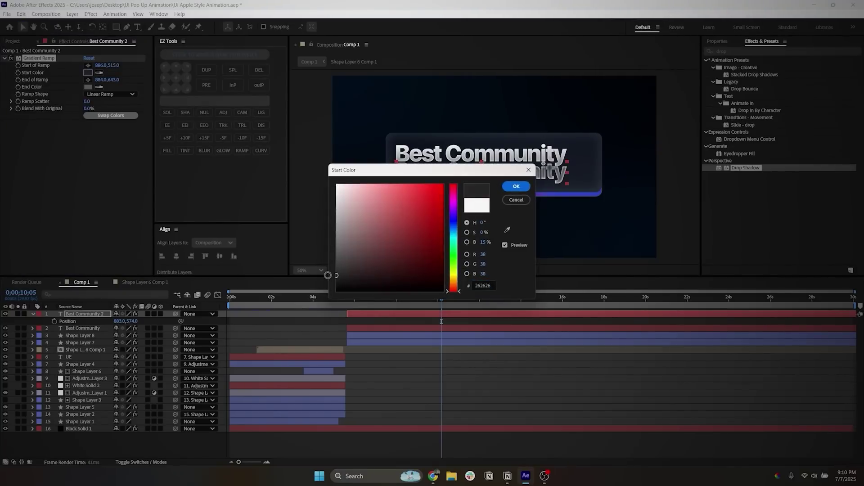
pyautogui.moveTo(379, 173); pyautogui.dragTo(147, 168)
pyautogui.moveTo(104, 270); pyautogui.dragTo(104, 284)
pyautogui.click(284, 181)
pyautogui.click(87, 87)
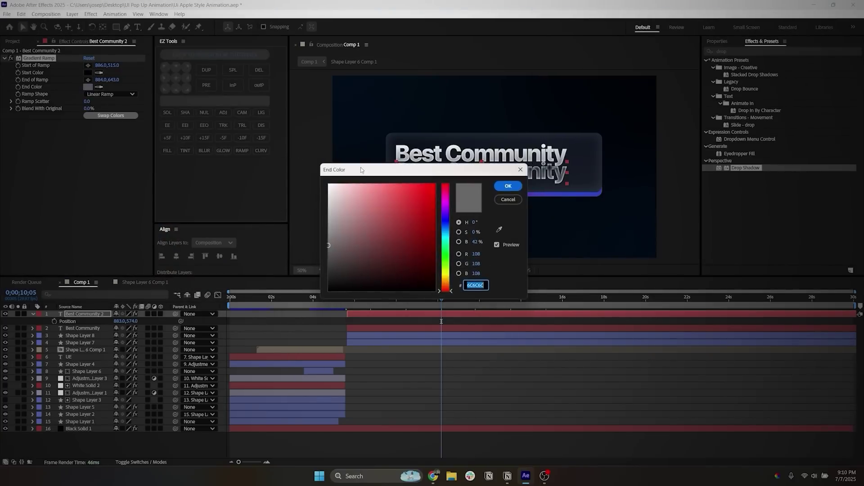
pyautogui.moveTo(361, 168); pyautogui.dragTo(95, 162)
pyautogui.moveTo(70, 261); pyautogui.dragTo(53, 270)
pyautogui.click(232, 179)
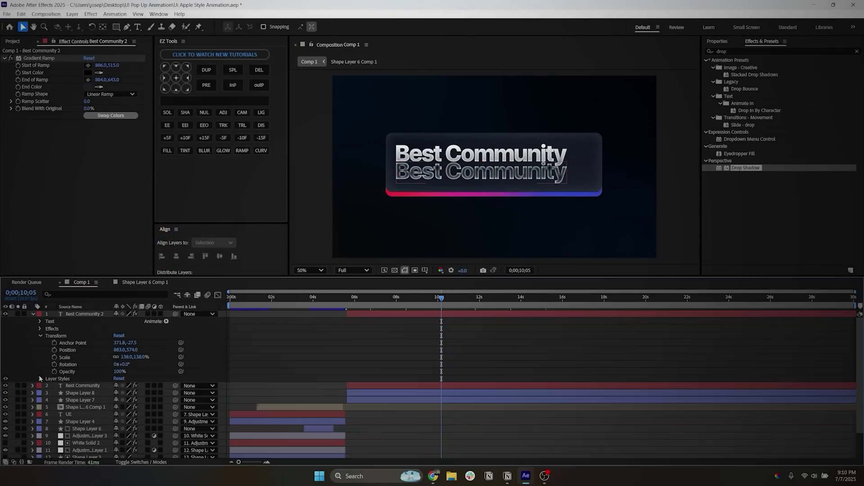
# Remove the Inner Glow style from the lower Best Community text and swap its Gradient Ramp colors.
pyautogui.click(41, 378)
pyautogui.press('Delete')
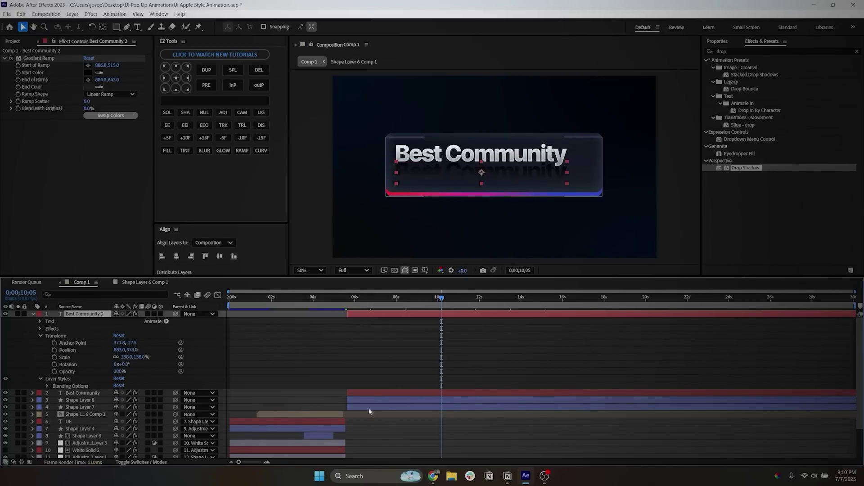
pyautogui.click(111, 115)
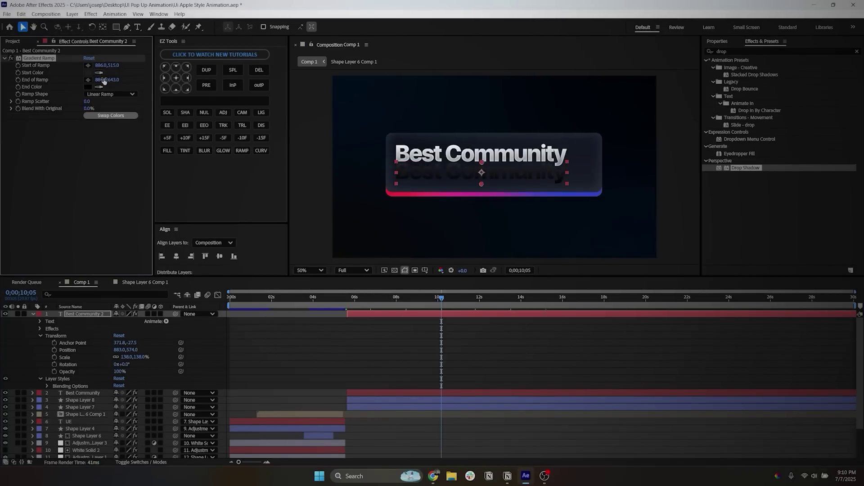
# Set the lower text's Gradient Ramp start color to a medium gray.
pyautogui.click(87, 73)
pyautogui.moveTo(423, 170); pyautogui.dragTo(201, 163)
pyautogui.moveTo(116, 244); pyautogui.dragTo(100, 227)
pyautogui.click(294, 178)
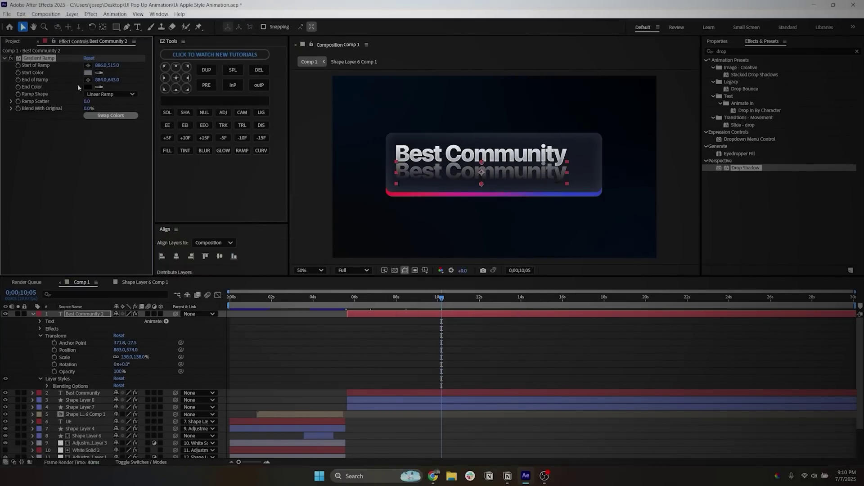
# Set the lower text's Gradient Ramp end color to a darker gray.
pyautogui.click(87, 86)
pyautogui.click(335, 240)
pyautogui.moveTo(357, 174); pyautogui.dragTo(75, 158)
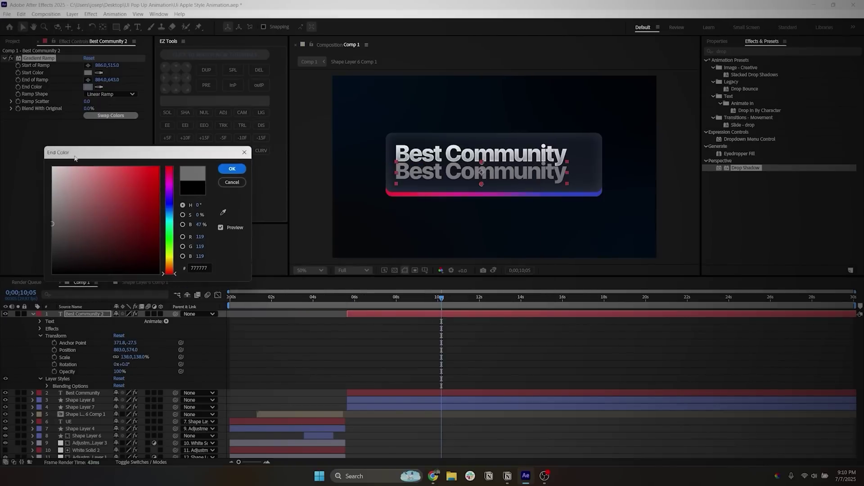
pyautogui.moveTo(54, 234); pyautogui.dragTo(31, 239)
pyautogui.click(232, 169)
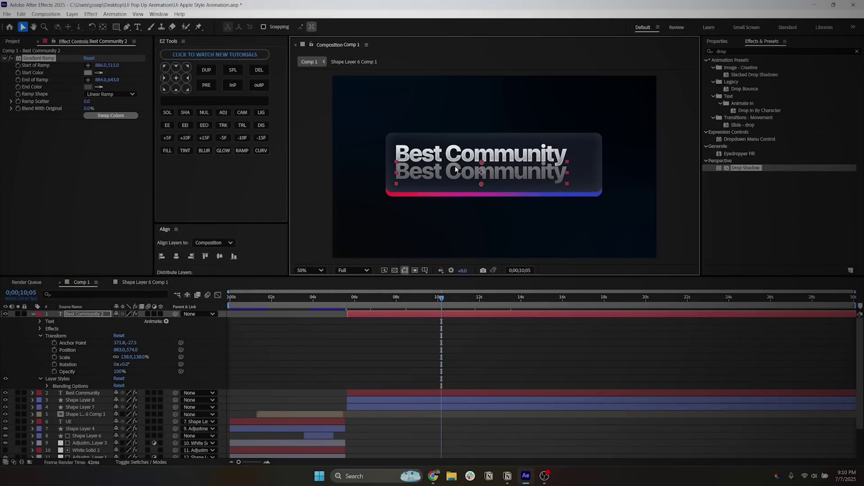
# Change the font style of the lower Best Community text to SF UI Display Regular.
pyautogui.hotkey('ctrl', 't')
pyautogui.click(747, 129)
pyautogui.click(729, 173)
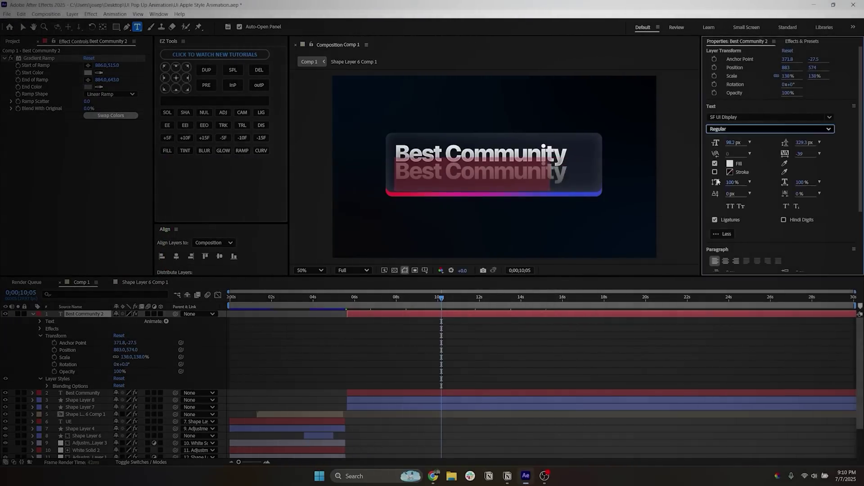
pyautogui.click(459, 347)
# Replace the lower text's wording with "Ultimate Editors Community".
pyautogui.tripleClick(447, 180)
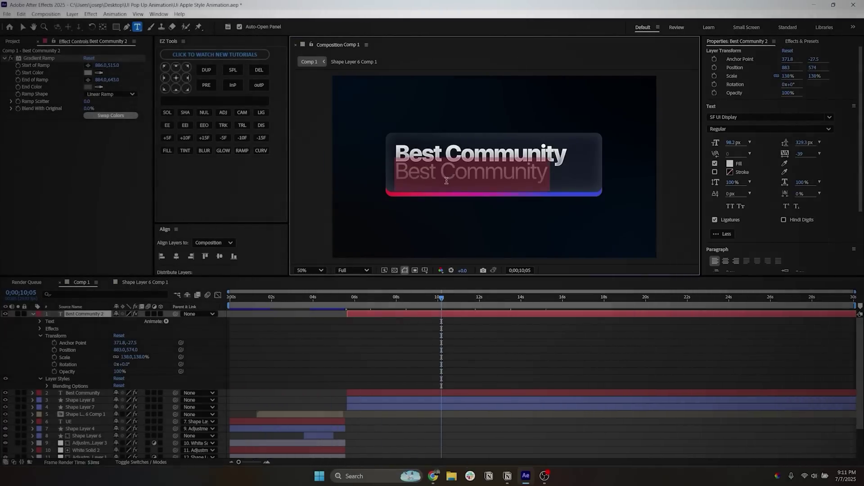
pyautogui.press('BackSpace')
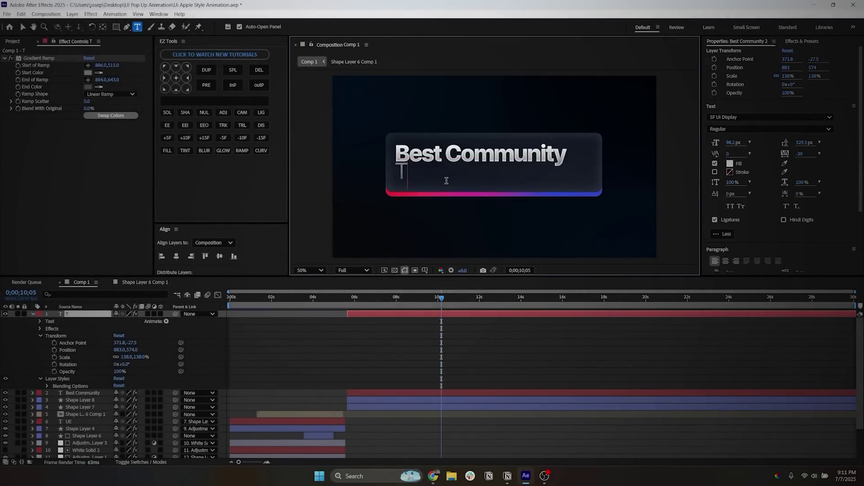
pyautogui.write('Ultimate Editors Community')
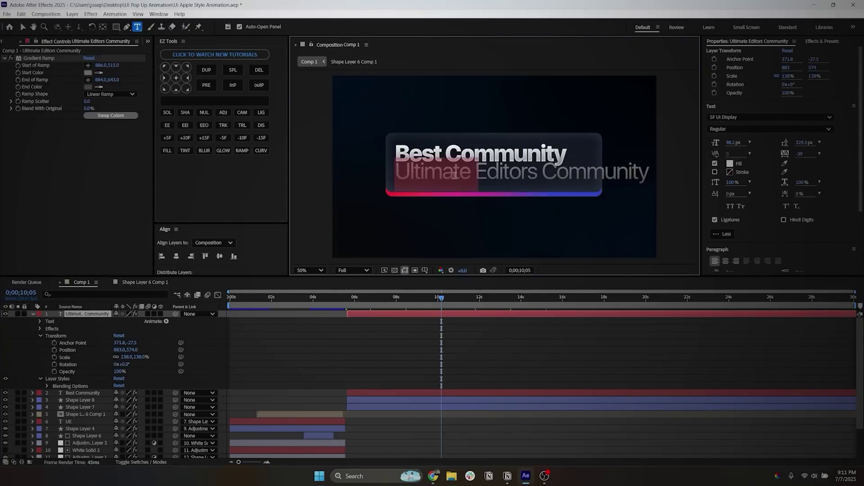
# Set the Ultimate Editors Community text's font size to 40.2 px and move it up to position 883, 527.
pyautogui.moveTo(454, 176); pyautogui.dragTo(589, 172)
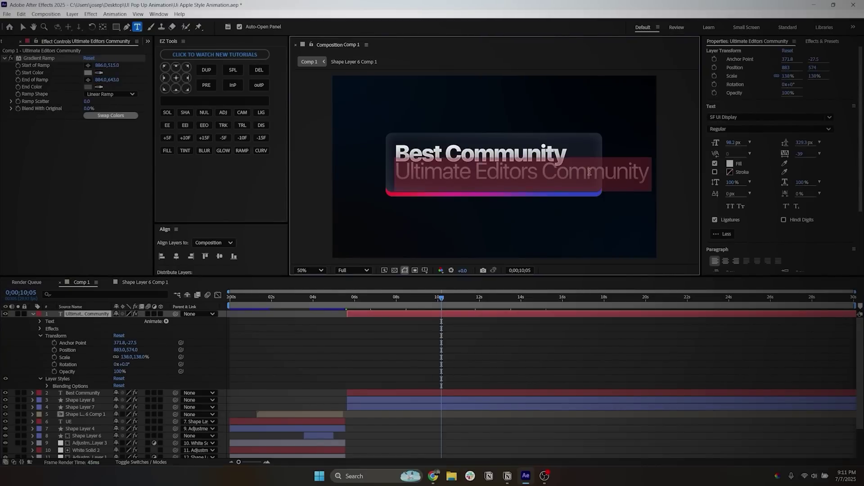
pyautogui.moveTo(734, 143); pyautogui.dragTo(710, 145)
pyautogui.click(488, 313)
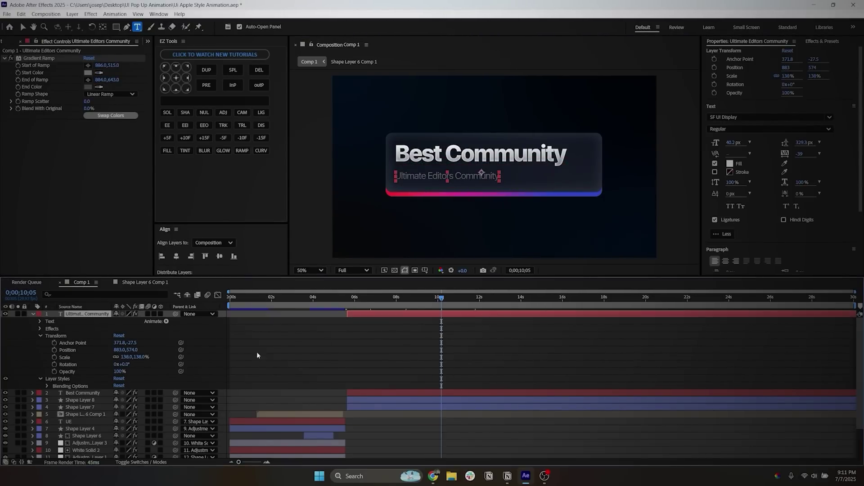
pyautogui.press('p')
pyautogui.moveTo(130, 322); pyautogui.dragTo(112, 321)
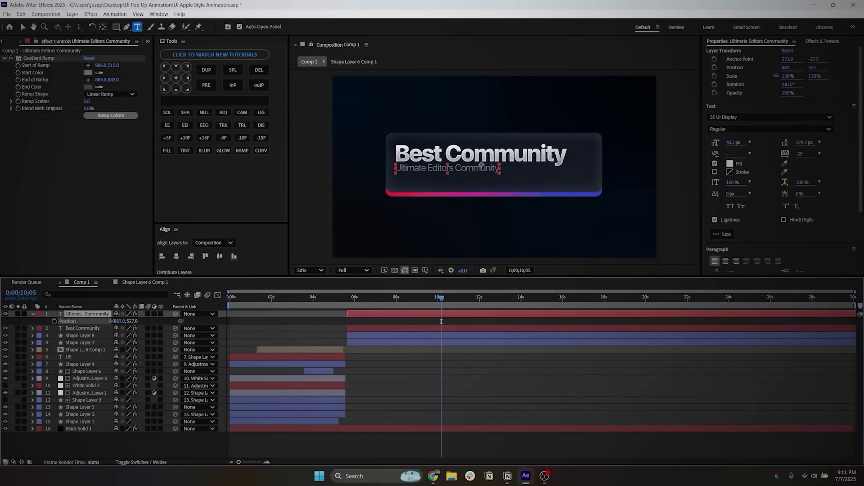
# Move both text layers down together so that Ultimate Editors Community sits at 883, 549.
pyautogui.click(111, 327)
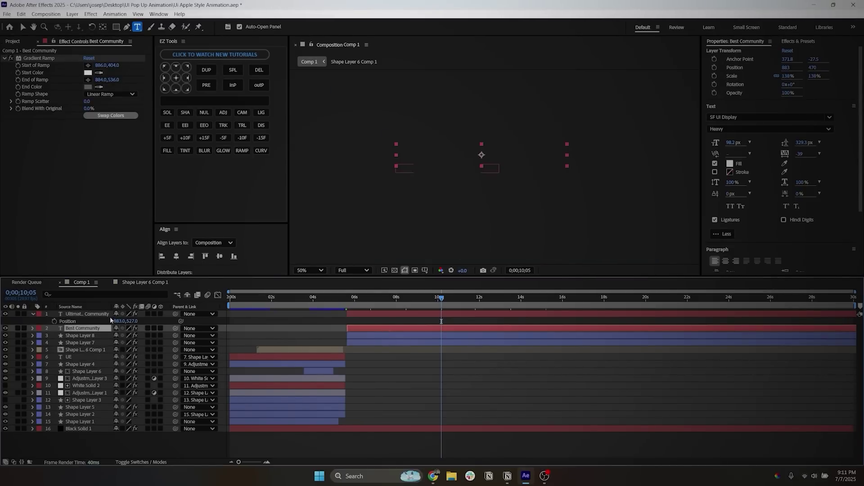
pyautogui.keyDown('shift'); pyautogui.click(110, 320); pyautogui.keyUp('shift')
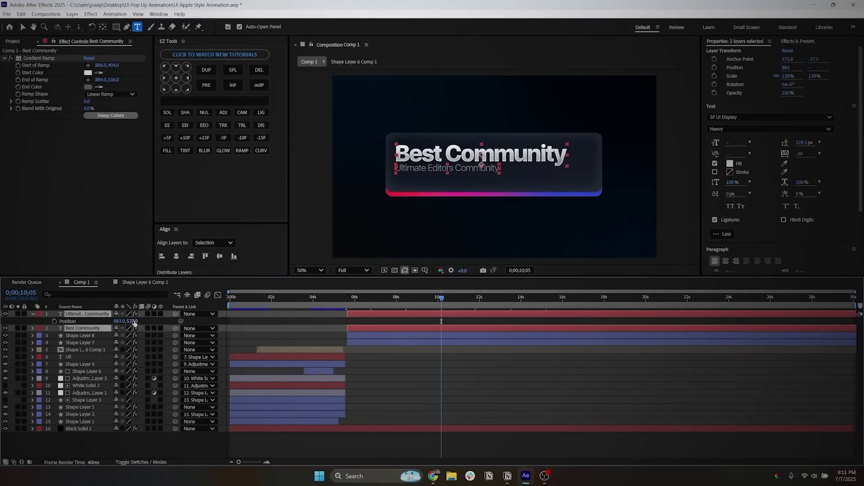
pyautogui.moveTo(134, 322); pyautogui.dragTo(143, 322)
pyautogui.press('v')
pyautogui.click(369, 393)
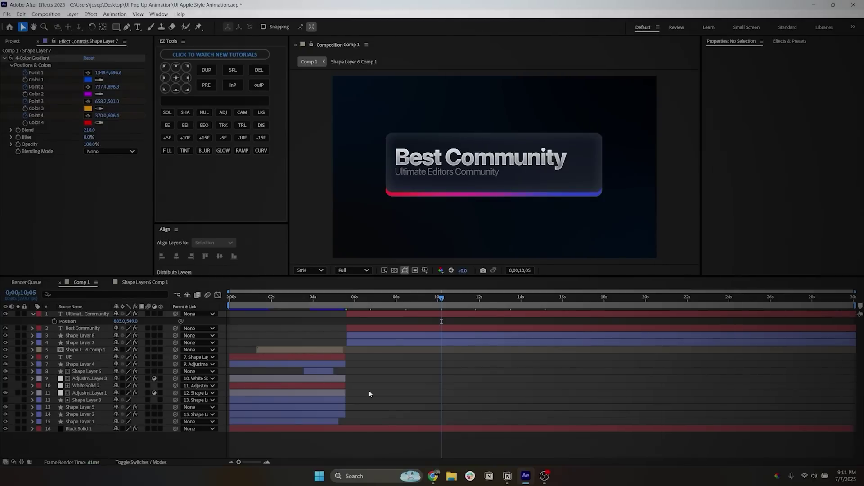
# Search the effects for "dee" to find Deep Glow.
pyautogui.click(789, 41)
pyautogui.click(765, 51)
pyautogui.write('dee')
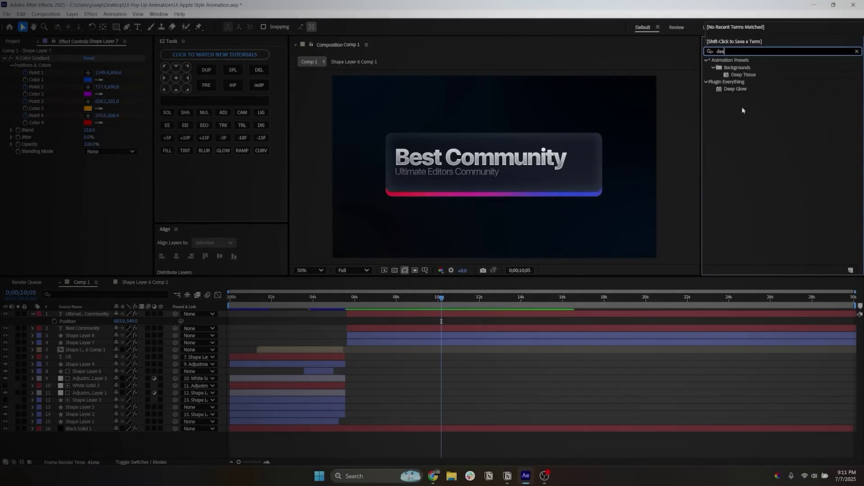
# Apply Deep Glow to Shape Layer 7 and set its exposure to 0.20.
pyautogui.moveTo(735, 89); pyautogui.dragTo(379, 346)
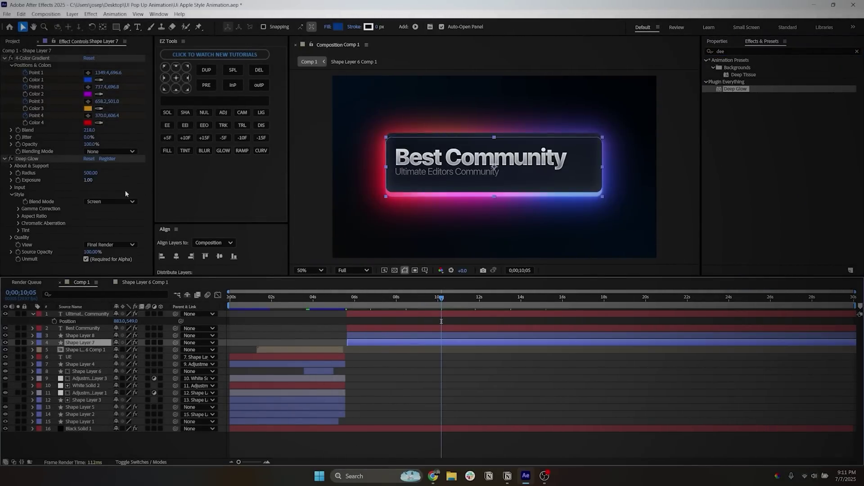
pyautogui.click(88, 179)
pyautogui.write('0.2')
pyautogui.press('Return')
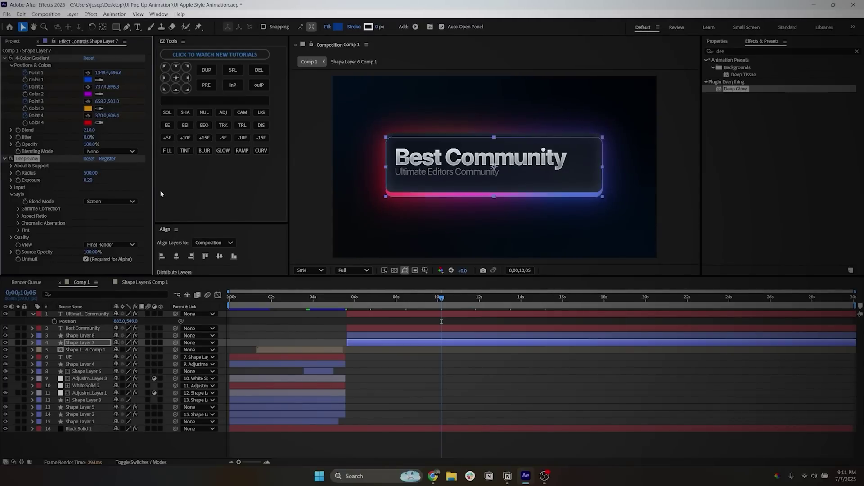
pyautogui.click(374, 352)
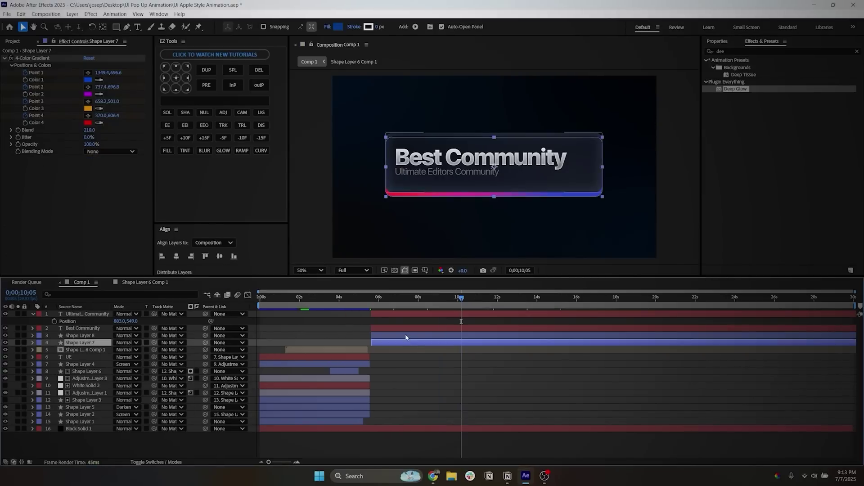
# Pre-compose Shape Layer 7 and Shape Layer 8 as Pre-comp 1, moving all attributes into the new composition.
pyautogui.keyDown('ctrl'); pyautogui.click(405, 335); pyautogui.keyUp('ctrl')
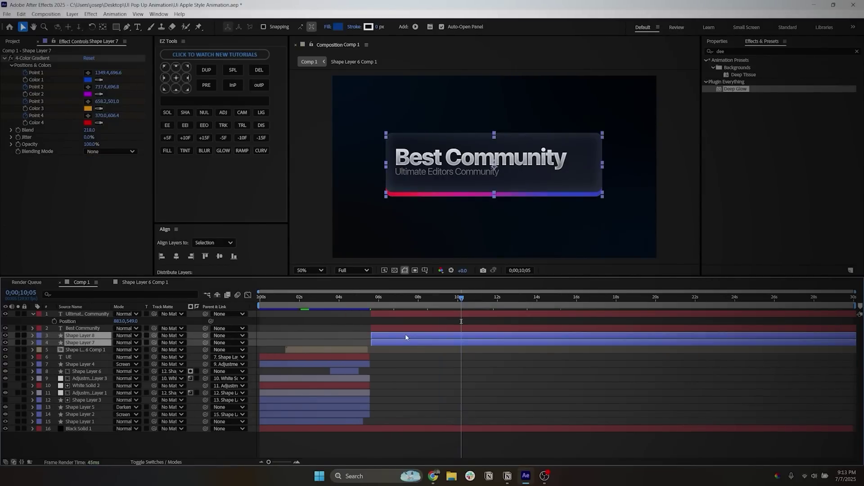
pyautogui.rightClick(405, 333)
pyautogui.click(431, 281)
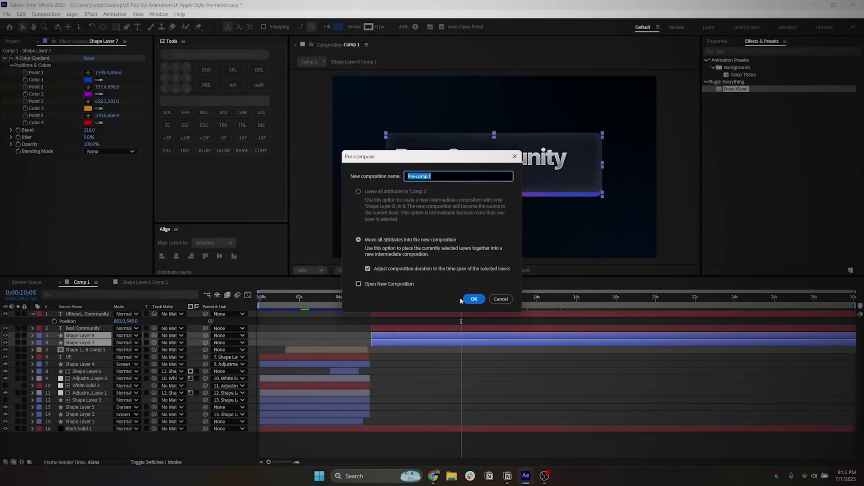
pyautogui.click(466, 300)
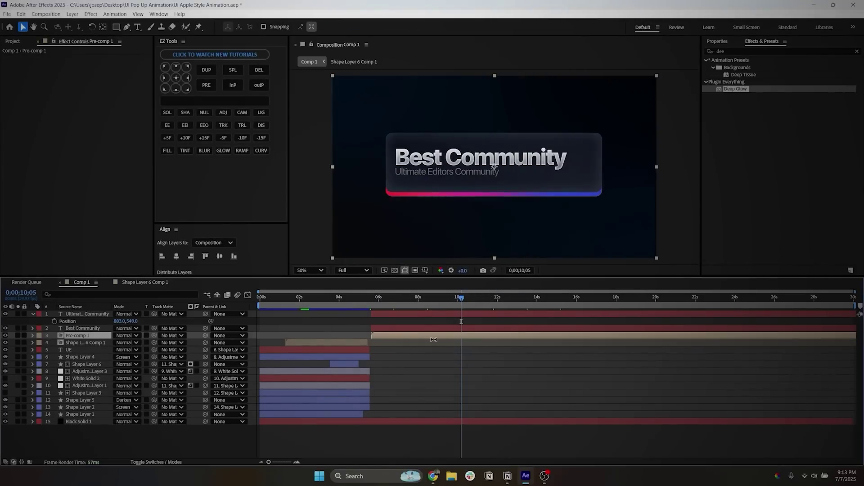
# Apply Deep Glow to Pre-comp 1 with exposure 0.20, threshold 25% and threshold smooth 71%.
pyautogui.moveTo(735, 89); pyautogui.dragTo(414, 339)
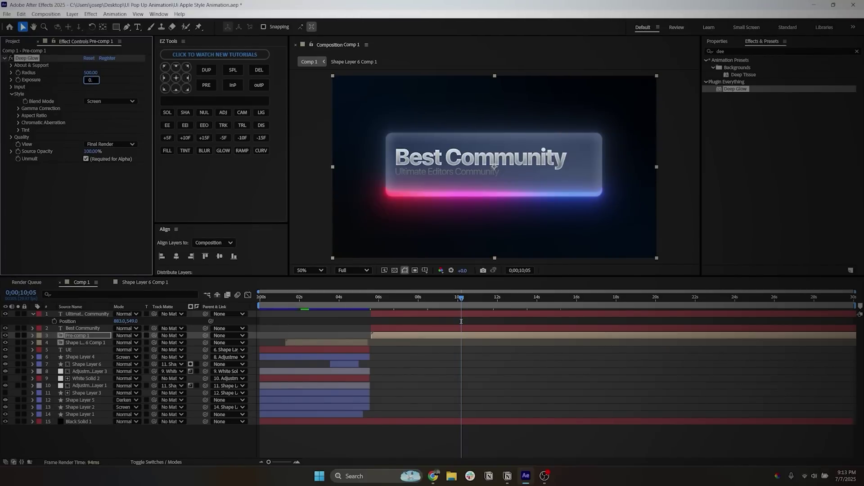
pyautogui.press('Return')
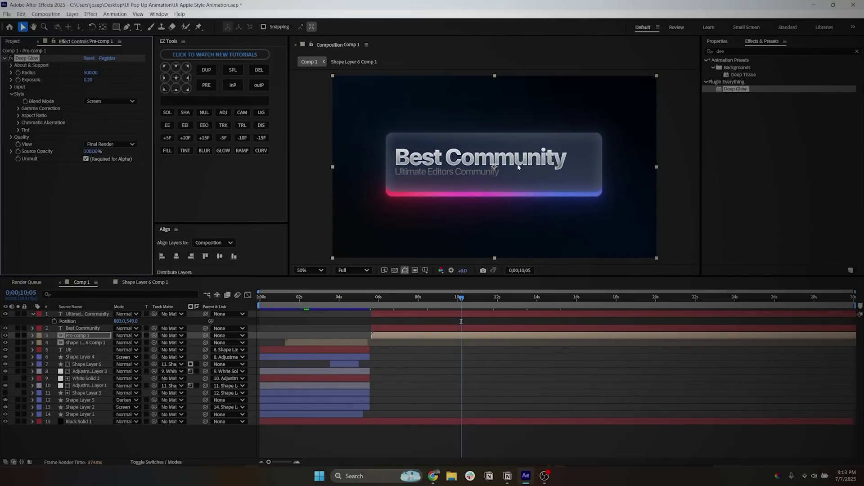
pyautogui.click(12, 87)
pyautogui.moveTo(90, 94); pyautogui.dragTo(99, 96)
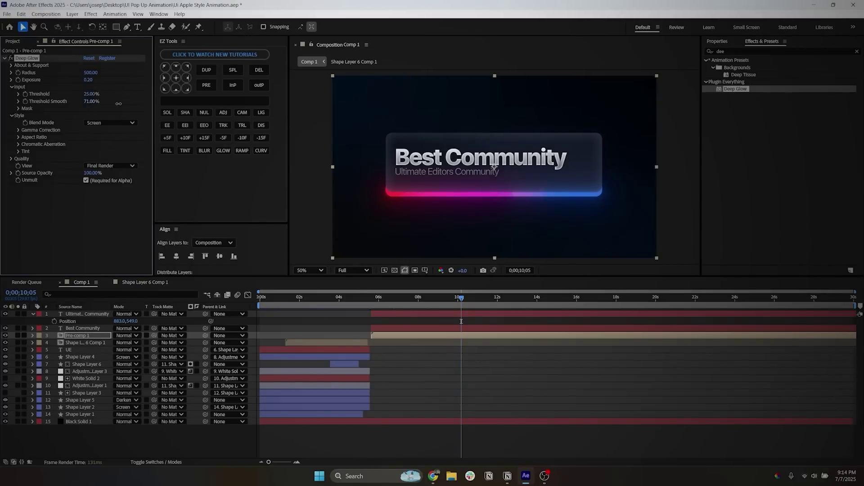
# Preview the panel from 0;00;06;00, return to 0;00;05;21 and add a Position text animator to the Best Community layer.
pyautogui.click(378, 297)
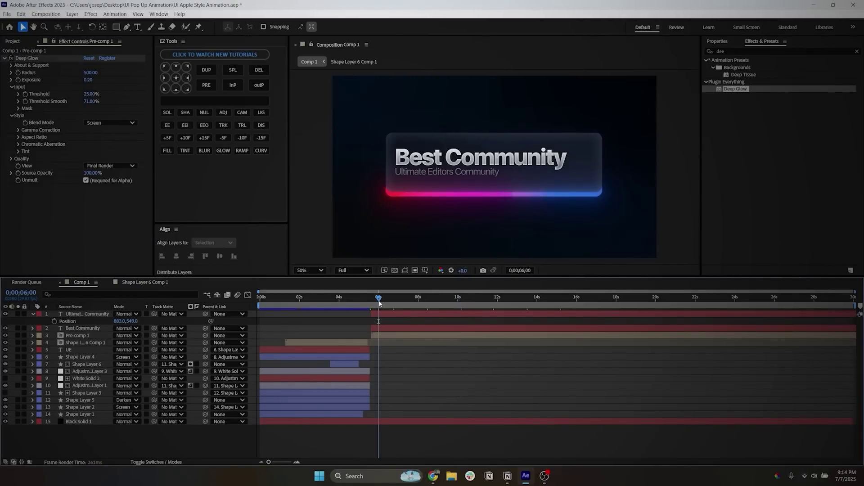
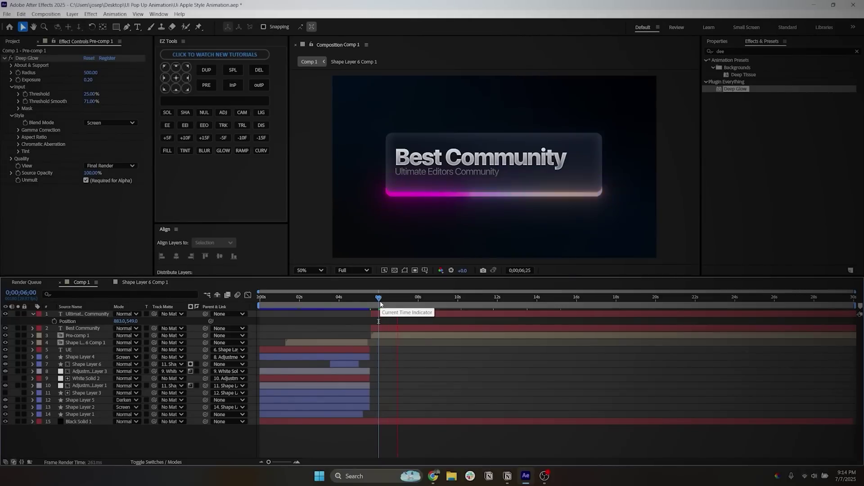
pyautogui.click(379, 314)
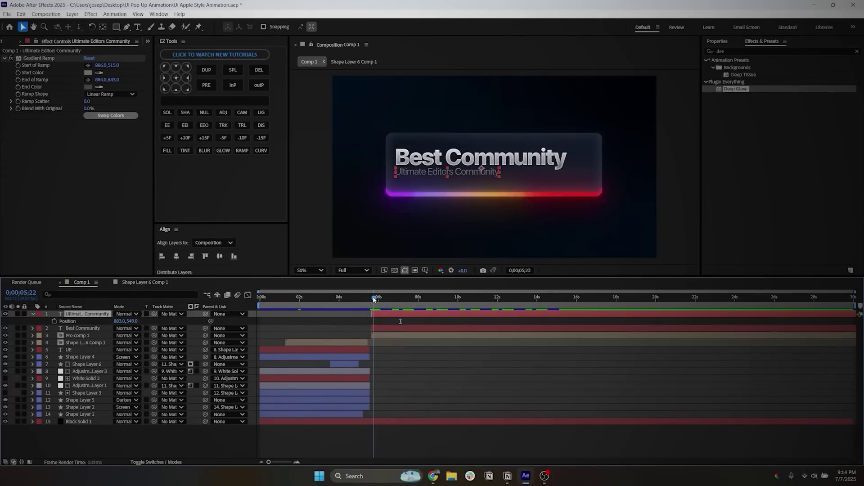
pyautogui.click(373, 303)
pyautogui.click(378, 329)
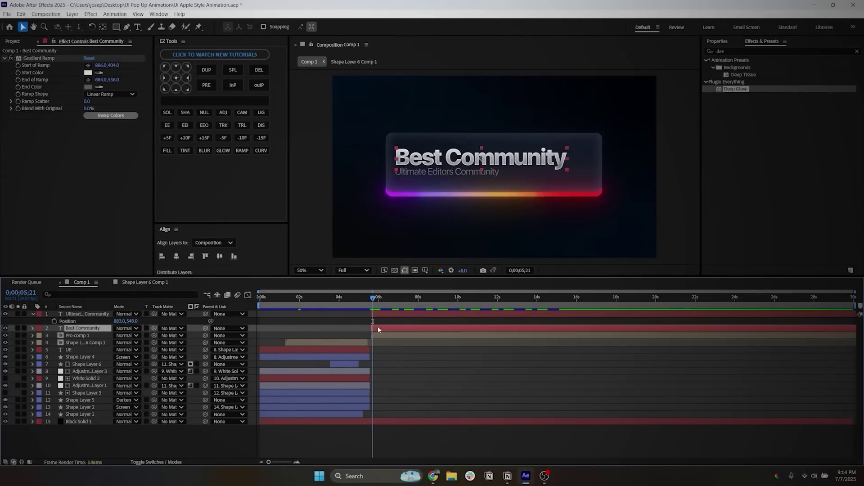
pyautogui.click(31, 329)
pyautogui.click(197, 336)
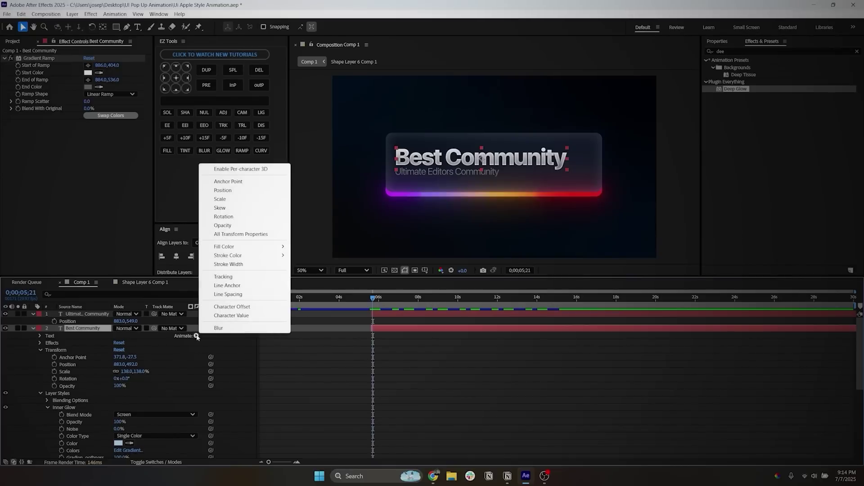
pyautogui.click(225, 190)
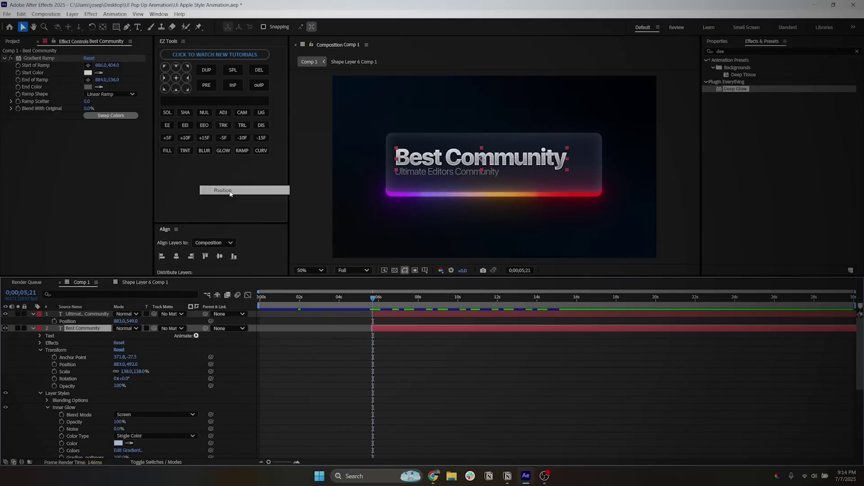
# Set the Best Community text animator's position to 0, -65 and expand its range selector.
pyautogui.scroll(-2, 106, 360)
pyautogui.moveTo(126, 336); pyautogui.dragTo(96, 336)
pyautogui.click(54, 329)
pyautogui.scroll(2, 87, 379)
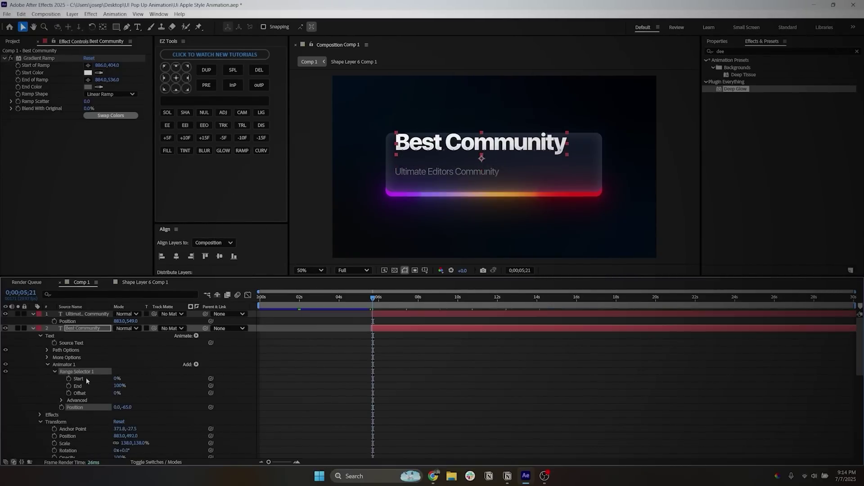
# Keyframe the Best Community range selector's Start from 0% at 0;00;05;21 to 100% at 0;00;07;27.
pyautogui.scroll(-1, 90, 376)
pyautogui.click(69, 358)
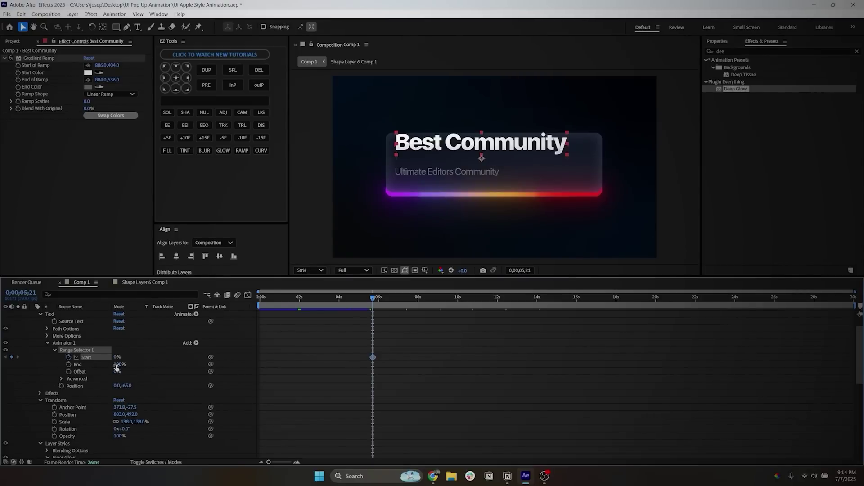
pyautogui.scroll(2, 116, 369)
pyautogui.press('space')
pyautogui.moveTo(116, 382); pyautogui.dragTo(167, 373)
pyautogui.scroll(-1, 63, 369)
# In the range selector's advanced settings, set Units to Index and Shape to Ramp Up.
pyautogui.click(62, 379)
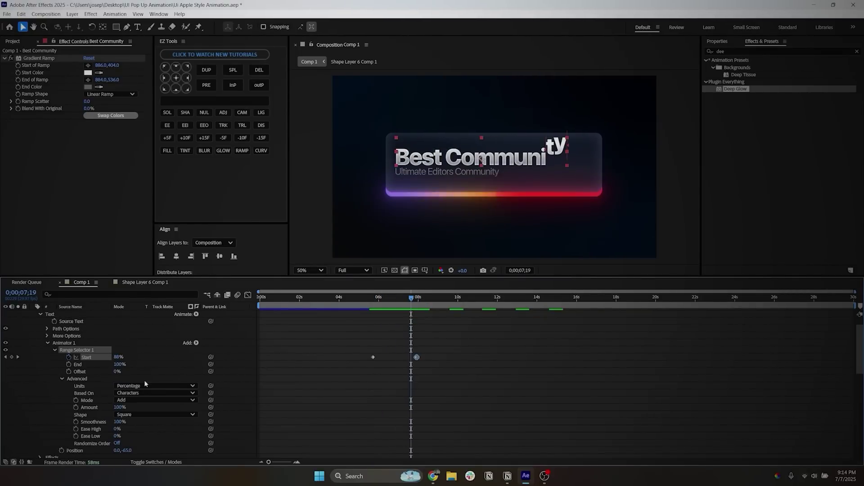
pyautogui.click(138, 386)
pyautogui.click(134, 403)
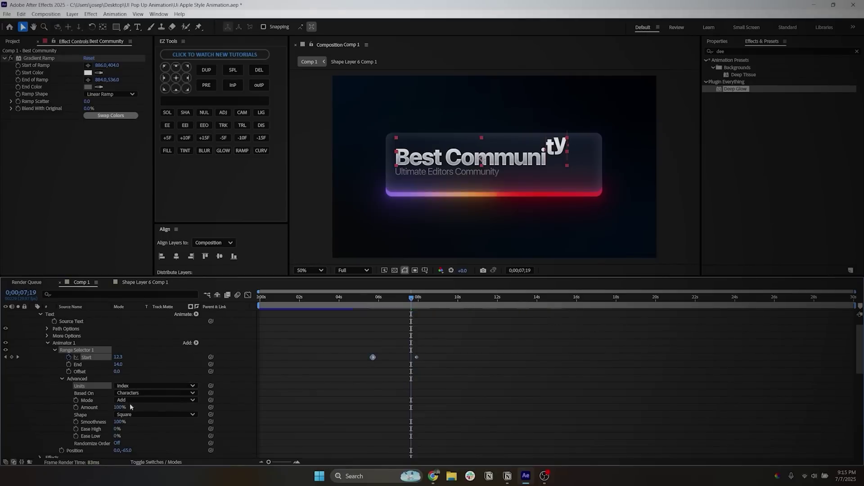
pyautogui.scroll(-2, 135, 391)
pyautogui.click(144, 371)
pyautogui.click(143, 392)
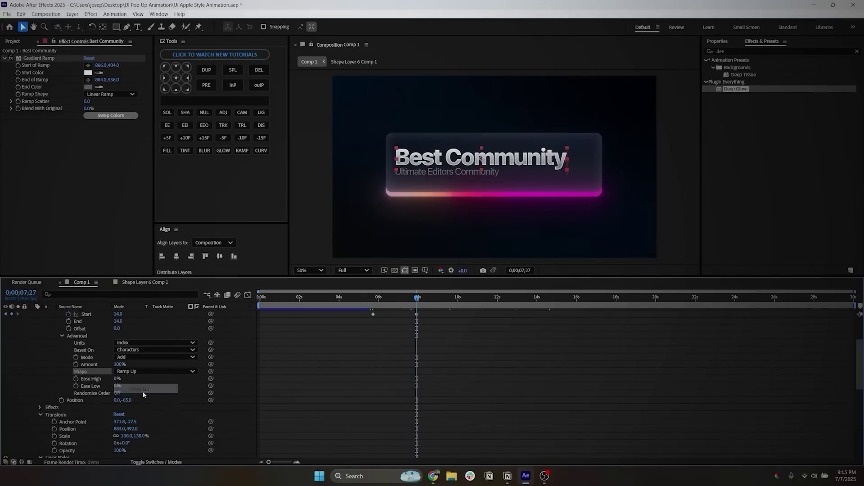
# Preview the title animation, set the range selector's End to 0 and raise its Start value at the 0;00;07;27 keyframe.
pyautogui.scroll(3, 314, 365)
pyautogui.click(373, 298)
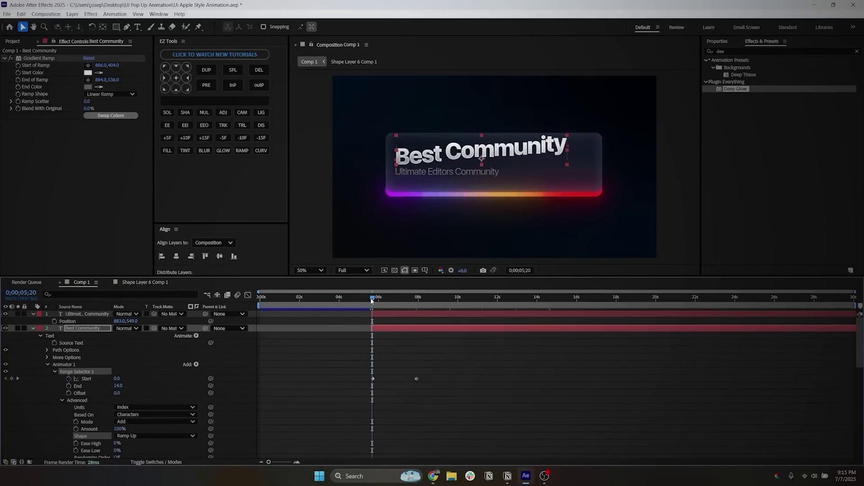
pyautogui.press('space')
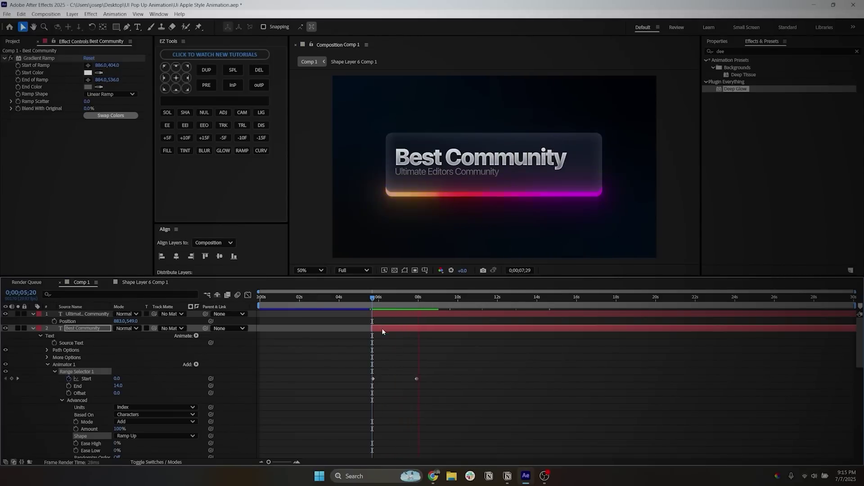
pyautogui.click(379, 305)
pyautogui.click(5, 379)
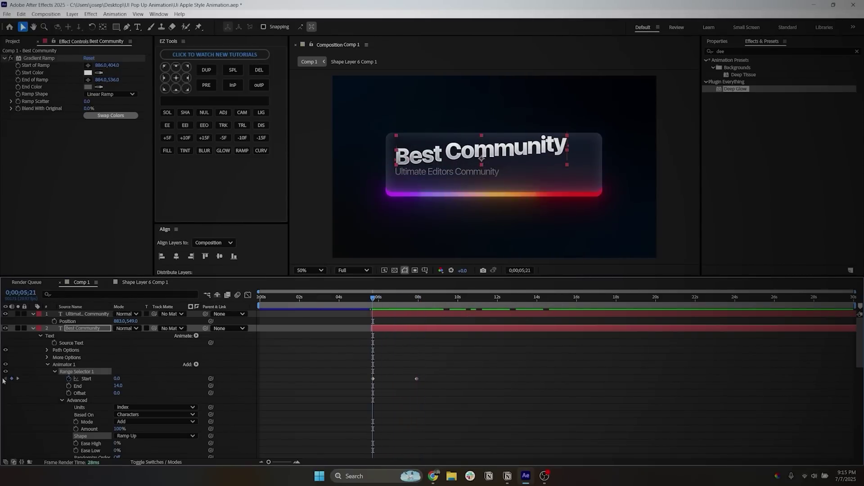
pyautogui.moveTo(118, 386); pyautogui.dragTo(108, 385)
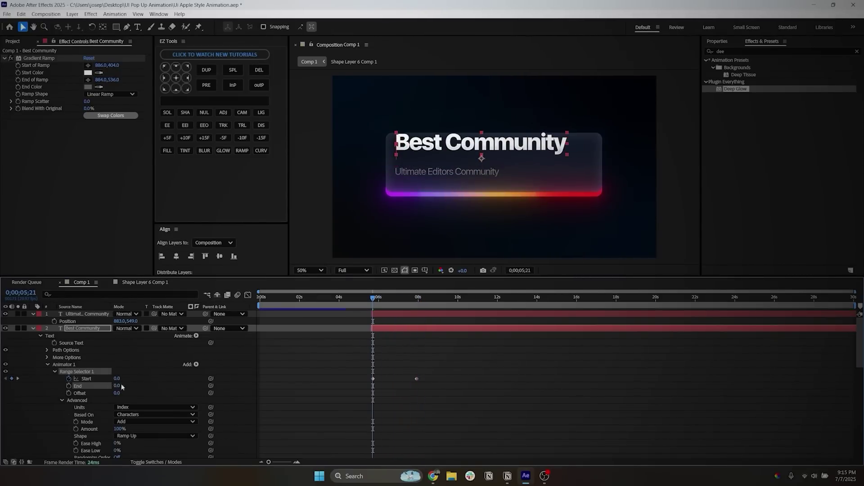
pyautogui.click(18, 379)
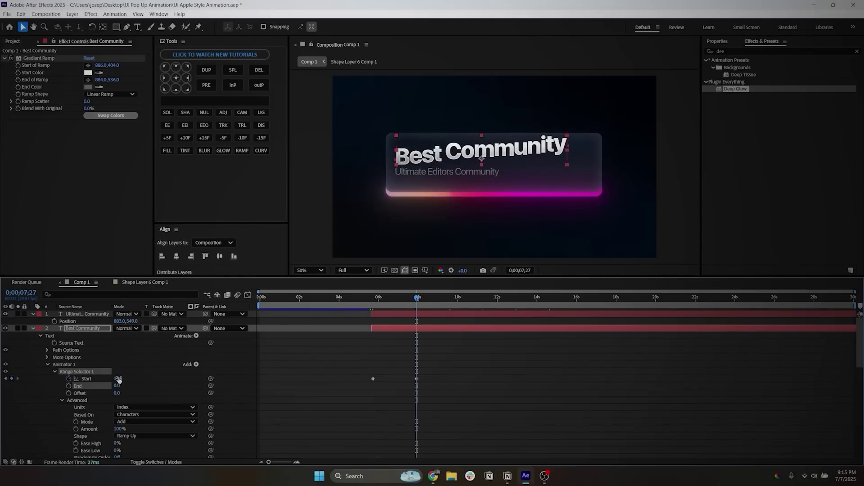
pyautogui.moveTo(119, 380); pyautogui.dragTo(150, 379)
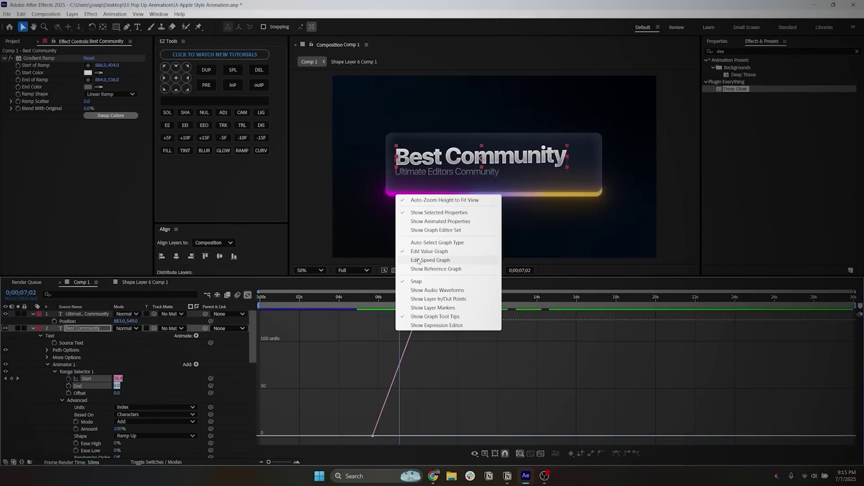
# Ease the title's Start keyframes in the speed graph and return to the layer view.
pyautogui.click(417, 260)
pyautogui.moveTo(366, 318); pyautogui.dragTo(394, 435)
pyautogui.hotkey('shift', 'F3')
pyautogui.click(166, 363)
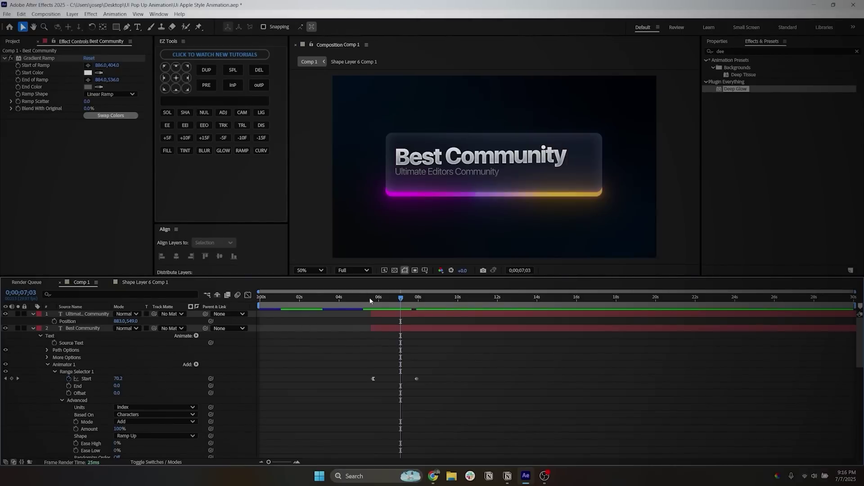
# At 0;00;05;20, add an Opacity property to the Best Community text animator and set it to 1%.
pyautogui.moveTo(386, 299); pyautogui.dragTo(372, 299)
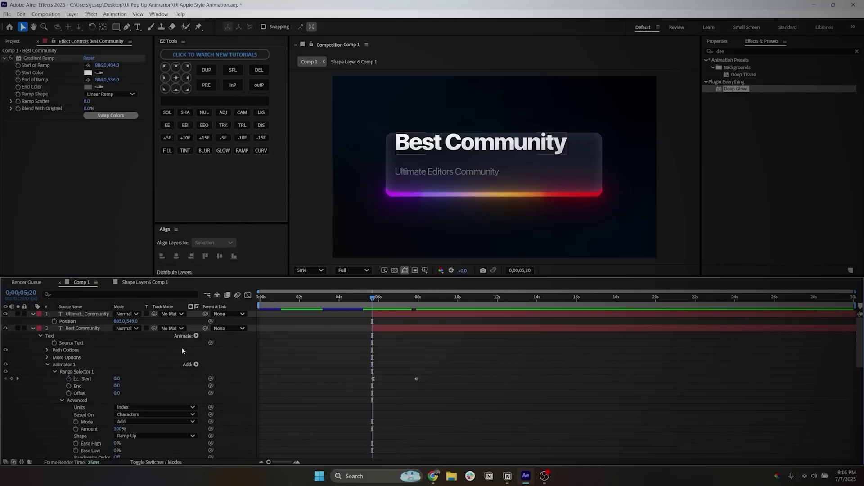
pyautogui.click(196, 337)
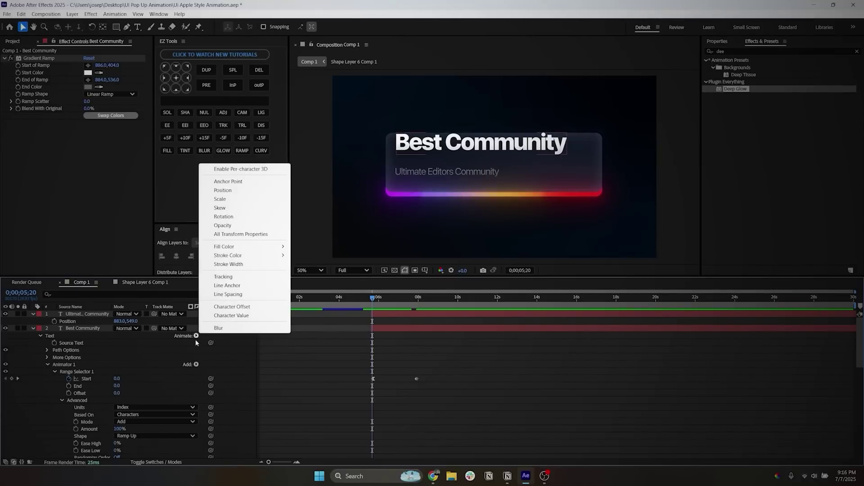
pyautogui.click(196, 365)
pyautogui.moveTo(219, 367)
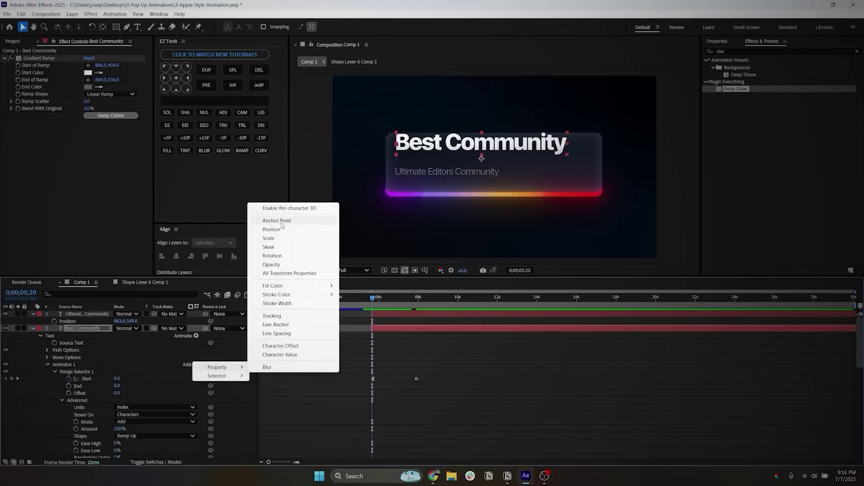
pyautogui.click(272, 265)
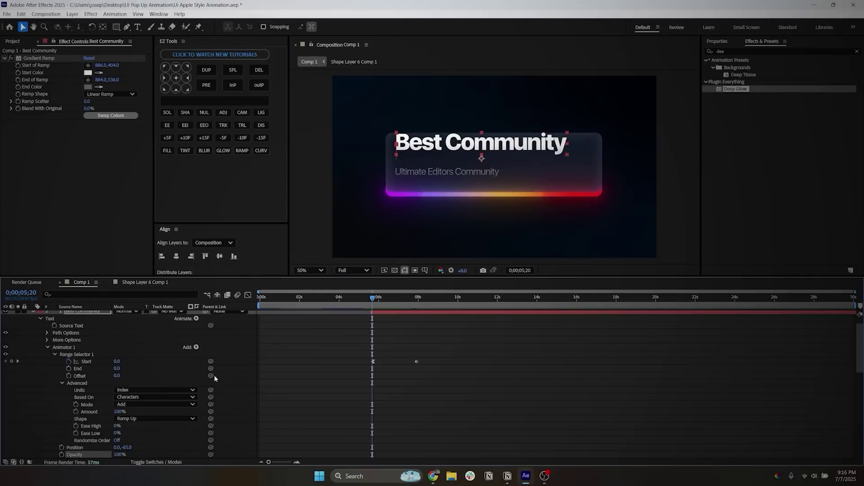
pyautogui.click(119, 454)
pyautogui.write('0')
pyautogui.press('Return')
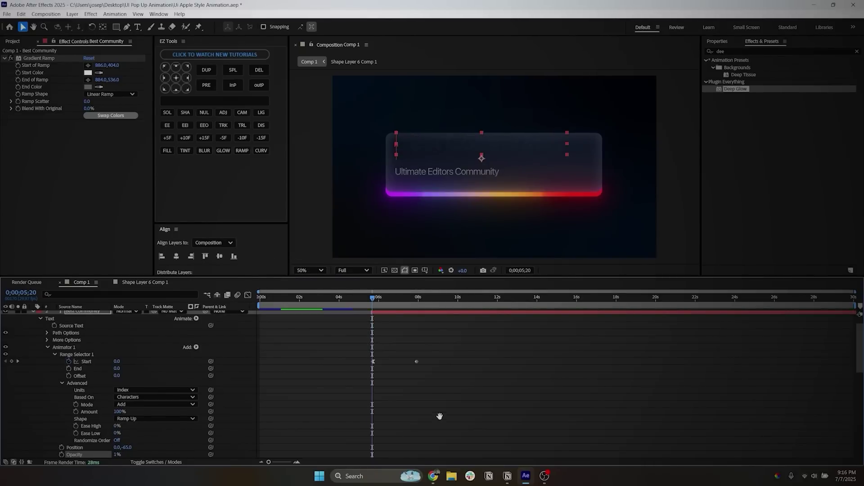
# Copy Animator 1 from Best Community to the Ultimate Editors Community layer and preview from 0;00;05;19.
pyautogui.press('space')
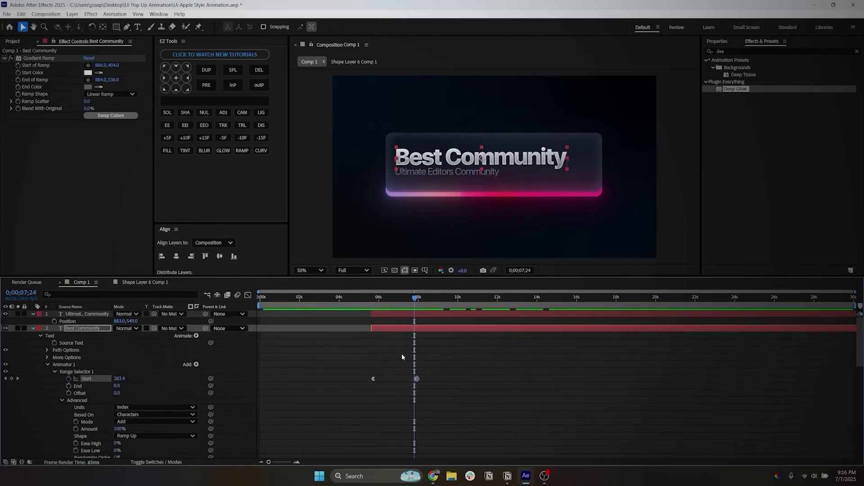
pyautogui.click(54, 372)
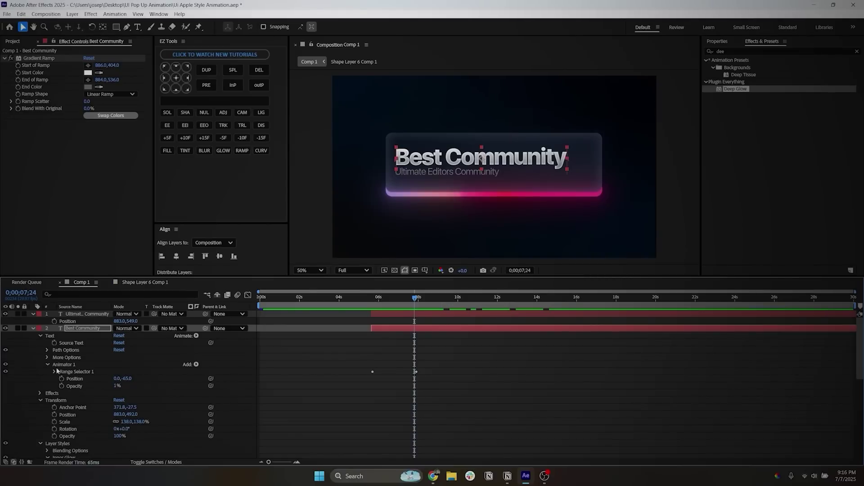
pyautogui.rightClick(72, 365)
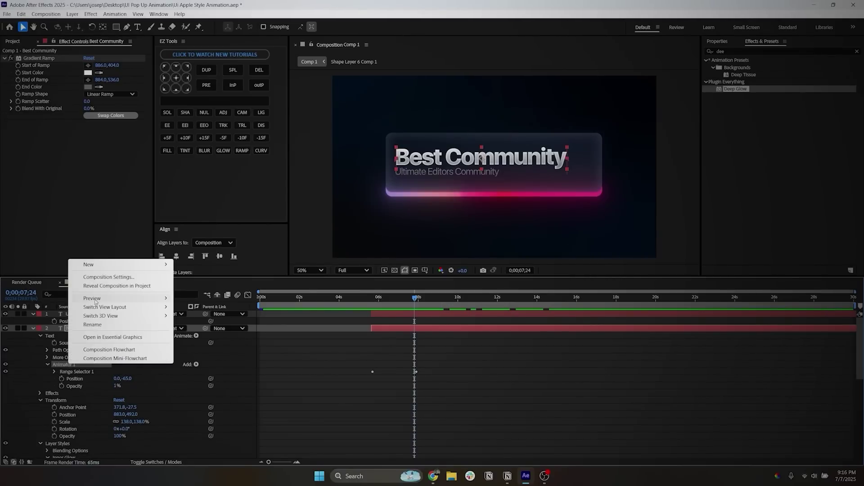
pyautogui.click(60, 368)
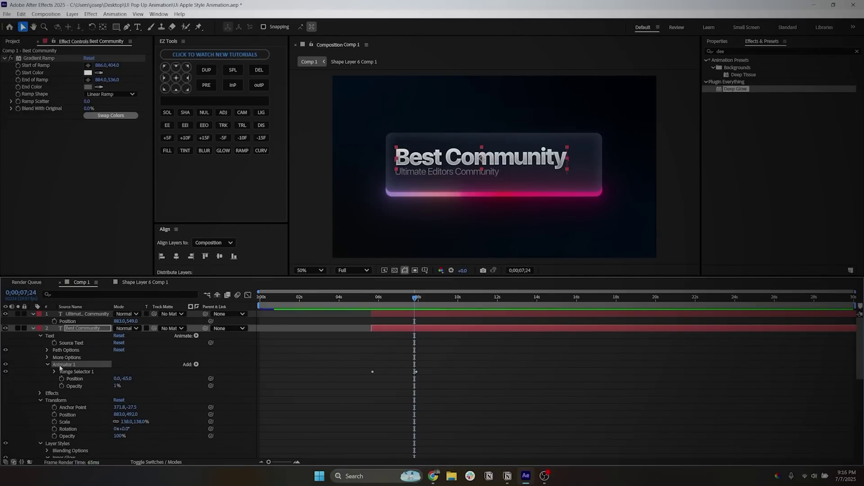
pyautogui.click(80, 315)
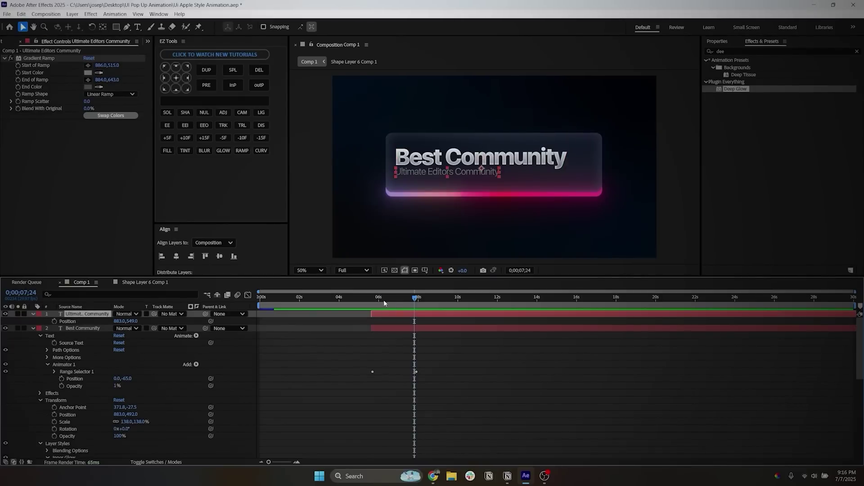
pyautogui.moveTo(384, 301); pyautogui.dragTo(371, 299)
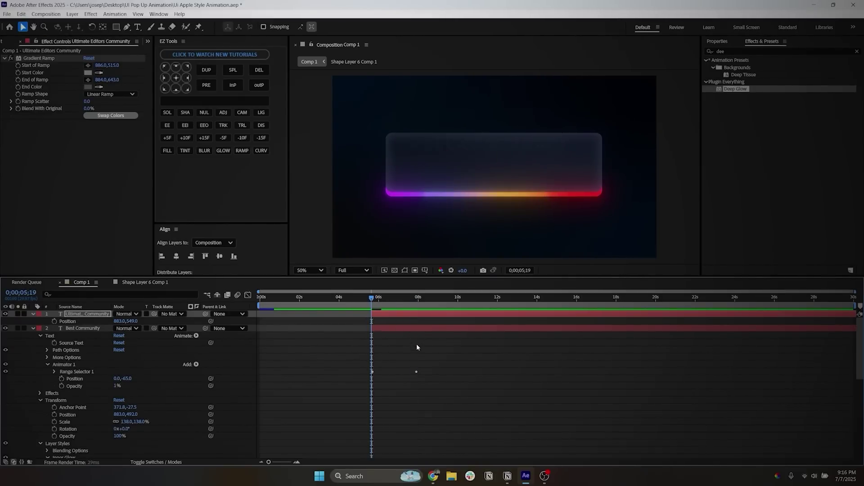
pyautogui.press('space')
# Delay the Ultimate Editors Community layer so its animation starts at 0;00;05;28 and set its animator position to 0, 33.
pyautogui.moveTo(387, 314); pyautogui.dragTo(392, 311)
pyautogui.press('u')
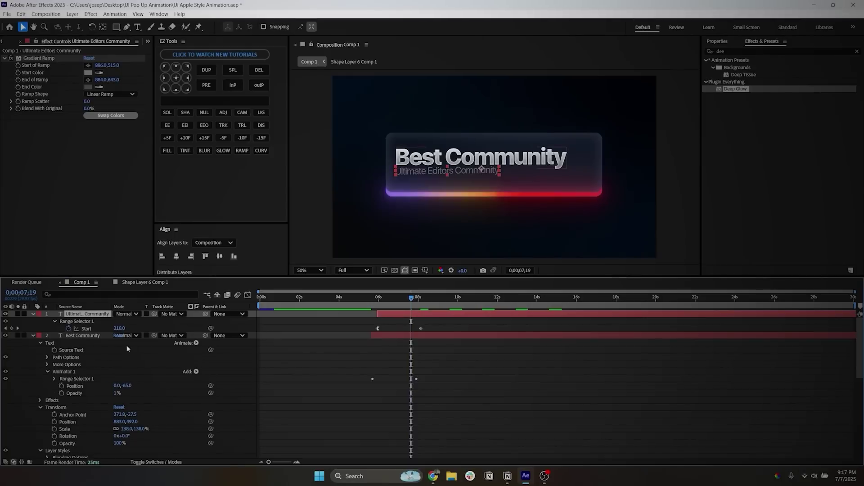
pyautogui.click(6, 328)
pyautogui.click(54, 321)
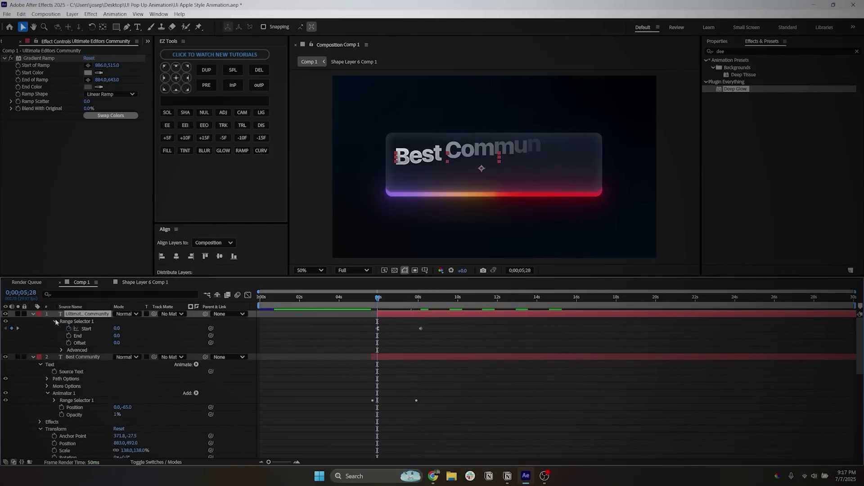
pyautogui.moveTo(128, 394); pyautogui.dragTo(172, 390)
# Preview the subtitle animation and raise the range selector's Start value at its second keyframe.
pyautogui.press('space')
pyautogui.press('space')
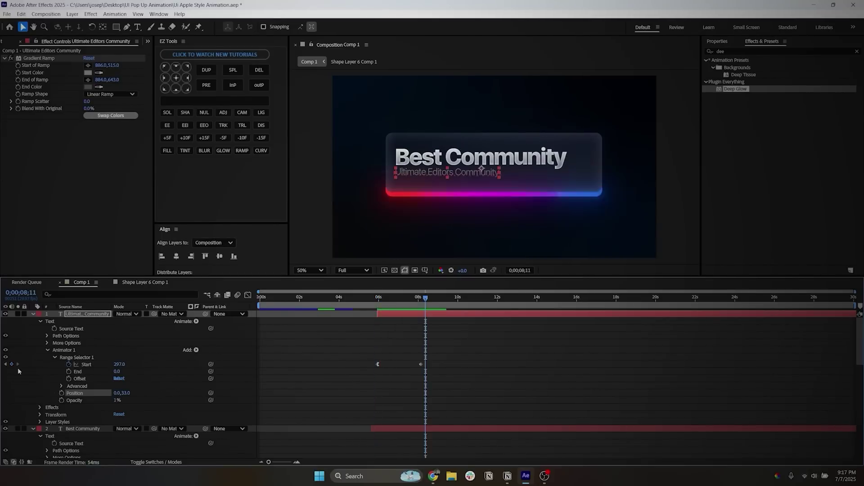
pyautogui.click(6, 364)
pyautogui.moveTo(122, 366); pyautogui.dragTo(150, 364)
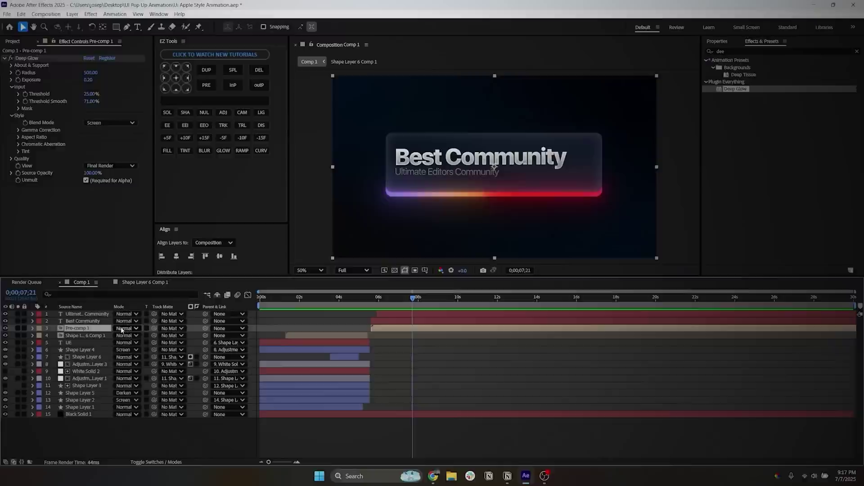
# Parent Ultimate Editors Community to Best Community, and Best Community to Pre-comp 1.
pyautogui.click(84, 324)
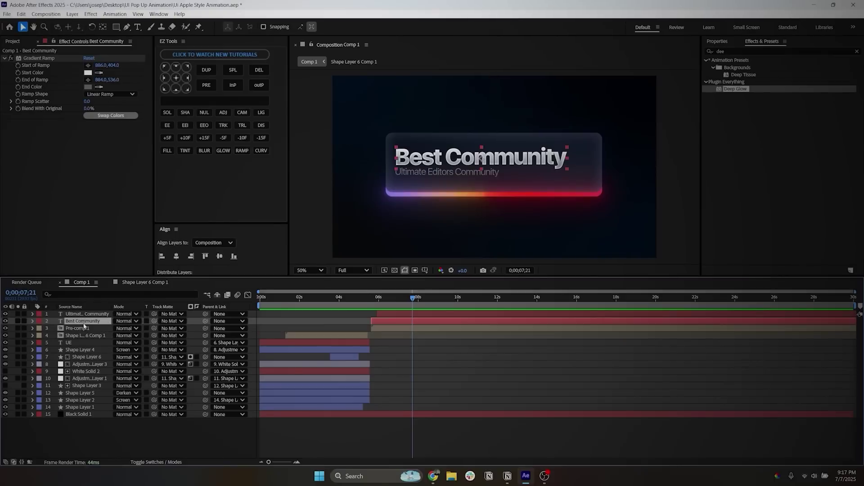
pyautogui.moveTo(206, 315); pyautogui.dragTo(90, 322)
pyautogui.moveTo(205, 321); pyautogui.dragTo(327, 333)
# Scale down Pre-comp 1 and move it to position 1553, 295.
pyautogui.click(85, 328)
pyautogui.press('s')
pyautogui.press('p')
pyautogui.moveTo(134, 337); pyautogui.dragTo(38, 339)
pyautogui.moveTo(117, 339); pyautogui.dragTo(78, 342)
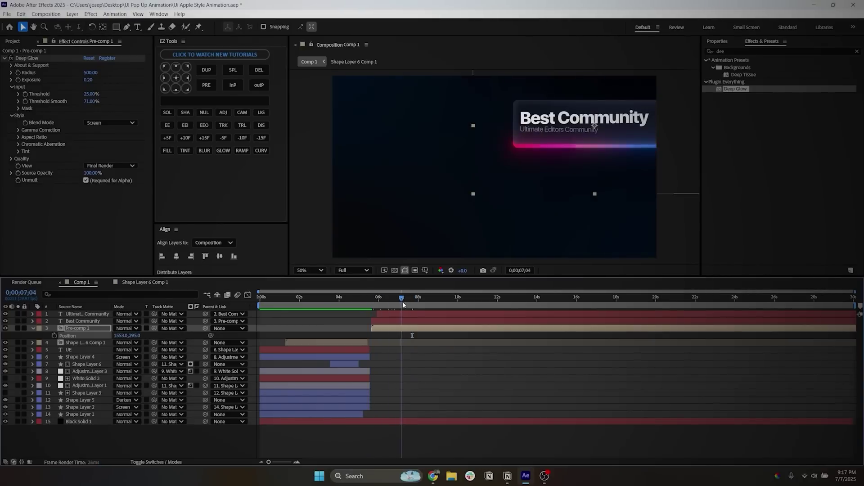
# Keyframe Pre-comp 1's position at 1553, 295 on 0;00;07;23 and at 2437, 295 on 0;00;05;20.
pyautogui.press('pagedown')
pyautogui.press('pagedown')
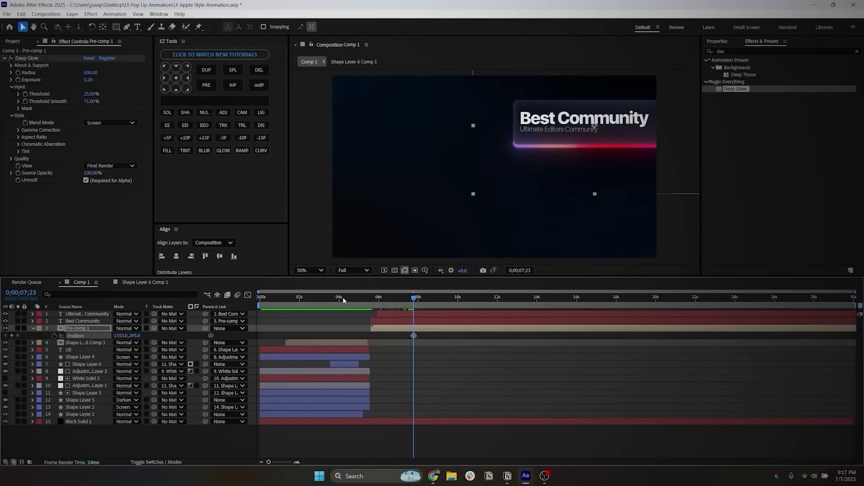
pyautogui.click(371, 301)
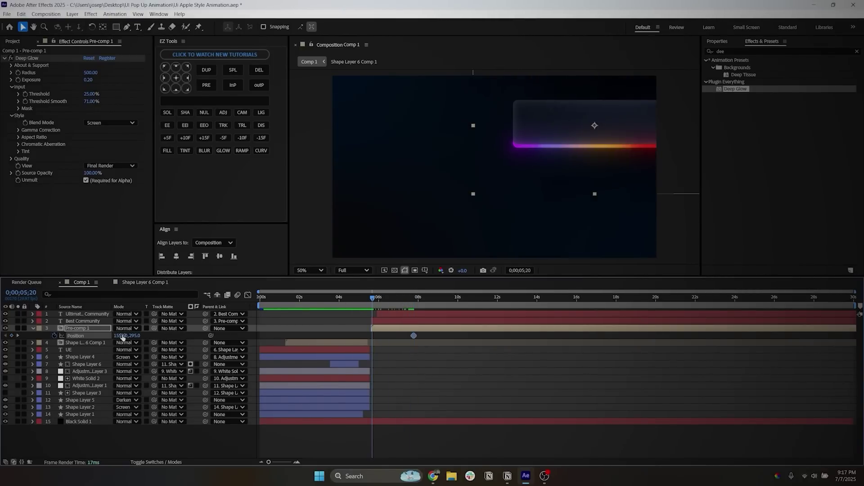
pyautogui.moveTo(121, 338); pyautogui.dragTo(162, 338)
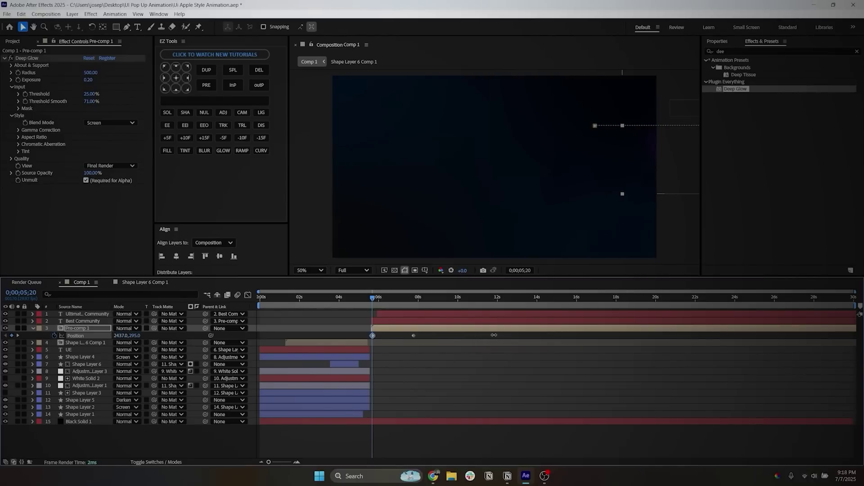
# Separate Pre-comp 1's position dimensions in the value graph and apply Easy Ease to the X Position keyframes.
pyautogui.moveTo(425, 342); pyautogui.dragTo(255, 304)
pyautogui.click(247, 295)
pyautogui.rightClick(449, 347)
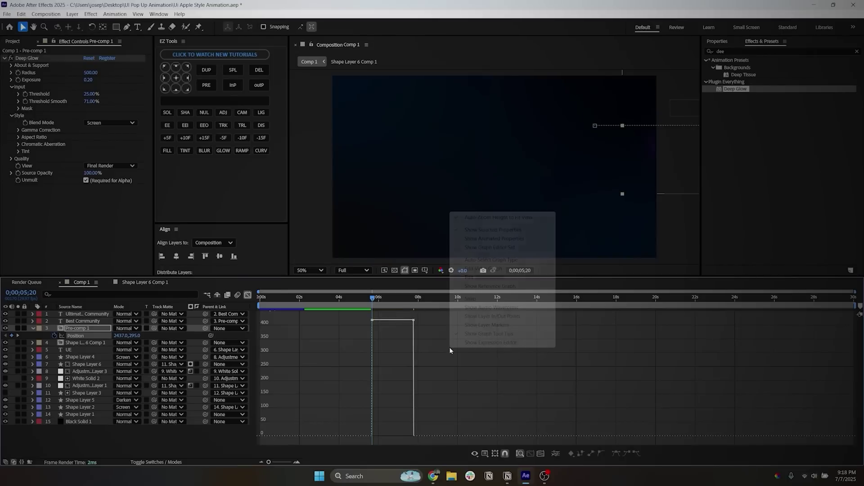
pyautogui.click(457, 268)
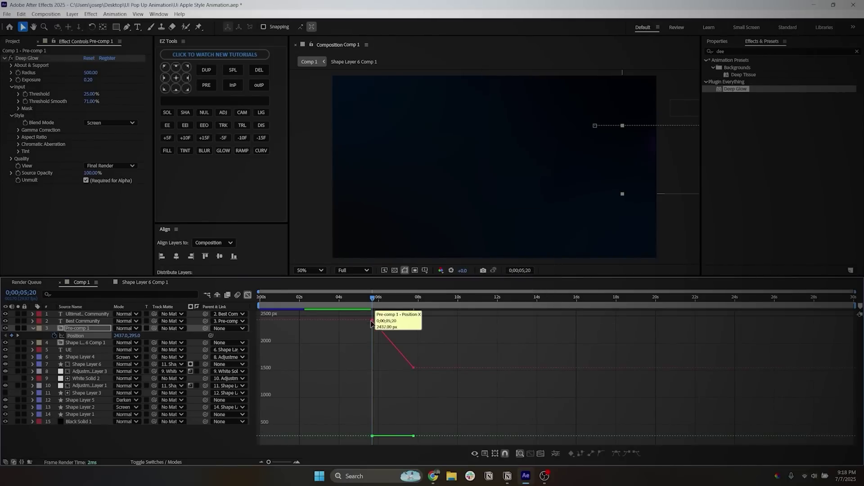
pyautogui.click(556, 453)
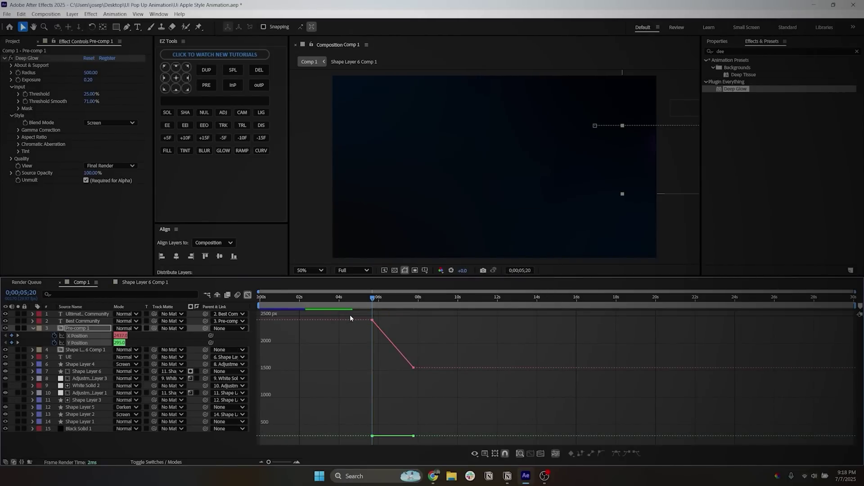
pyautogui.moveTo(351, 319); pyautogui.dragTo(436, 375)
pyautogui.press('F9')
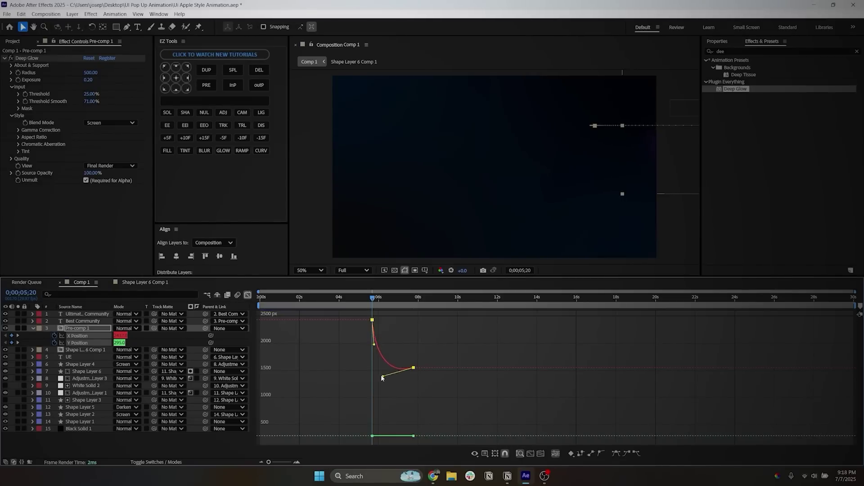
# Preview the slide-in and add X and Y Position keyframes to Pre-comp 1 at 0;00;06;28.
pyautogui.click(422, 348)
pyautogui.press('space')
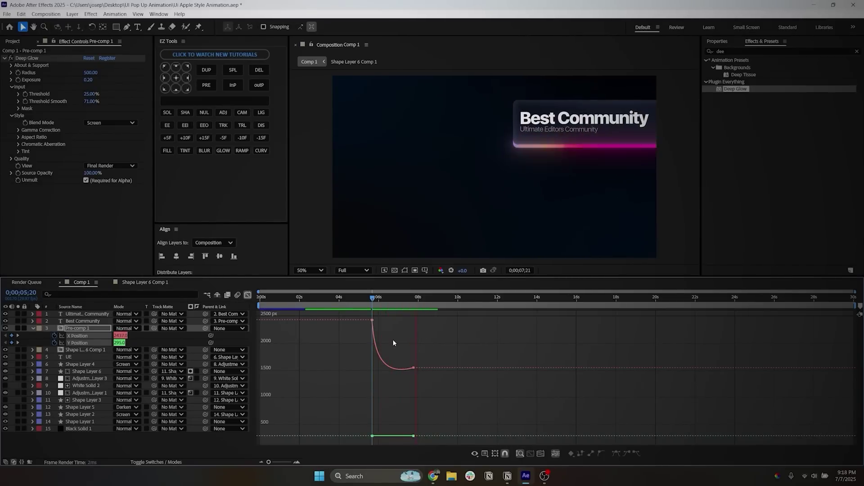
pyautogui.scroll(2, 392, 342)
pyautogui.click(410, 300)
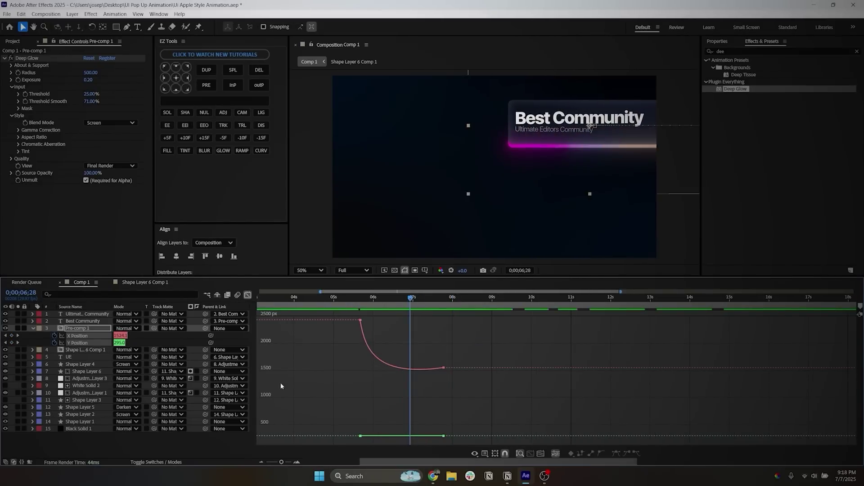
pyautogui.click(12, 336)
pyautogui.click(11, 343)
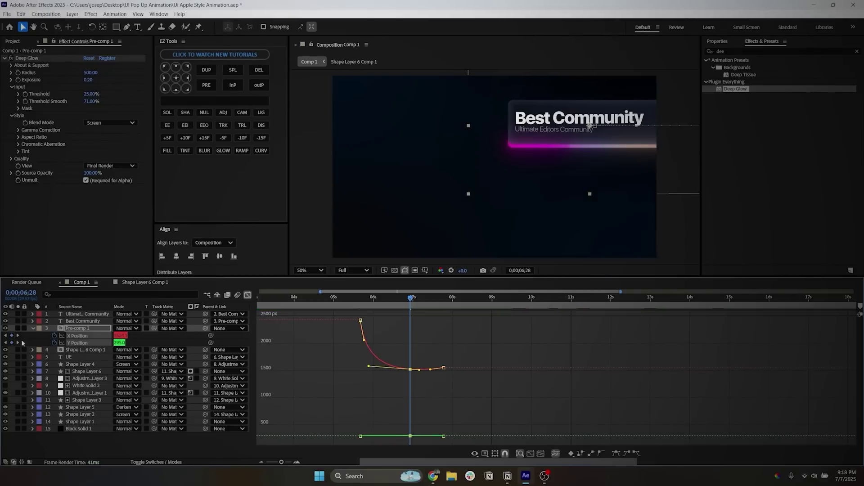
# Shift Pre-comp 1's middle X Position keyframe earlier and reshape its easing handles in the value graph.
pyautogui.scroll(2, 410, 369)
pyautogui.moveTo(410, 369); pyautogui.dragTo(423, 382)
pyautogui.click(410, 374)
pyautogui.moveTo(325, 371); pyautogui.dragTo(359, 388)
pyautogui.click(395, 371)
pyautogui.click(299, 297)
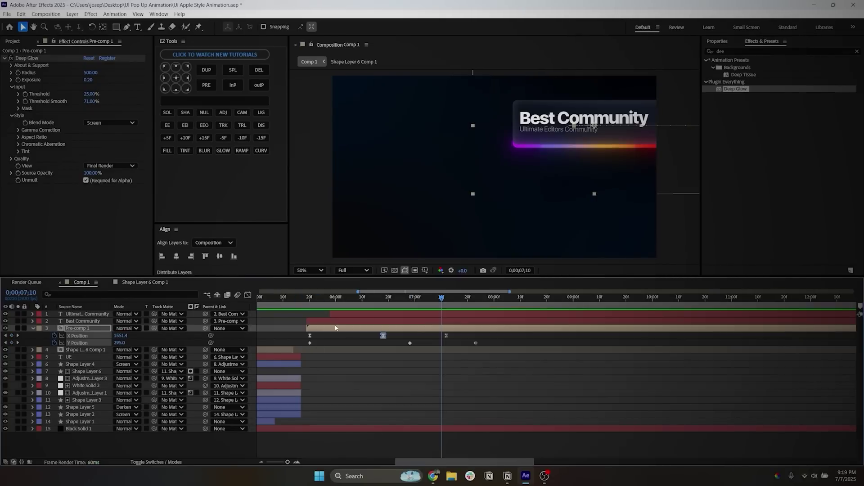
# Duplicate Pre-comp 1 with both of its text layers and offset the copies about 5 frames in time.
pyautogui.keyDown('shift'); pyautogui.click(345, 314); pyautogui.keyUp('shift')
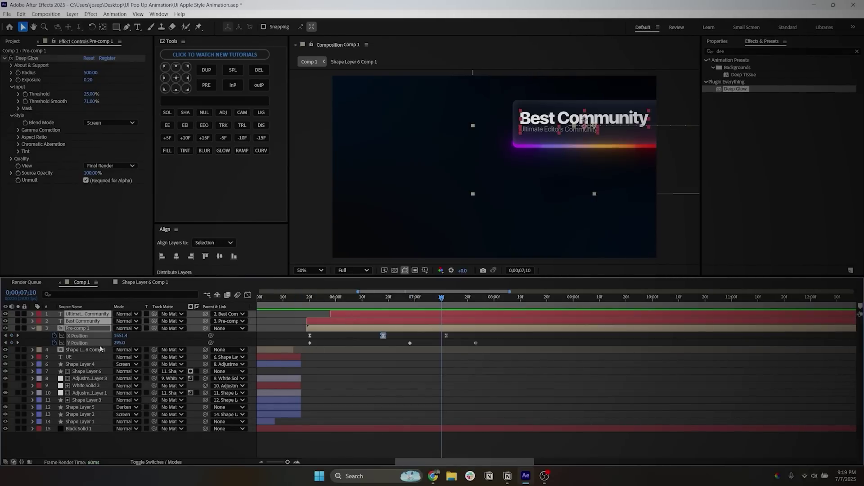
pyautogui.hotkey('ctrl', 'd')
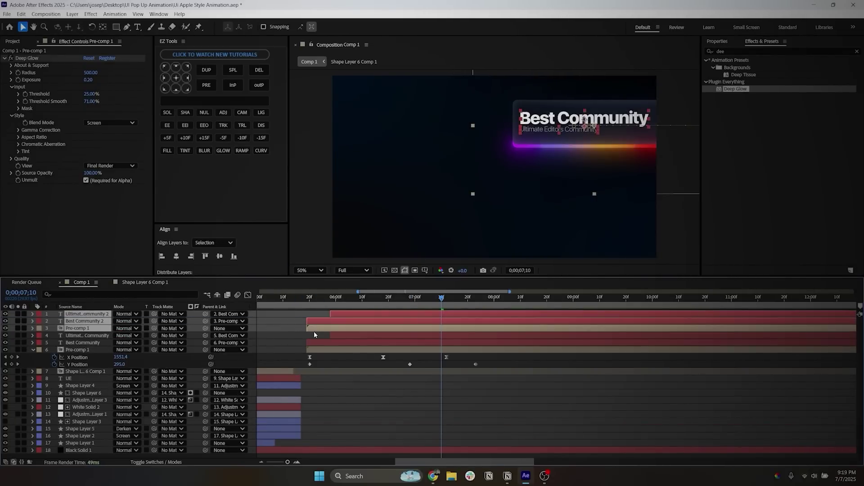
pyautogui.moveTo(315, 332); pyautogui.dragTo(327, 331)
pyautogui.click(296, 331)
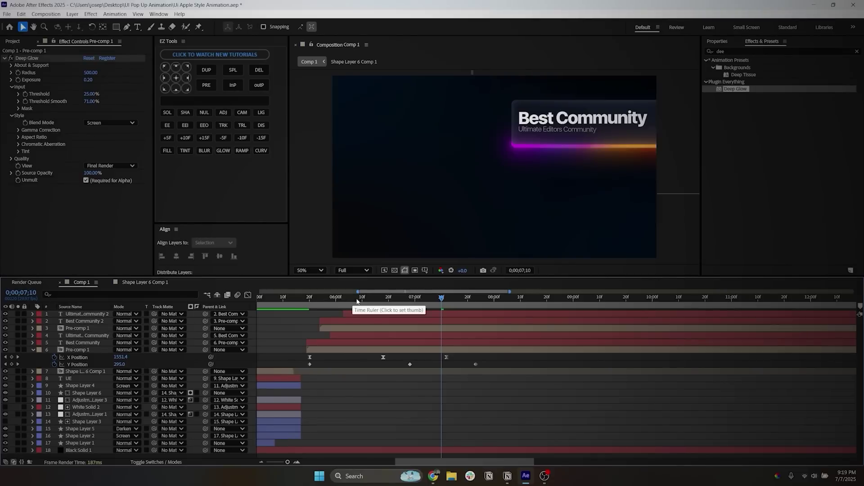
# Delete all X and Y Position keyframes from the duplicated Pre-comp 1 at 0;00;08;00.
pyautogui.click(358, 330)
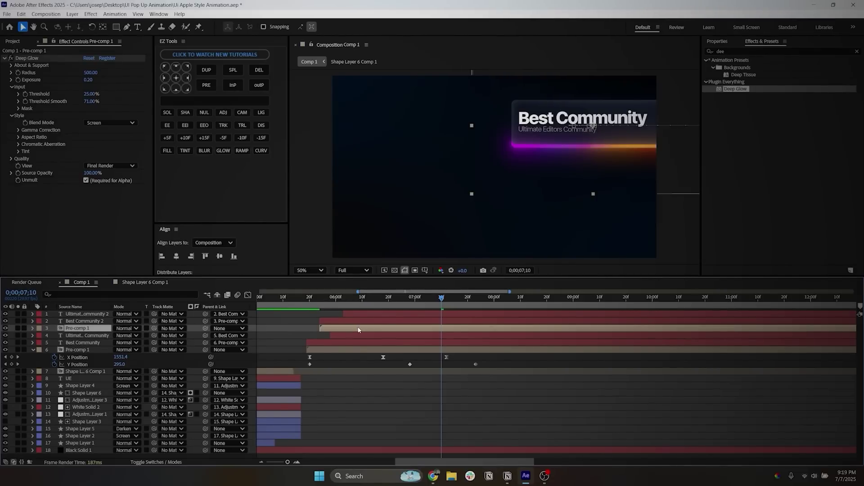
pyautogui.press('u')
pyautogui.hscroll(2, 453, 298)
pyautogui.hscroll(-5, 423, 303)
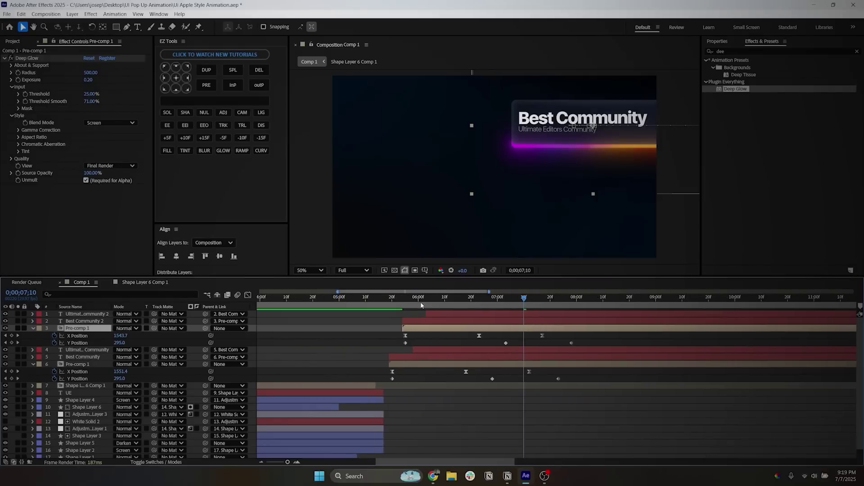
pyautogui.hscroll(1, 426, 303)
pyautogui.moveTo(530, 299); pyautogui.dragTo(425, 351)
pyautogui.press('Delete')
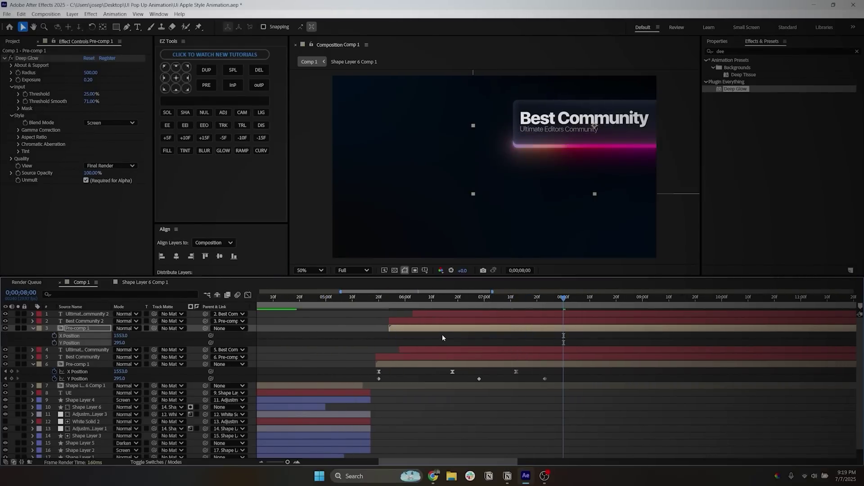
# Set the duplicated Pre-comp 1's X Position to 462 and Y Position to 818.
pyautogui.press('p')
pyautogui.press('p')
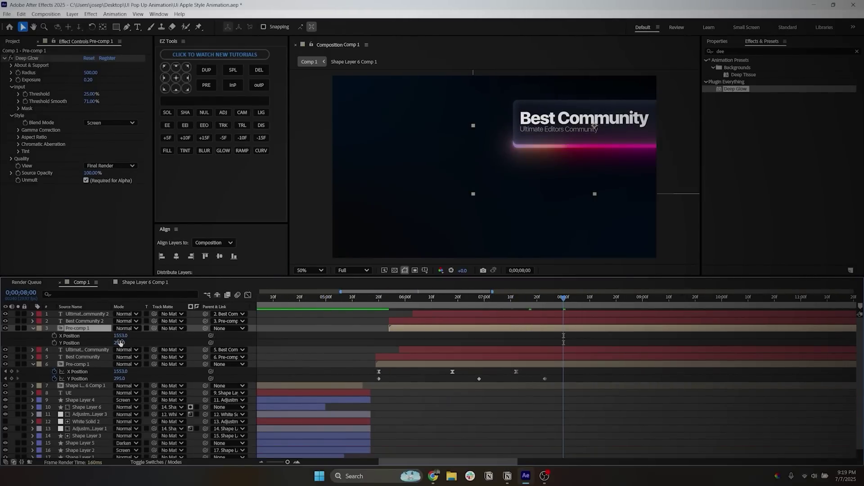
pyautogui.moveTo(119, 343); pyautogui.dragTo(337, 338)
pyautogui.moveTo(125, 335); pyautogui.dragTo(92, 341)
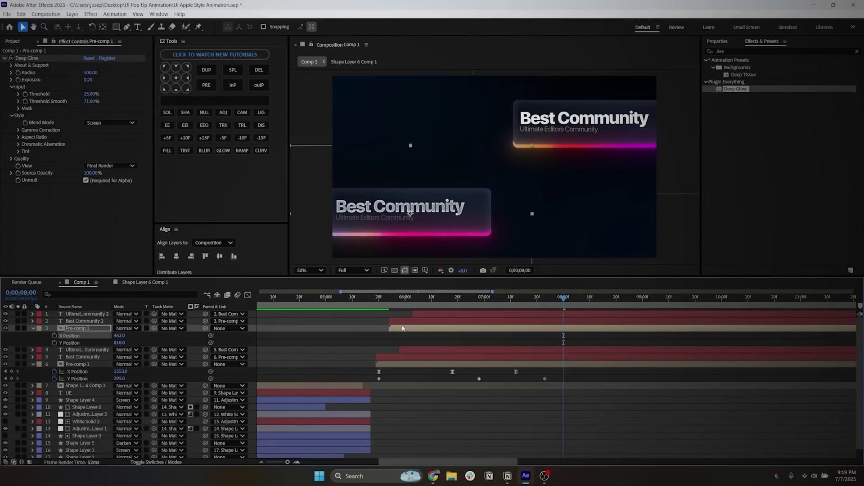
# Inside Pre-comp 1, recolor Shape Layer 7's 4-Color Gradient with Color 2 cyan 00F1FF, Color 3 violet 6800FF and Color 4 green.
pyautogui.doubleClick(402, 328)
pyautogui.click(83, 322)
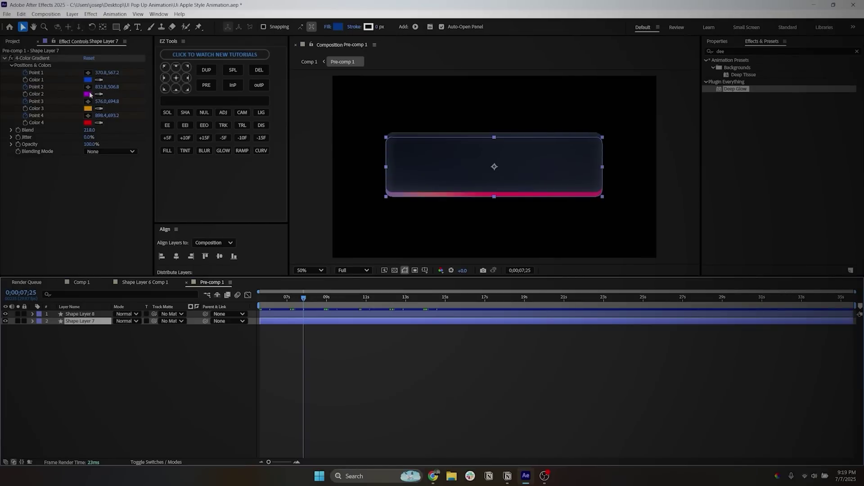
pyautogui.click(89, 94)
pyautogui.moveTo(453, 207); pyautogui.dragTo(454, 239)
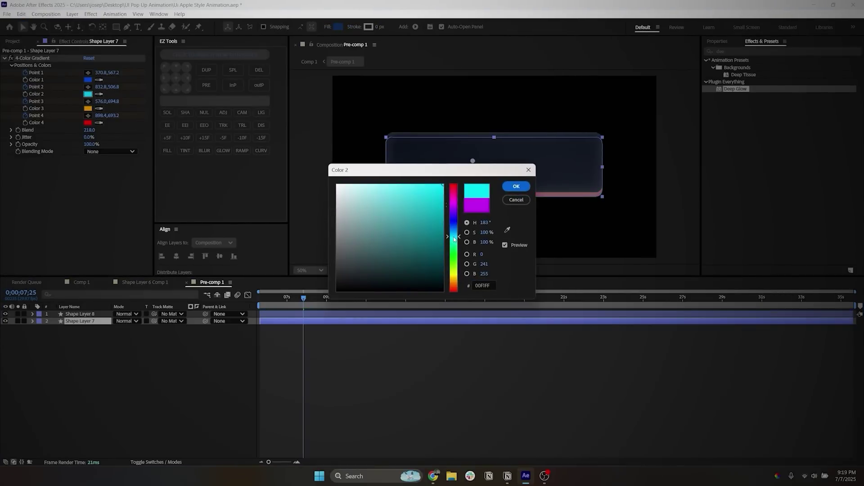
pyautogui.click(516, 187)
pyautogui.click(87, 108)
pyautogui.moveTo(454, 279); pyautogui.dragTo(455, 212)
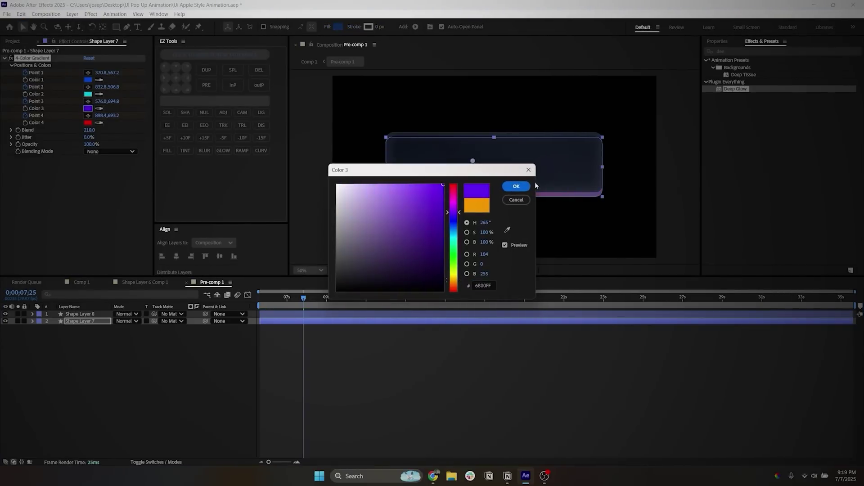
pyautogui.click(516, 186)
pyautogui.click(88, 123)
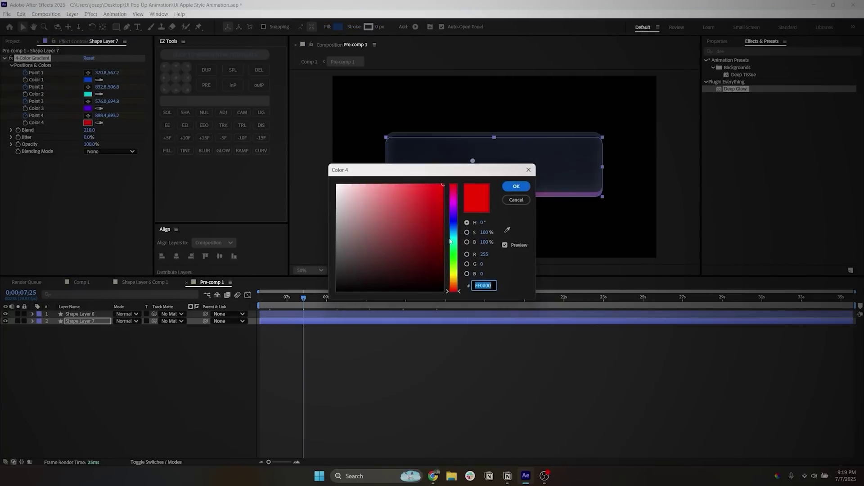
pyautogui.moveTo(453, 291); pyautogui.dragTo(454, 249)
pyautogui.click(511, 191)
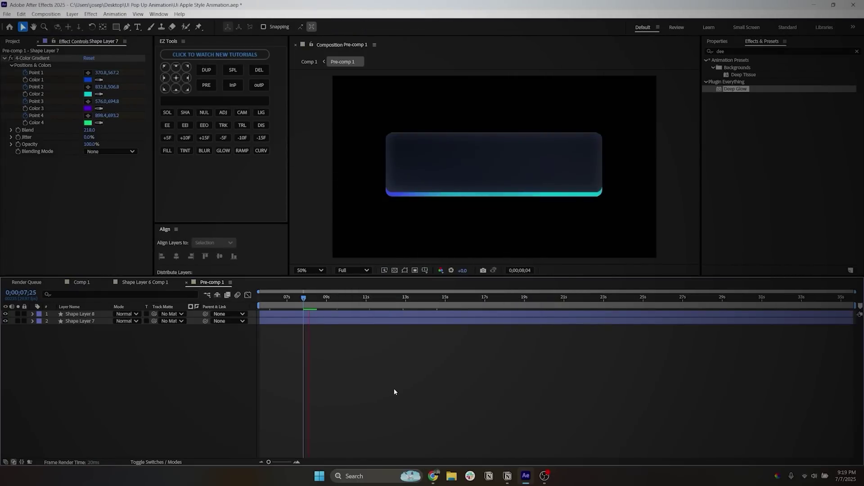
pyautogui.press('space')
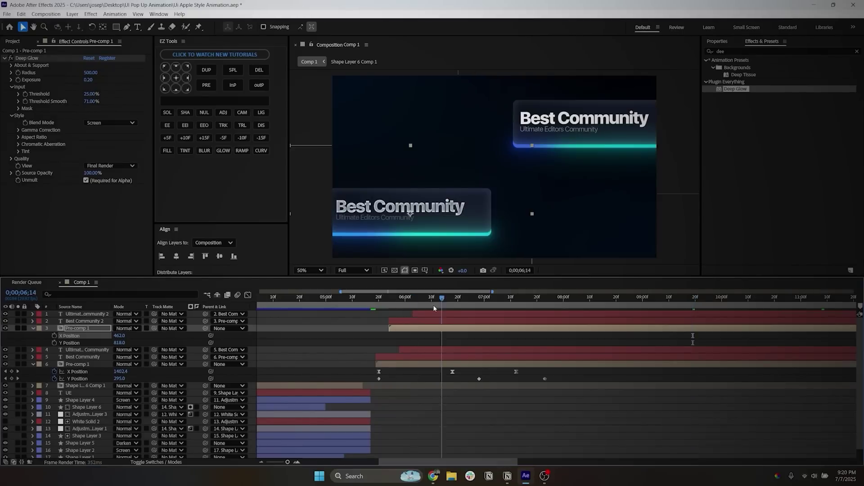
# Replace the duplicated Pre-comp 1 with pasted Shape Layers 7 and 8 starting at 0;00;05;24, keeping Shape Layer 8 above Shape Layer 7.
pyautogui.moveTo(693, 336); pyautogui.dragTo(442, 336)
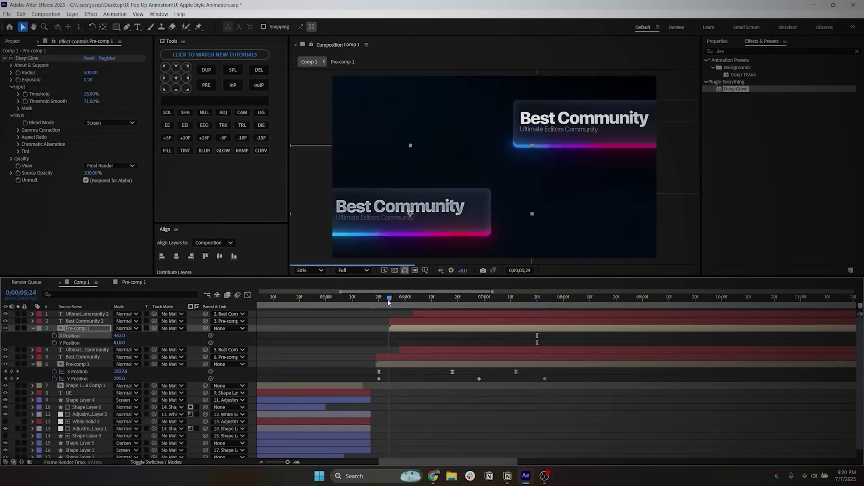
pyautogui.hotkey('ctrl', 'v')
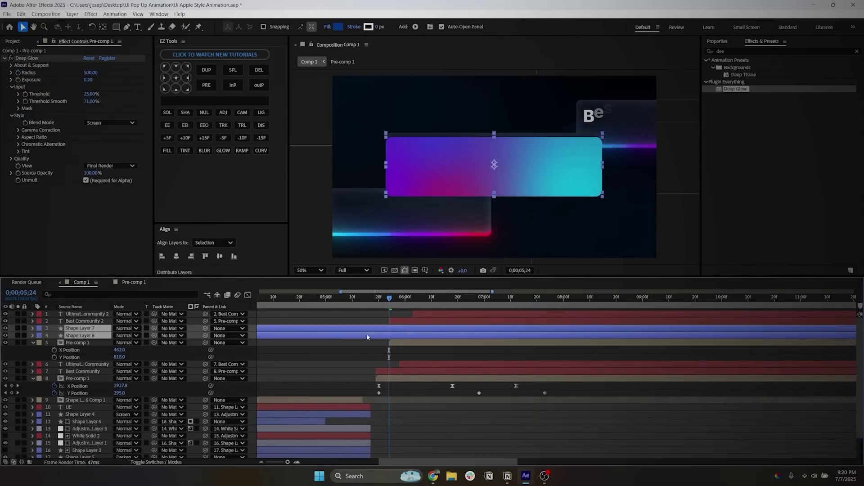
pyautogui.press('Delete')
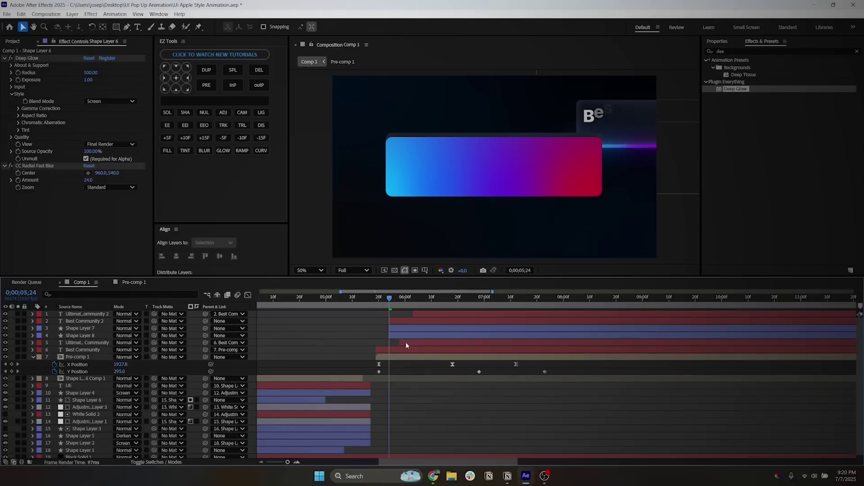
pyautogui.moveTo(83, 335); pyautogui.dragTo(84, 326)
pyautogui.click(502, 222)
# Set Color 4 of the pasted Shape Layer 7's 4-Color Gradient in Comp 1 to green 00FFAD.
pyautogui.click(80, 336)
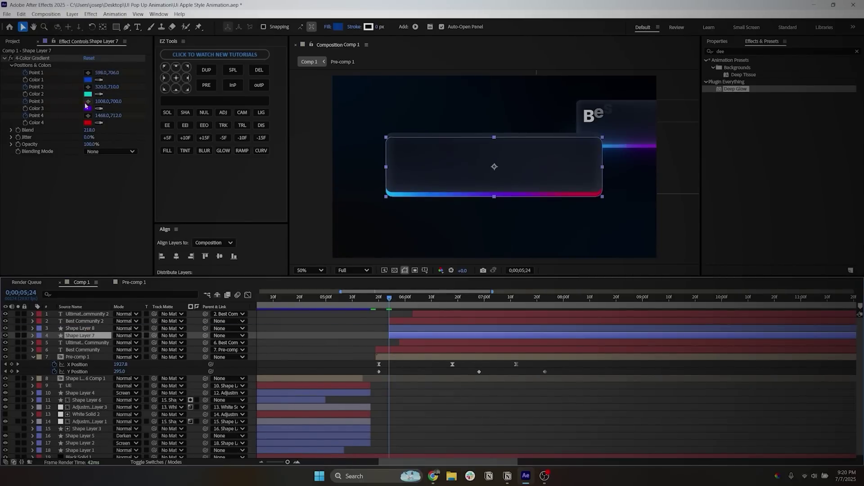
pyautogui.click(88, 108)
pyautogui.click(516, 186)
pyautogui.click(88, 122)
pyautogui.click(453, 249)
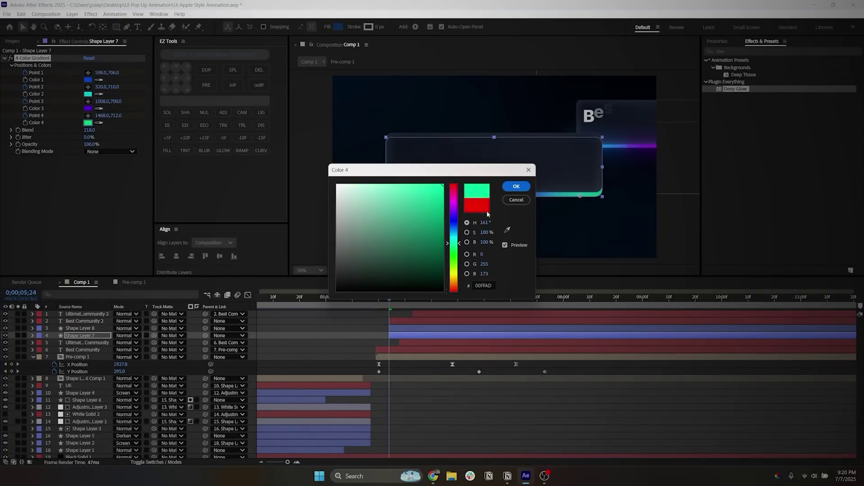
pyautogui.click(516, 200)
# Inside Pre-comp 1, set Shape Layer 7's gradient Color 3 to magenta and Color 2 to amber FFCB00.
pyautogui.doubleClick(395, 356)
pyautogui.click(80, 321)
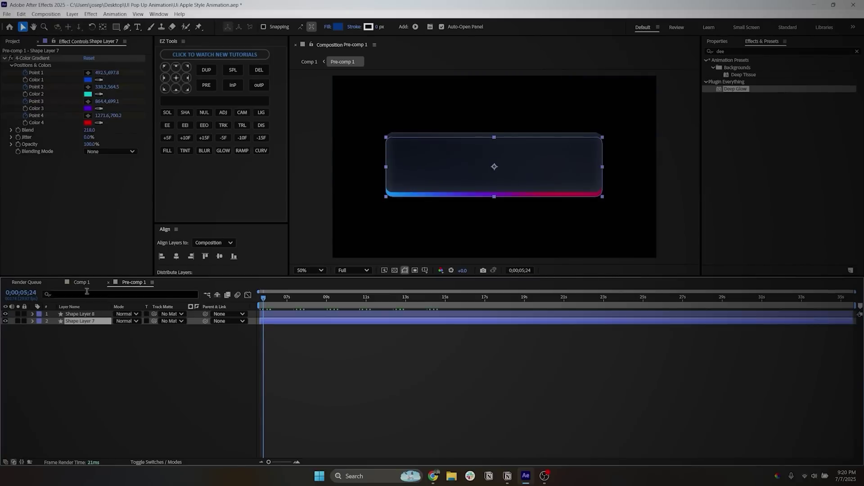
pyautogui.click(87, 108)
pyautogui.click(517, 186)
pyautogui.click(88, 93)
pyautogui.click(454, 278)
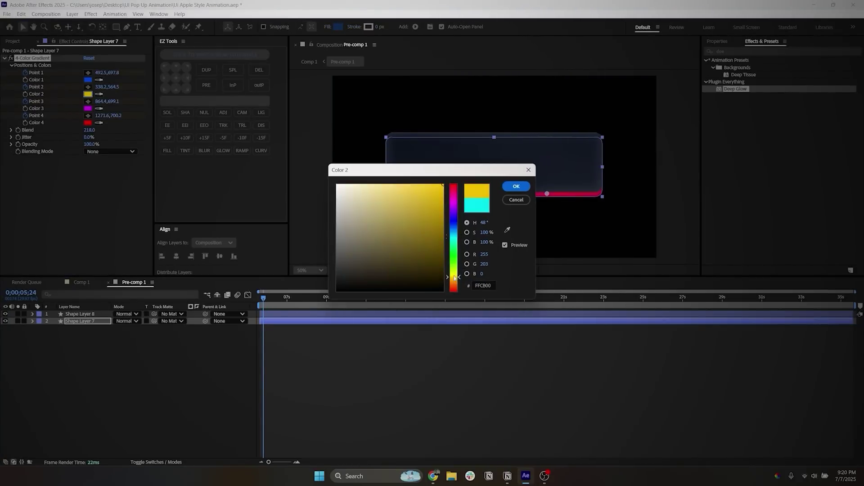
pyautogui.click(516, 186)
# Pre-compose Shape Layers 7 and 8 in Comp 1 as Pre-comp 2, moving all attributes into it.
pyautogui.click(81, 282)
pyautogui.click(401, 335)
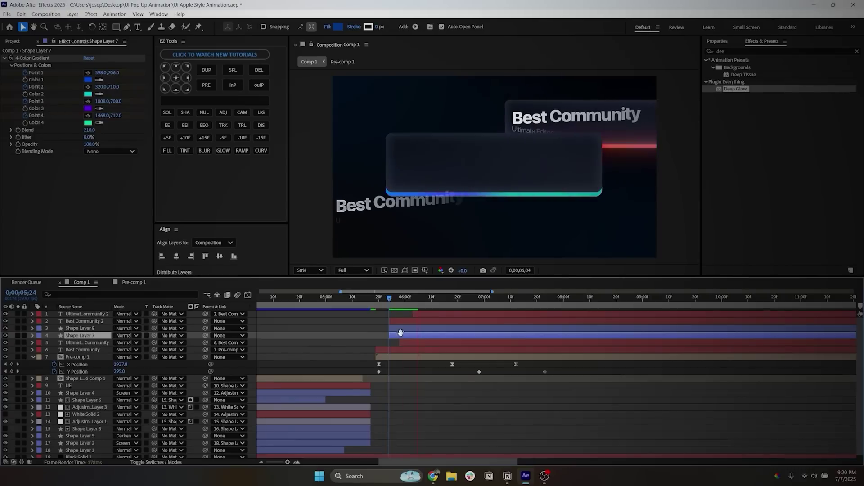
pyautogui.keyDown('shift'); pyautogui.click(404, 328); pyautogui.keyUp('shift')
pyautogui.rightClick(404, 329)
pyautogui.click(435, 276)
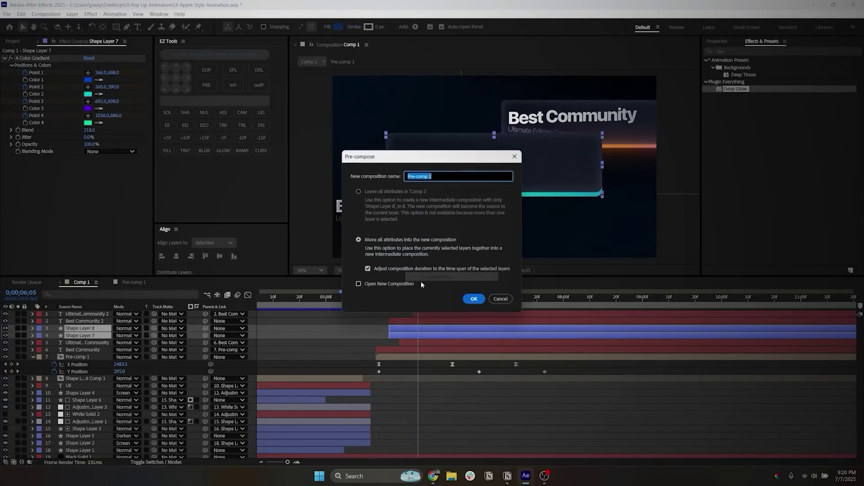
pyautogui.click(471, 299)
# Apply Deep Glow to Pre-comp 2 with Exposure 0.20, Threshold 28% and Threshold Smooth 60%.
pyautogui.moveTo(400, 305); pyautogui.dragTo(396, 328)
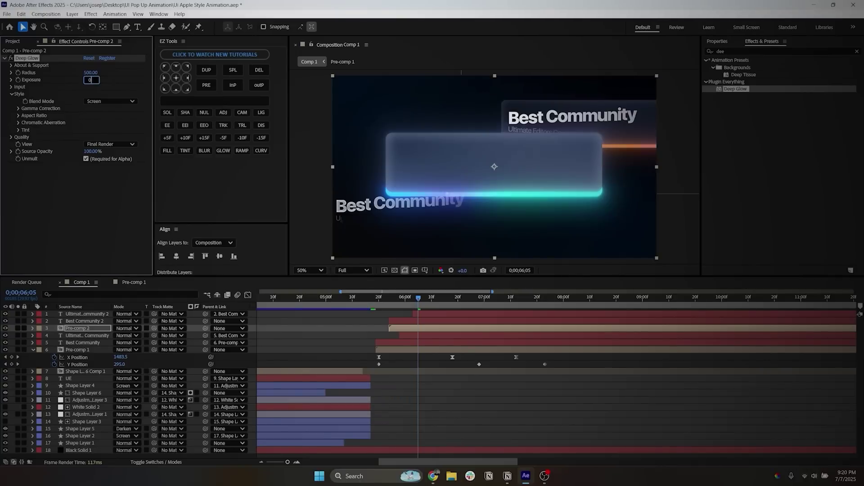
pyautogui.moveTo(89, 80); pyautogui.dragTo(25, 73)
pyautogui.click(12, 87)
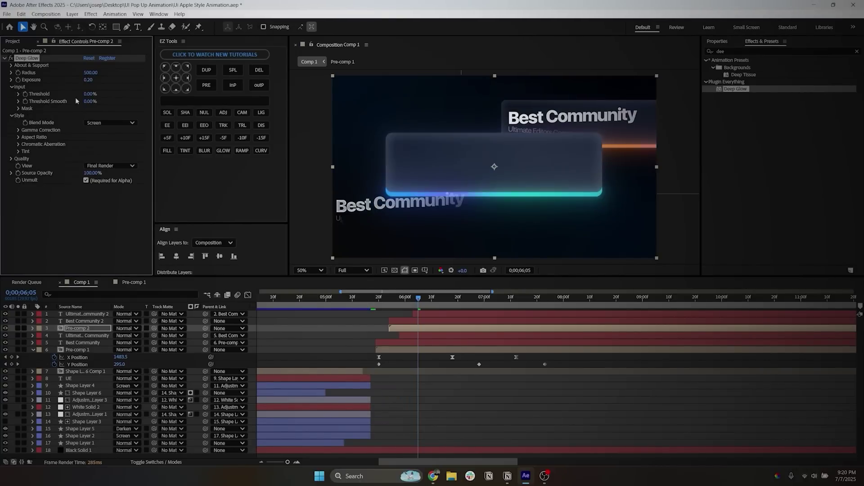
pyautogui.moveTo(88, 94); pyautogui.dragTo(99, 94)
# Position Best Community 2 at 1160.3, 507 and its subtitle at 656.8, 13.8, and parent the title to Pre-comp 2.
pyautogui.moveTo(419, 298); pyautogui.dragTo(479, 298)
pyautogui.click(443, 321)
pyautogui.keyDown('shift'); pyautogui.click(442, 316); pyautogui.keyUp('shift')
pyautogui.press('p')
pyautogui.moveTo(118, 321); pyautogui.dragTo(461, 338)
pyautogui.click(121, 337)
pyautogui.moveTo(134, 336); pyautogui.dragTo(11, 337)
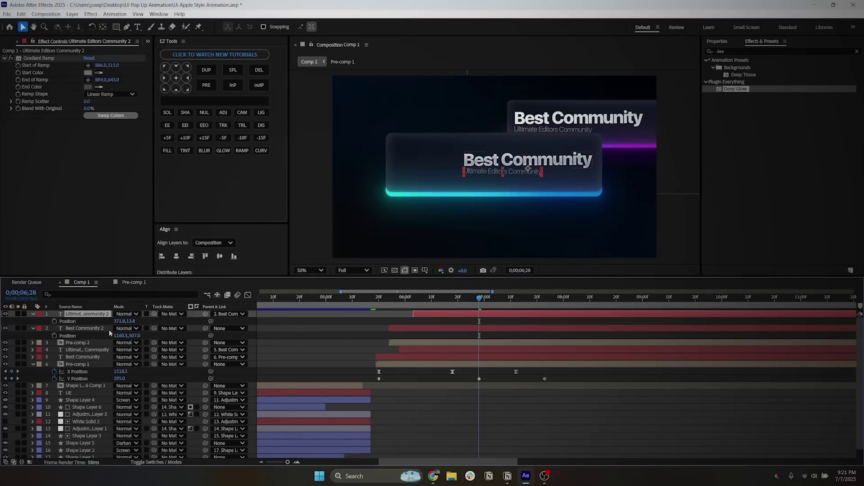
pyautogui.moveTo(119, 321); pyautogui.dragTo(76, 343)
# Move Pre-comp 2 to position 680, 540 and set its scale to 75%.
pyautogui.click(382, 342)
pyautogui.press('p')
pyautogui.moveTo(486, 167); pyautogui.dragTo(447, 167)
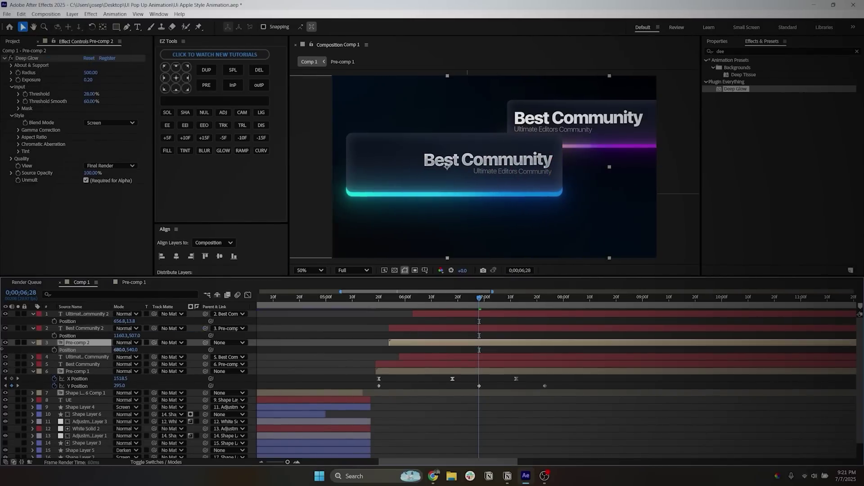
pyautogui.press('s')
pyautogui.click(131, 350)
pyautogui.write('75')
pyautogui.press('Return')
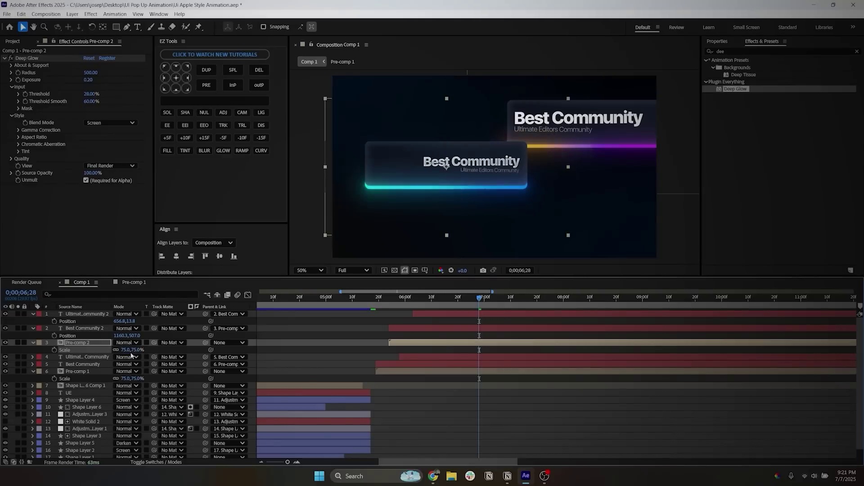
# Move Pre-comp 2 to position 296, 871 and set Pre-comp 1's anchor point to 960, 594.
pyautogui.press('p')
pyautogui.moveTo(447, 167); pyautogui.dragTo(405, 219)
pyautogui.click(91, 372)
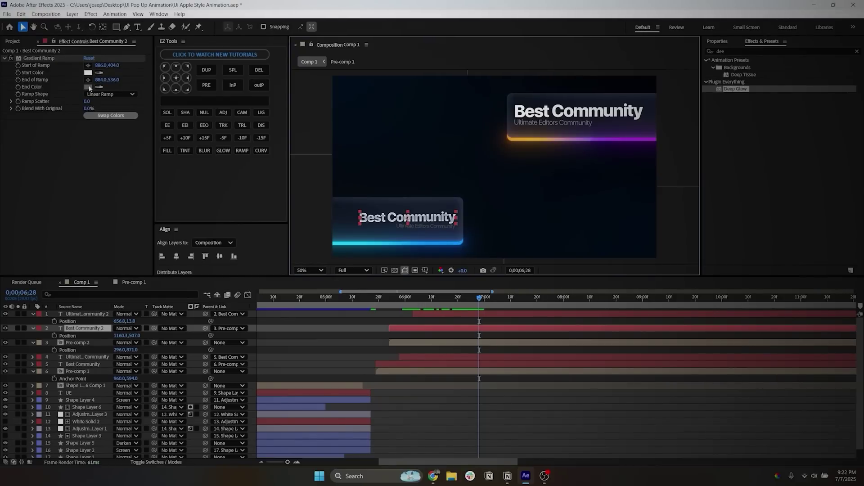
# Replace the Gradient Ramp effect on Best Community 2 with a 4-Color Gradient.
pyautogui.press('Delete')
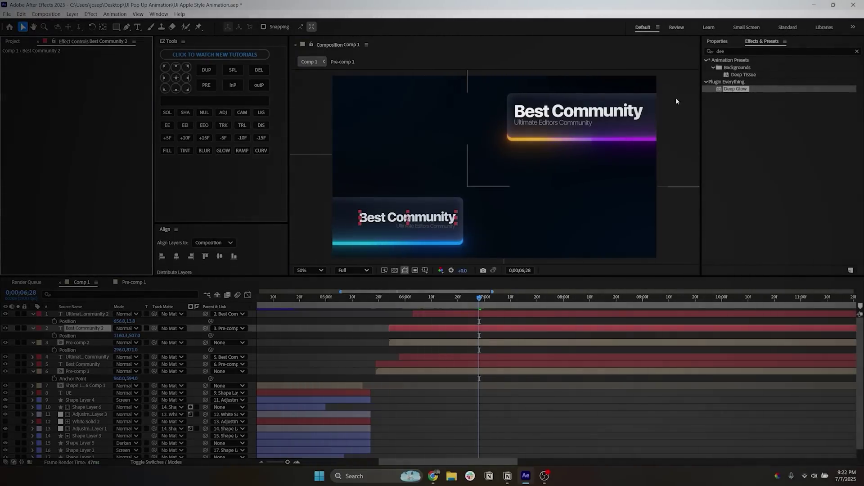
pyautogui.click(743, 51)
pyautogui.write('4')
pyautogui.moveTo(741, 110); pyautogui.dragTo(447, 329)
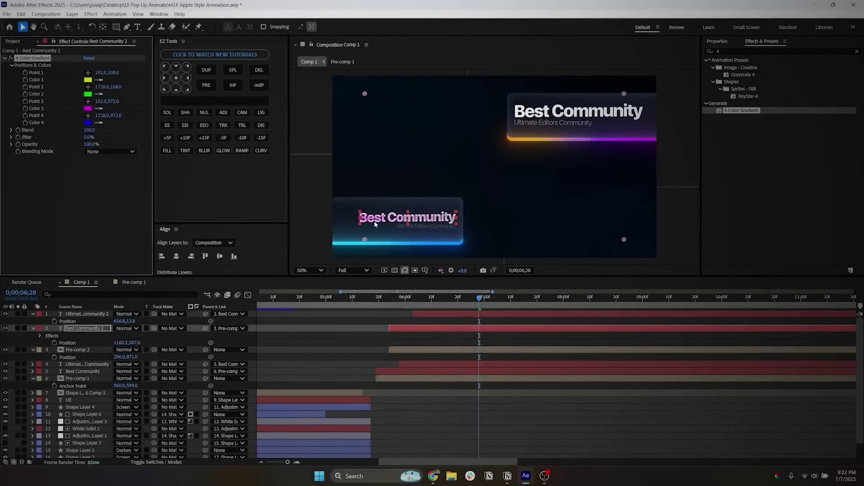
# Spread the title's four gradient points across the text at 177, 837; 338, 842; 509, 840; and 699, 842.
pyautogui.scroll(2, 374, 221)
pyautogui.click(459, 201)
pyautogui.click(88, 101)
pyautogui.click(497, 198)
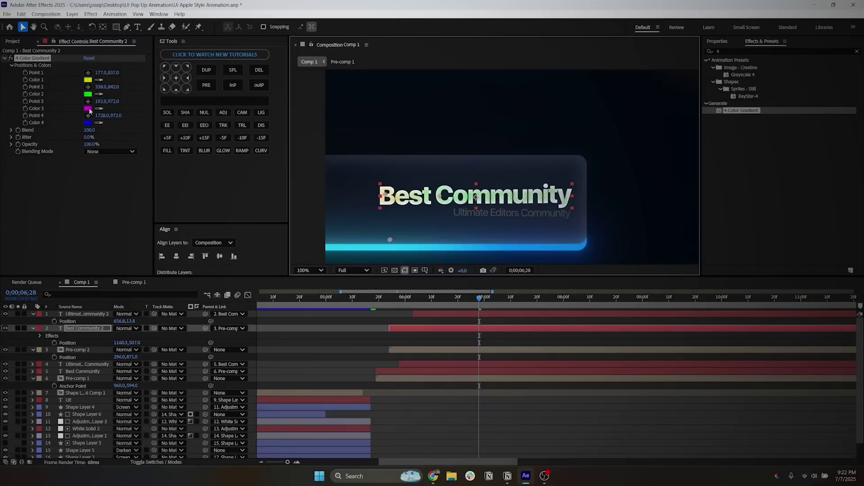
pyautogui.click(88, 115)
pyautogui.click(566, 200)
pyautogui.click(89, 116)
pyautogui.click(561, 199)
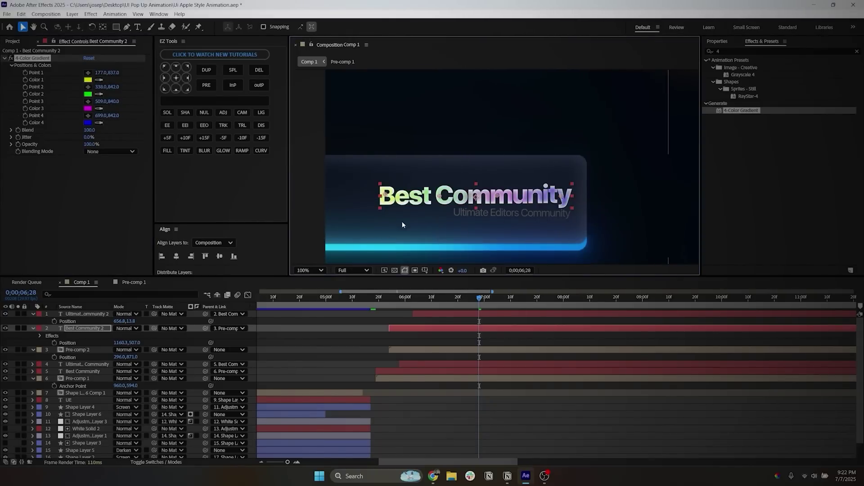
# Set the Inner Glow layer style's blend mode to Soft Light on Best Community 2.
pyautogui.click(32, 330)
pyautogui.click(33, 332)
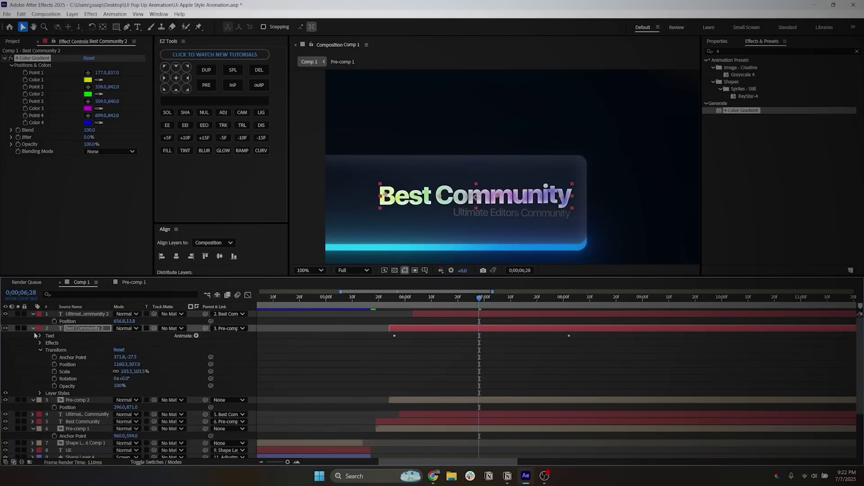
pyautogui.click(40, 393)
pyautogui.scroll(-3, 40, 392)
pyautogui.click(47, 361)
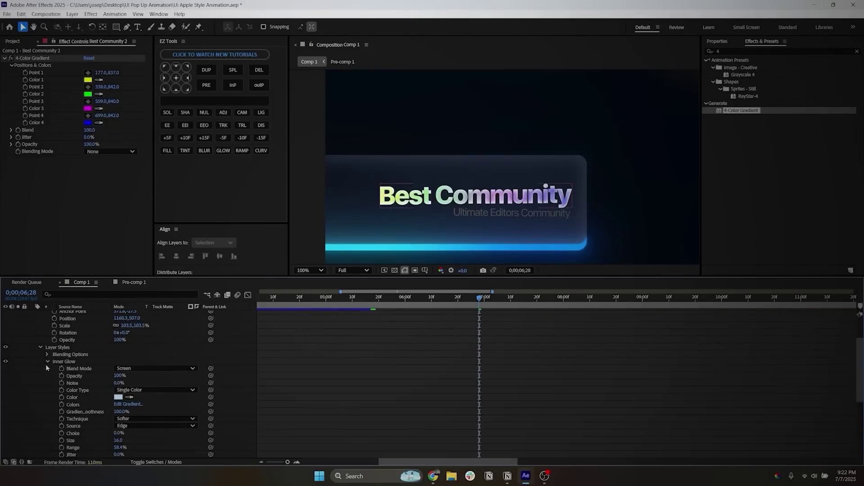
pyautogui.click(148, 368)
pyautogui.click(139, 235)
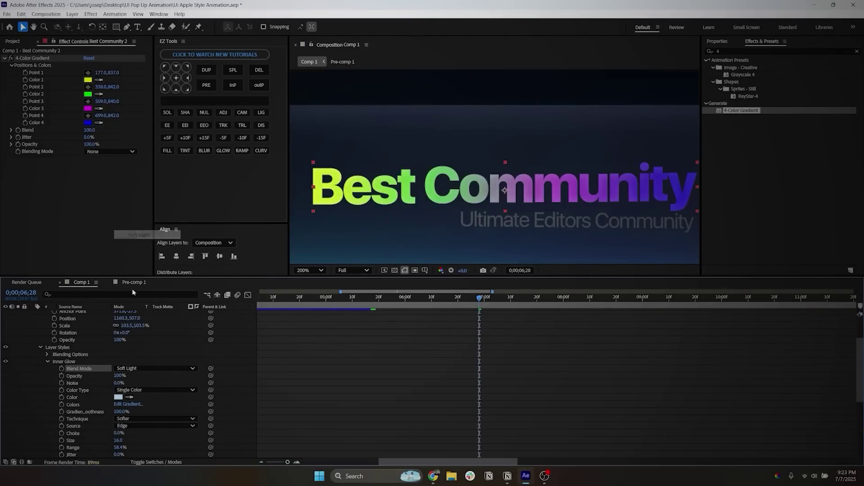
# Change Color 1 of the title's 4-Color Gradient from yellow to a soft violet.
pyautogui.scroll(2, 114, 409)
pyautogui.click(88, 80)
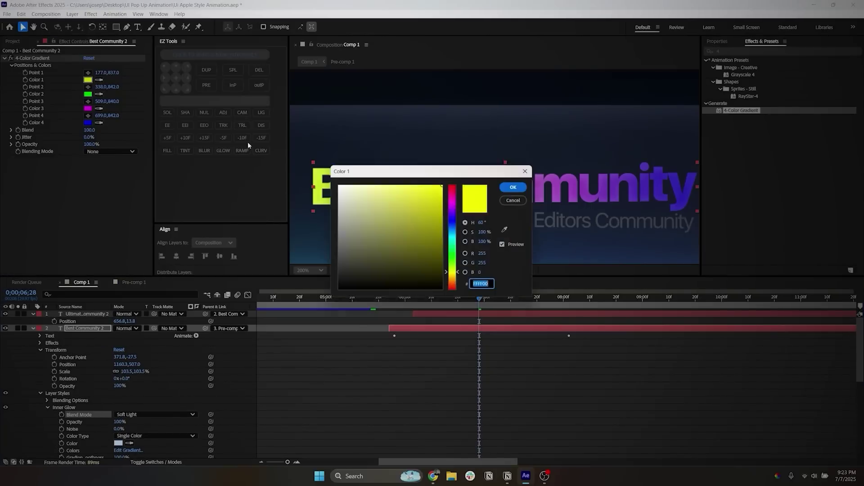
pyautogui.moveTo(347, 168); pyautogui.dragTo(135, 154)
pyautogui.moveTo(160, 264); pyautogui.dragTo(161, 201)
pyautogui.moveTo(58, 175); pyautogui.dragTo(97, 184)
pyautogui.click(223, 171)
# Change Color 2 of the title's 4-Color Gradient to violet A557FF.
pyautogui.click(87, 94)
pyautogui.moveTo(396, 168); pyautogui.dragTo(126, 184)
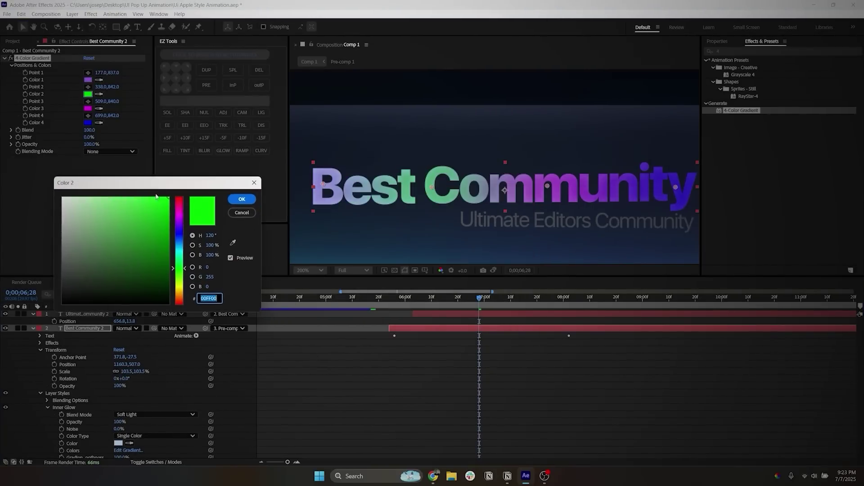
pyautogui.moveTo(179, 269); pyautogui.dragTo(182, 226)
pyautogui.moveTo(168, 198); pyautogui.dragTo(118, 187)
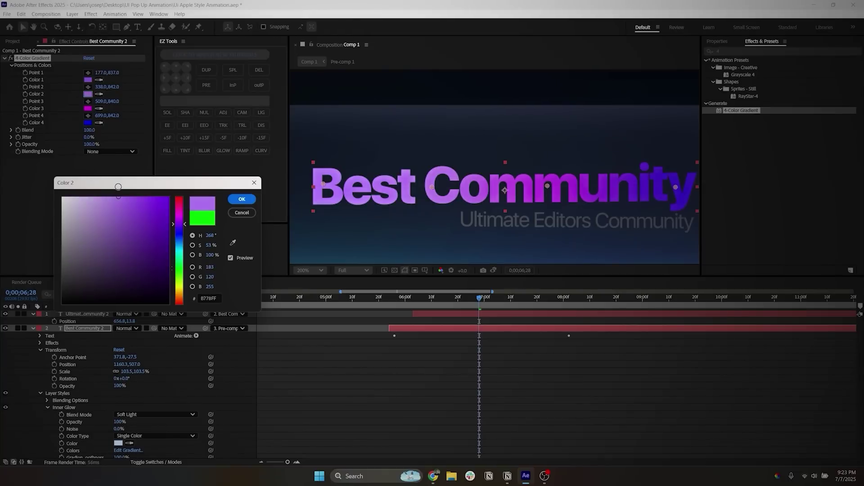
pyautogui.click(241, 199)
# Change Color 3 of the title's 4-Color Gradient to a deep blue-violet.
pyautogui.click(88, 108)
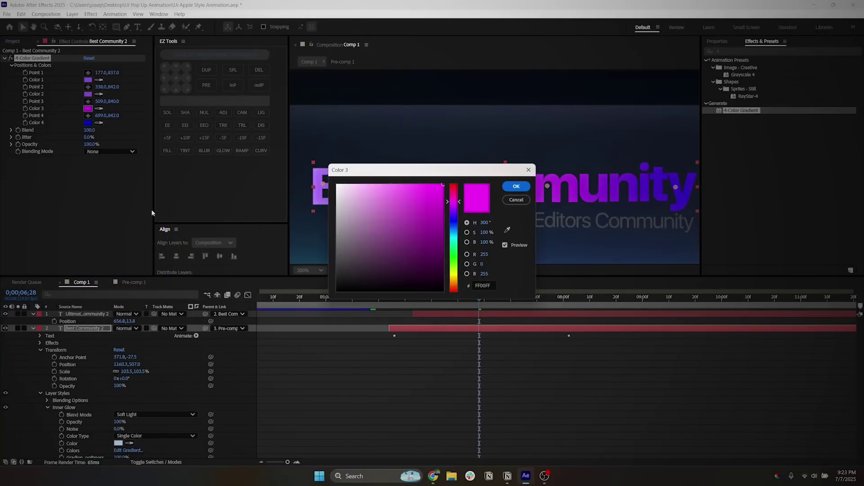
pyautogui.moveTo(454, 202); pyautogui.dragTo(454, 214)
pyautogui.moveTo(432, 170); pyautogui.dragTo(160, 168)
pyautogui.click(243, 185)
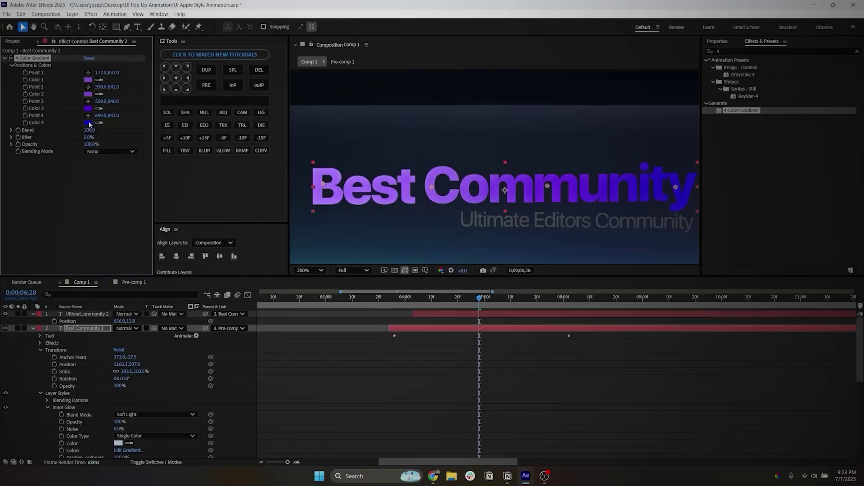
# Change Color 4 of the title's 4-Color Gradient to magenta FD00FF.
pyautogui.click(87, 123)
pyautogui.moveTo(405, 169); pyautogui.dragTo(136, 190)
pyautogui.moveTo(184, 240); pyautogui.dragTo(185, 222)
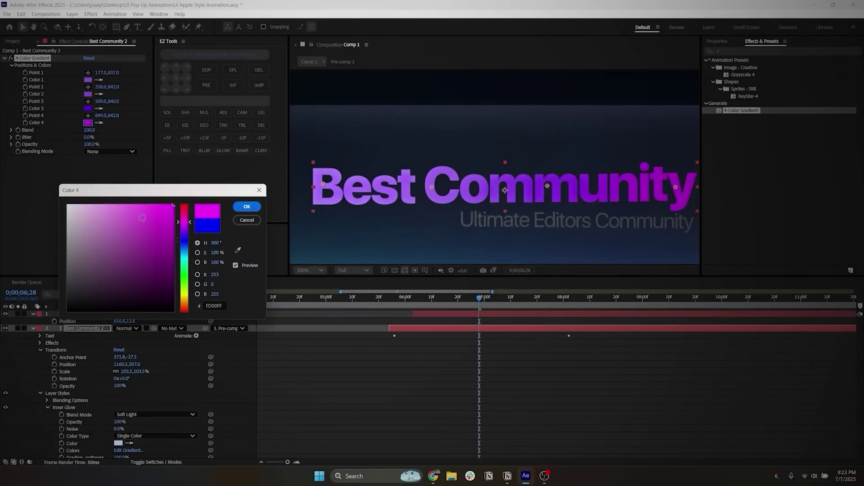
pyautogui.click(77, 207)
pyautogui.click(246, 206)
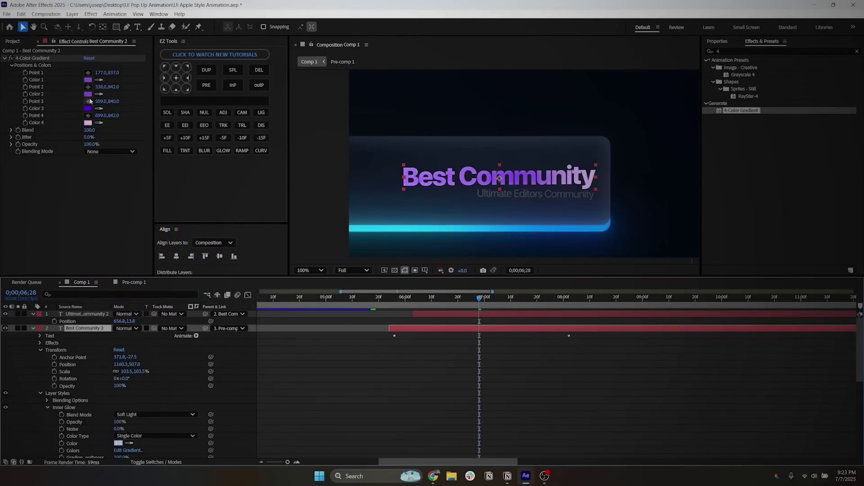
pyautogui.click(88, 122)
pyautogui.click(435, 194)
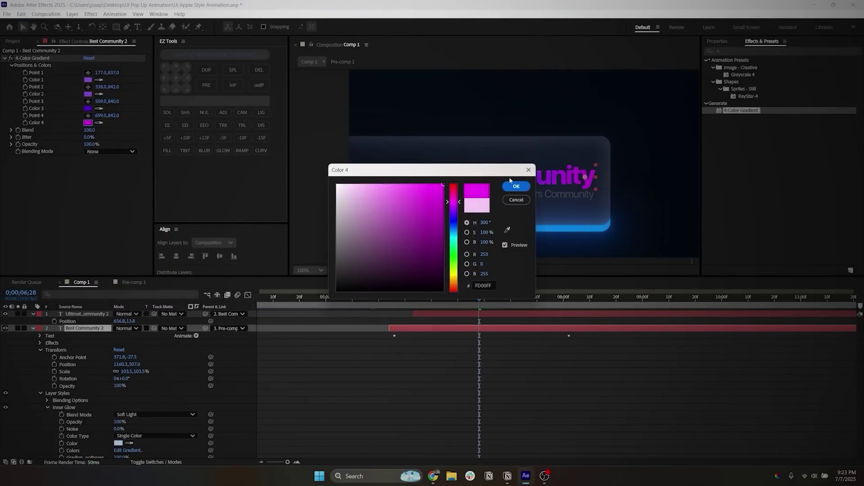
pyautogui.click(511, 187)
# Lighten Color 2 of the title's 4-Color Gradient to pale lavender E0C4FF.
pyautogui.click(89, 94)
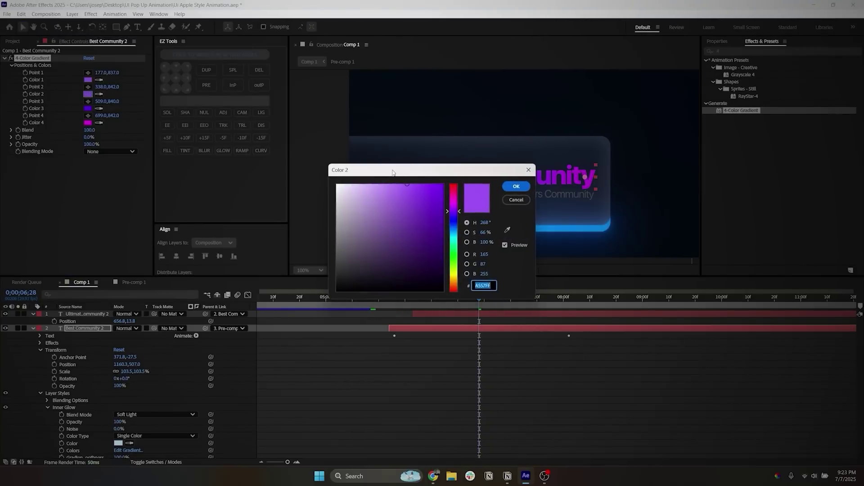
pyautogui.moveTo(360, 168); pyautogui.dragTo(221, 201)
pyautogui.click(220, 214)
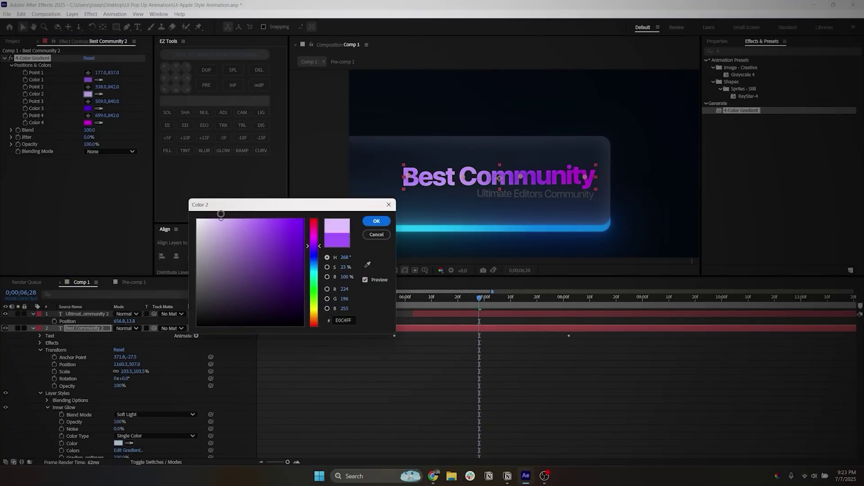
pyautogui.click(377, 221)
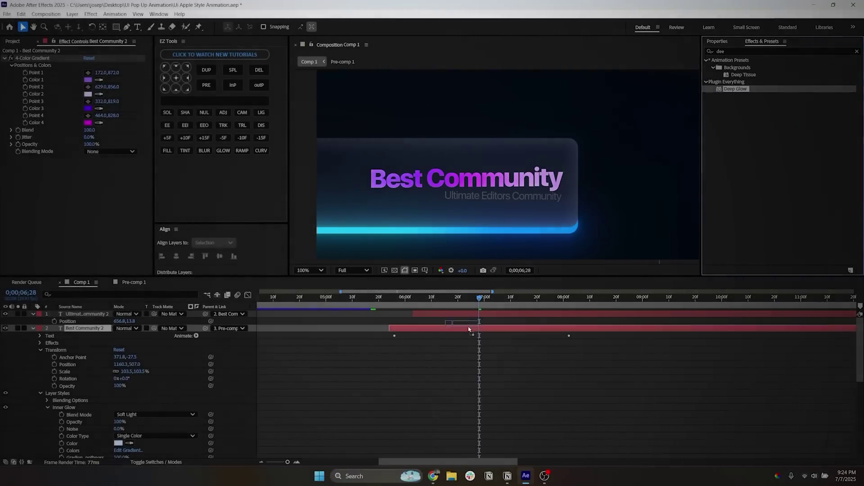
# Apply Deep Glow to Best Community 2 and set its exposure to 0.1.
pyautogui.moveTo(468, 329); pyautogui.dragTo(468, 329)
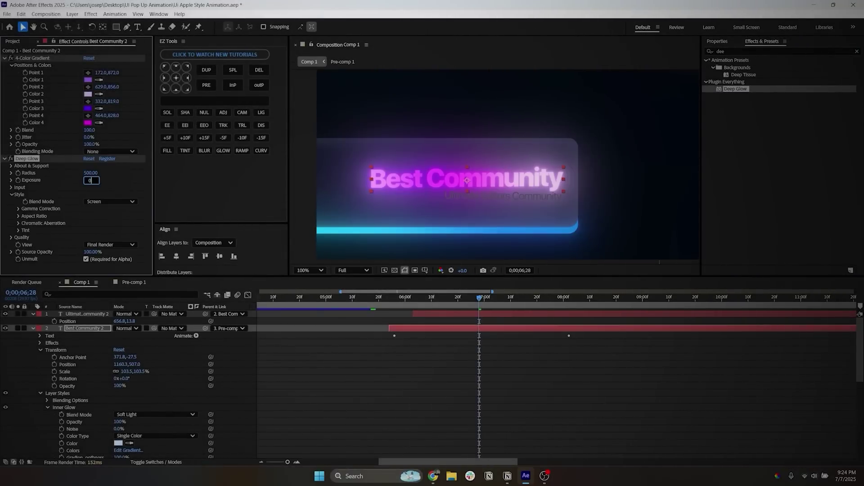
pyautogui.write('.1')
pyautogui.press('Return')
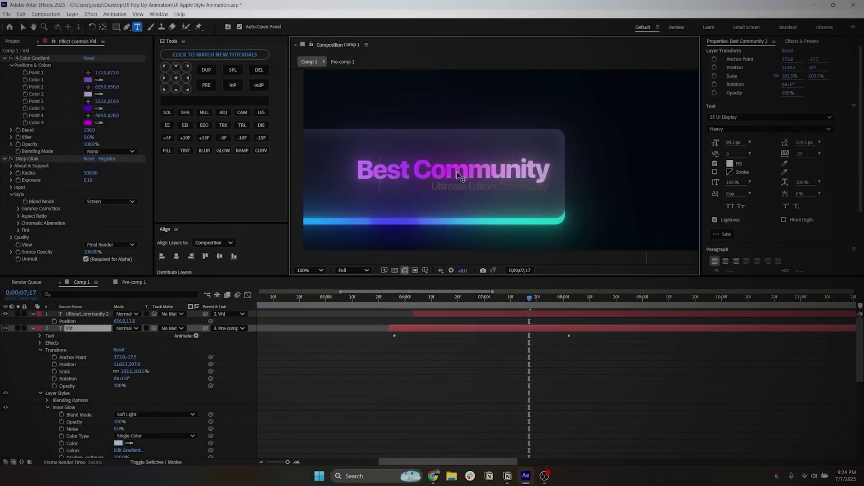
# Replace the lower panel's title text with Video Editing and enlarge its font size to 119.2 px.
pyautogui.write('Video Editing')
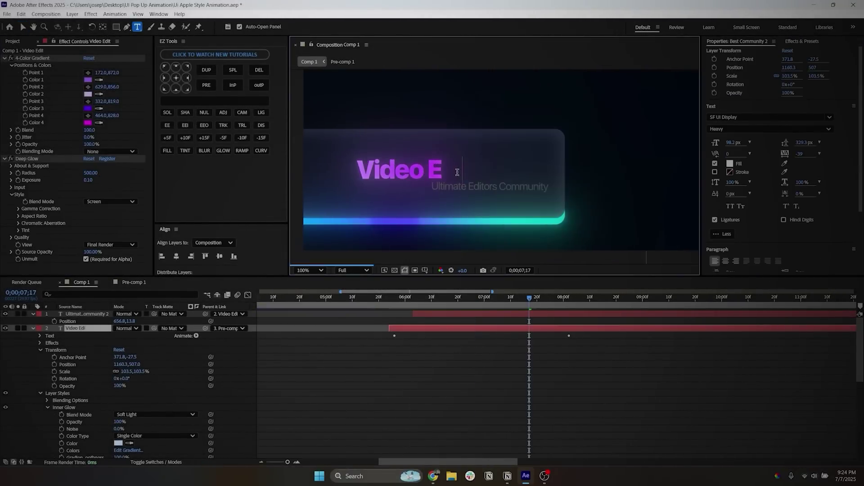
pyautogui.click(457, 328)
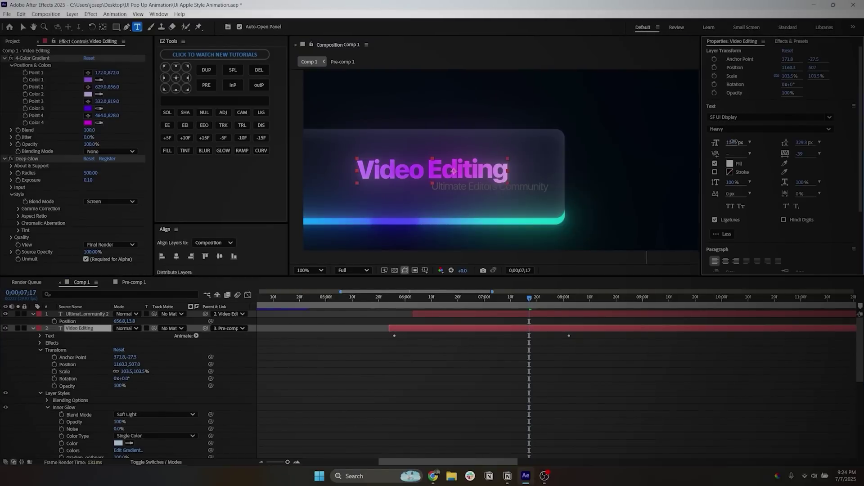
pyautogui.moveTo(733, 142); pyautogui.dragTo(742, 142)
# Move the Video Editing title to position 1206.3, 507 and its subtitle to 621.8, 13.8.
pyautogui.press('u')
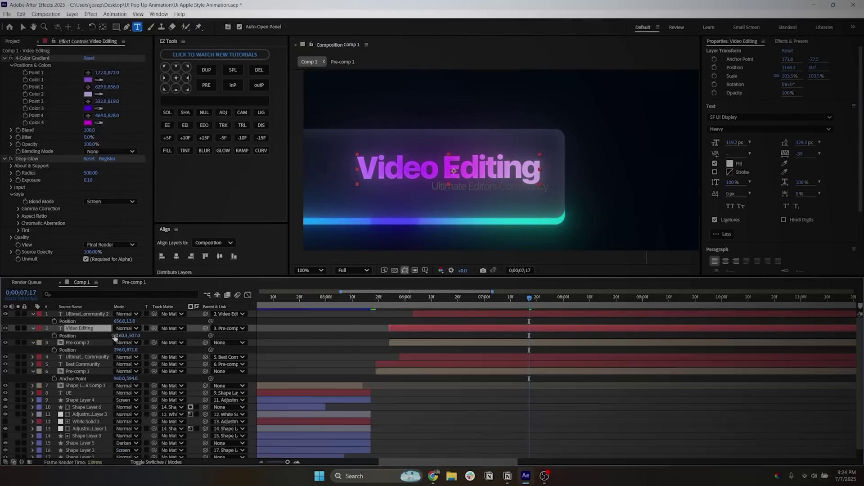
pyautogui.moveTo(118, 335); pyautogui.dragTo(136, 335)
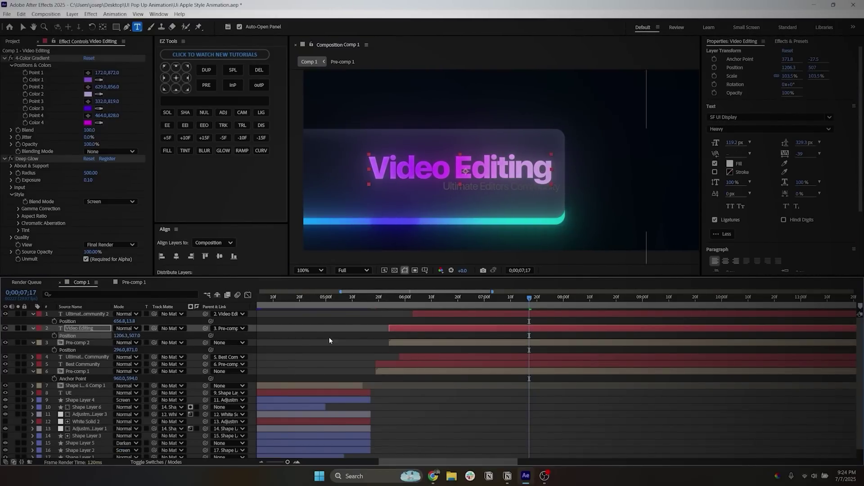
pyautogui.click(426, 316)
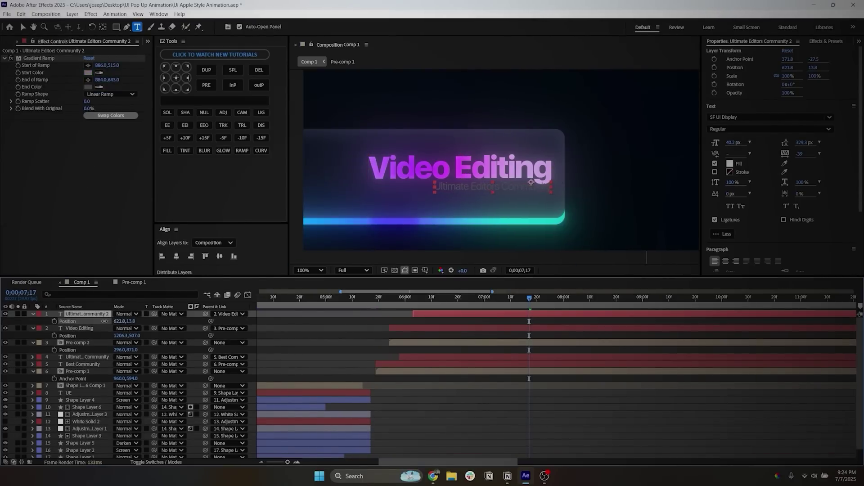
# Remove the Gradient Ramp from the lower panel's subtitle and change its text to The art of editing videos.
pyautogui.doubleClick(466, 188)
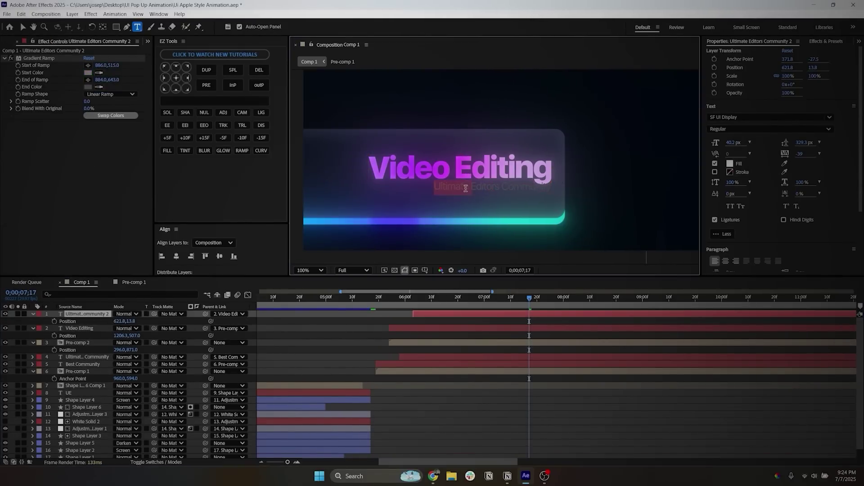
pyautogui.click(45, 66)
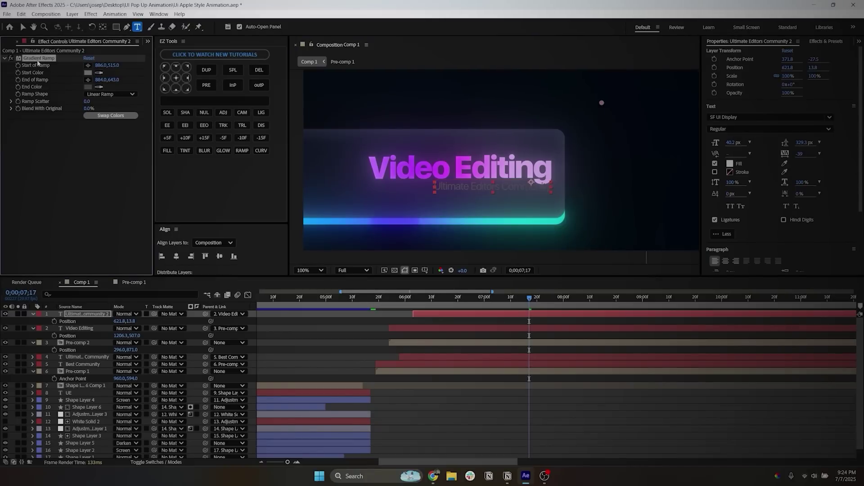
pyautogui.press('Delete')
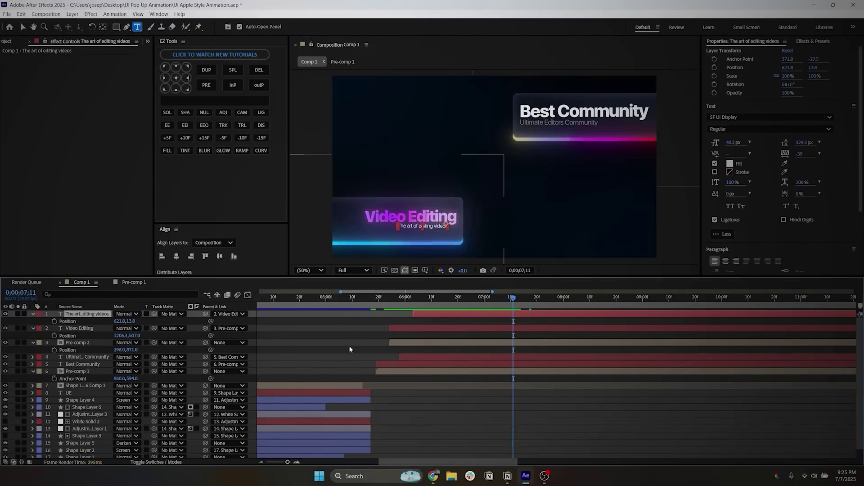
# Keyframe Pre-comp 2's position from -604, 871 at 0;00;05;24 to 296, 871 at about 0;00;07;22.
pyautogui.click(406, 344)
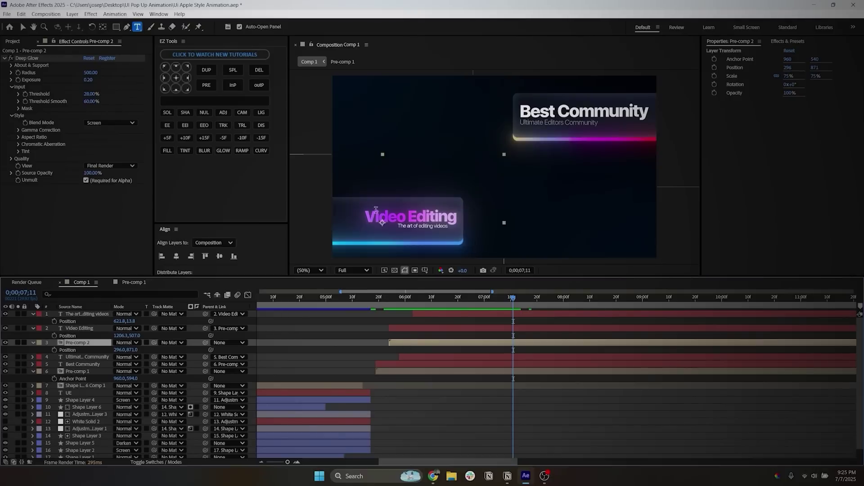
pyautogui.click(21, 27)
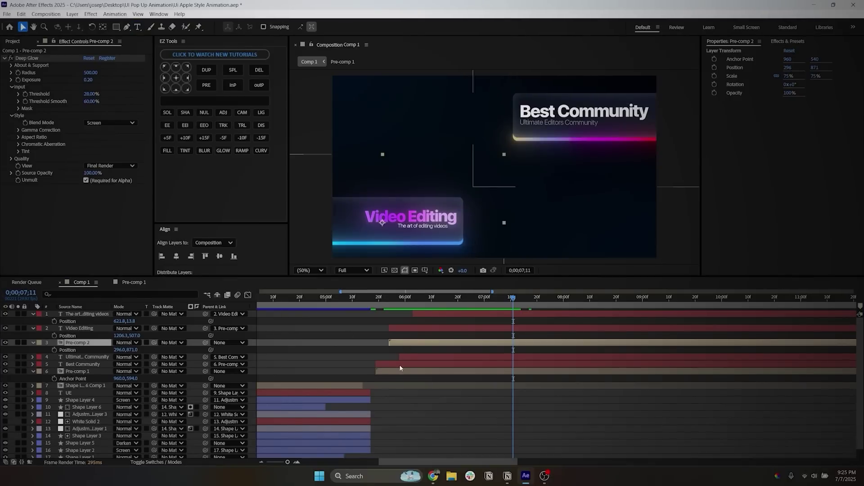
pyautogui.moveTo(399, 300)
pyautogui.mouseDown()
pyautogui.moveTo(474, 308)
pyautogui.moveTo(390, 314)
pyautogui.mouseUp()
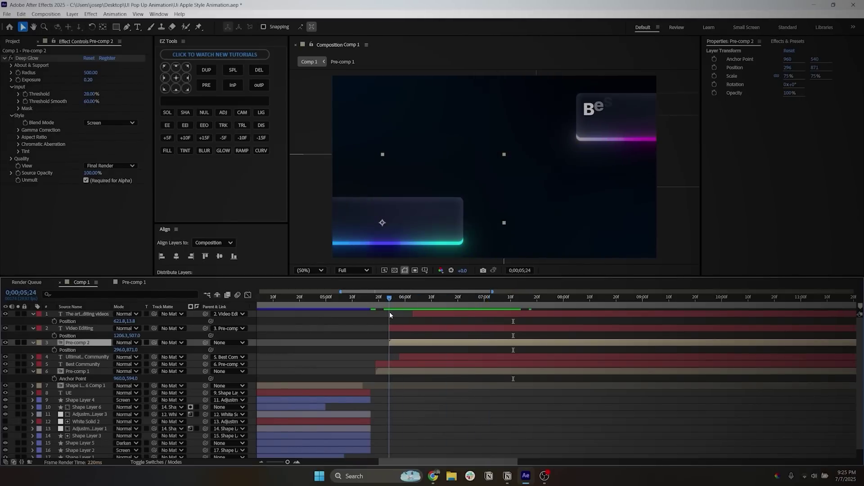
pyautogui.click(54, 349)
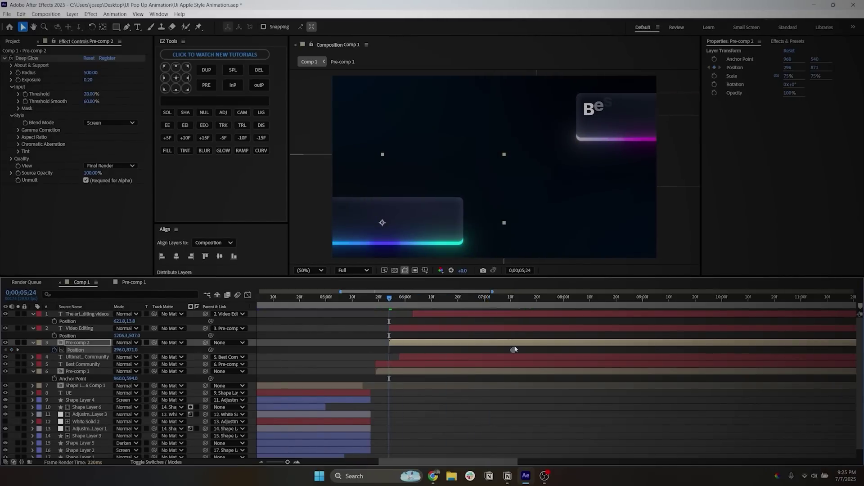
pyautogui.moveTo(515, 349); pyautogui.dragTo(542, 349)
pyautogui.press('space')
pyautogui.press('space')
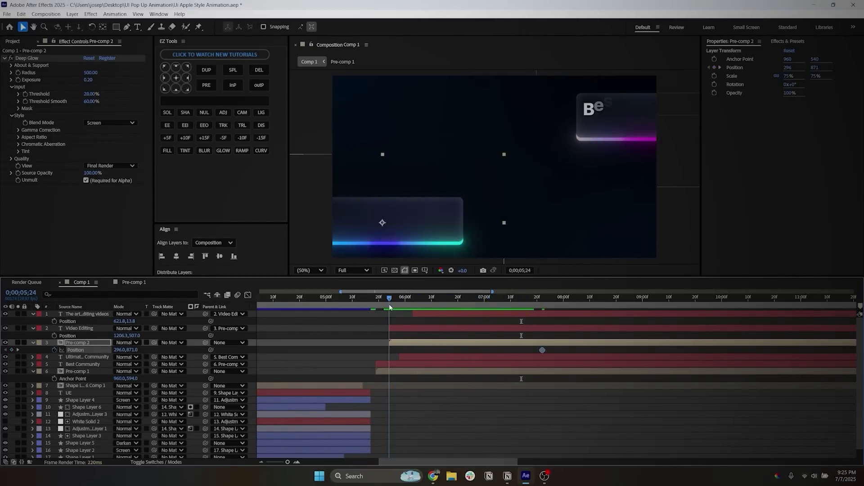
pyautogui.moveTo(117, 353); pyautogui.dragTo(81, 355)
# Separate the dimensions of Pre-comp 2's keyframed position and add an X Position keyframe at 0;00;06;28 in the value graph.
pyautogui.moveTo(386, 359); pyautogui.dragTo(550, 347)
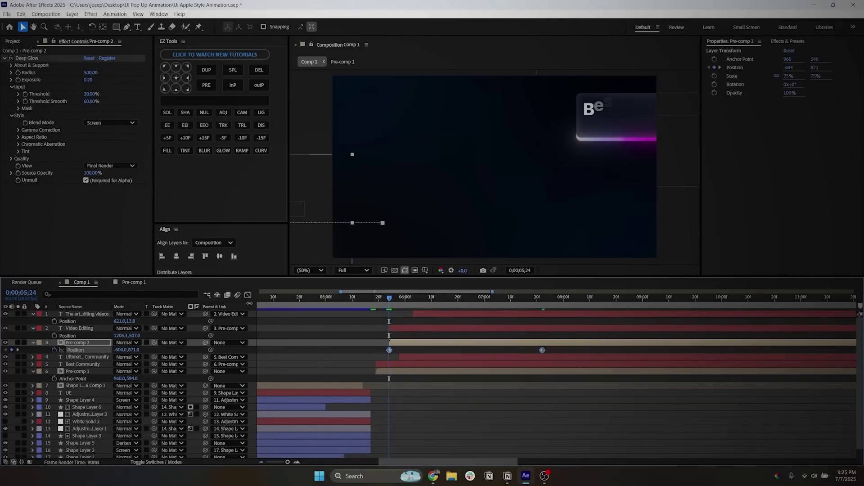
pyautogui.click(248, 295)
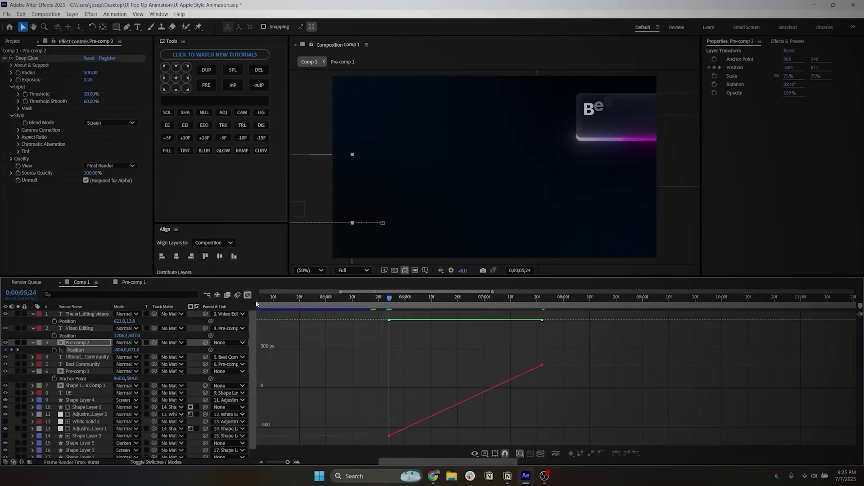
pyautogui.click(556, 454)
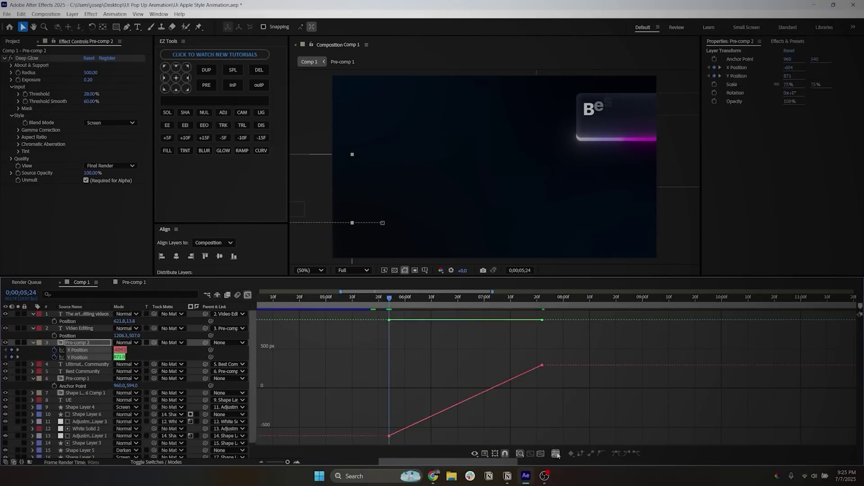
pyautogui.click(79, 352)
pyautogui.moveTo(393, 301); pyautogui.dragTo(479, 306)
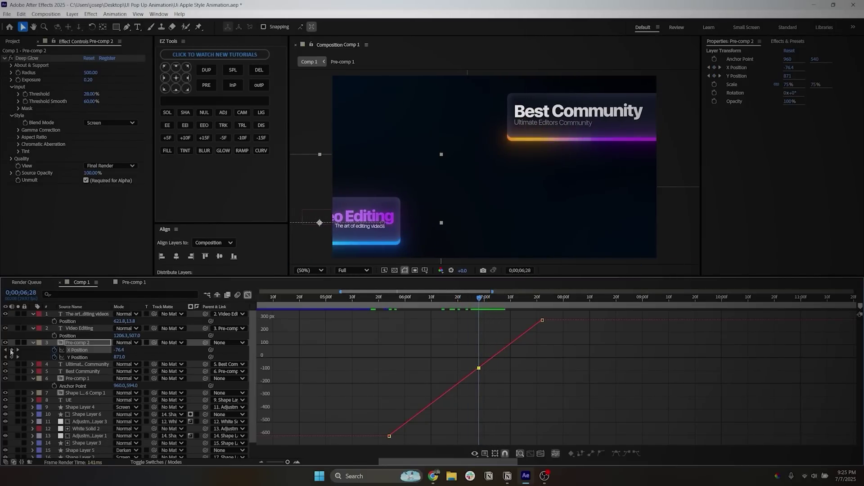
# Raise Pre-comp 2's middle X Position keyframe to about 361, easy-ease all three keyframes and reshape the curve for a fast start and smooth settle.
pyautogui.moveTo(478, 368); pyautogui.dragTo(474, 316)
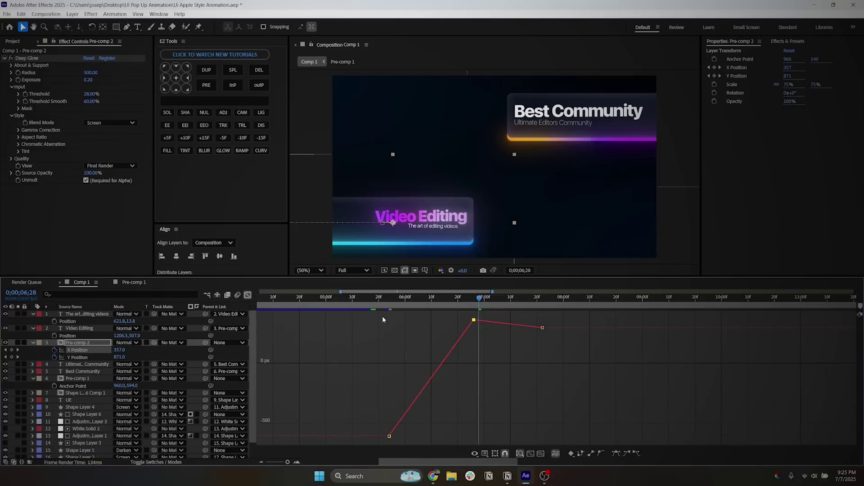
pyautogui.moveTo(382, 319); pyautogui.dragTo(616, 450)
pyautogui.click(601, 454)
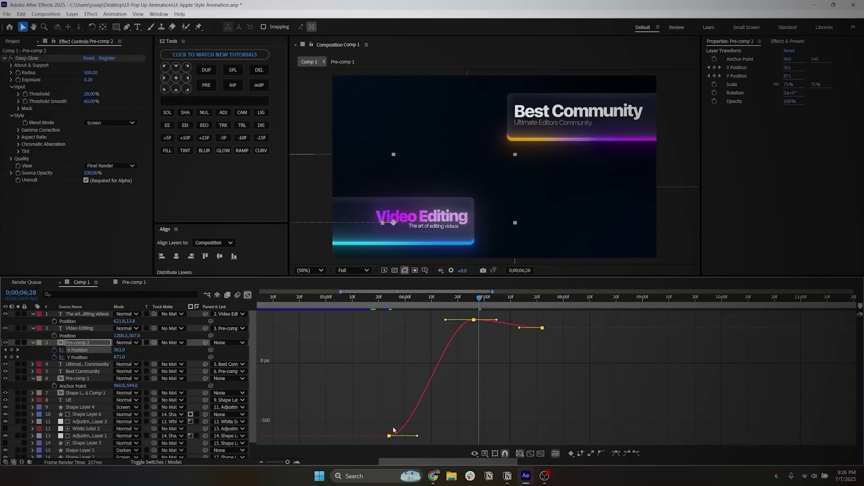
pyautogui.moveTo(380, 312); pyautogui.dragTo(423, 445)
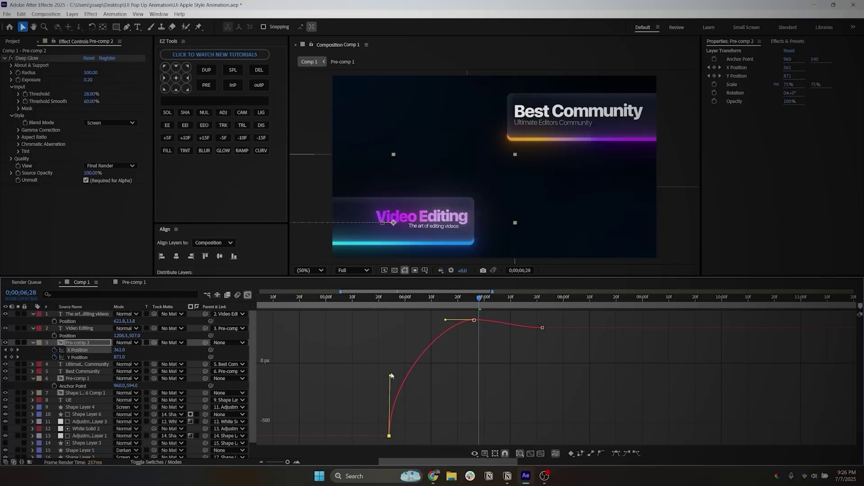
pyautogui.moveTo(496, 320); pyautogui.dragTo(499, 325)
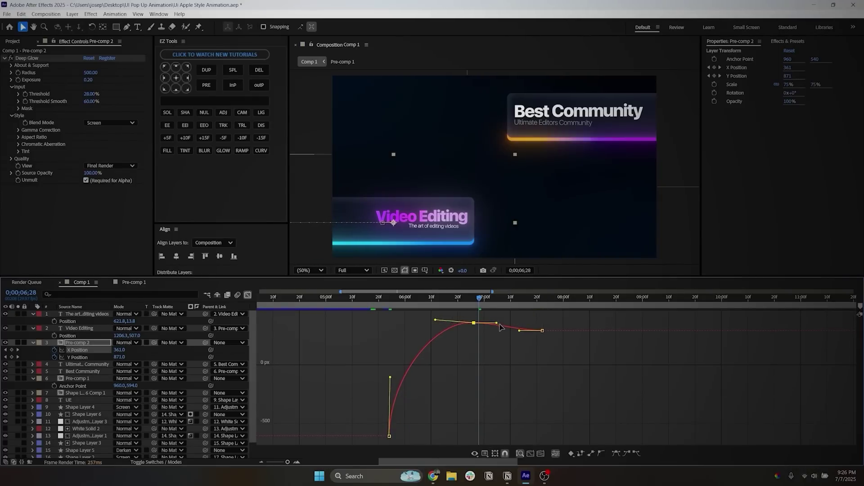
pyautogui.click(500, 339)
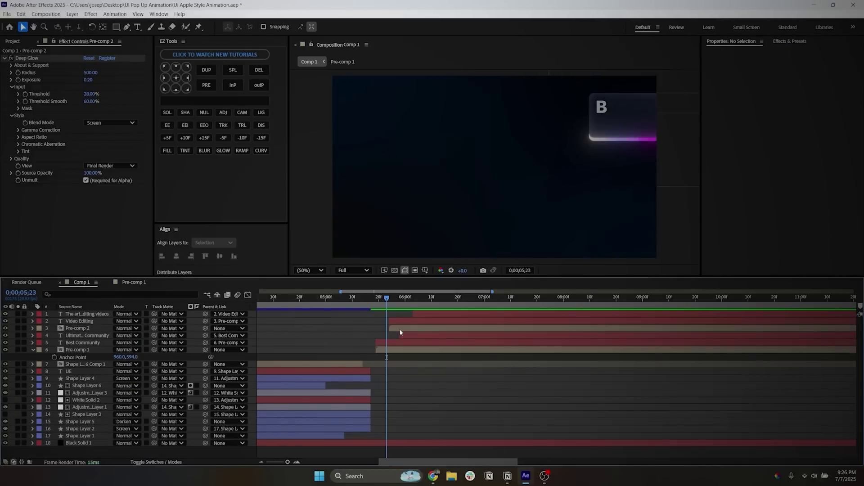
# Shift Pre-comp 2 and its title and subtitle layers to start at about 0;00;06;25, keeping their stagger, and preview the slide-ins.
pyautogui.click(426, 329)
pyautogui.hotkey('ctrl', 'shift', 'Up')
pyautogui.hotkey('ctrl', 'shift', 'Up')
pyautogui.click(426, 388)
pyautogui.press('space')
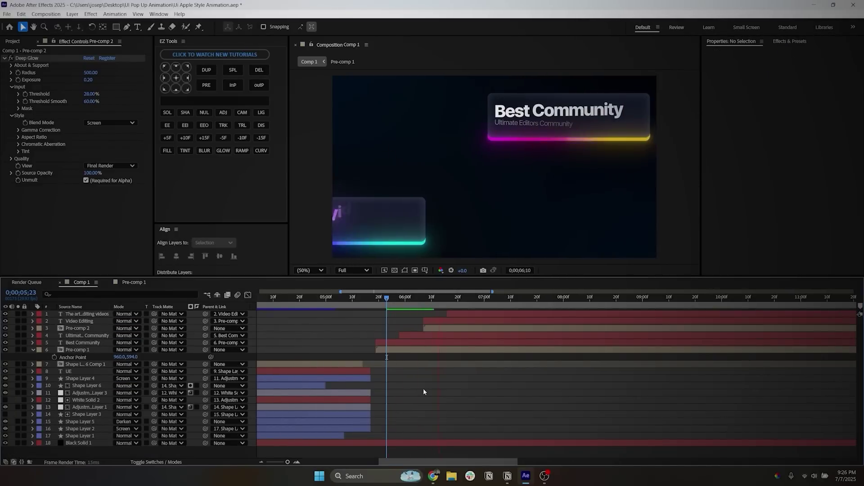
pyautogui.click(456, 328)
pyautogui.keyDown('shift'); pyautogui.click(461, 315); pyautogui.keyUp('shift')
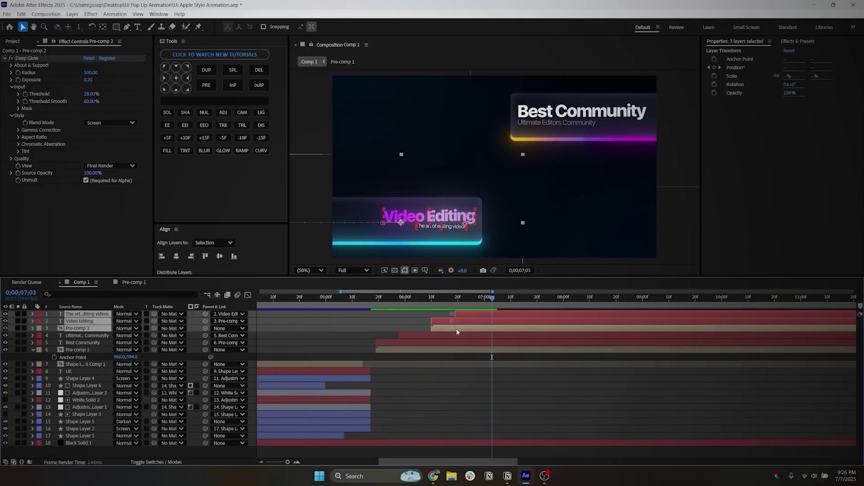
pyautogui.moveTo(461, 315); pyautogui.dragTo(508, 316)
pyautogui.moveTo(386, 298); pyautogui.dragTo(360, 303)
pyautogui.press('space')
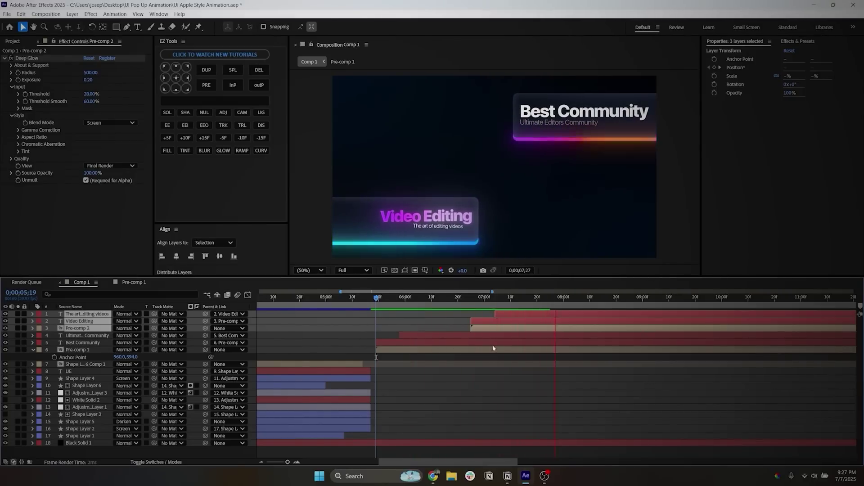
pyautogui.press('space')
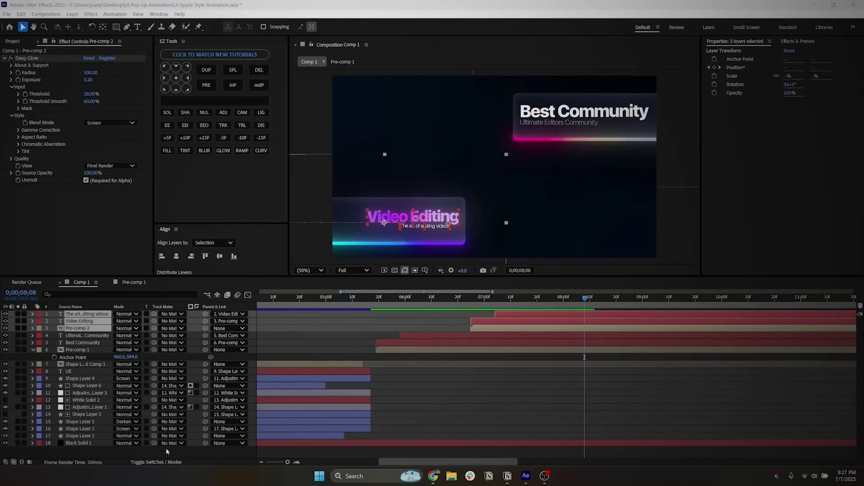
# Enable motion blur on both panel pre-comps and their title and subtitle layers, and preview from 0;00;05;19.
pyautogui.click(148, 462)
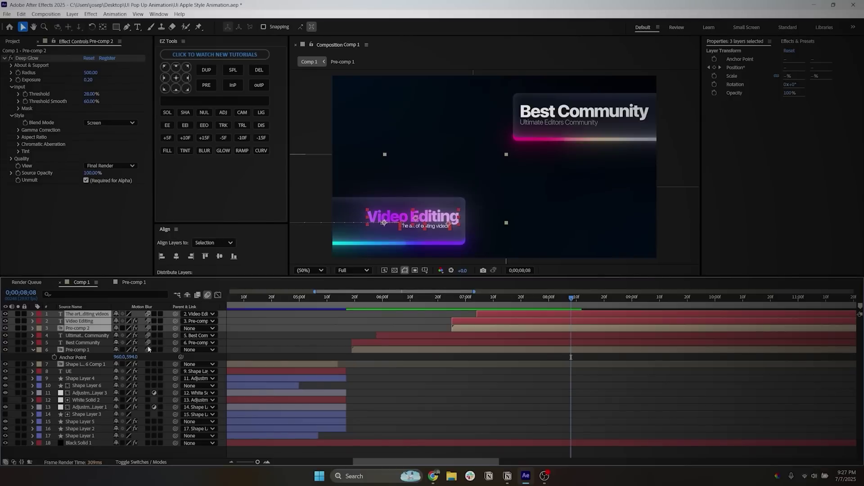
pyautogui.click(353, 299)
pyautogui.press('space')
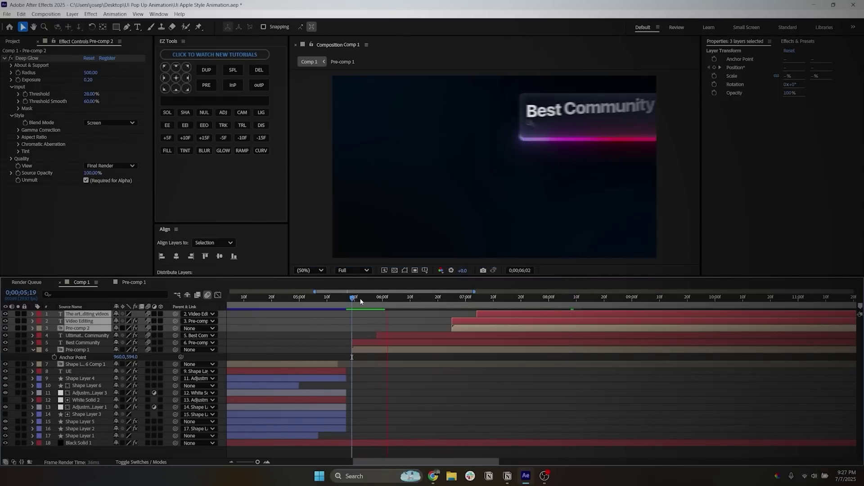
pyautogui.press('space')
pyautogui.click(344, 301)
pyautogui.press('space')
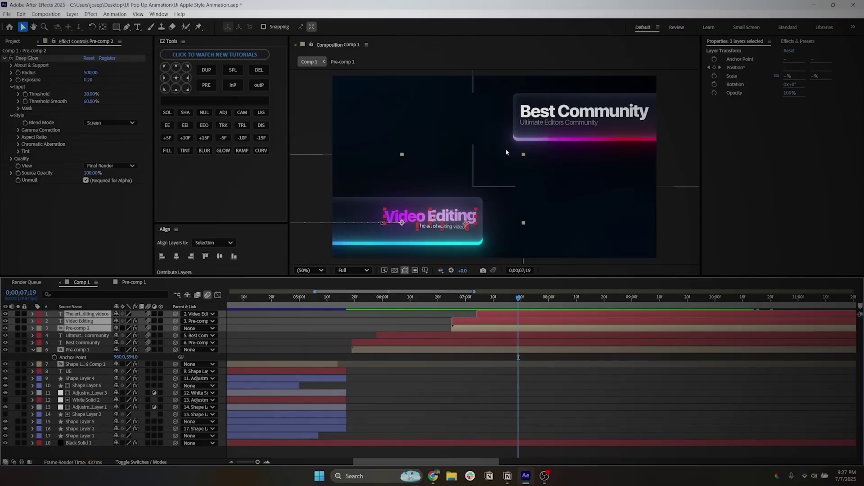
# Add a text layer reading Master video editing, and Learn the viral editing styles and make money with editing.
pyautogui.rightClick(305, 401)
pyautogui.click(347, 343)
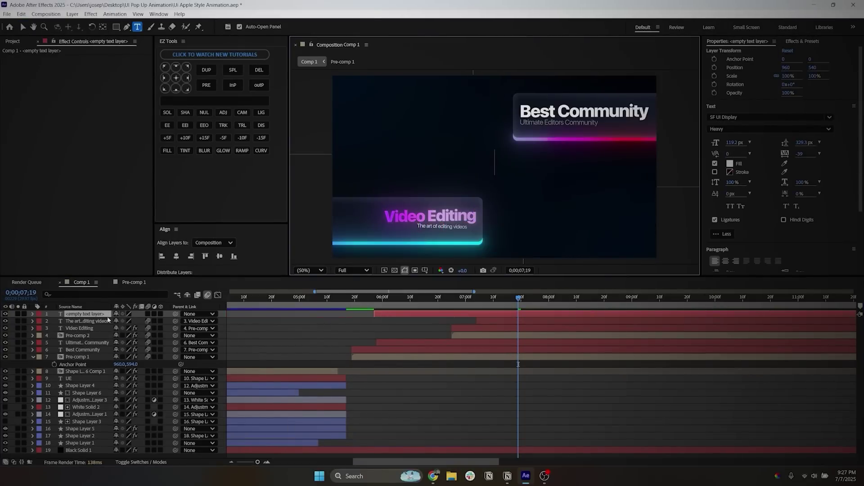
pyautogui.write('Master video editing, and')
pyautogui.press('Return')
pyautogui.write('Learn the v')
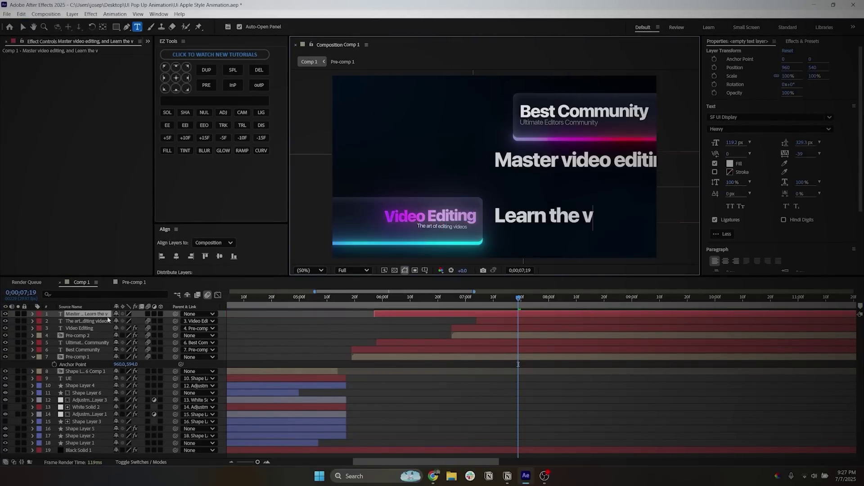
pyautogui.write('iral editing styles and make money with')
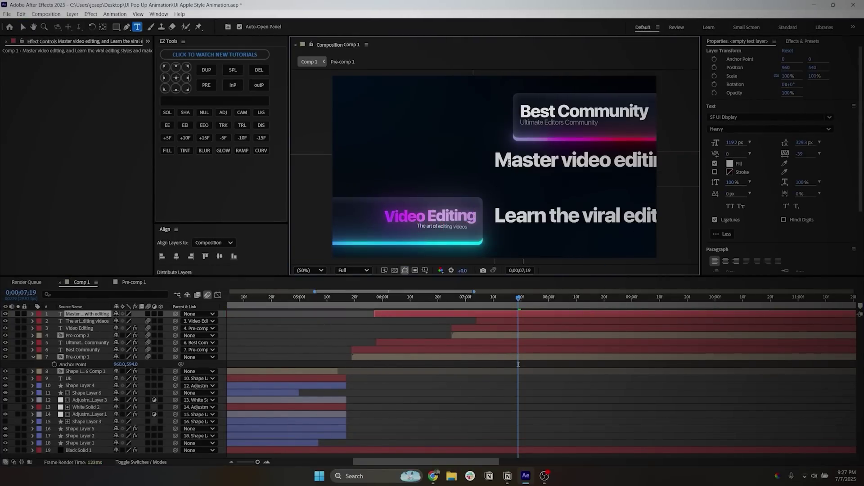
# Format the new text as 63.2 px SF UI Display Medium, centre its paragraph and tighten the line spacing.
pyautogui.hotkey('ctrl', 'a')
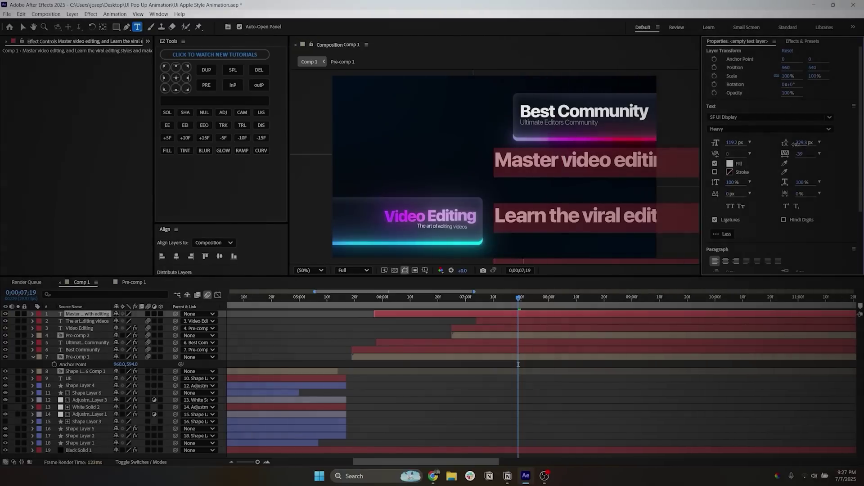
pyautogui.moveTo(800, 148); pyautogui.dragTo(738, 142)
pyautogui.click(739, 129)
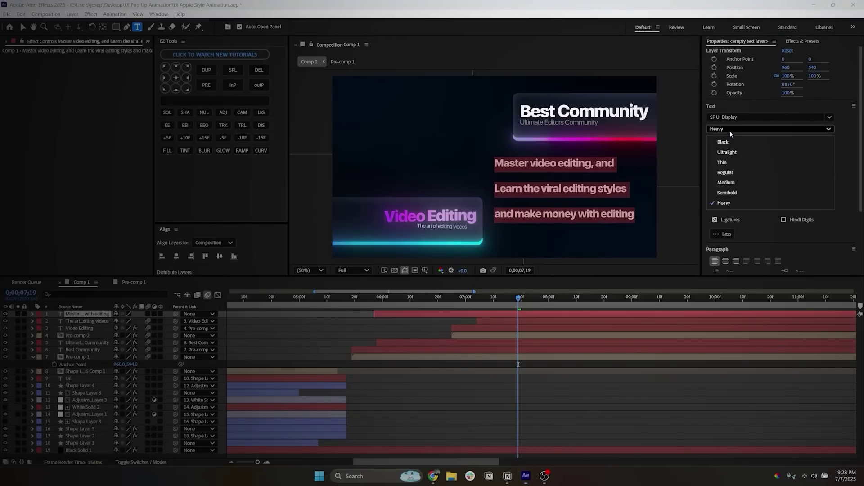
pyautogui.click(727, 173)
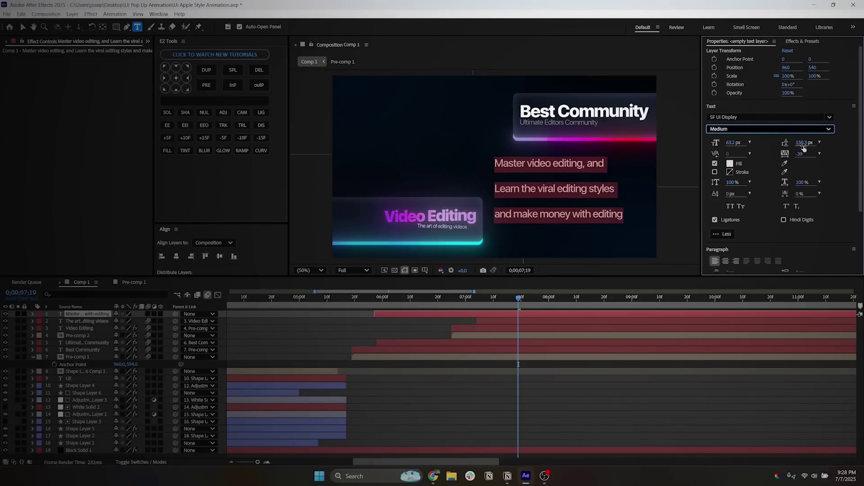
pyautogui.moveTo(802, 144); pyautogui.dragTo(776, 145)
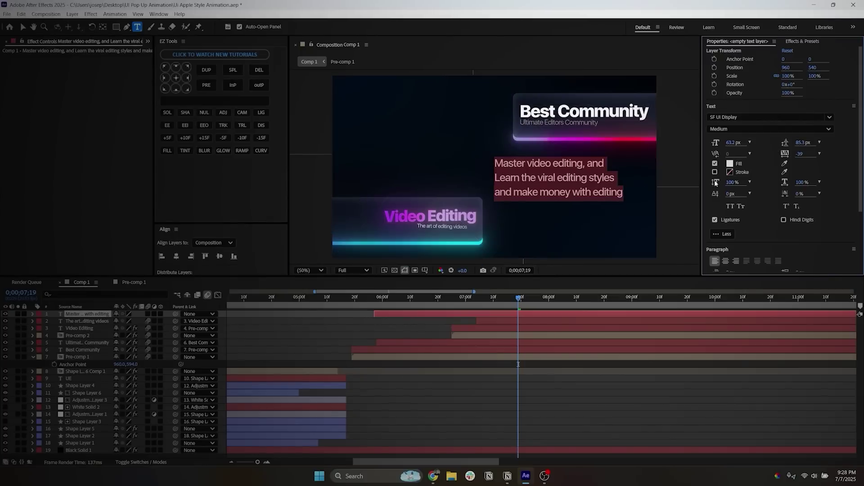
pyautogui.click(725, 261)
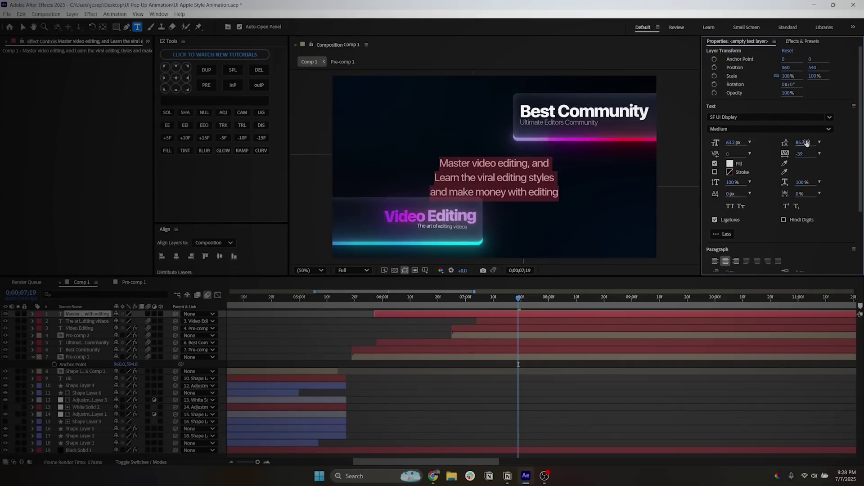
pyautogui.moveTo(795, 141); pyautogui.dragTo(804, 144)
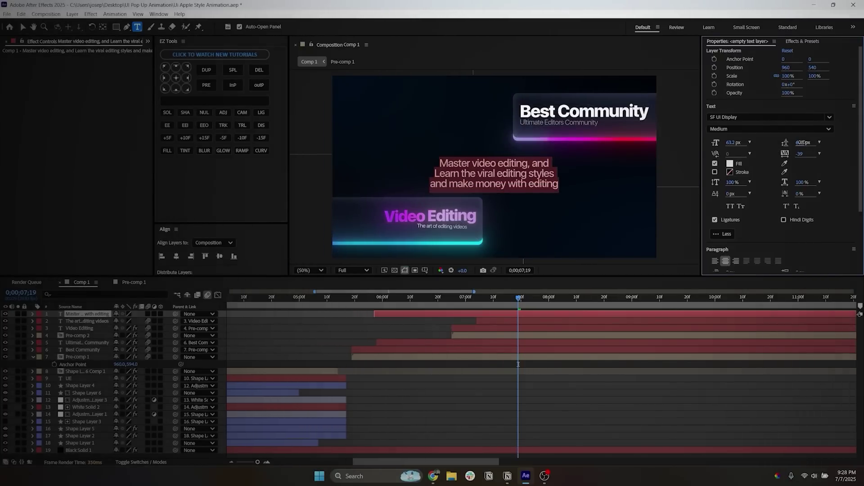
# Rearrange the tagline into two lines with 66.3 px leading and place it between the two panels at position 968, 580.1.
pyautogui.click(419, 331)
pyautogui.click(425, 317)
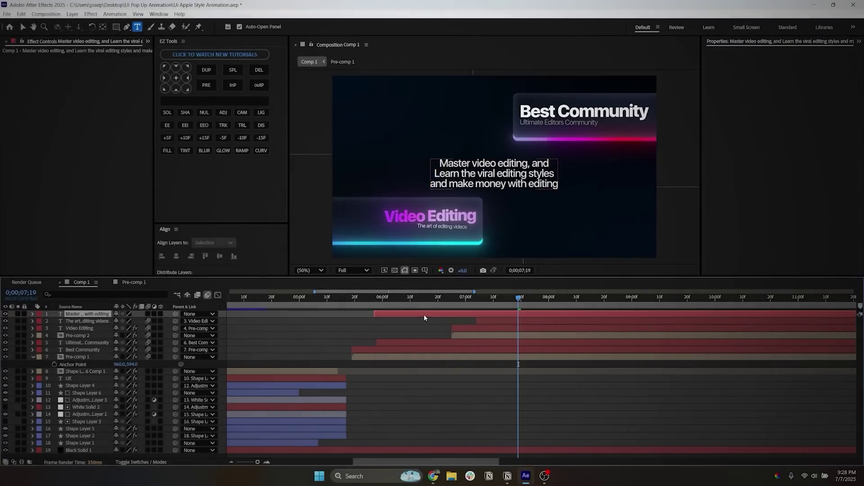
pyautogui.press('v')
pyautogui.moveTo(474, 183); pyautogui.dragTo(474, 177)
pyautogui.click(406, 318)
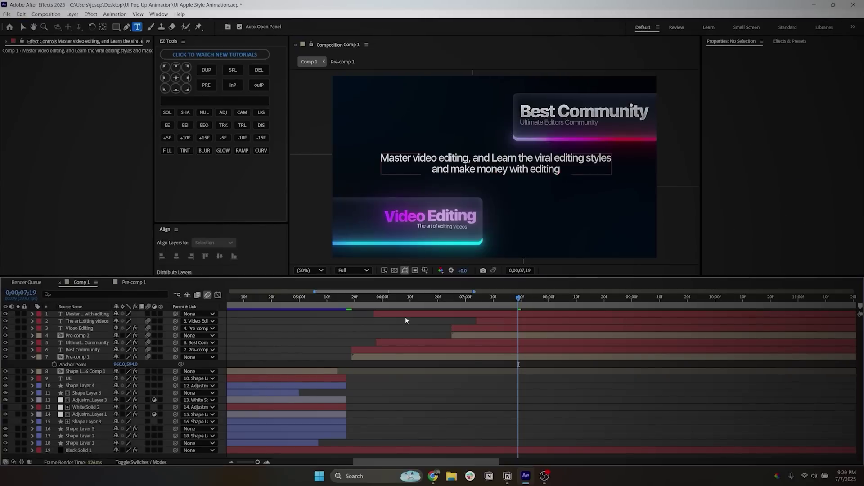
pyautogui.click(404, 315)
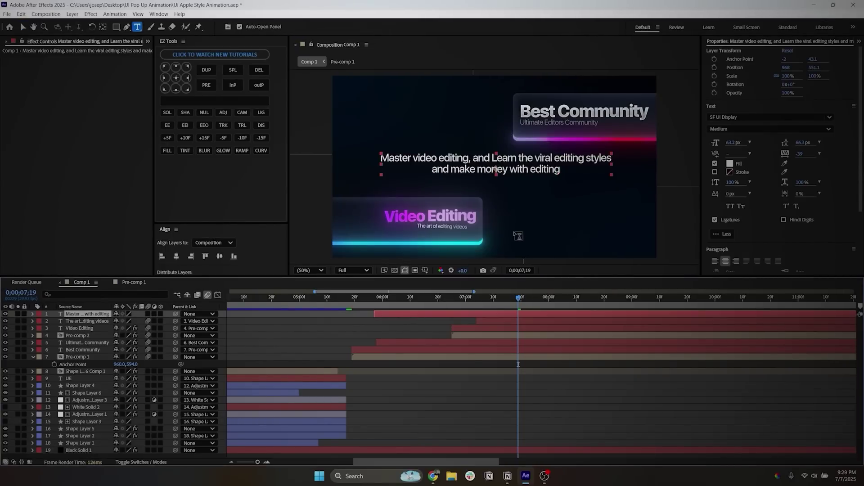
pyautogui.press('p')
# Copy the Best Community title's Gradient Ramp to the tagline and set its start to 964, 487 and its end to 962, 616.
pyautogui.click(85, 350)
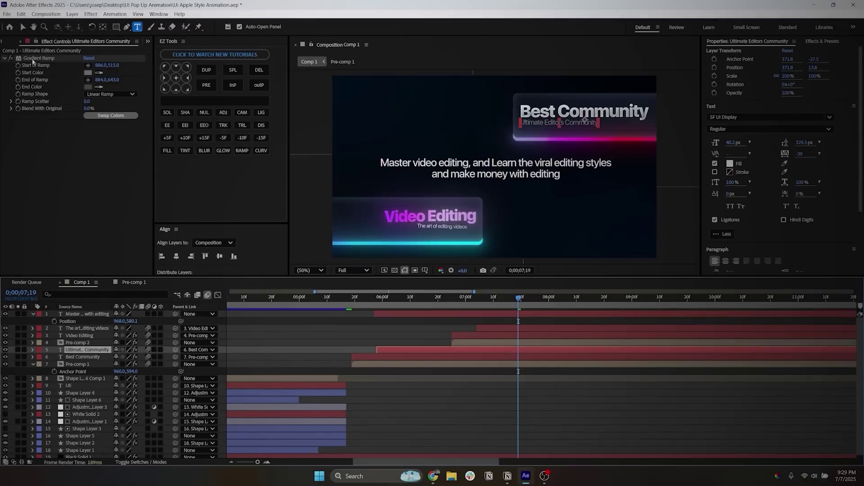
pyautogui.click(36, 61)
pyautogui.click(390, 356)
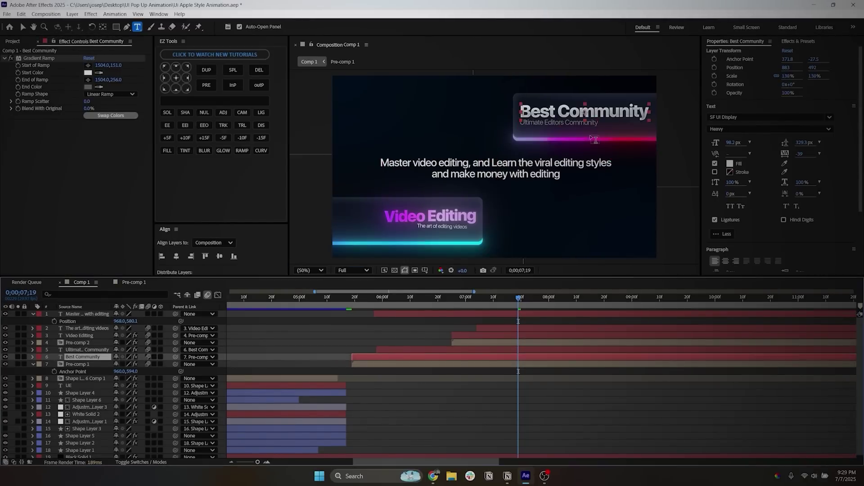
pyautogui.hotkey('ctrl', 'c')
pyautogui.press('v')
pyautogui.click(380, 312)
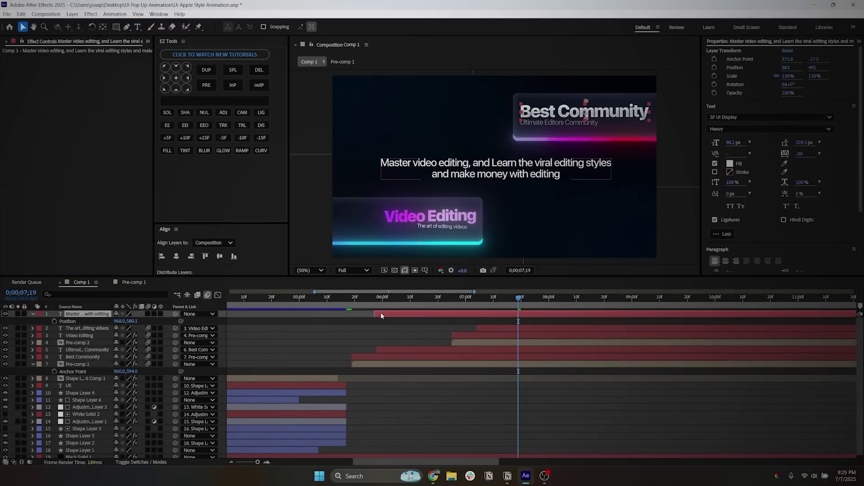
pyautogui.hotkey('ctrl', 'v')
pyautogui.moveTo(585, 101); pyautogui.dragTo(496, 158)
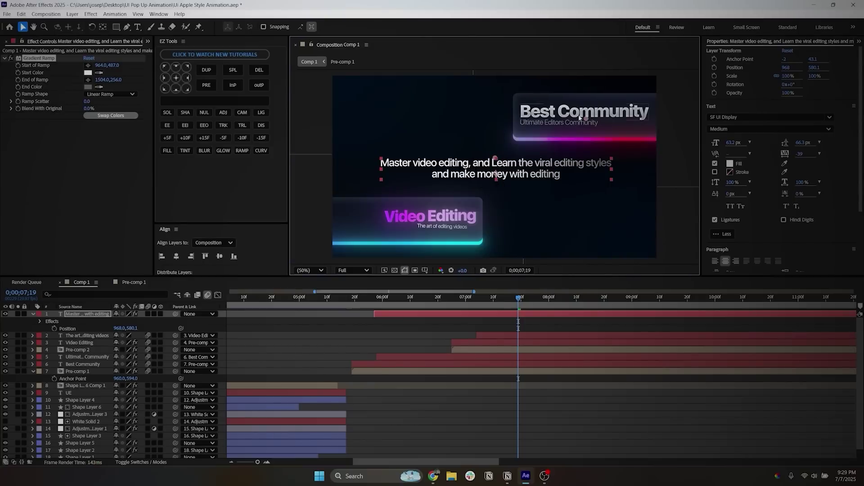
pyautogui.moveTo(503, 191); pyautogui.dragTo(496, 177)
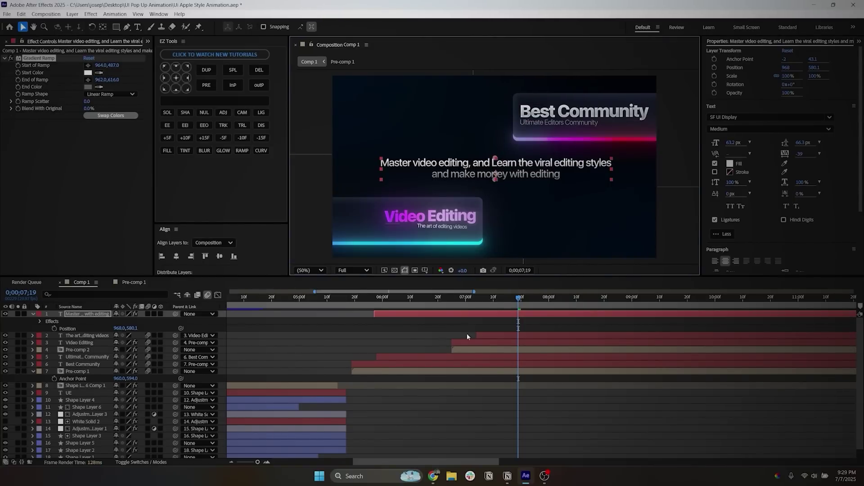
# Copy the Inner Glow layer style from the Best Community title to the tagline layer.
pyautogui.click(410, 367)
pyautogui.click(33, 364)
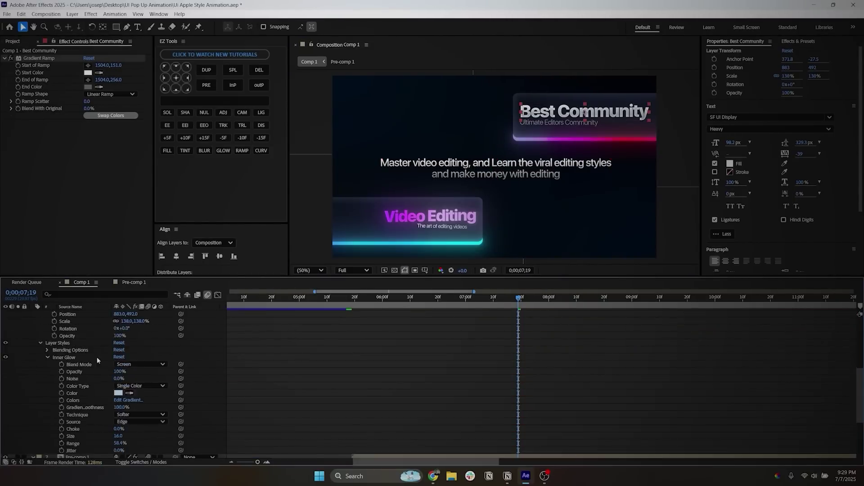
pyautogui.click(463, 316)
pyautogui.hotkey('ctrl', 'v')
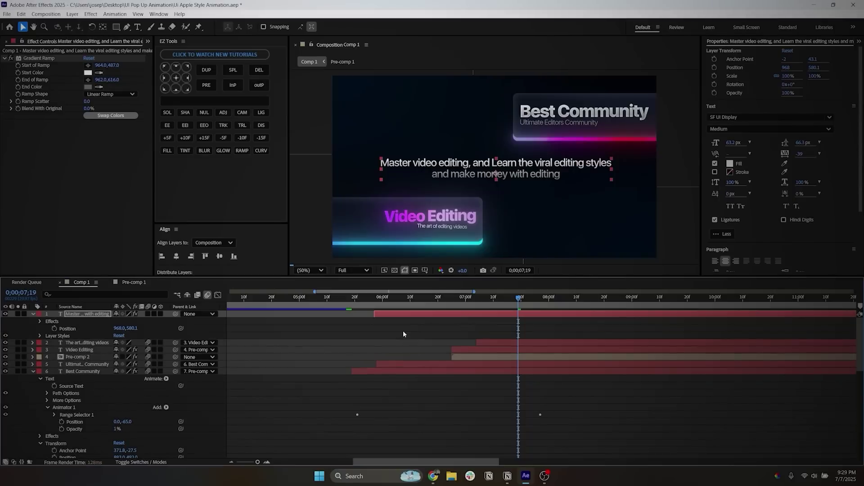
# Set the tagline's Inner Glow size to 7 while checking the letters up close.
pyautogui.click(40, 336)
pyautogui.click(45, 341)
pyautogui.scroll(4, 405, 207)
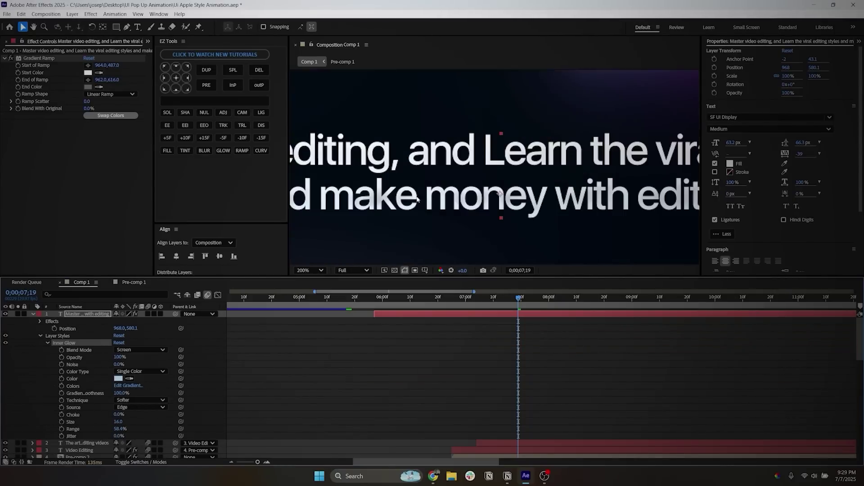
pyautogui.scroll(-2, 416, 200)
pyautogui.scroll(2, 425, 198)
pyautogui.moveTo(118, 421); pyautogui.dragTo(109, 423)
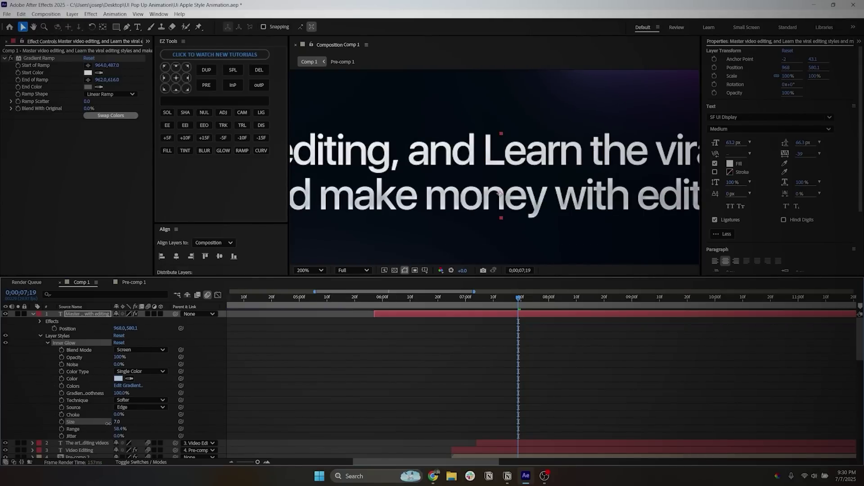
pyautogui.click(320, 416)
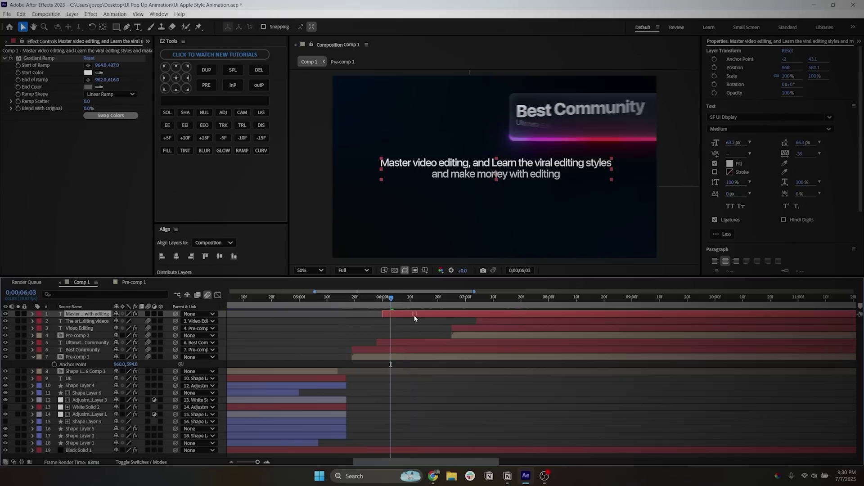
# Start the tagline layer slightly earlier, add a Position text animator to it, and offset the characters downward to 0, 41.
pyautogui.moveTo(414, 318); pyautogui.dragTo(410, 319)
pyautogui.click(32, 315)
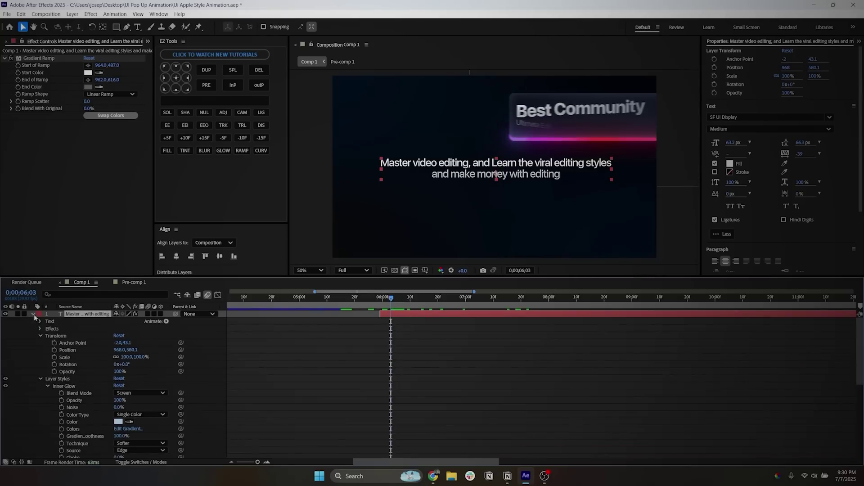
pyautogui.click(166, 321)
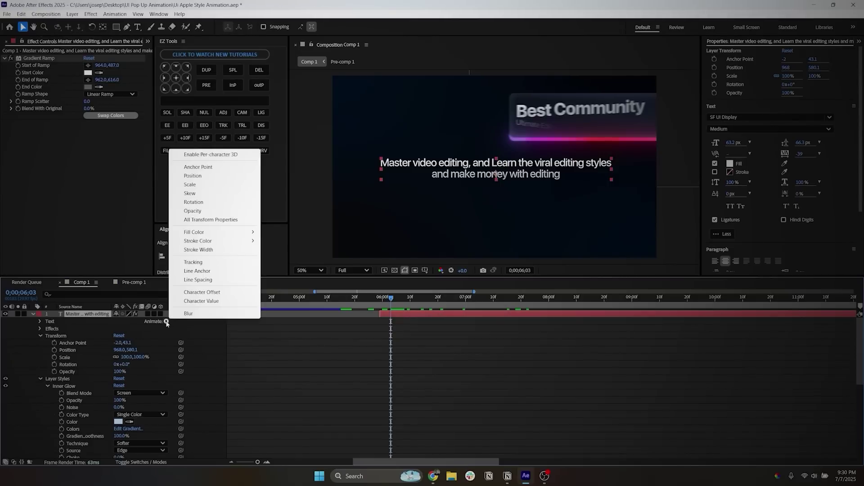
pyautogui.click(193, 176)
pyautogui.moveTo(124, 366); pyautogui.dragTo(143, 363)
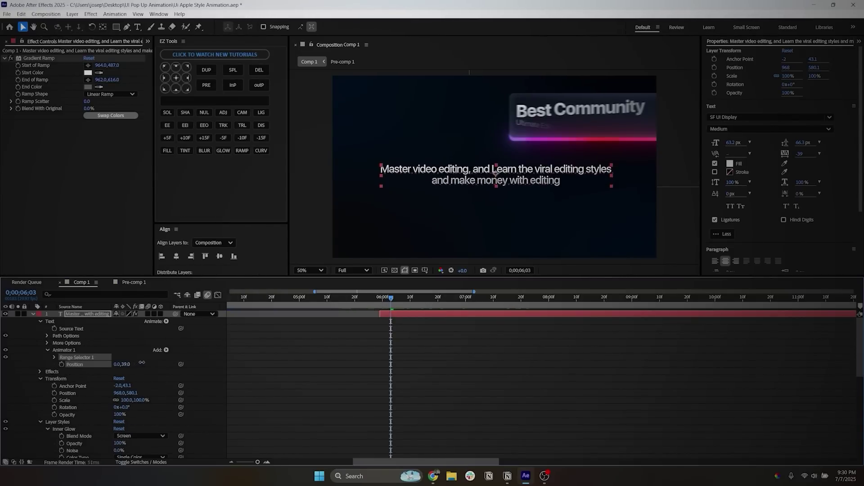
# Keyframe the tagline range selector's Start from 0% at the layer's beginning to 100% at about 0;00;09;07, and preview the reveal.
pyautogui.click(54, 357)
pyautogui.click(69, 364)
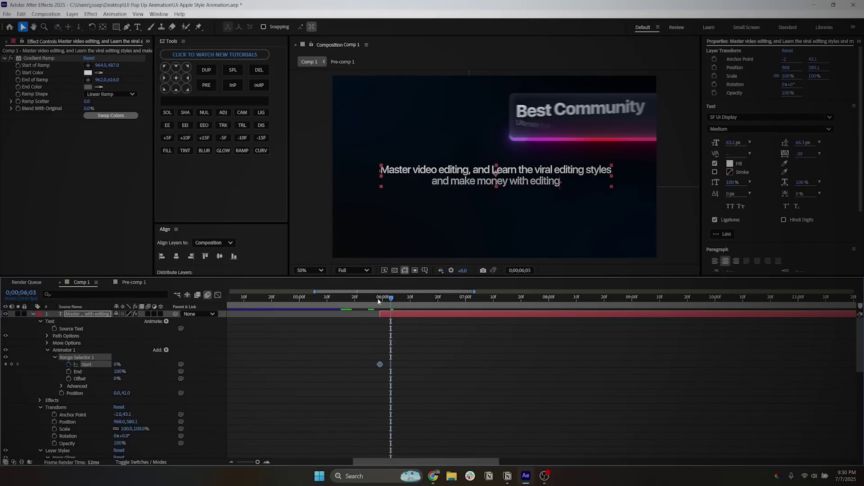
pyautogui.press('-')
pyautogui.press('-')
pyautogui.scroll(-2, 391, 350)
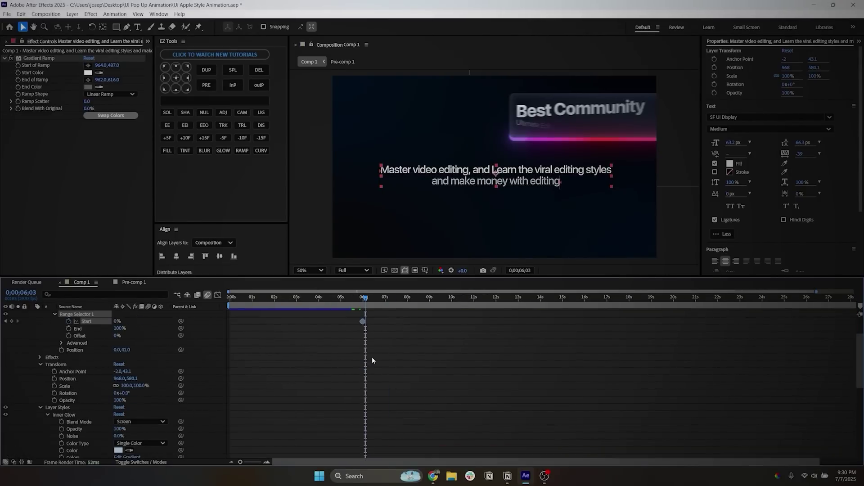
pyautogui.click(40, 364)
pyautogui.scroll(2, 40, 371)
pyautogui.press('space')
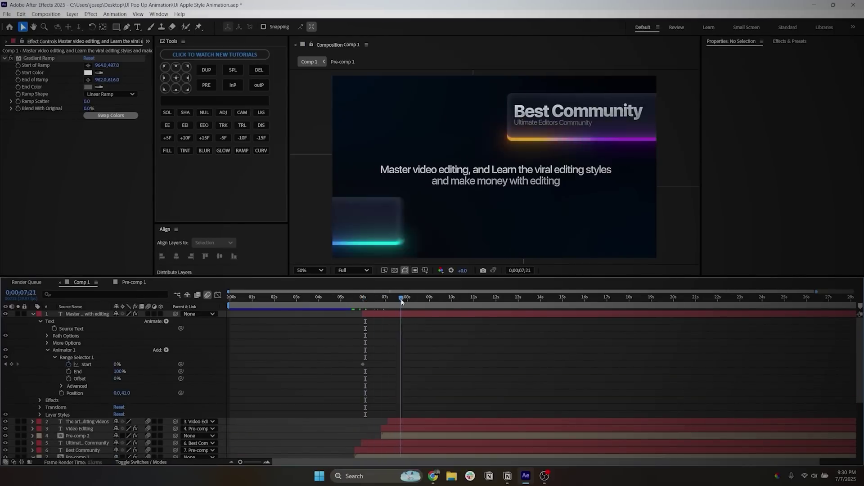
pyautogui.moveTo(116, 365); pyautogui.dragTo(135, 365)
pyautogui.click(361, 304)
pyautogui.press('space')
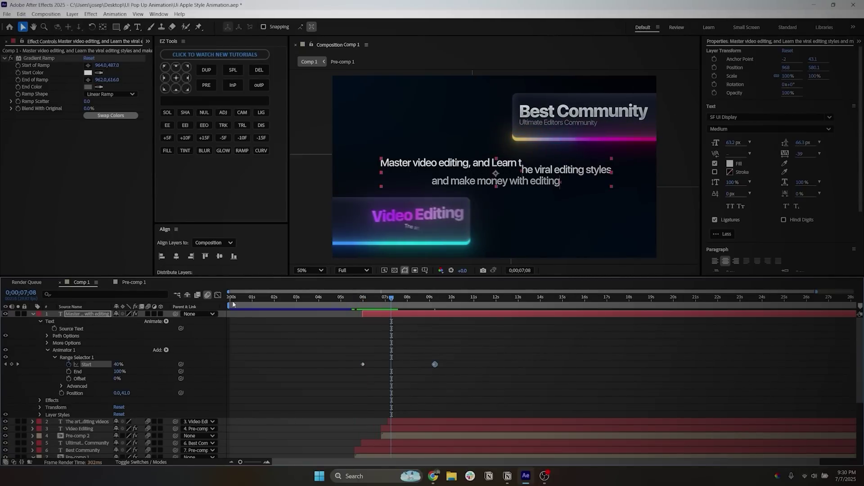
# Base the tagline's range selector on Words and preview the word-by-word reveal.
pyautogui.click(61, 386)
pyautogui.click(93, 400)
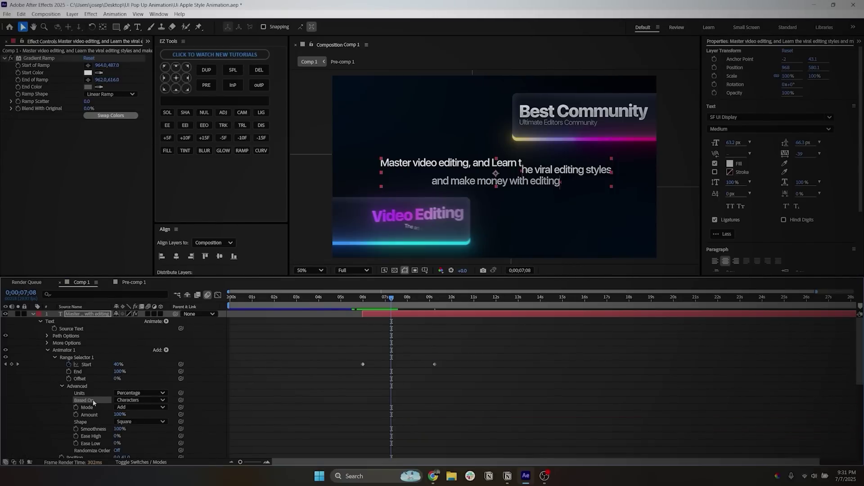
pyautogui.click(128, 401)
pyautogui.click(140, 428)
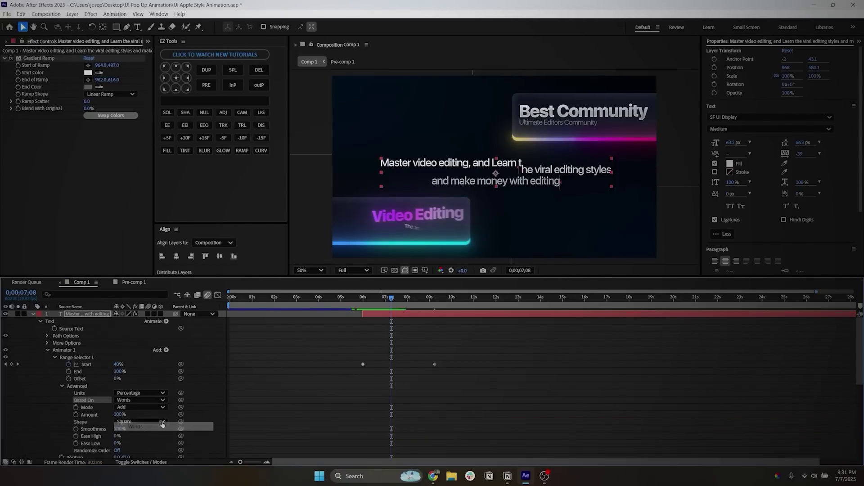
pyautogui.click(357, 303)
pyautogui.press('space')
pyautogui.scroll(-3, 112, 406)
pyautogui.click(141, 400)
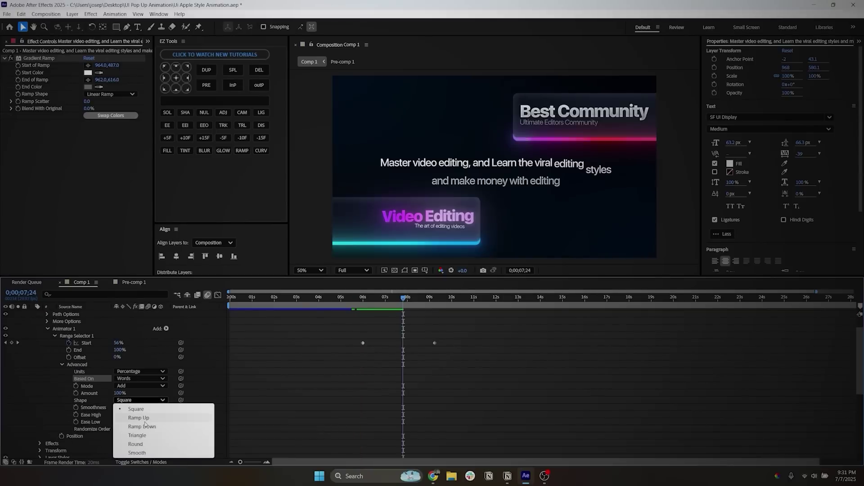
pyautogui.click(129, 411)
pyautogui.hotkey('ctrl', 'z')
pyautogui.scroll(1, 135, 360)
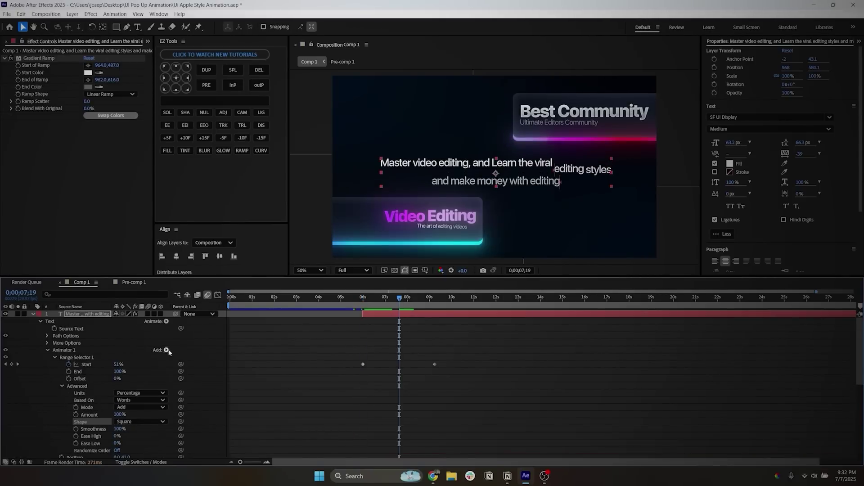
# Add an Opacity property to the tagline's animator, set it to 0%, and scrub through the reveal.
pyautogui.click(166, 350)
pyautogui.moveTo(194, 353)
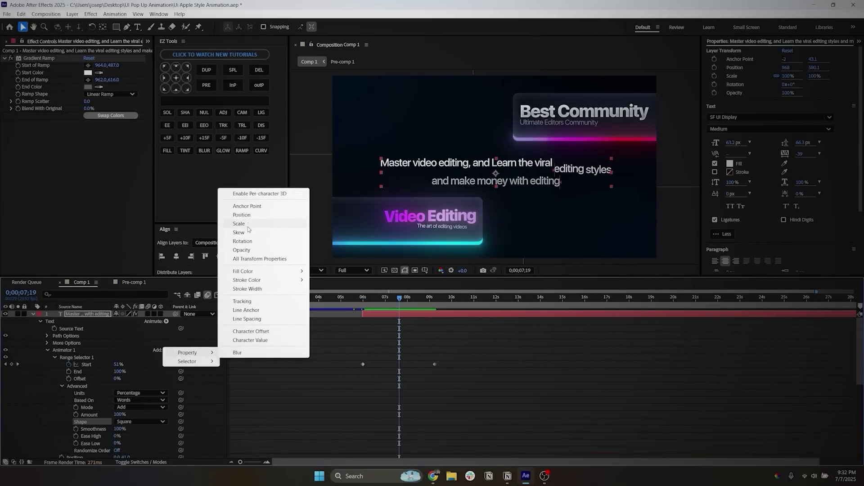
pyautogui.click(241, 251)
pyautogui.scroll(-2, 64, 415)
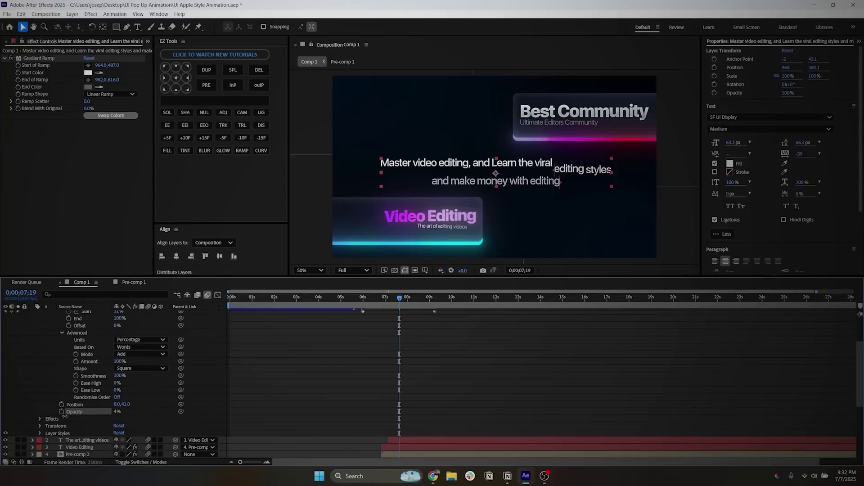
pyautogui.scroll(3, 255, 364)
pyautogui.click(363, 305)
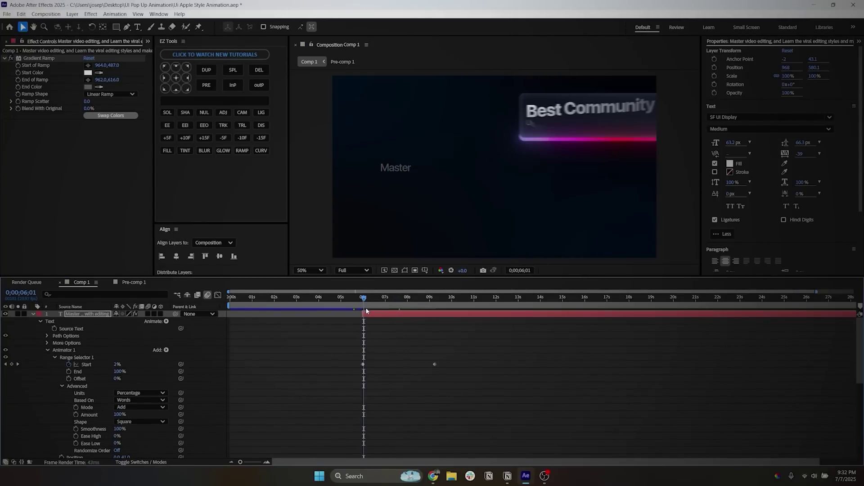
# Add a Blur property to the tagline's animator, increase it so incoming words are blurred, and preview the reveal.
pyautogui.click(166, 350)
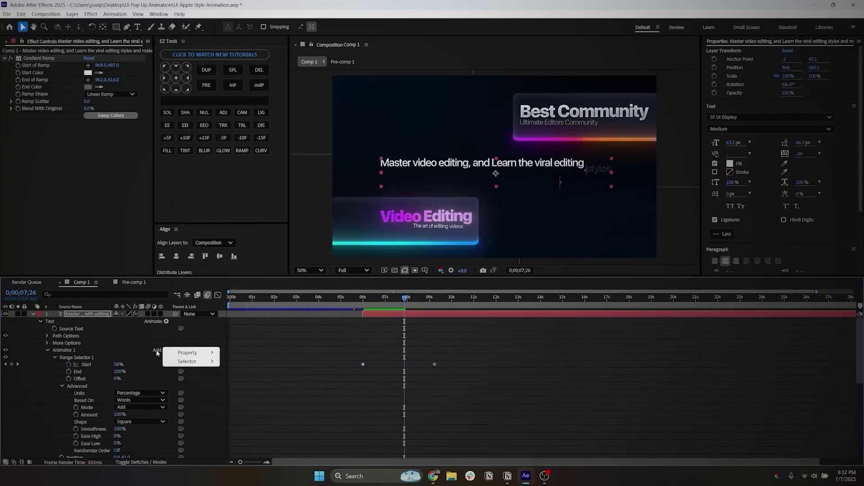
pyautogui.moveTo(168, 351)
pyautogui.click(238, 352)
pyautogui.scroll(-3, 267, 363)
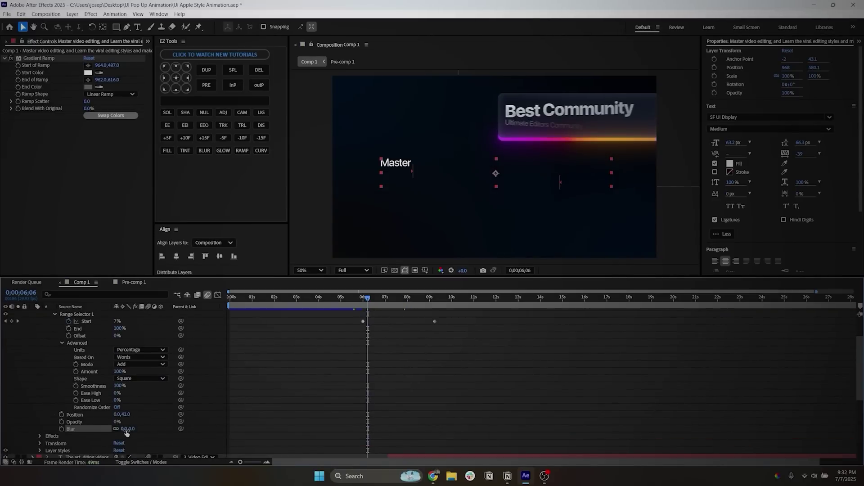
pyautogui.press('space')
pyautogui.scroll(3, 394, 350)
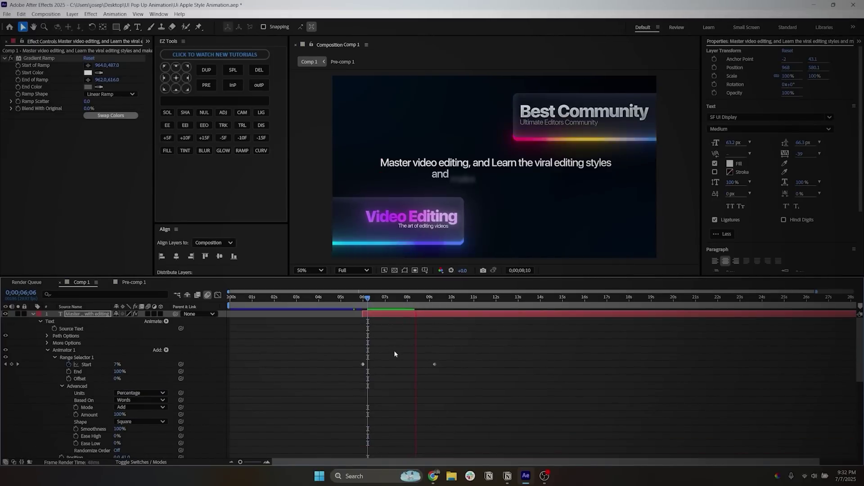
pyautogui.press('space')
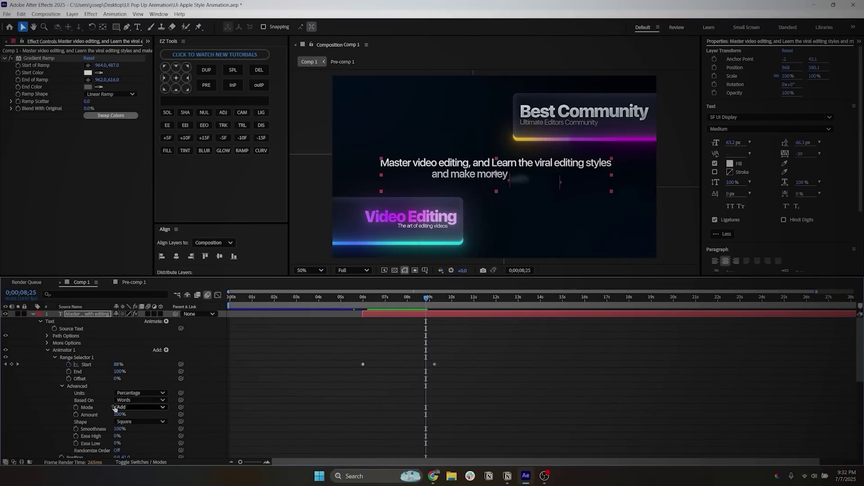
# Set the tagline range selector's Shape to Ramp Up and scrub through the reveal.
pyautogui.click(149, 422)
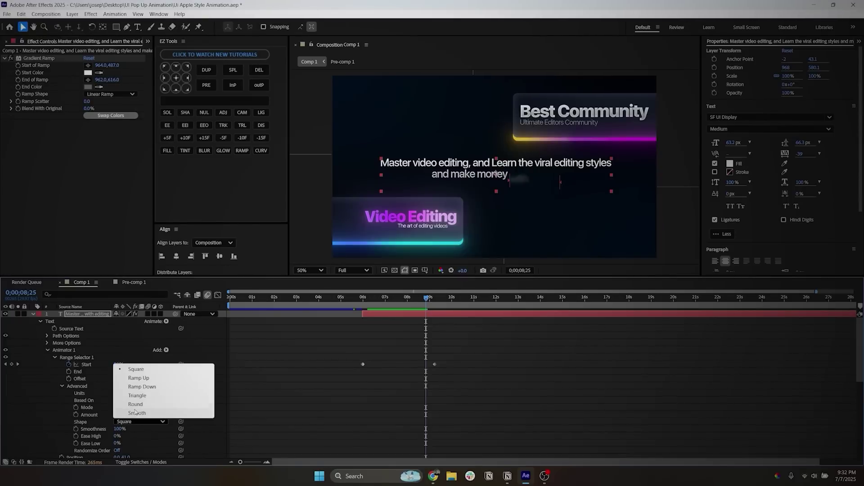
pyautogui.click(144, 413)
pyautogui.click(366, 301)
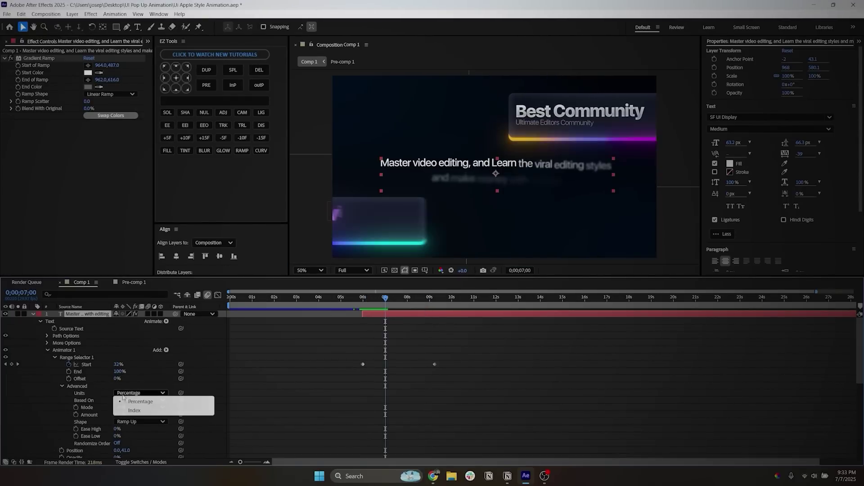
# Switch the range selector's Units to Index, set its End to 0 at the first Start keyframe, and scrub the reveal.
pyautogui.click(140, 392)
pyautogui.click(135, 410)
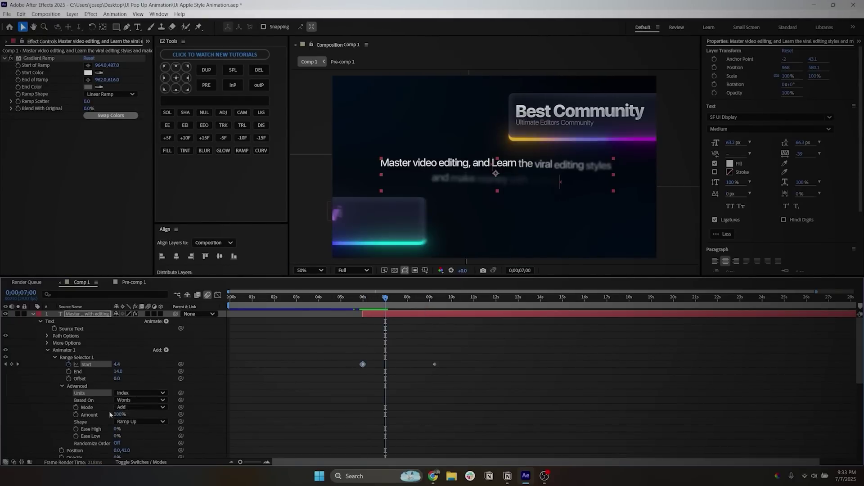
pyautogui.click(6, 365)
pyautogui.moveTo(118, 373); pyautogui.dragTo(91, 374)
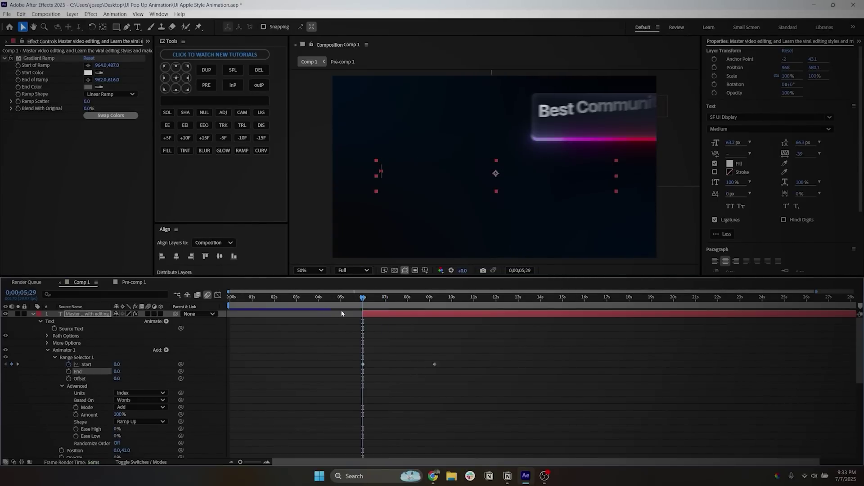
pyautogui.moveTo(365, 301); pyautogui.dragTo(393, 301)
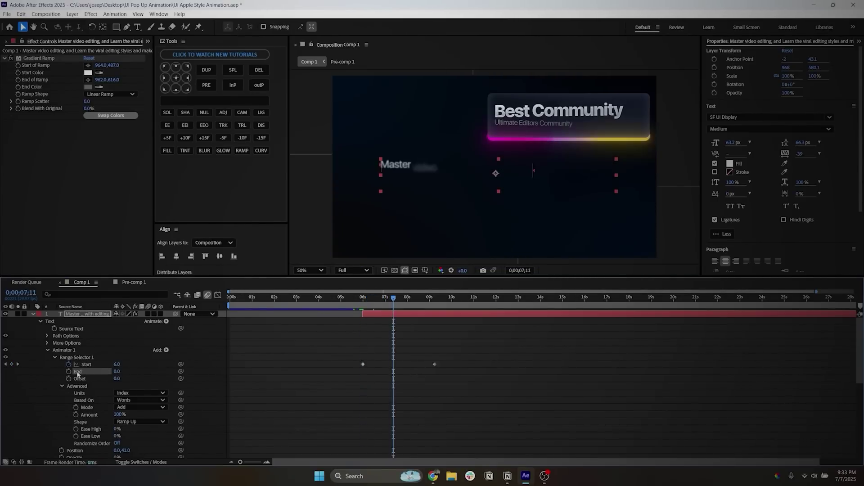
# Raise the Start value of the final keyframe at 0;00;09;07 to more than 500 and check the tagline's faster reveal.
pyautogui.click(18, 364)
pyautogui.moveTo(119, 366); pyautogui.dragTo(164, 361)
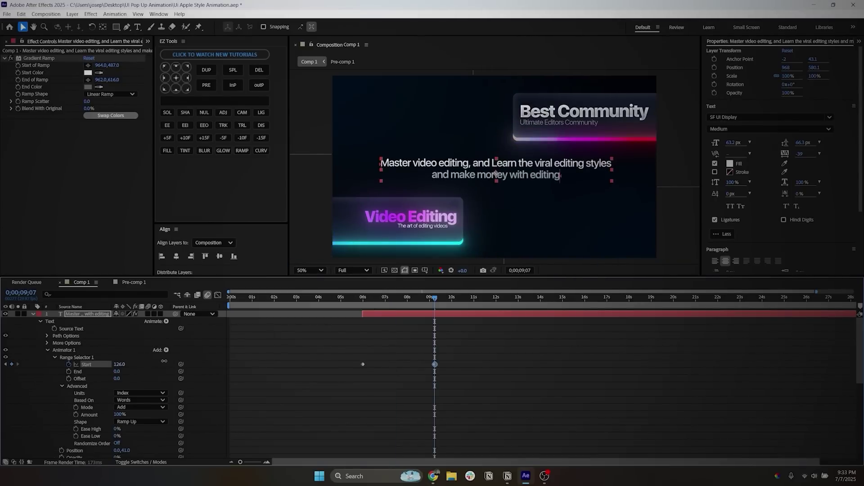
pyautogui.moveTo(310, 353); pyautogui.dragTo(336, 355)
pyautogui.click(378, 306)
# Reshape the speed graph of the tagline's Start keyframes so the reveal eases in from zero speed.
pyautogui.hotkey('shift', 'F3')
pyautogui.rightClick(364, 328)
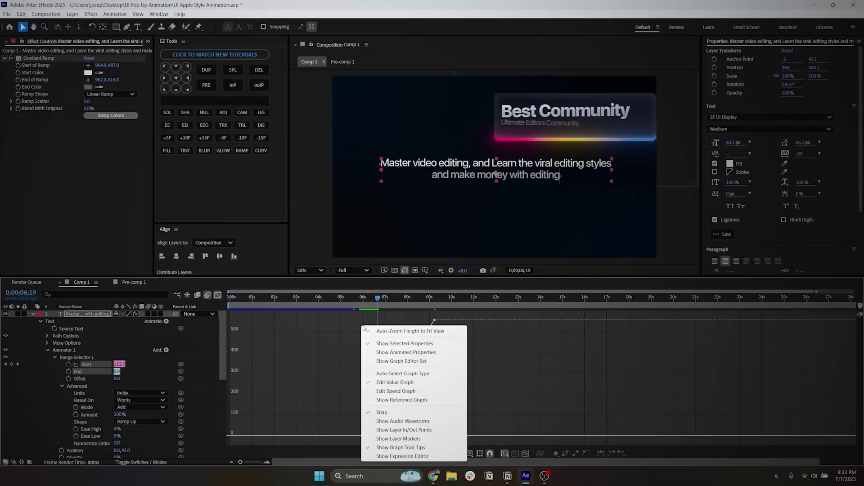
pyautogui.click(390, 391)
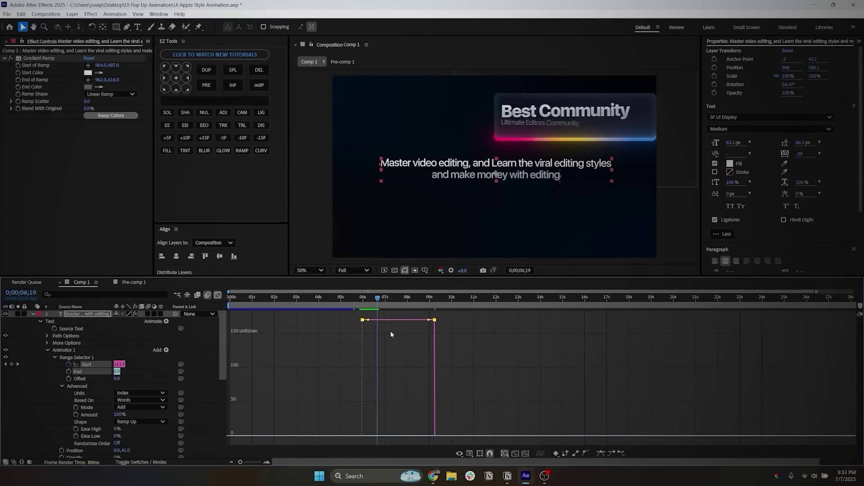
pyautogui.moveTo(368, 322); pyautogui.dragTo(399, 435)
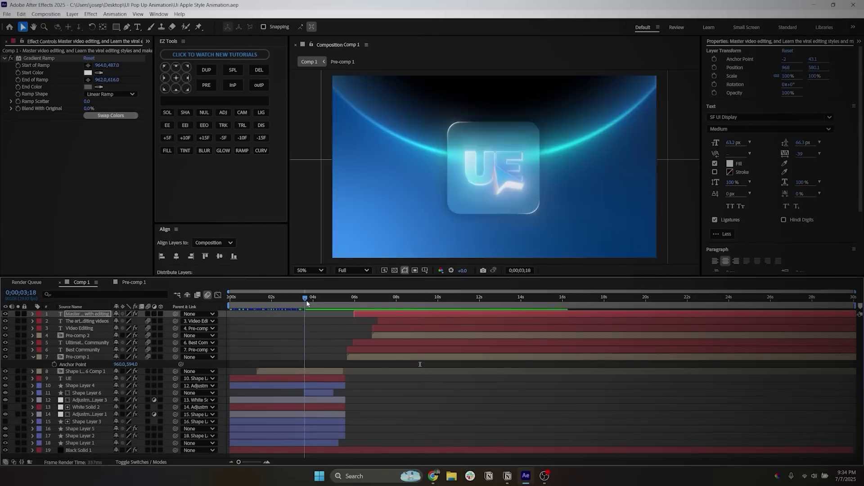
# Move all seven panel, title and tagline layers earlier so Pre-comp 1 begins at about 5 seconds, and preview the transition.
pyautogui.moveTo(303, 307); pyautogui.dragTo(330, 306)
pyautogui.click(359, 359)
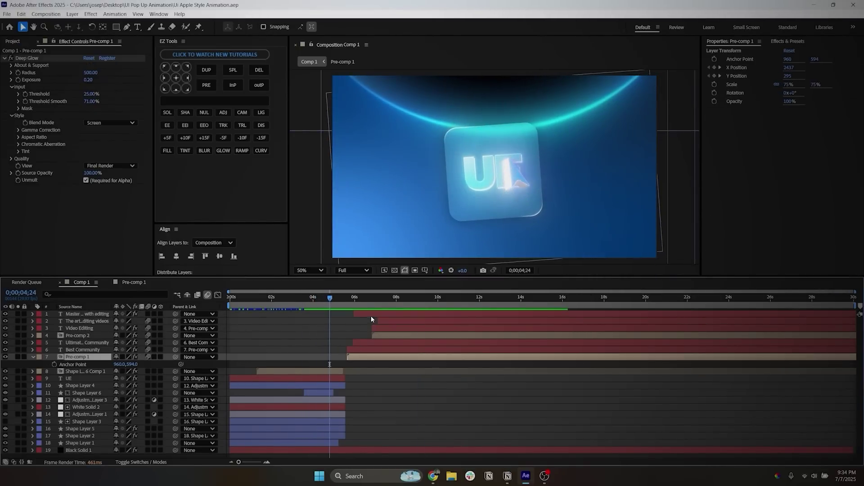
pyautogui.keyDown('shift'); pyautogui.click(371, 315); pyautogui.keyUp('shift')
pyautogui.moveTo(392, 343); pyautogui.dragTo(377, 349)
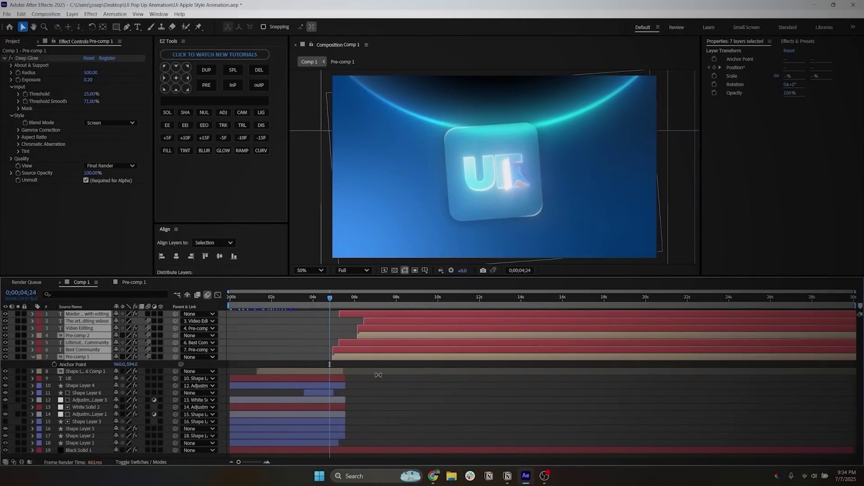
pyautogui.press('space')
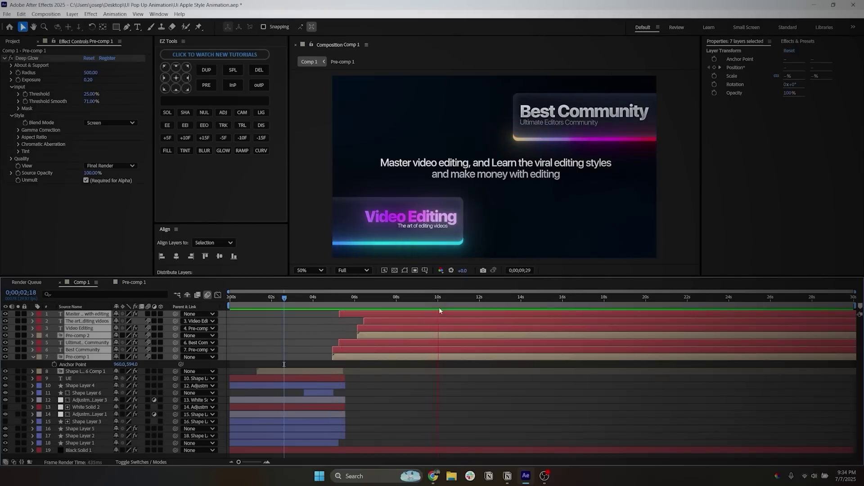
# Trim the ends of the seven panel and text layers and Black Solid 1 to 0;00;10;00.
pyautogui.press('space')
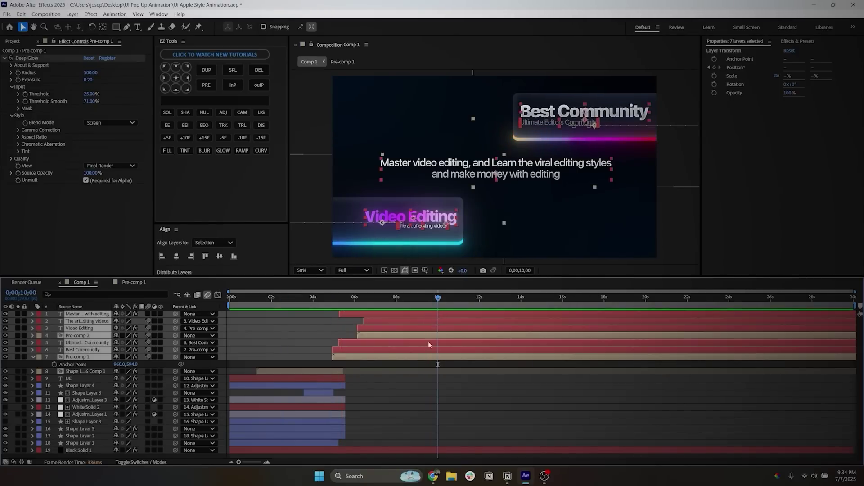
pyautogui.hotkey('alt', ']')
pyautogui.press('F2')
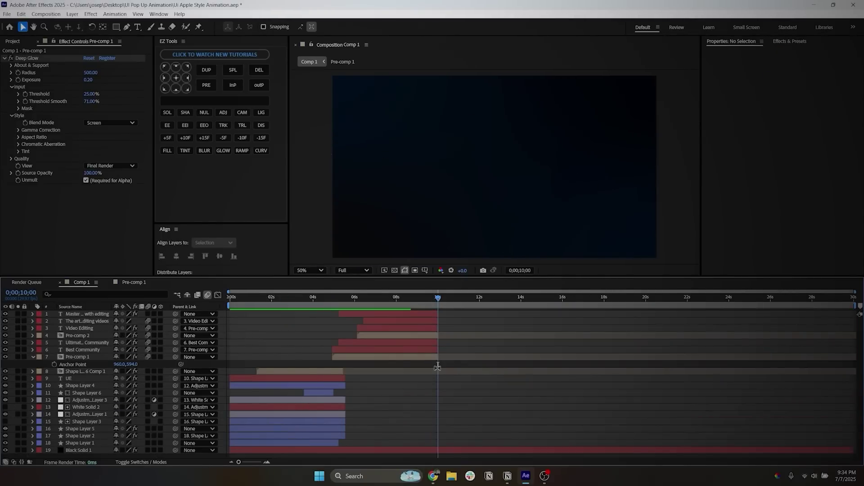
pyautogui.click(439, 450)
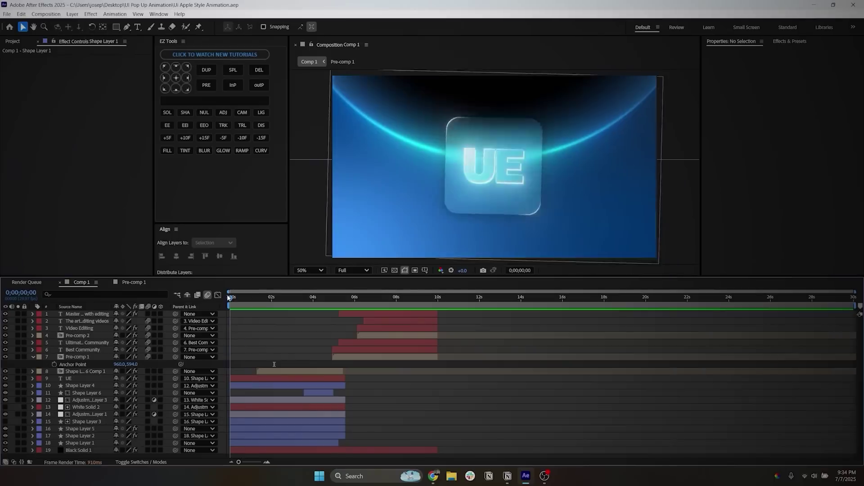
# Create a new adjustment layer above all layers in Comp 1, with the playhead at 0;00;00;00.
pyautogui.click(229, 297)
pyautogui.rightClick(11, 366)
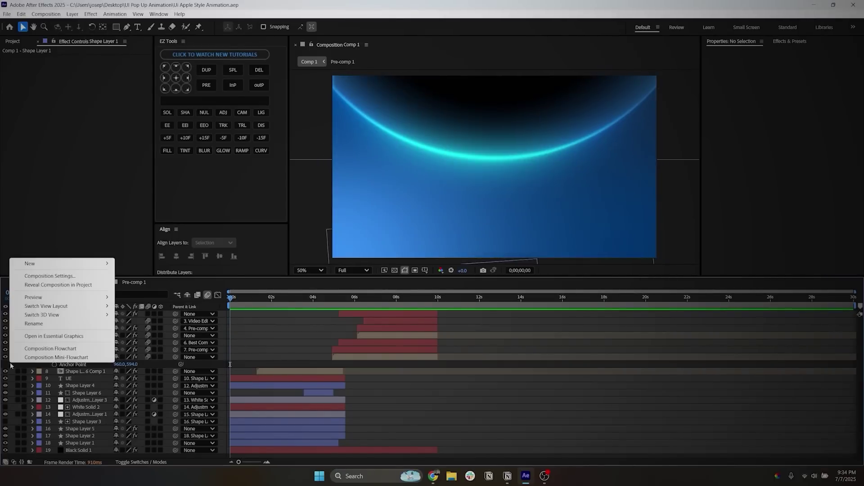
pyautogui.moveTo(45, 264)
pyautogui.click(147, 328)
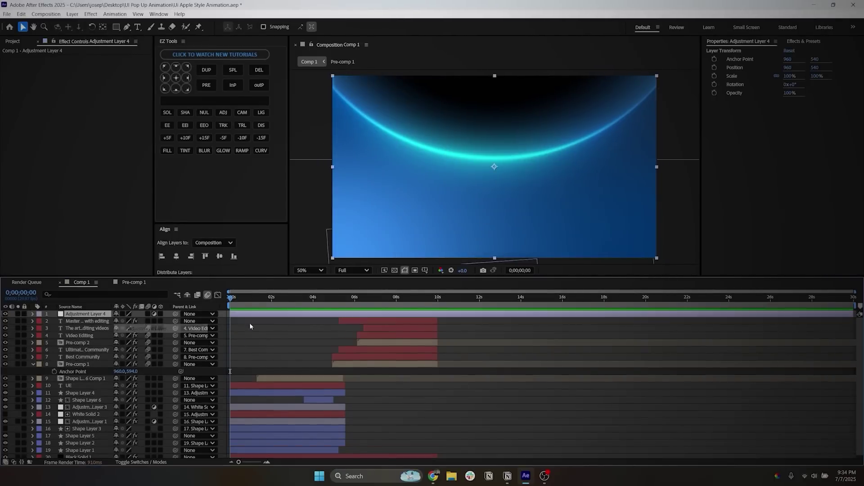
# Apply the Noise effect to Adjustment Layer 4 and set its Amount of Noise to 5%.
pyautogui.write('noise')
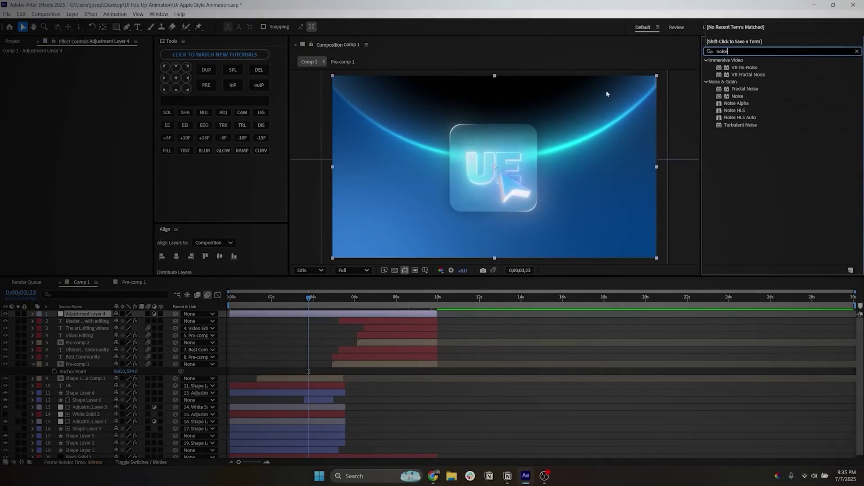
pyautogui.doubleClick(737, 97)
pyautogui.click(89, 66)
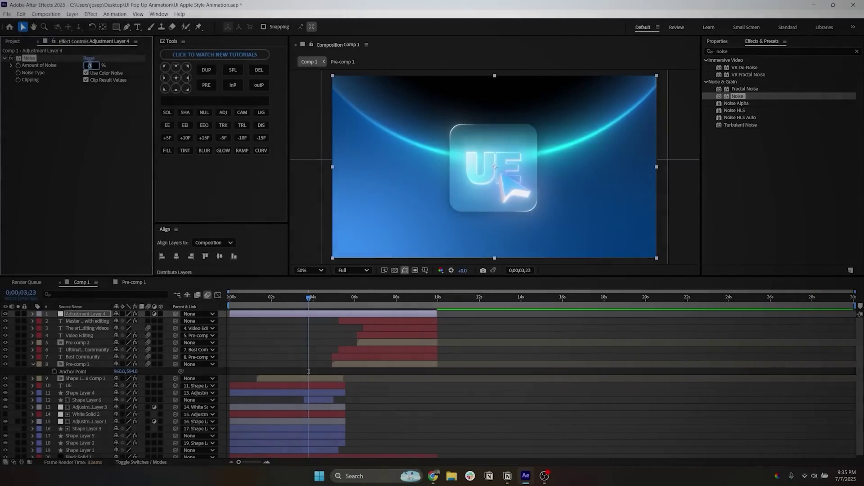
pyautogui.write('5')
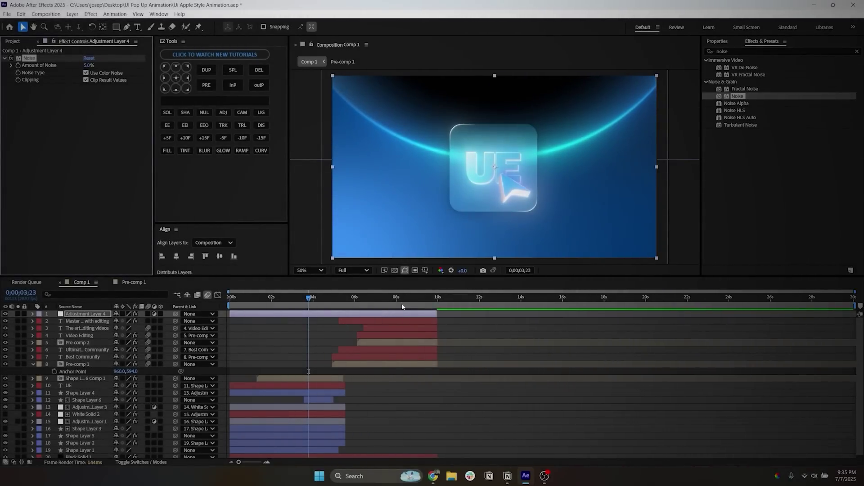
# Duplicate Adjustment Layer 4 and remove the Noise effect from the upper copy, with the playhead at 0;00;08;08.
pyautogui.click(402, 306)
pyautogui.hotkey('ctrl', 'd')
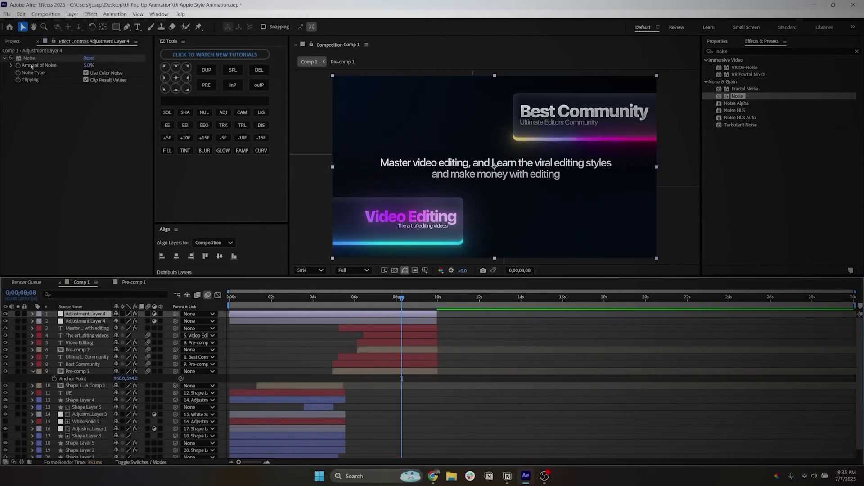
pyautogui.press('Delete')
# Apply CC Vignette to the upper Adjustment Layer 4 with an Amount of 190 and an Angle of View of 25.
pyautogui.doubleClick(722, 51)
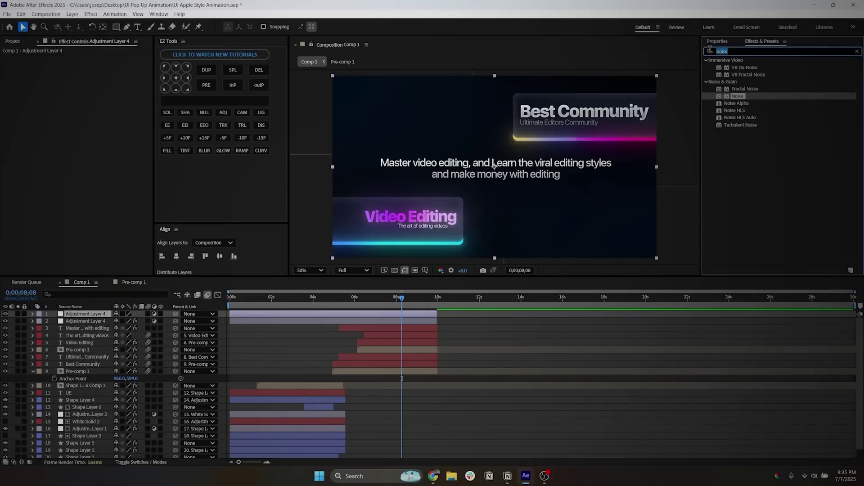
pyautogui.write('cc vi')
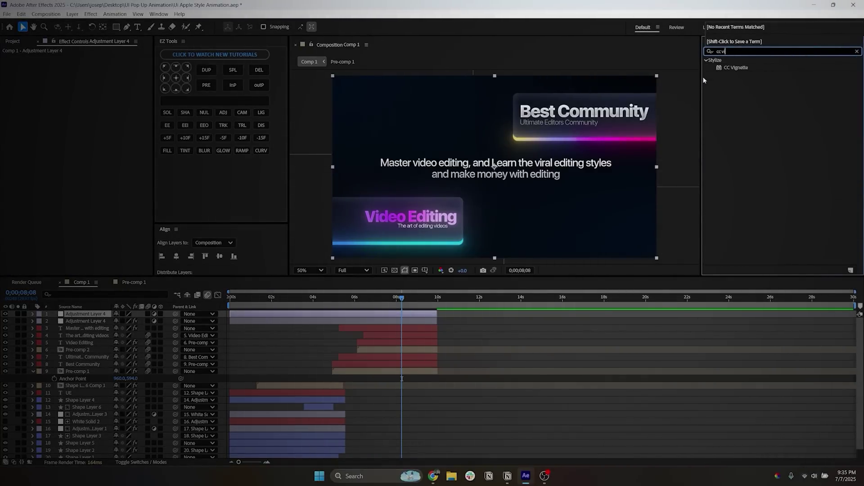
pyautogui.doubleClick(736, 68)
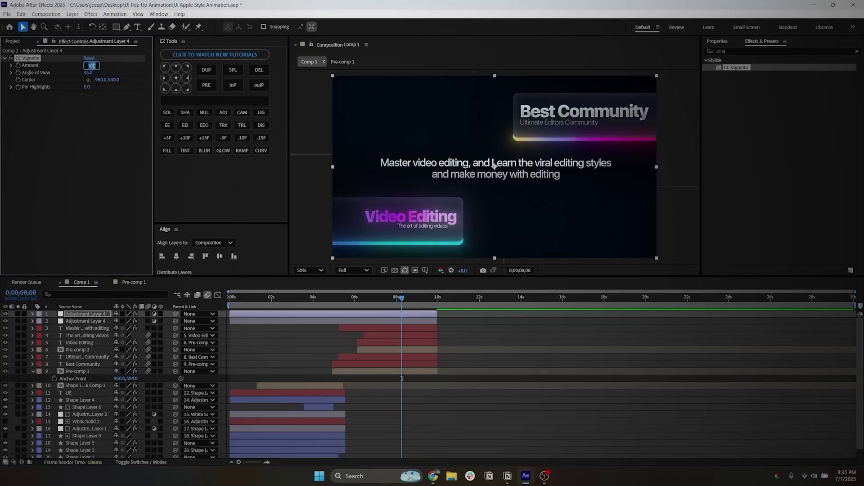
pyautogui.press('Return')
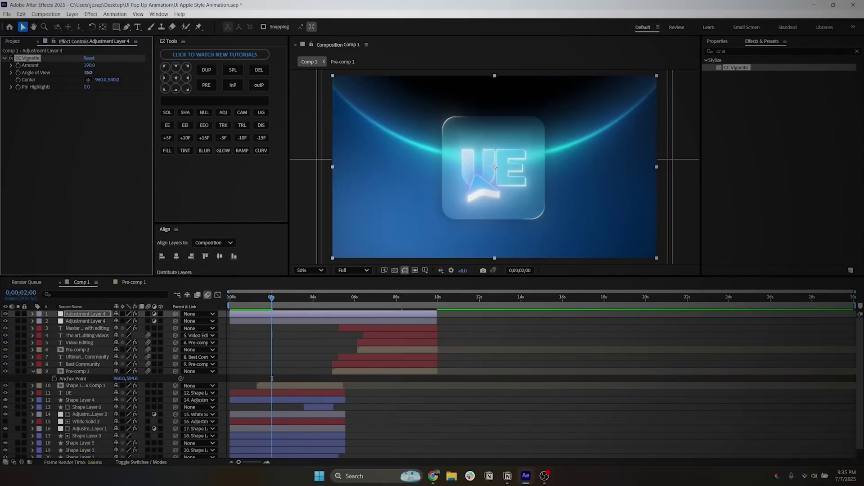
pyautogui.write('25')
pyautogui.press('Return')
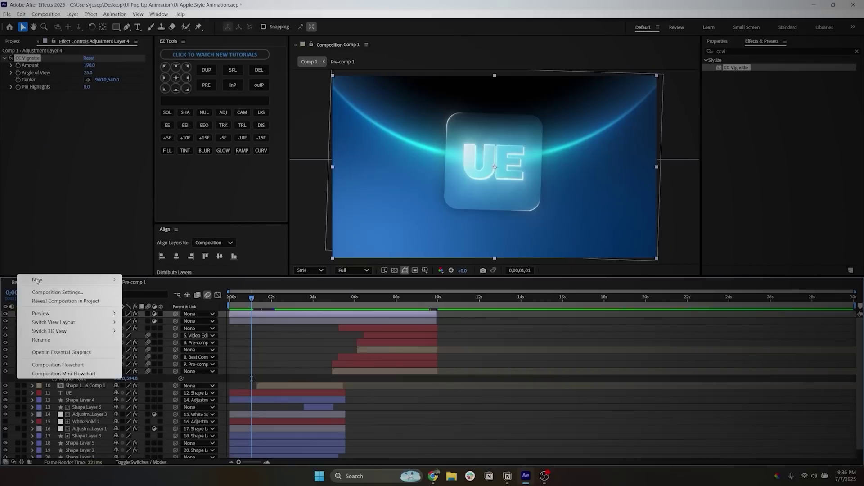
# Create a black 1920 × 1080 px solid above all layers in Comp 1.
pyautogui.moveTo(108, 279)
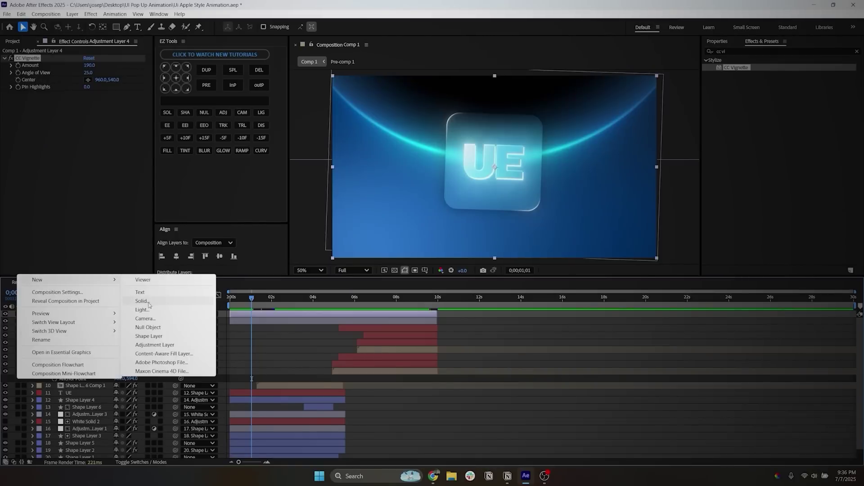
pyautogui.click(149, 305)
pyautogui.click(425, 298)
pyautogui.click(515, 187)
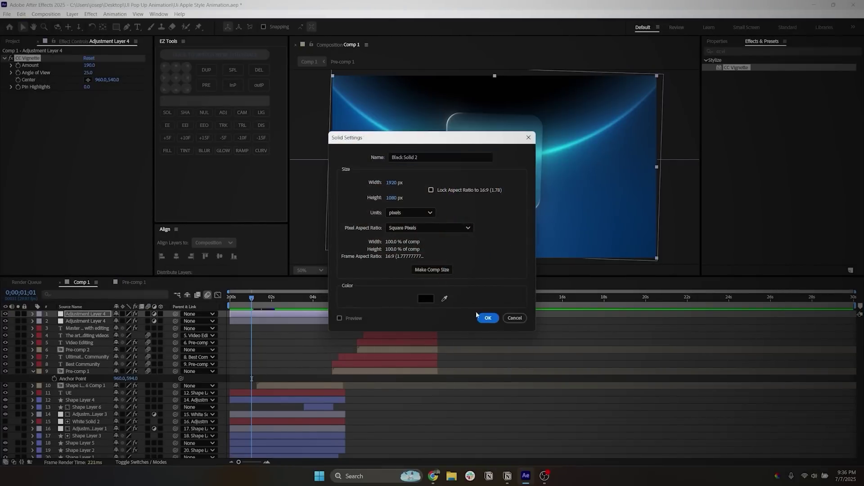
pyautogui.click(484, 318)
# Draw a rectangular mask on Black Solid 2 across the full frame width, leaving thin strips along the upper and lower edges.
pyautogui.press('q')
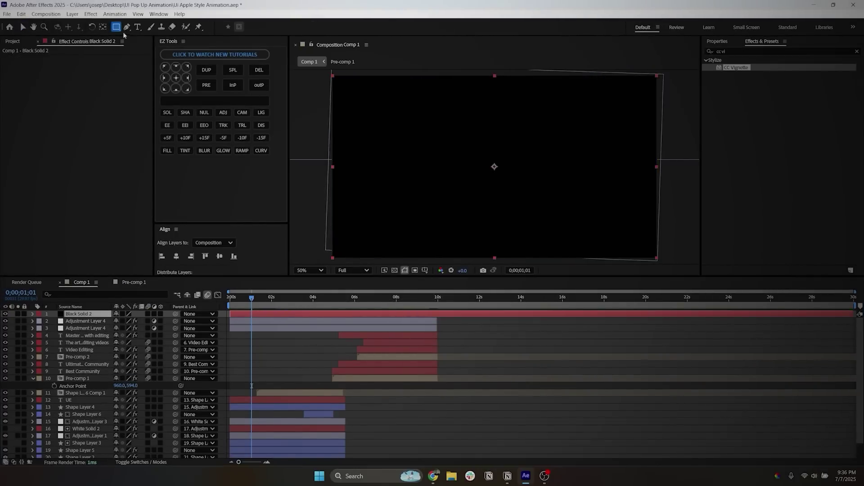
pyautogui.moveTo(255, 303); pyautogui.dragTo(272, 302)
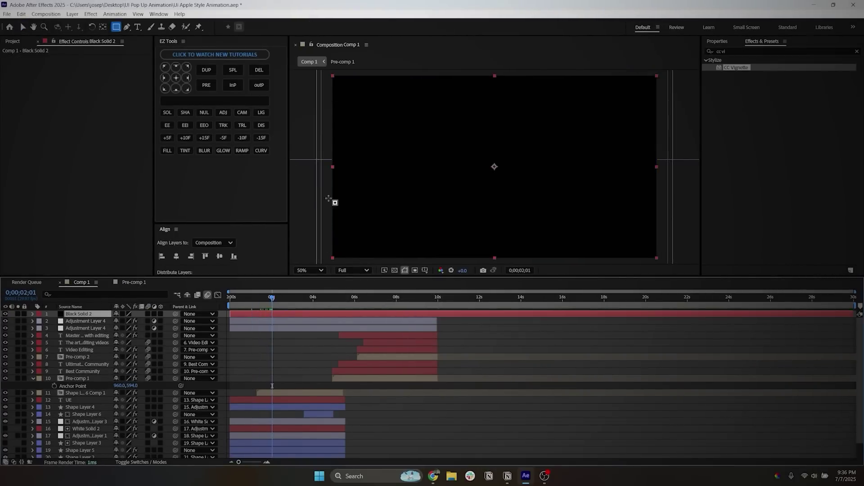
pyautogui.moveTo(327, 86); pyautogui.dragTo(668, 247)
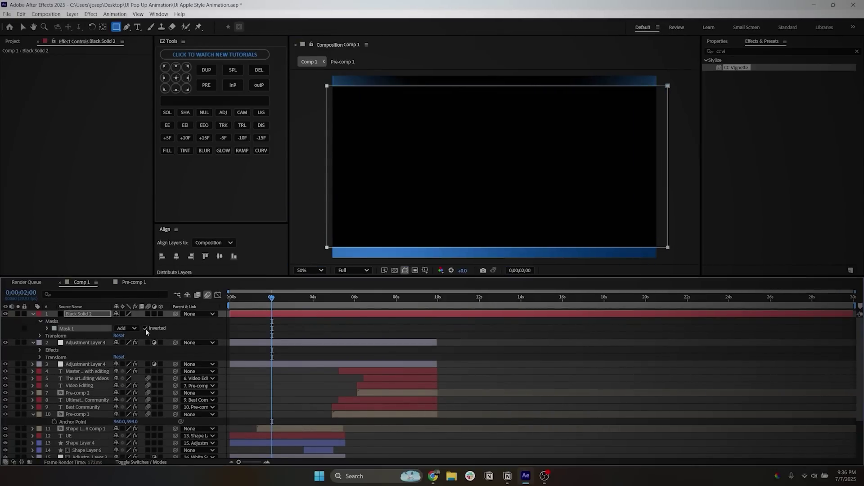